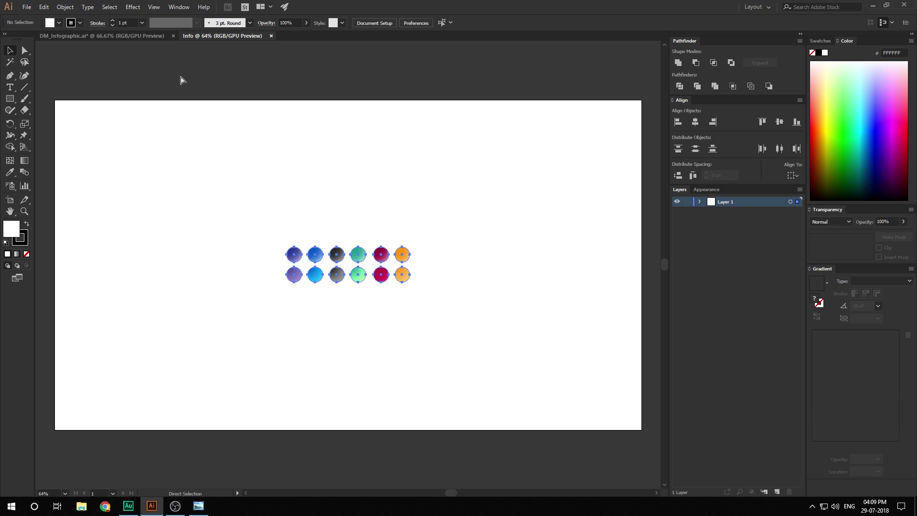
- Move the gradient color circles off the artboard, just above its upper-left corner
drag(360, 251, 131, 66)
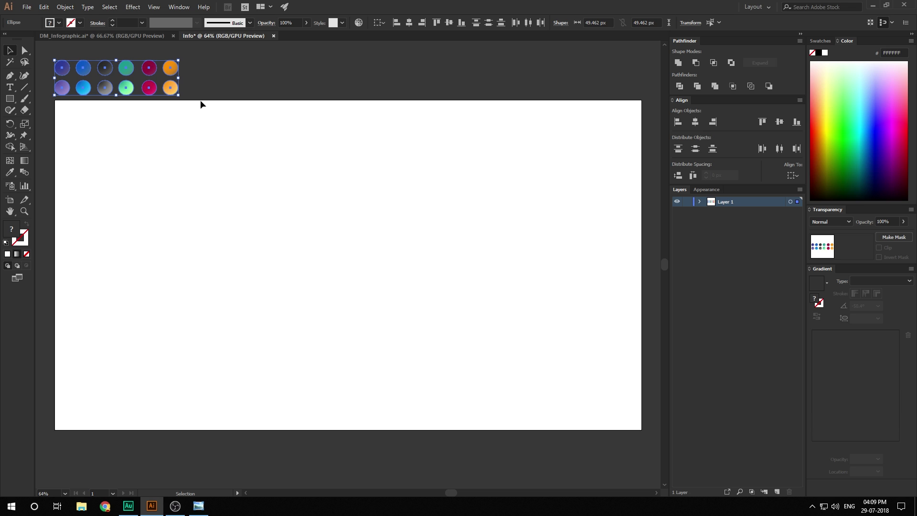
click(257, 79)
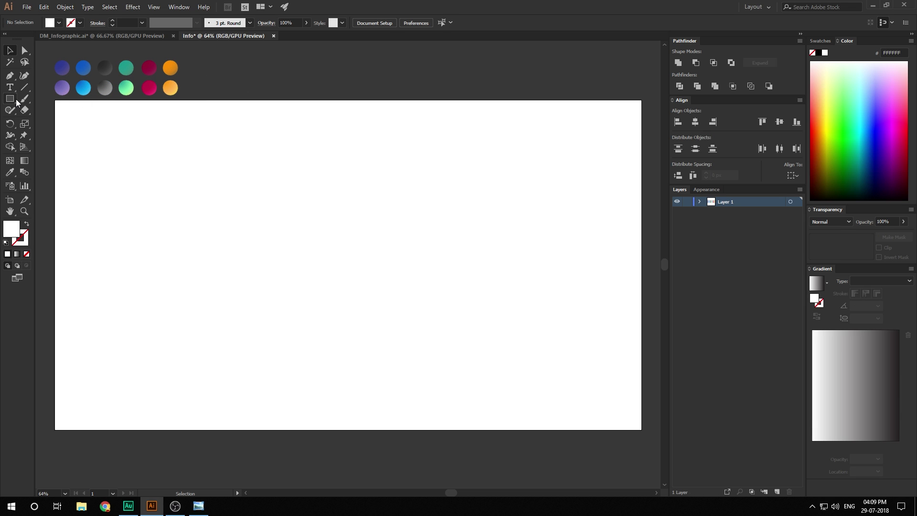
- Draw a circle about 330 px in diameter at the artboard's center and fill it with light grey E6E6E6
drag(16, 101, 62, 121)
drag(347, 264, 399, 313)
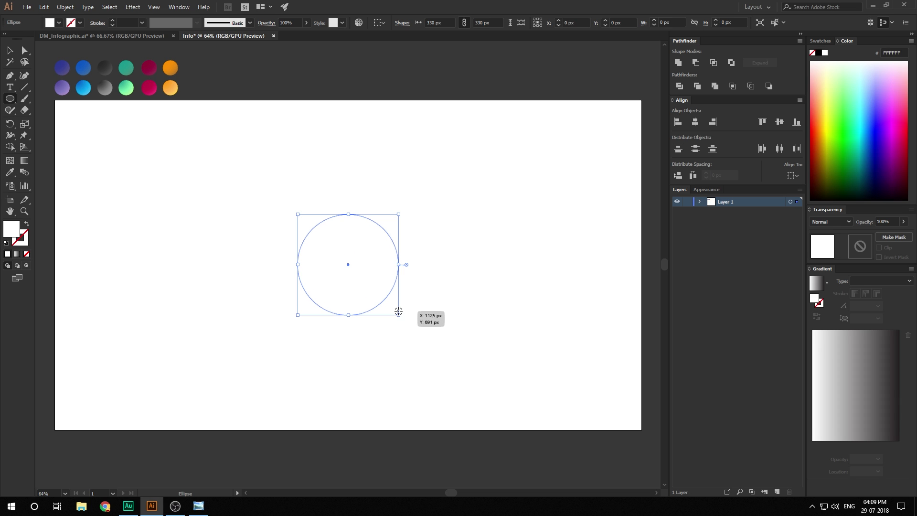
click(59, 23)
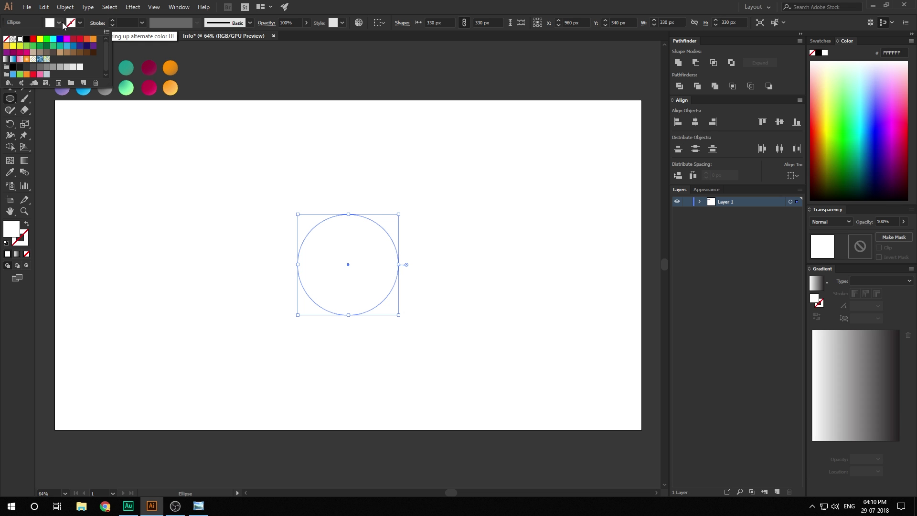
click(73, 66)
click(354, 88)
key(v)
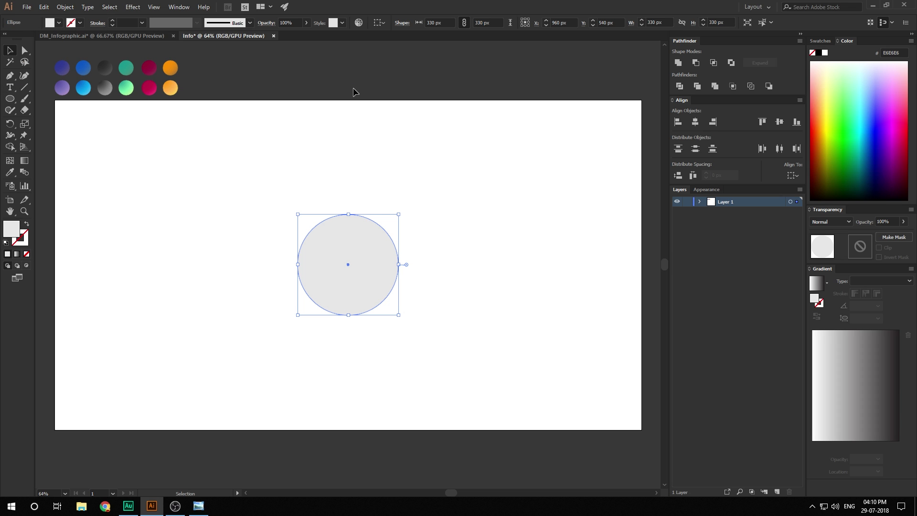
click(350, 90)
- Paste a copy of the light grey circle directly behind it and enlarge the copy from its center to about 408 px
key(ctrl+1)
click(375, 256)
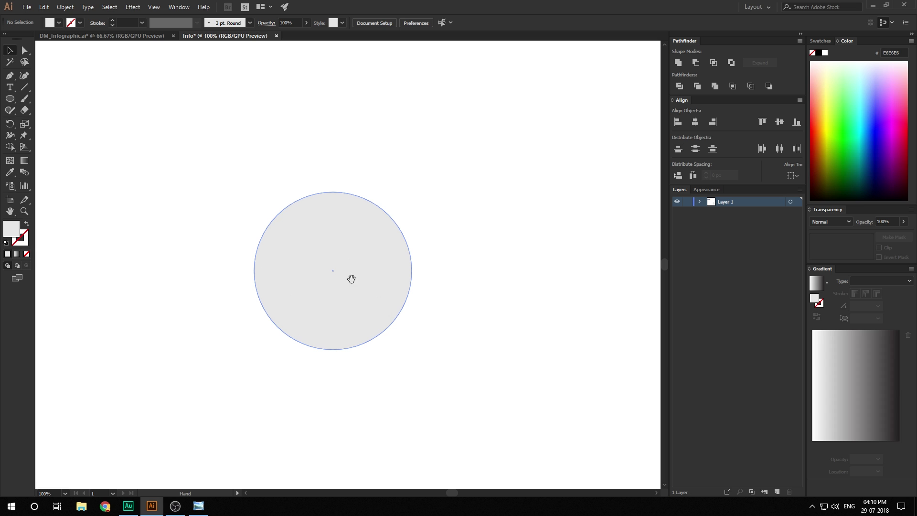
drag(352, 276, 368, 266)
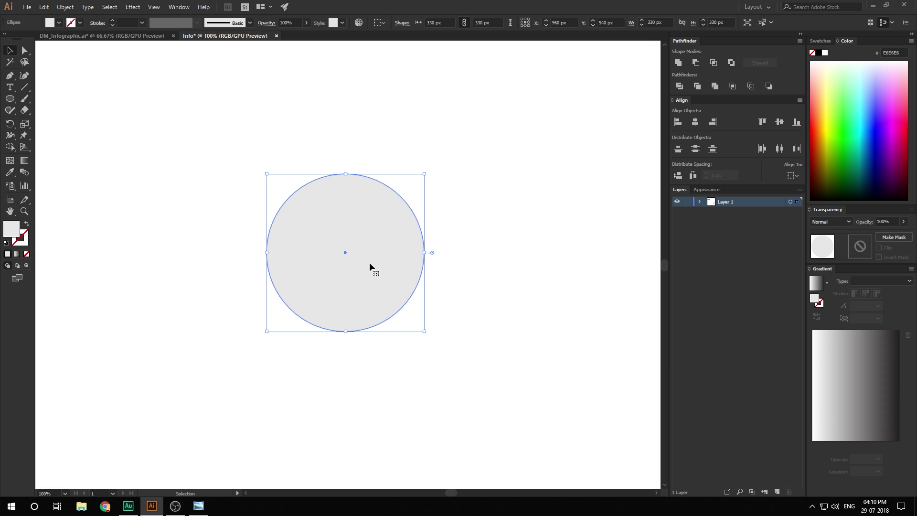
key(a)
key(v)
click(699, 202)
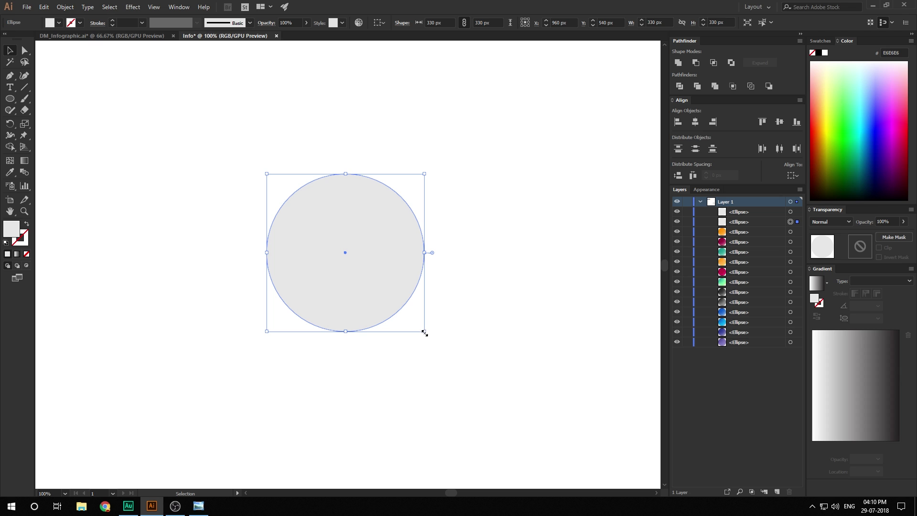
drag(424, 333, 444, 358)
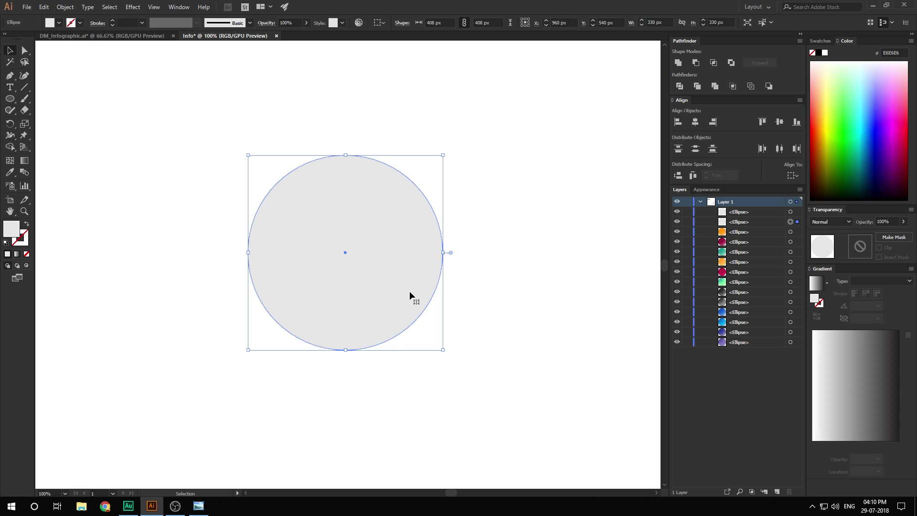
- Fill the larger back circle with grey CCCCCC
click(59, 22)
click(66, 67)
click(329, 92)
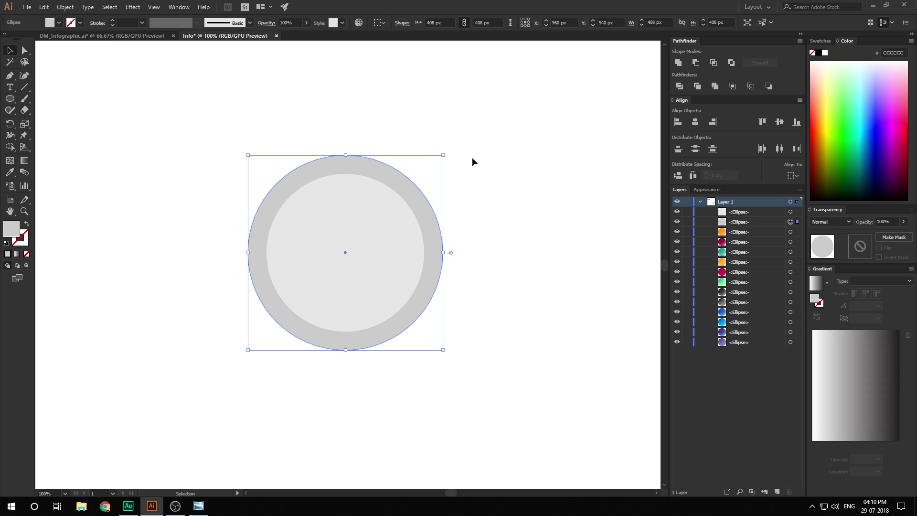
click(603, 201)
- Select the gradient color circles and create a new layer named Colors
scroll(338, 204, down, 1)
drag(338, 185, 348, 219)
drag(42, 60, 220, 104)
click(777, 492)
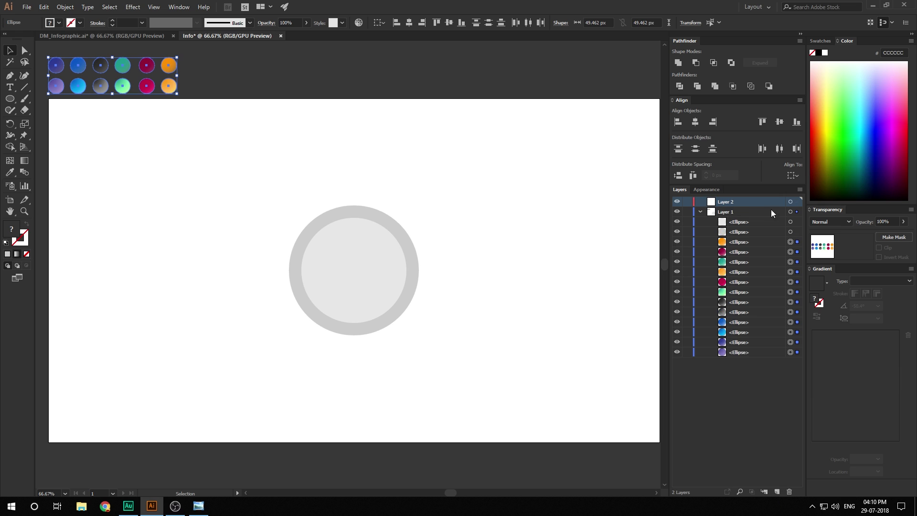
double_click(724, 203)
text(Colors)
key(Return)
- Move all the gradient ellipses from Layer 1 into the Colors layer
click(741, 244)
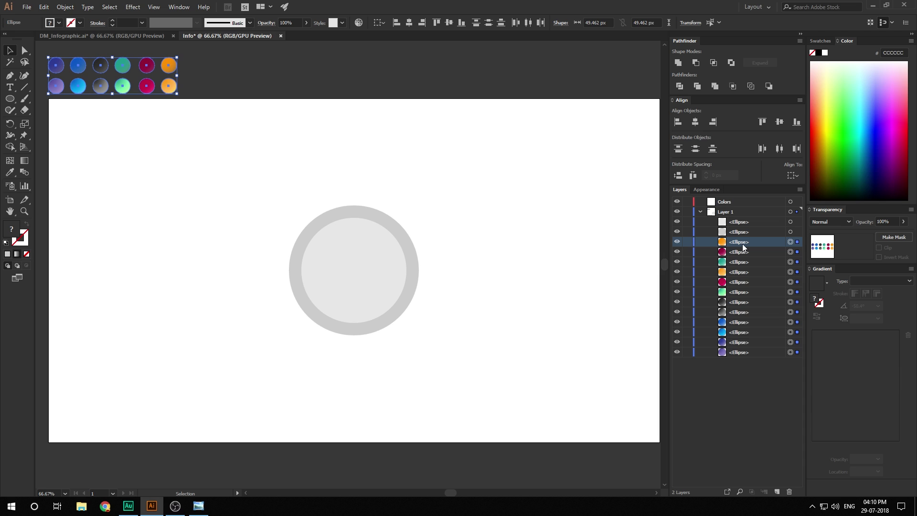
shift+click(740, 352)
drag(738, 245, 732, 202)
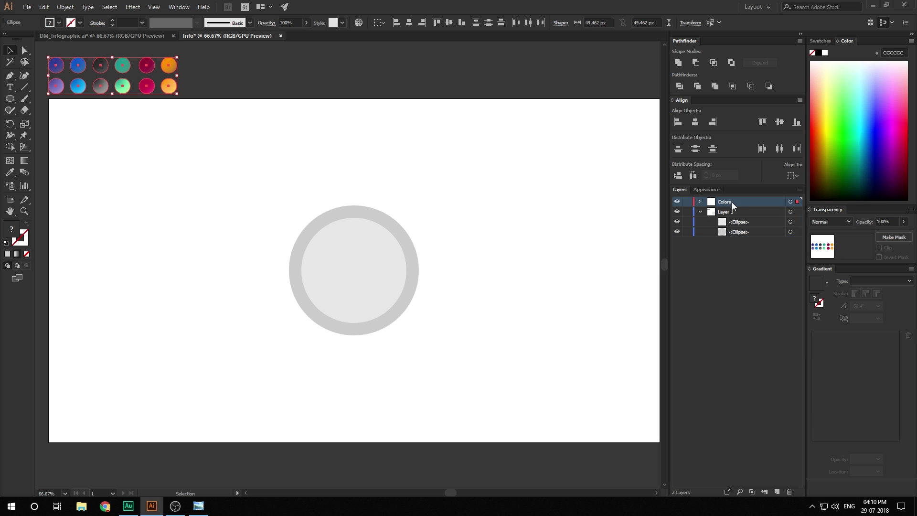
- Lock the Colors layer and place it below Layer 1 in the layer order
click(686, 202)
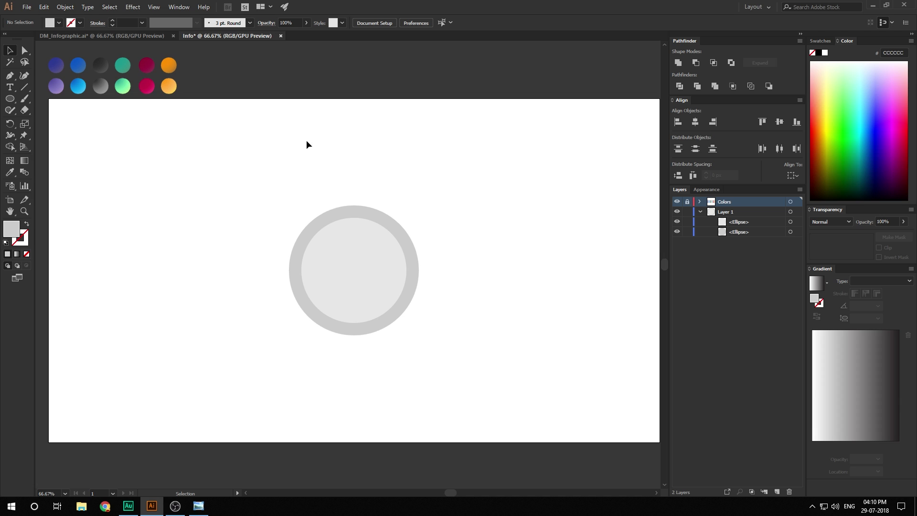
drag(724, 202, 722, 257)
- Paste a copy of the outer grey circle in place behind it and enlarge the copy from its center to about 530 px
scroll(345, 290, up, 1)
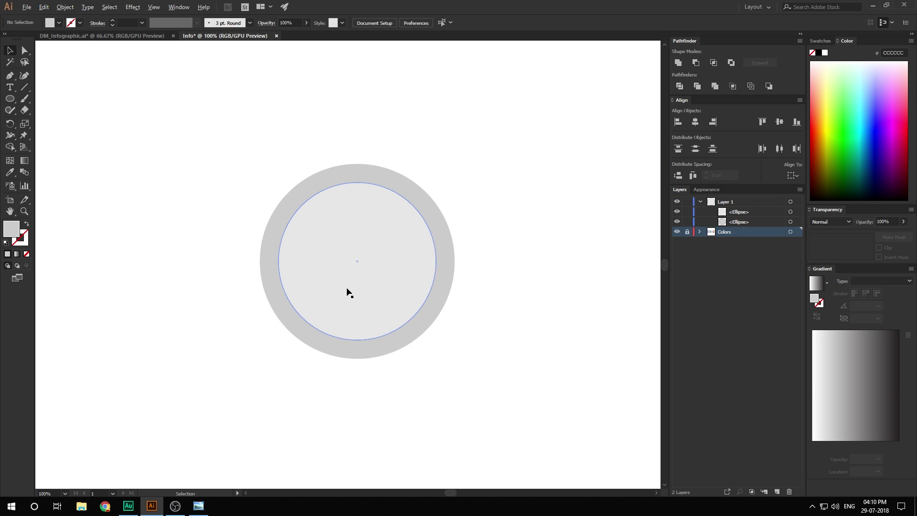
scroll(612, 242, right, 1)
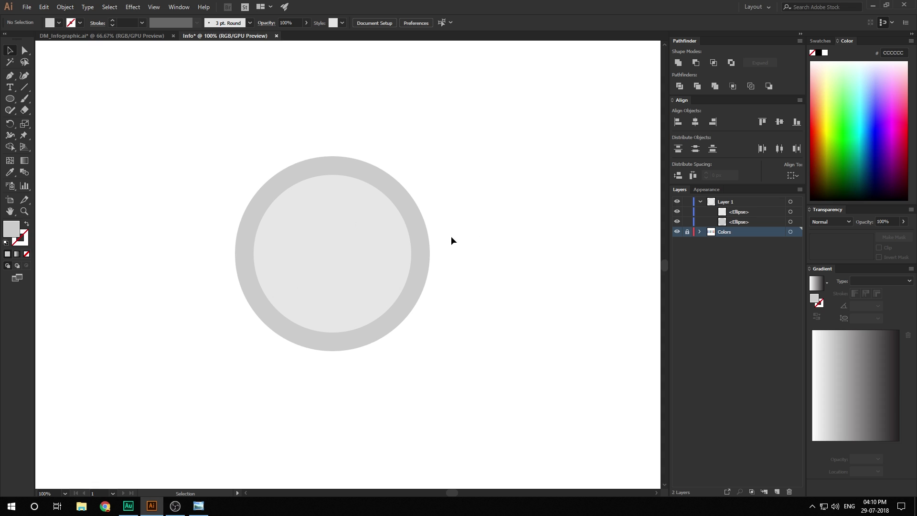
click(420, 255)
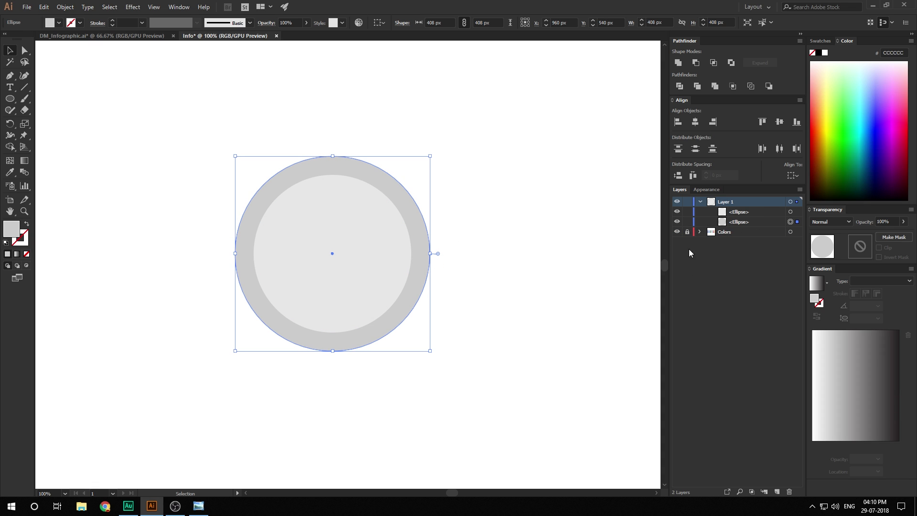
key(a)
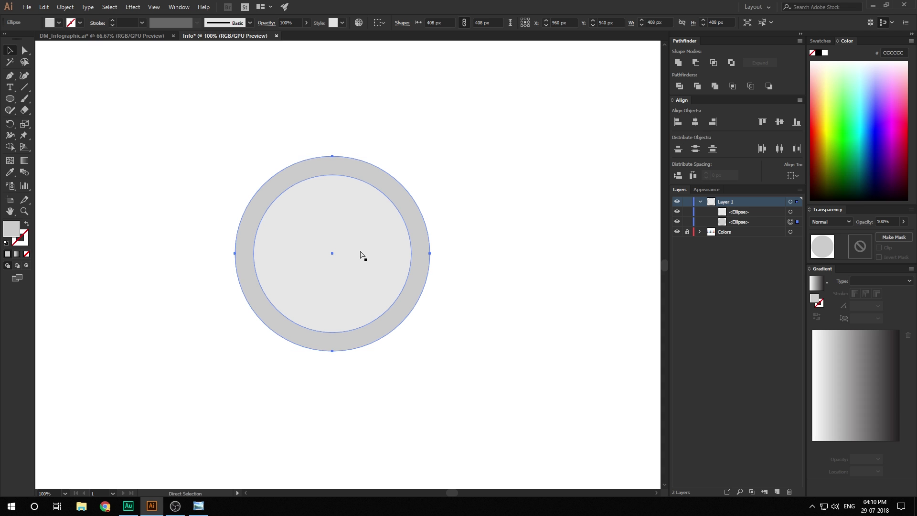
key(ctrl+c)
key(ctrl+f)
key(v)
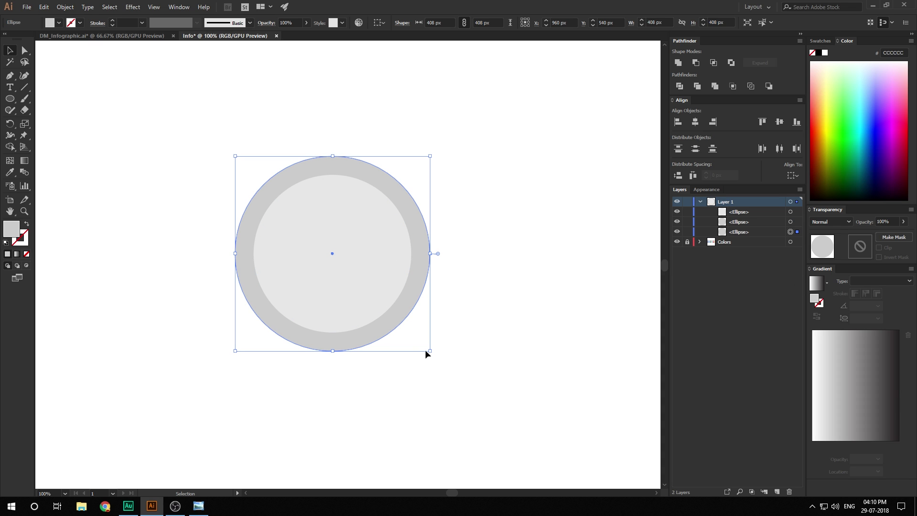
drag(431, 352, 459, 380)
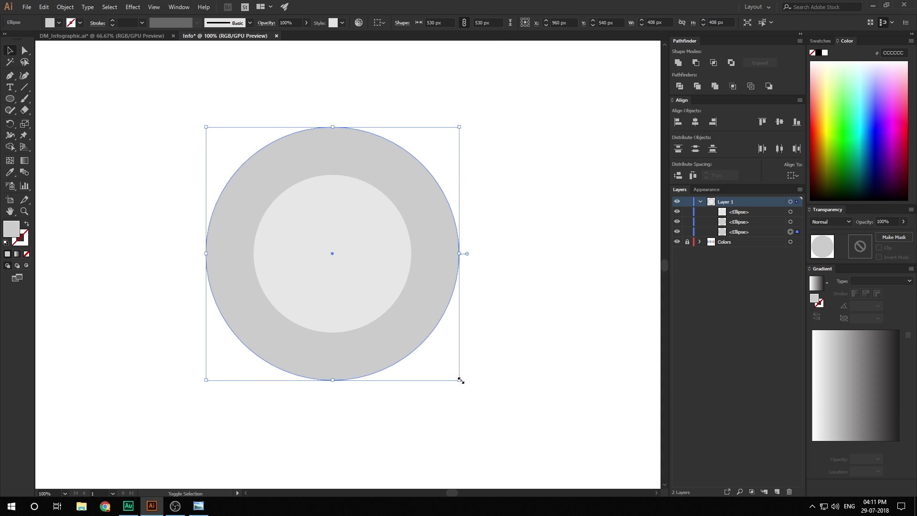
- Swap the largest circle's fill and stroke, and set its stroke weight to 10 pt
click(26, 224)
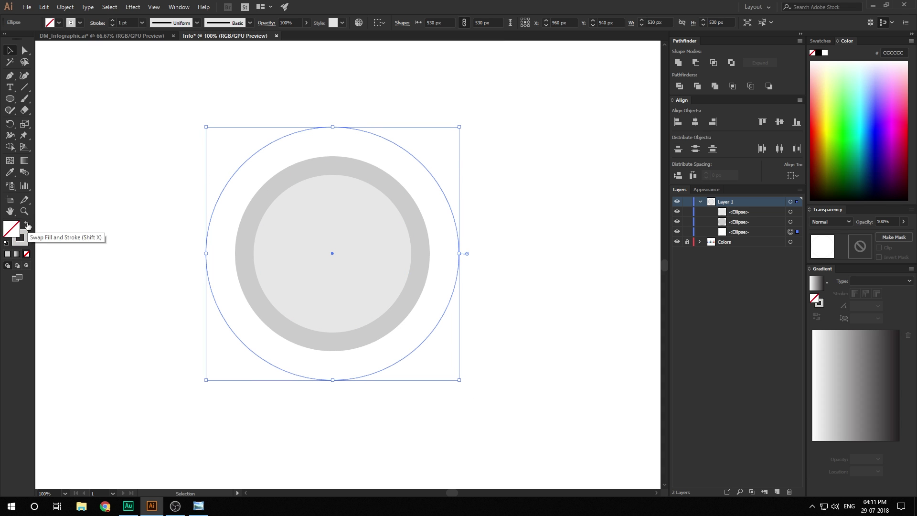
click(131, 22)
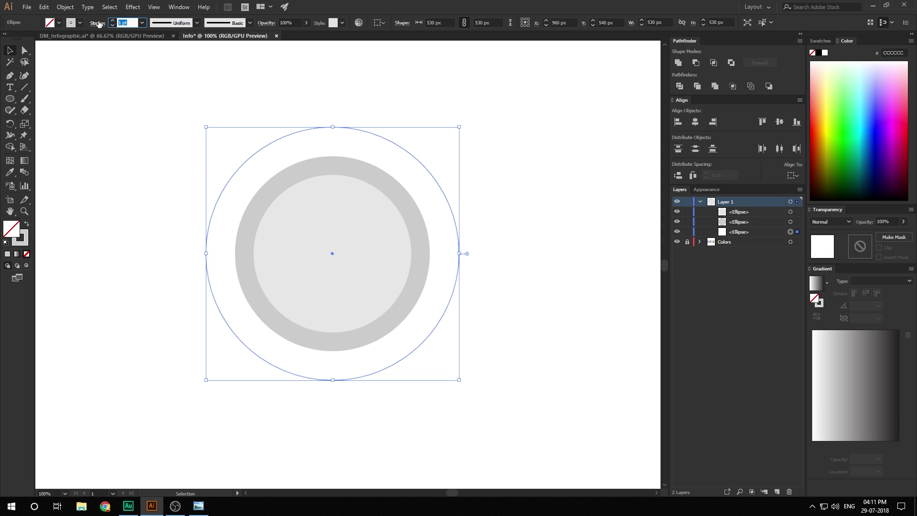
text(10)
key(Return)
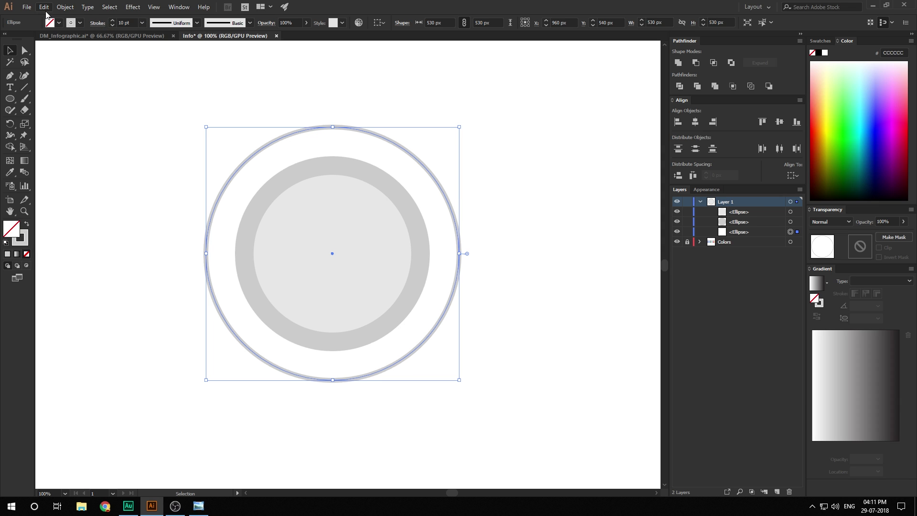
- Expand the outer ring with the Fill and Stroke options enabled
click(65, 6)
click(86, 108)
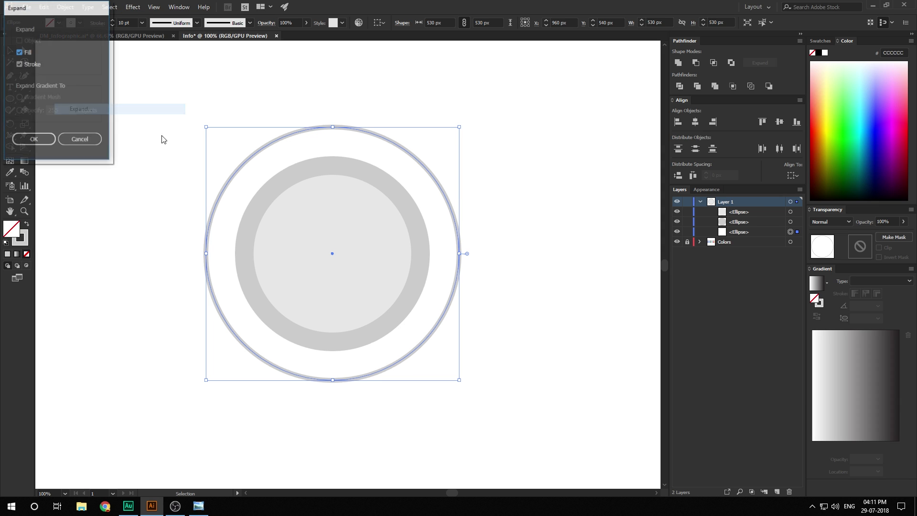
click(29, 139)
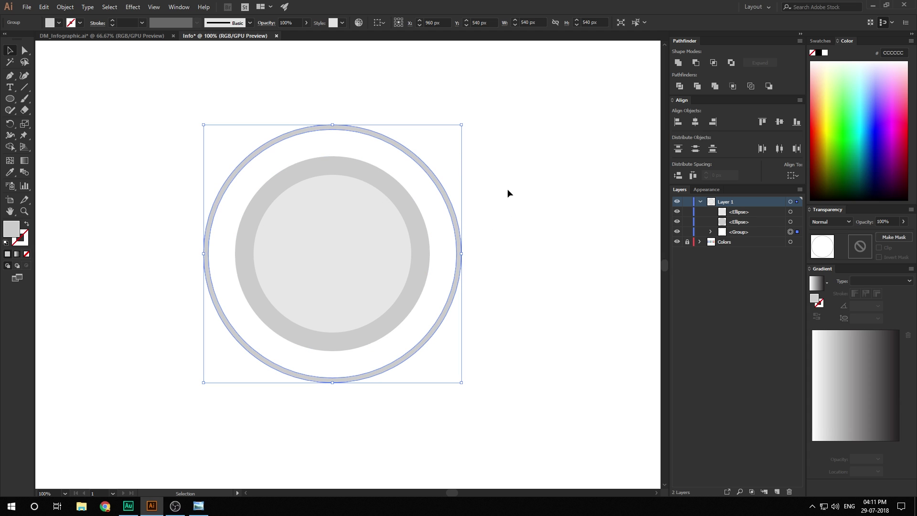
click(478, 196)
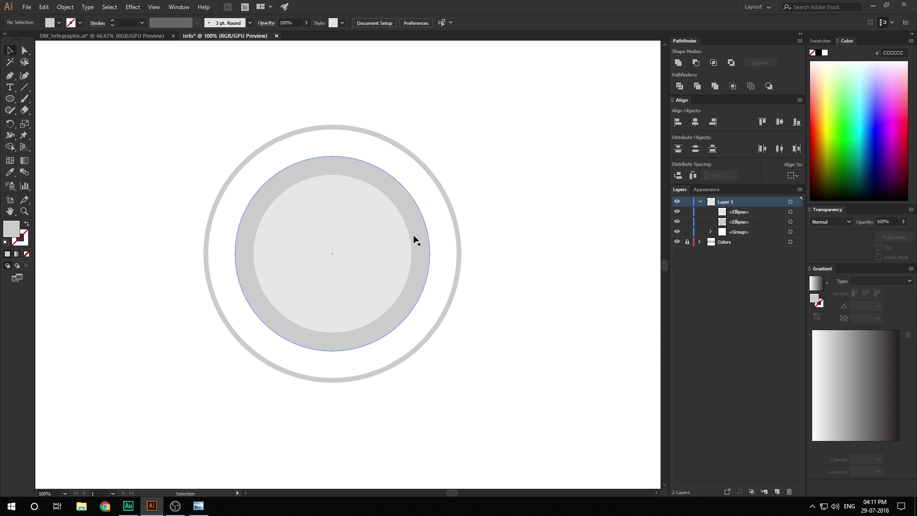
- Paste a copy of the inner light grey circle in front, and place another copy to its lower right at about X 1295, Y 875 px
click(354, 221)
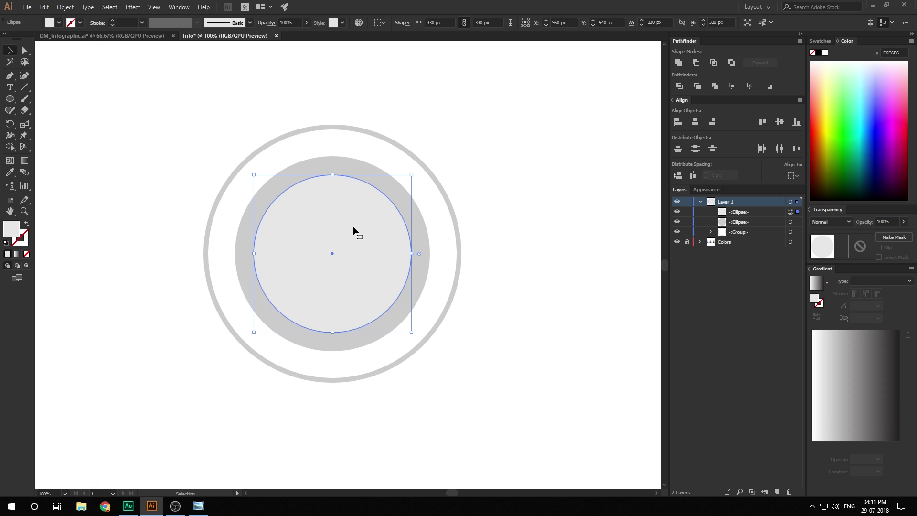
key(ctrl+c)
key(ctrl+f)
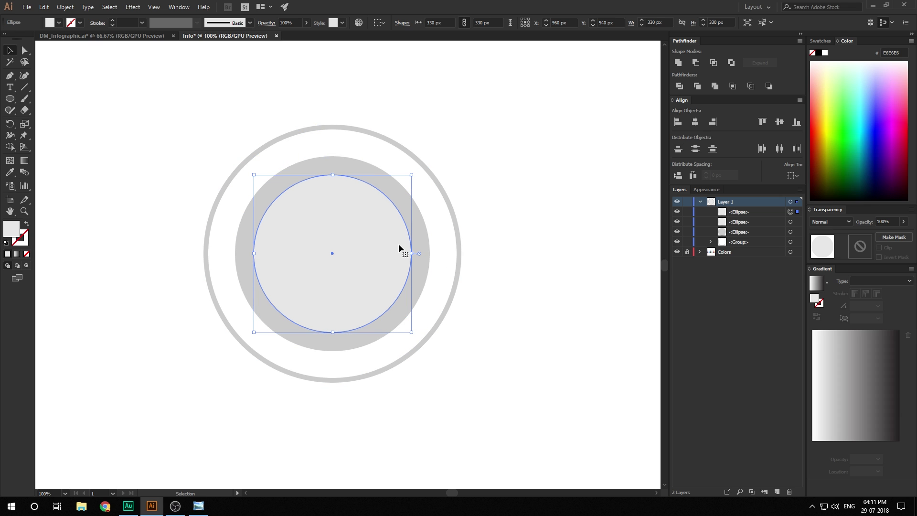
drag(368, 263, 468, 389)
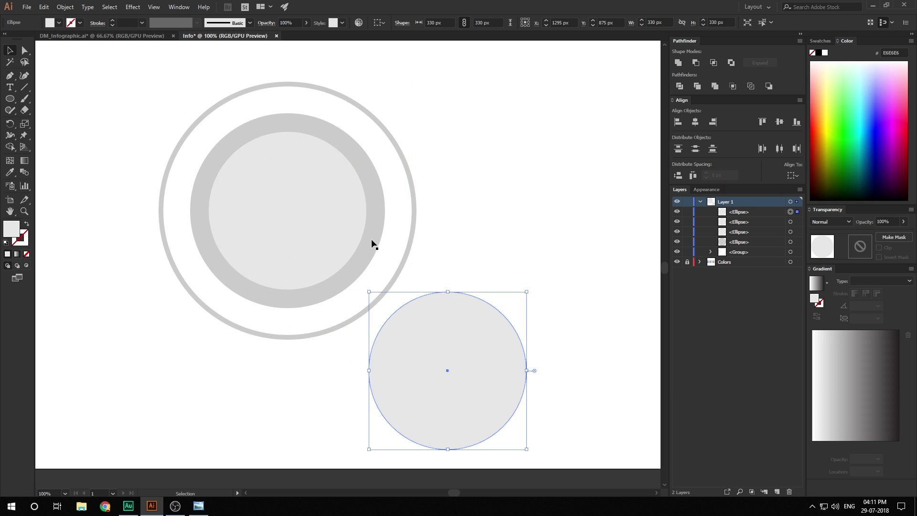
- Fill the front inner circle inside the rings with dark grey 4D4D4D
click(334, 196)
click(58, 23)
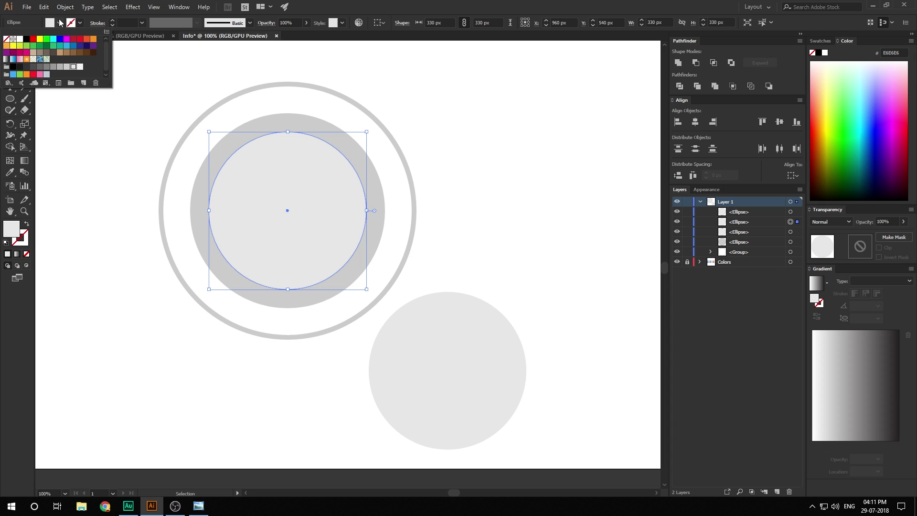
click(27, 67)
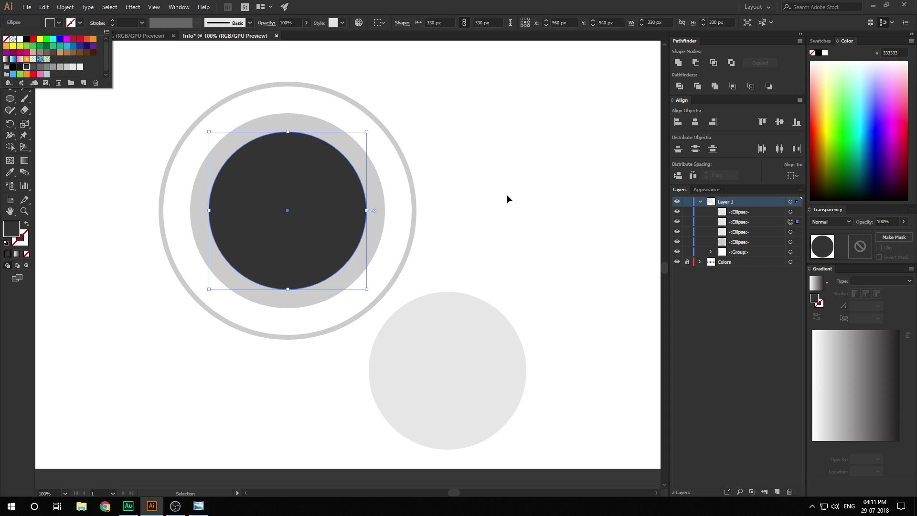
click(32, 67)
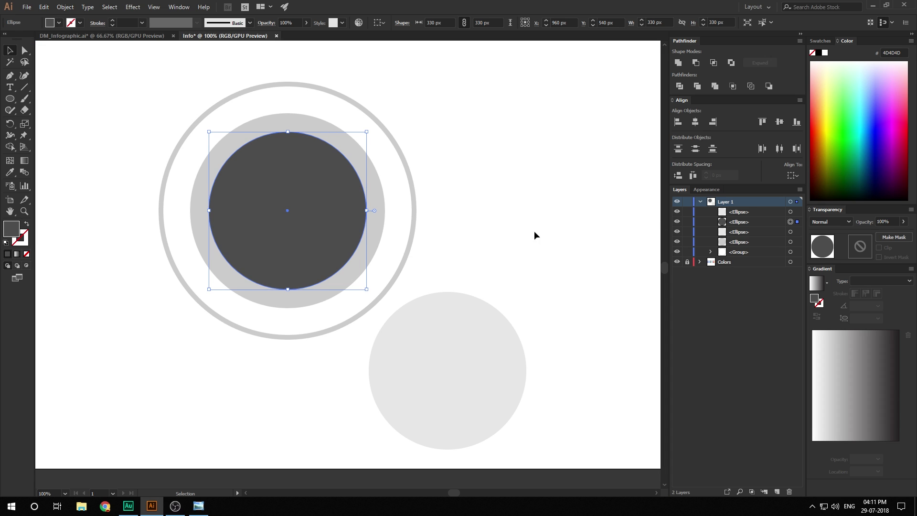
- Fill the offset circle at the lower right with very light grey F2F2F2
click(467, 356)
click(59, 23)
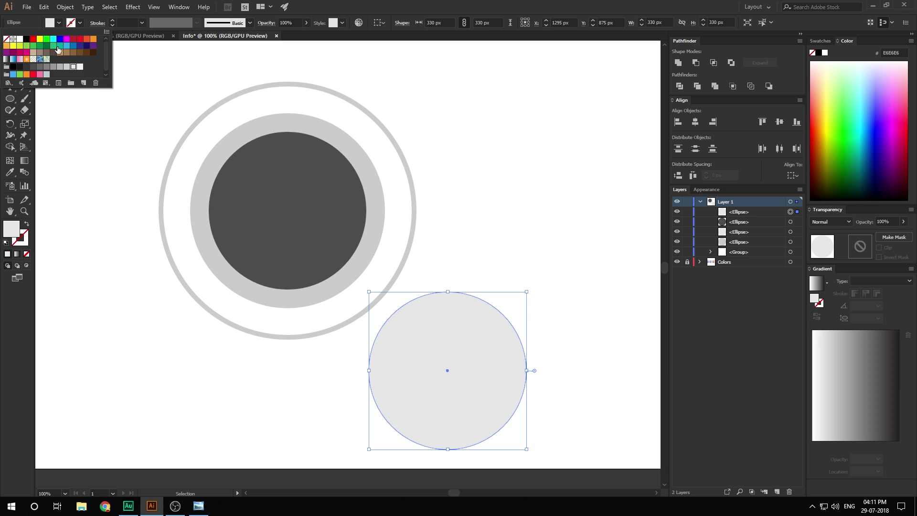
click(80, 67)
click(500, 196)
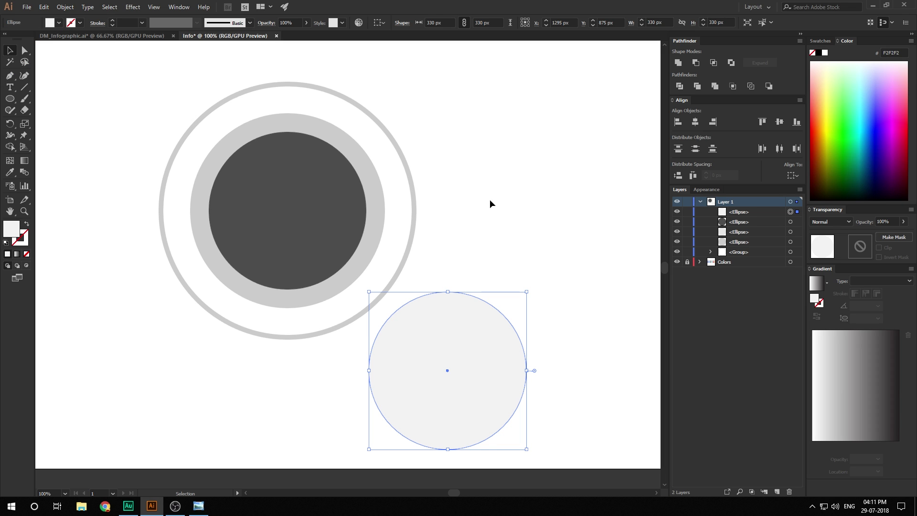
click(490, 200)
- For the dark grey circle and the offset light grey circle, set the blend spacing to Specified Distance at 2 px
click(341, 221)
shift+click(430, 366)
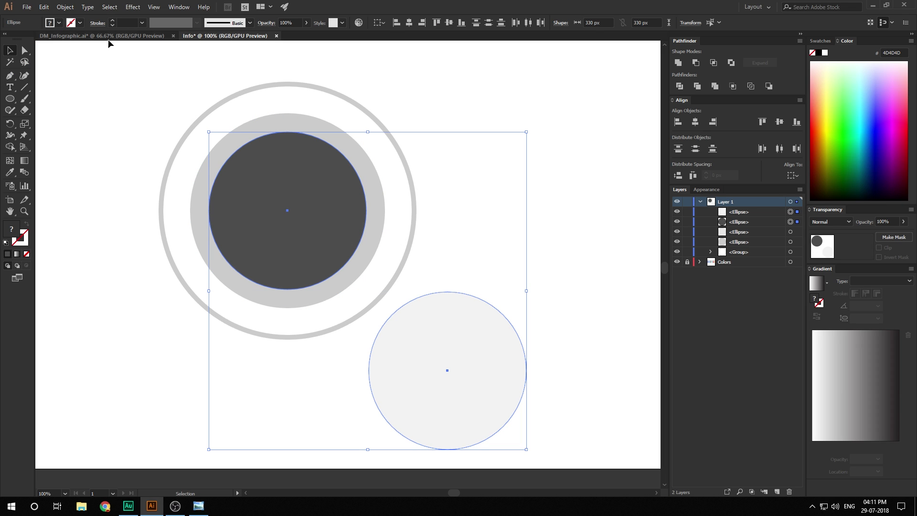
click(65, 6)
mouse_move(144, 259)
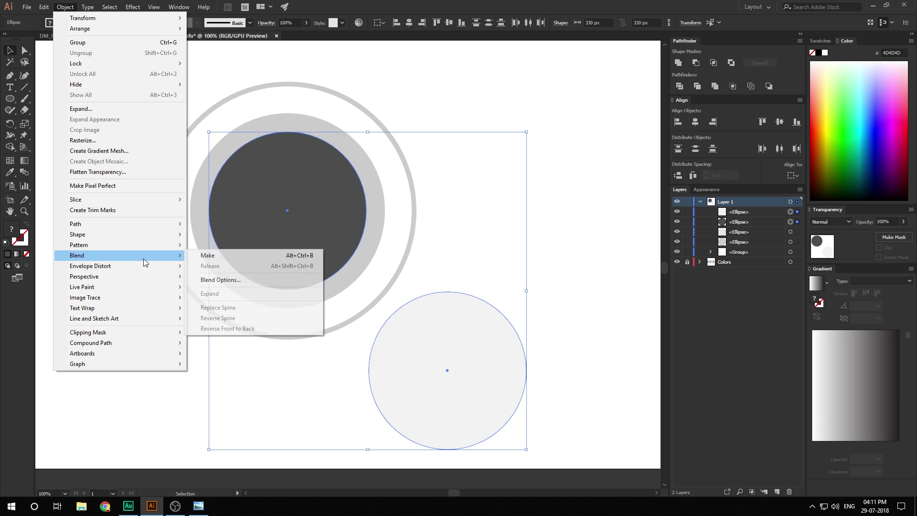
click(221, 279)
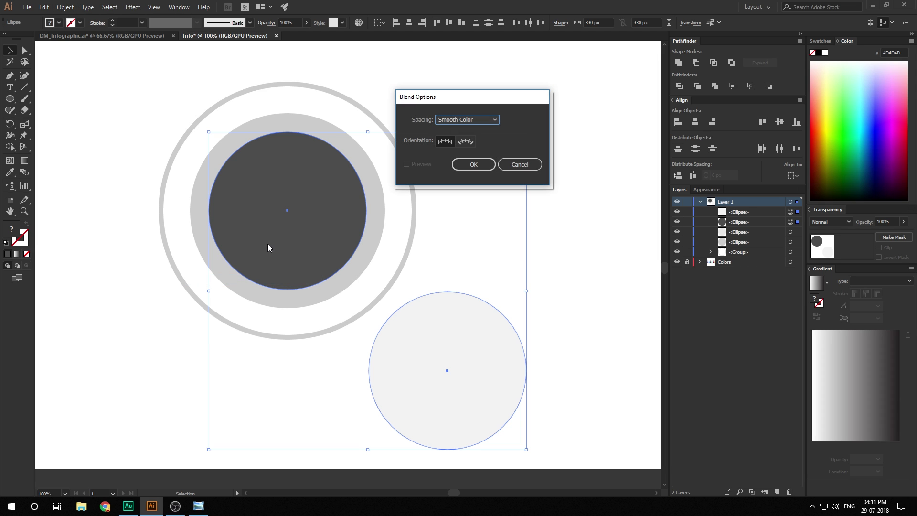
click(490, 120)
click(463, 150)
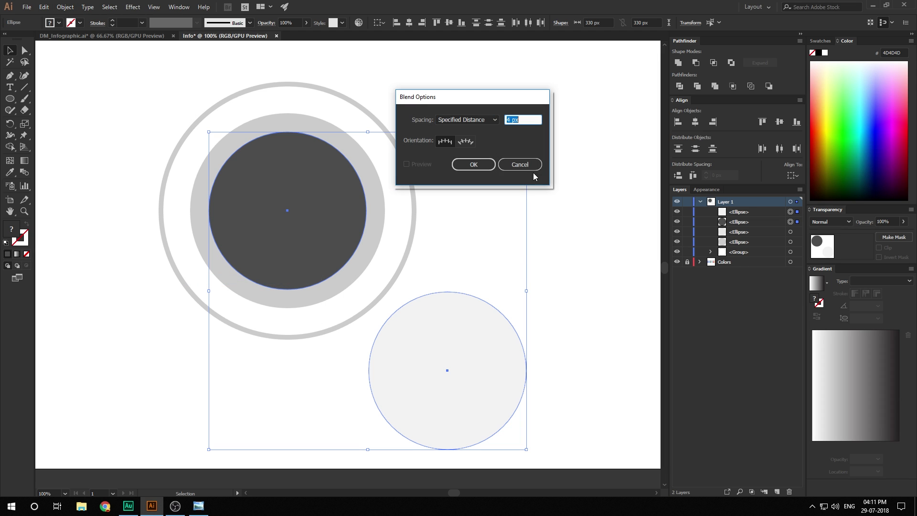
text(3)
key(BackSpace)
text(2)
click(470, 165)
- Make a blend between the dark grey circle and the offset light grey circle
click(65, 7)
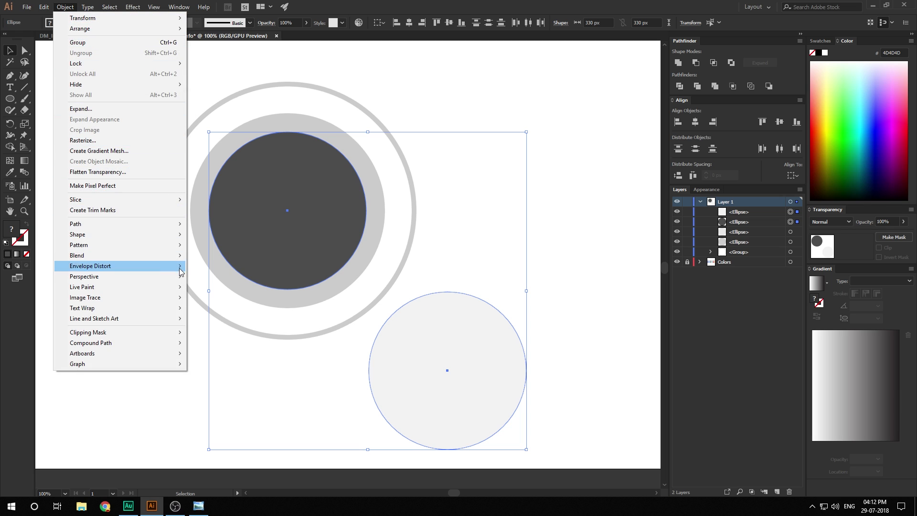
mouse_move(181, 255)
click(215, 256)
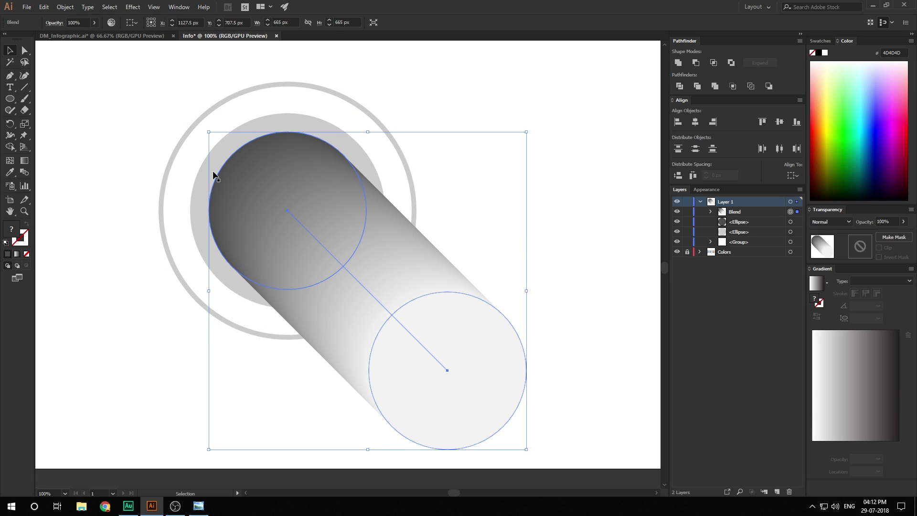
- Try moving the blend spine's lower end to about X 1478, Y 691 px, and return it to X 1295, Y 875 px
click(25, 50)
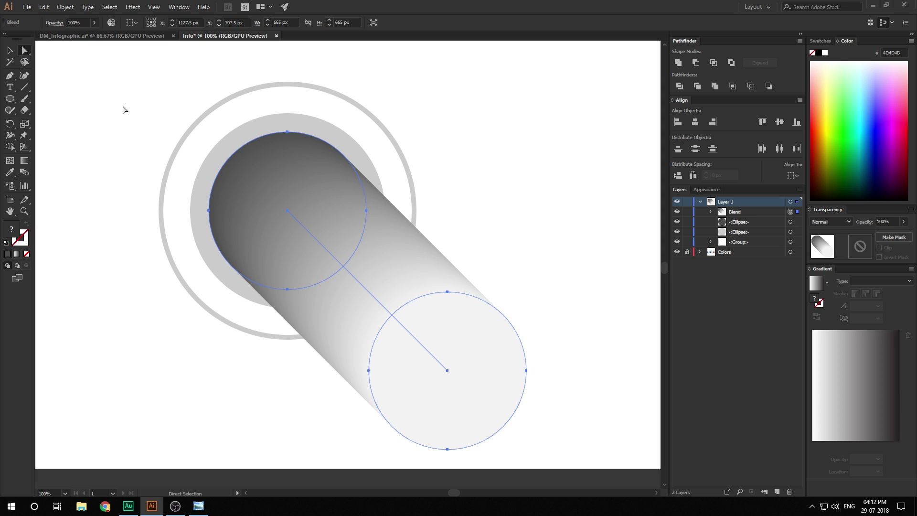
drag(447, 371, 534, 285)
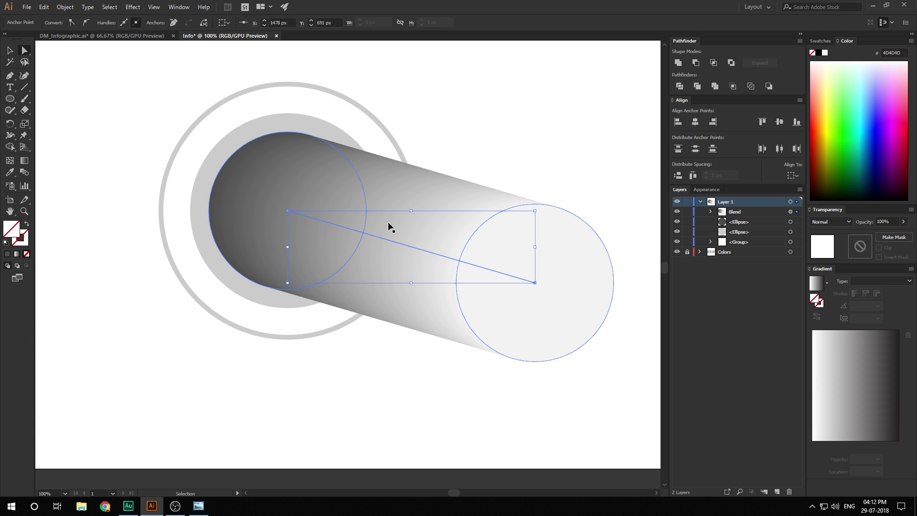
drag(535, 282, 447, 370)
click(80, 128)
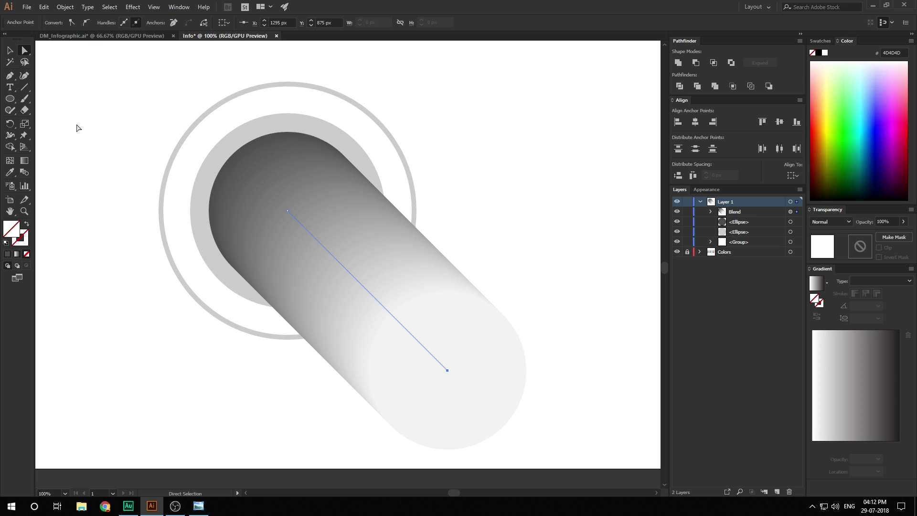
- Expand the blend with Object and Fill enabled, and unite the resulting circles into one long rounded shape
click(10, 50)
click(378, 283)
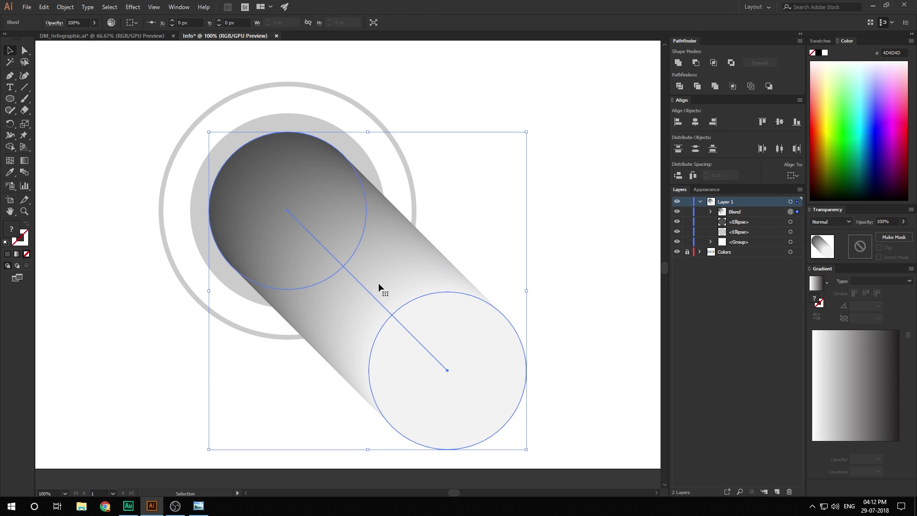
click(65, 7)
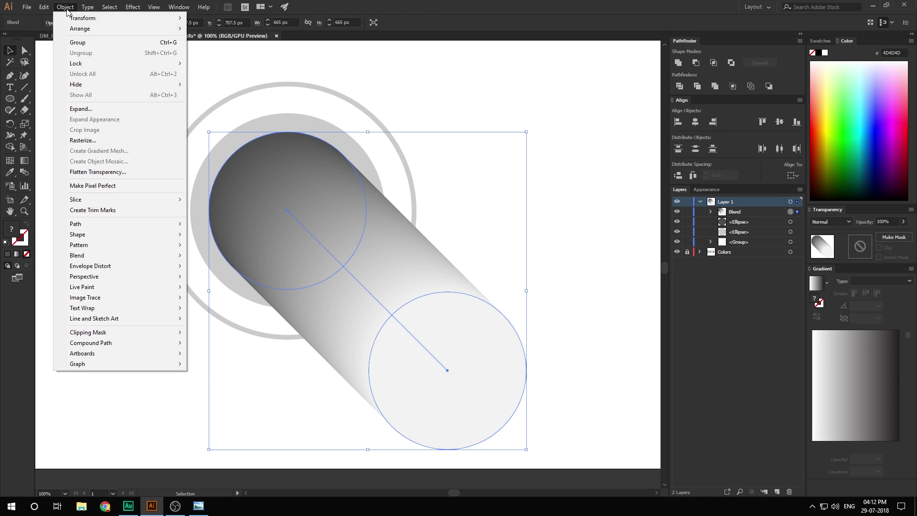
click(84, 110)
click(30, 140)
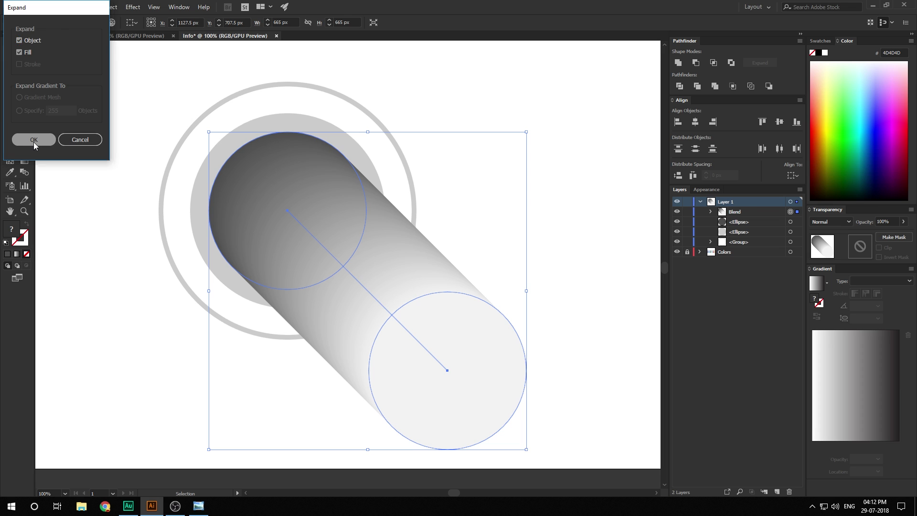
click(678, 63)
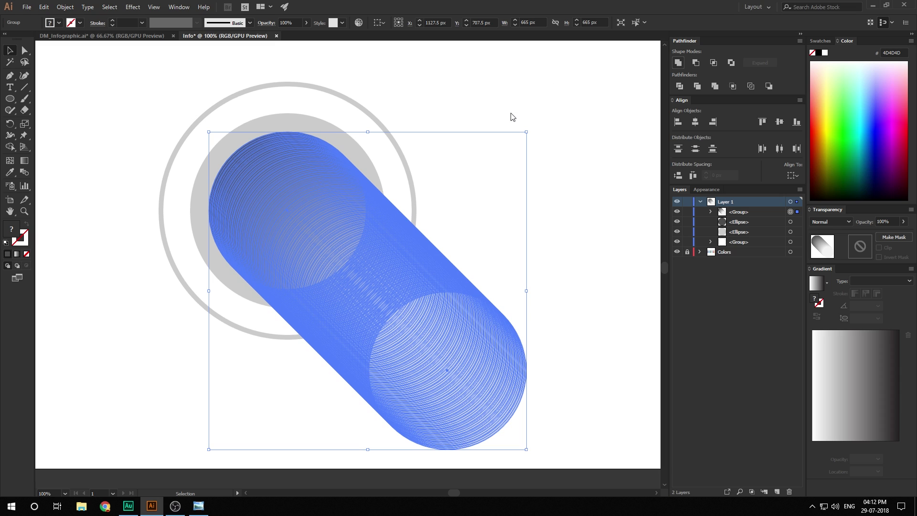
click(476, 184)
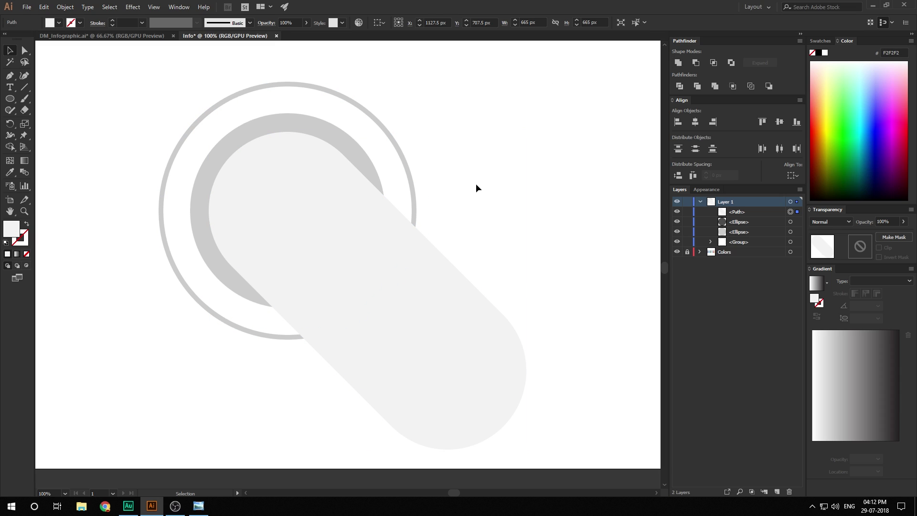
- Fill the long rounded shape with a linear gradient at about -43.8°, from dark at its upper-left end to white at its lower-right end
click(354, 251)
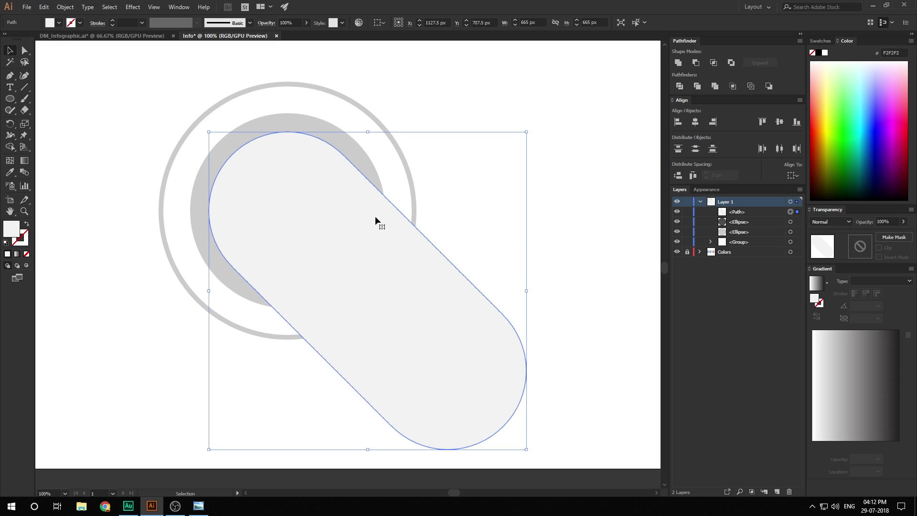
click(24, 160)
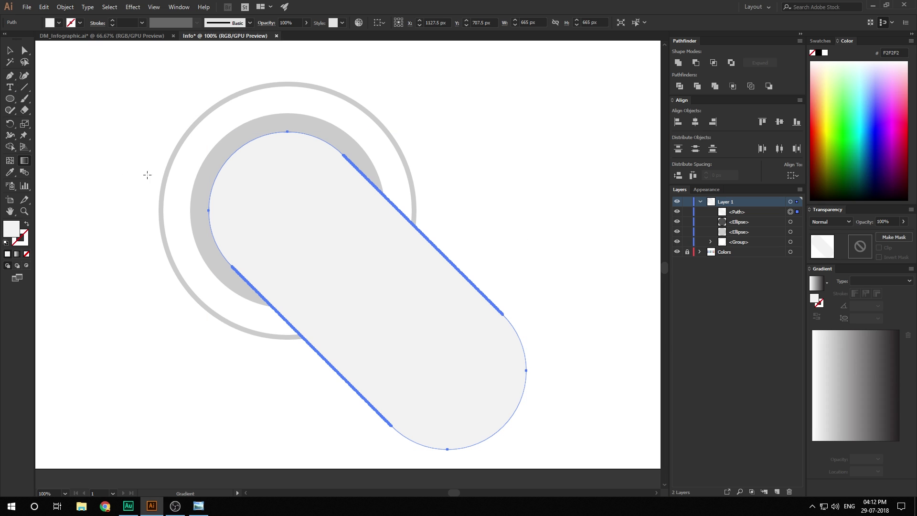
drag(226, 148, 518, 430)
click(17, 253)
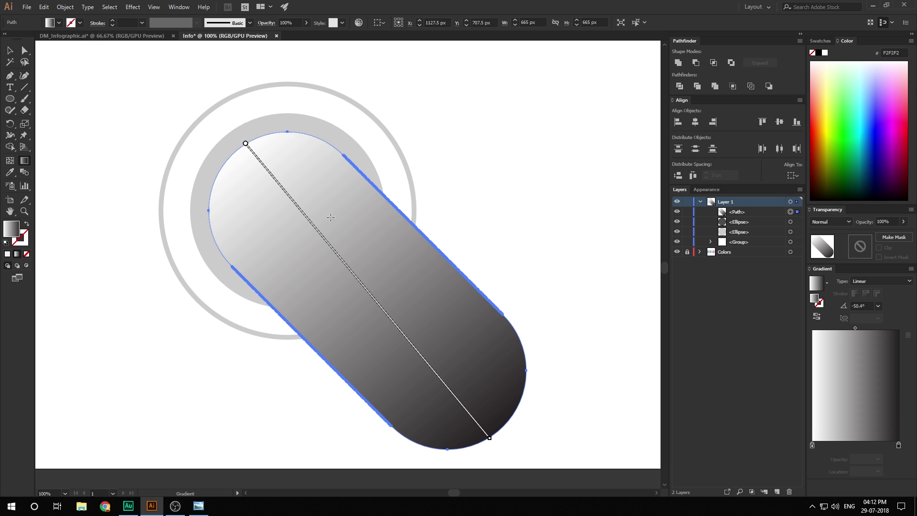
mouse_move(245, 144)
mouse_down()
mouse_move(239, 151)
mouse_move(247, 146)
mouse_up()
drag(488, 437, 491, 441)
mouse_move(219, 149)
mouse_down()
mouse_move(531, 440)
mouse_move(524, 441)
mouse_up()
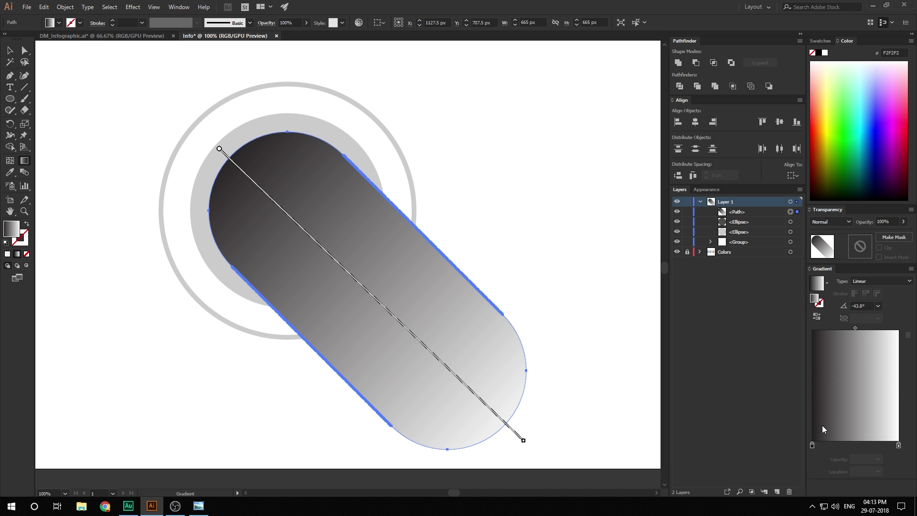
- Send the gradient-filled rounded shape behind the circles and rings
click(10, 50)
click(110, 88)
click(292, 198)
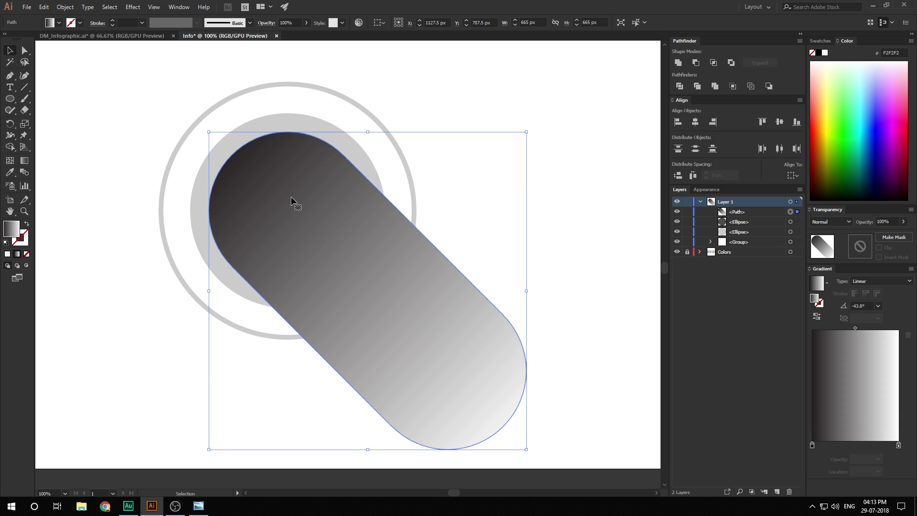
key(ctrl)
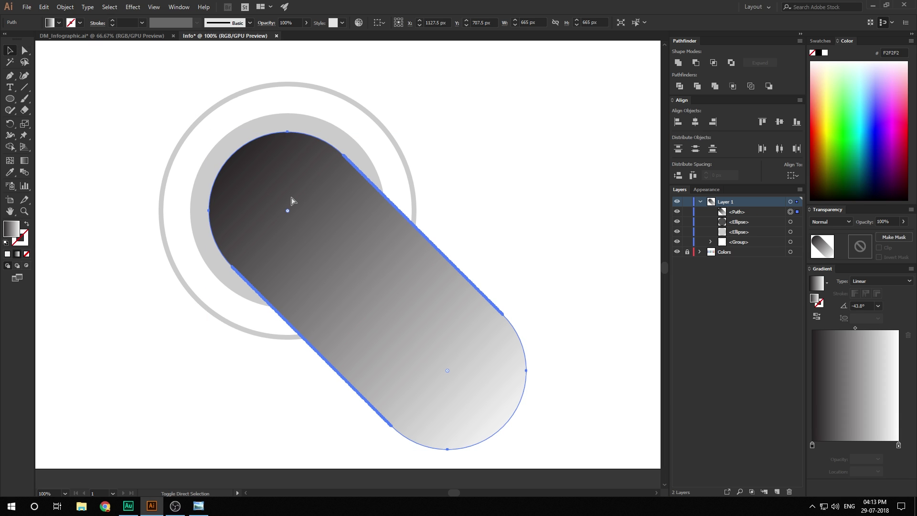
key(ctrl+shift+bracketleft)
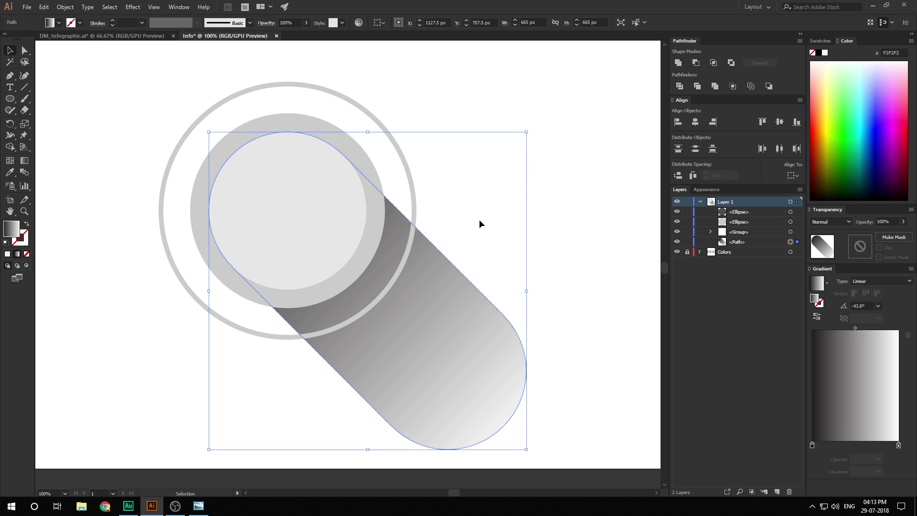
click(504, 212)
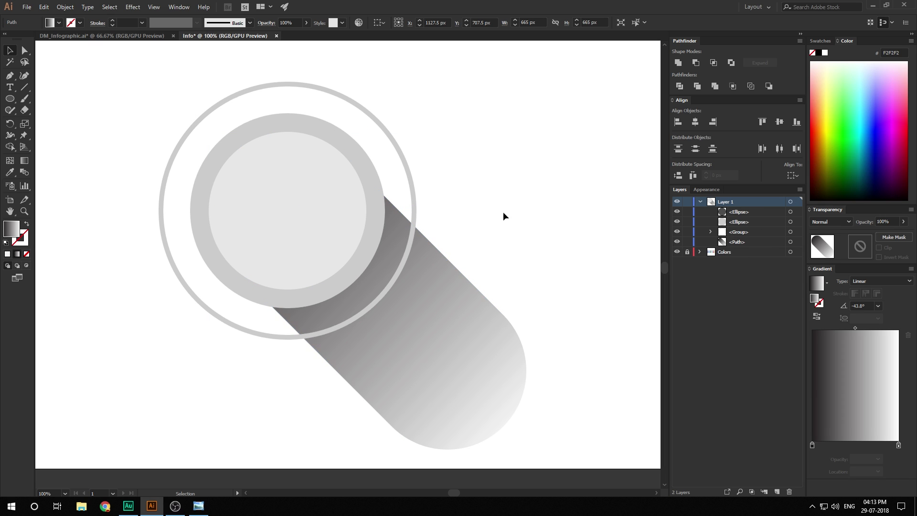
- Paste a copy of the 408 px medium grey circle in front of the original
click(387, 189)
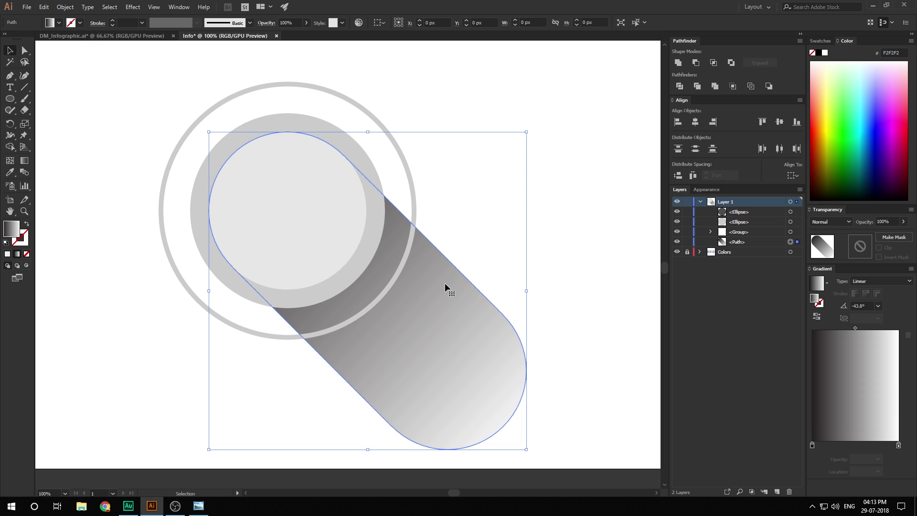
click(459, 226)
click(368, 176)
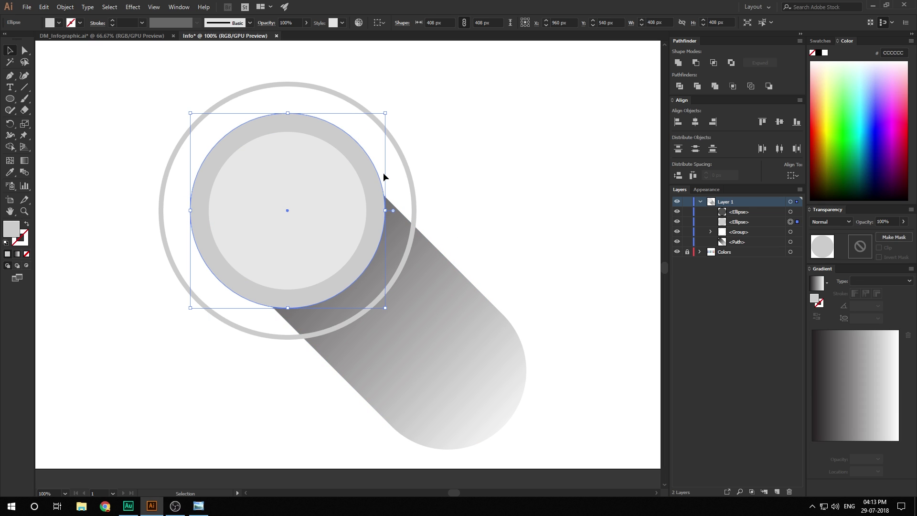
key(a)
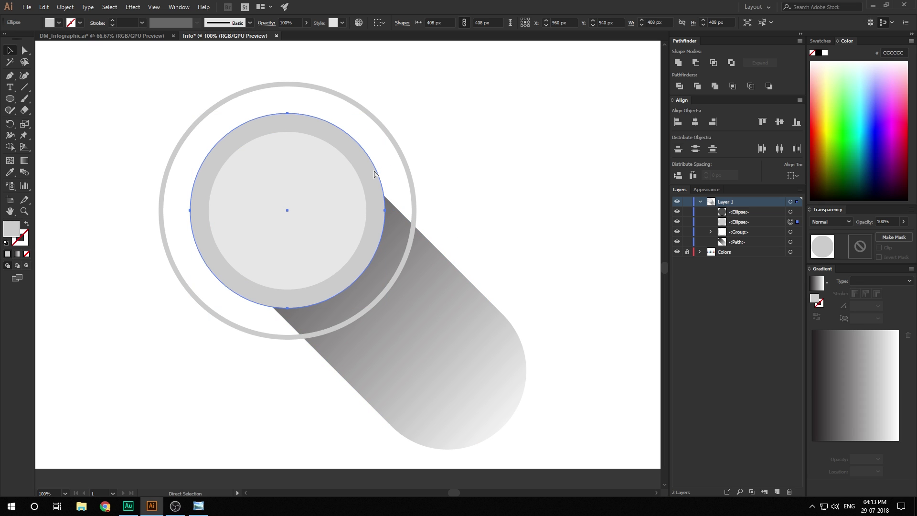
key(ctrl+c)
key(ctrl+f)
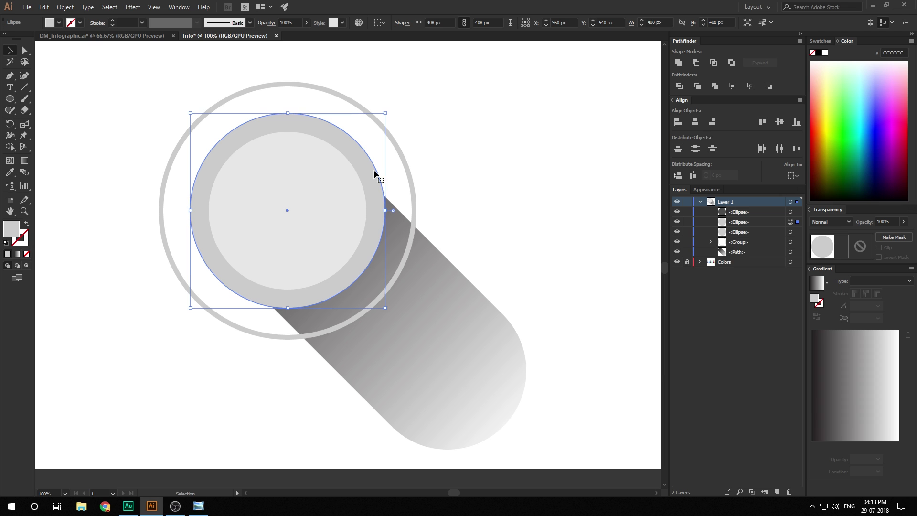
click(507, 190)
click(368, 200)
shift+click(319, 190)
key(a)
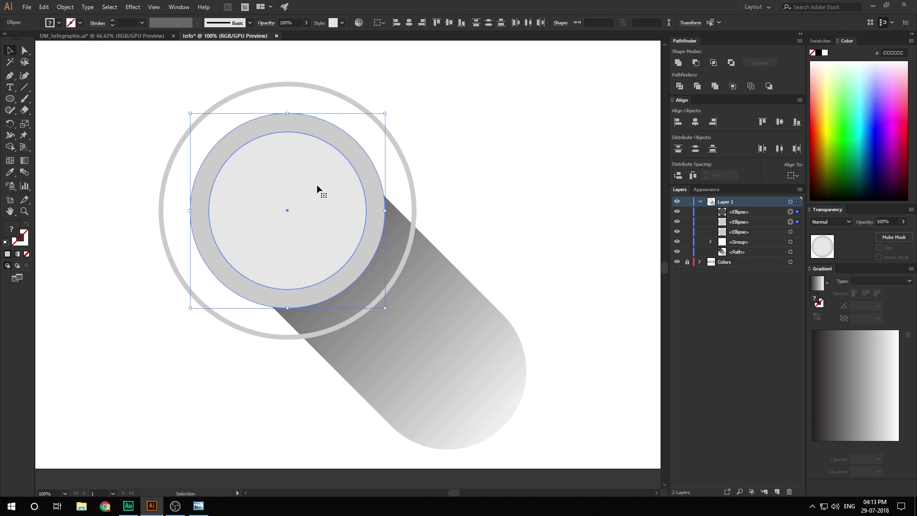
key(v)
click(436, 204)
- Hide the copied medium grey circle, and divide the original one with the gradient-filled rounded shape
click(368, 187)
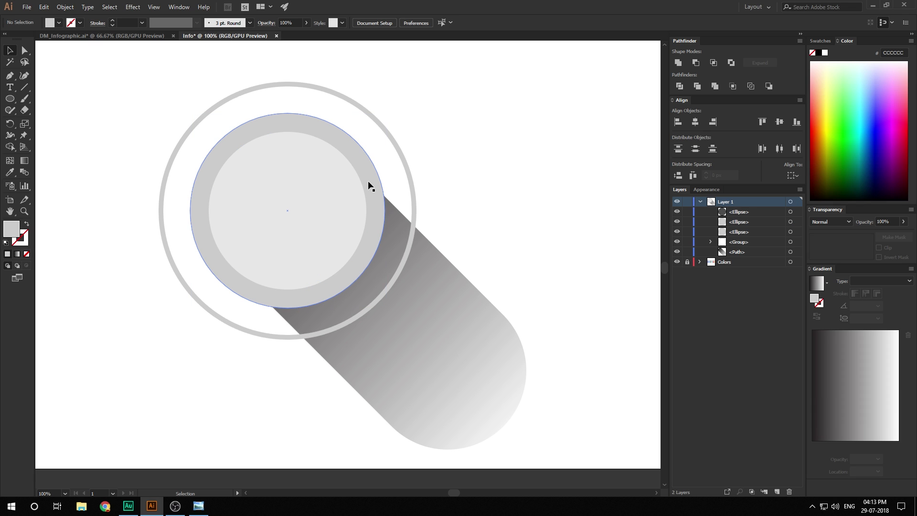
click(676, 221)
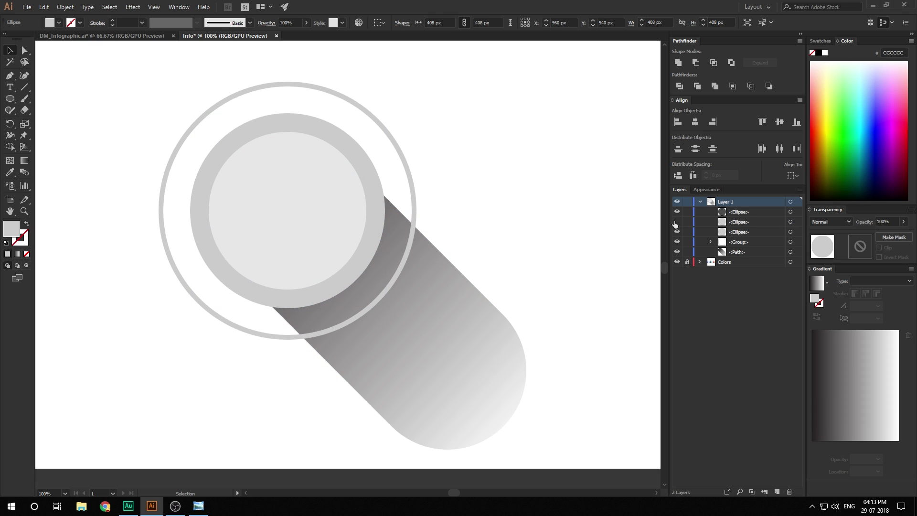
click(368, 192)
shift+click(428, 269)
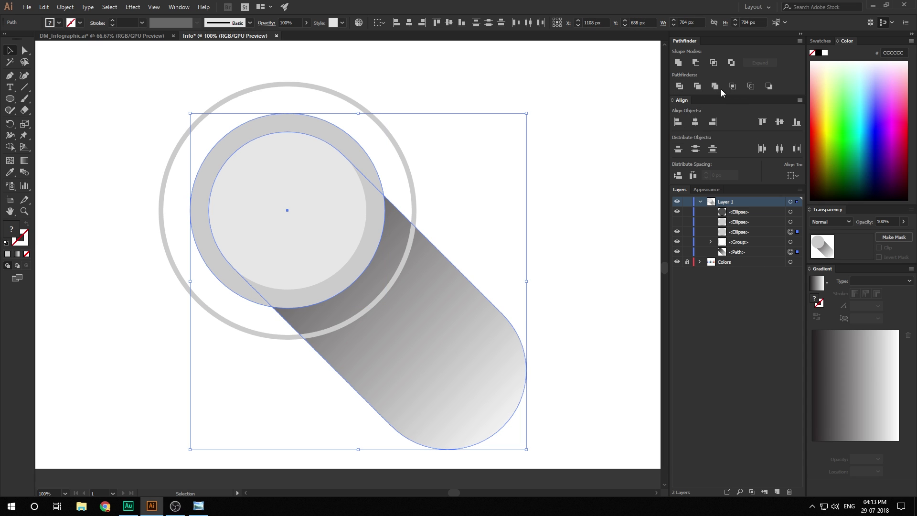
click(680, 88)
click(539, 183)
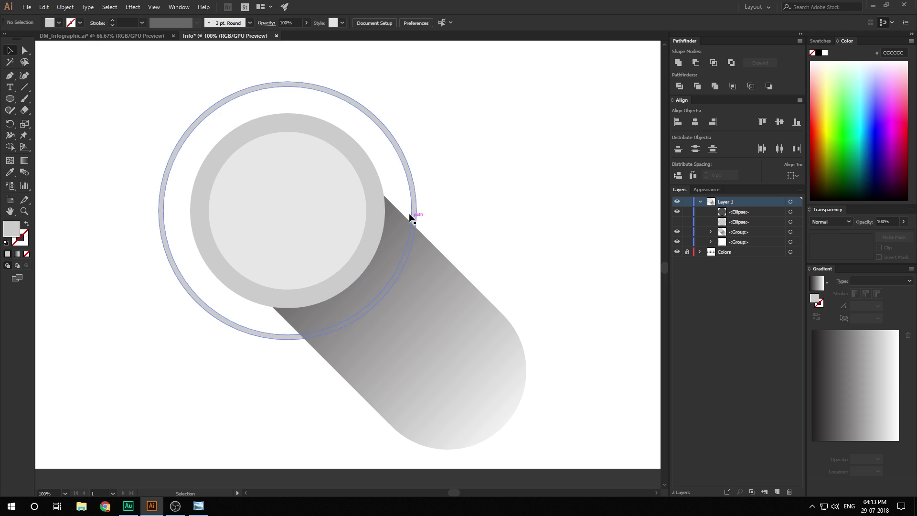
- Ungroup the divided pieces, and delete the gradient piece outside the circle and the medium grey piece not covered by the shadow
click(377, 234)
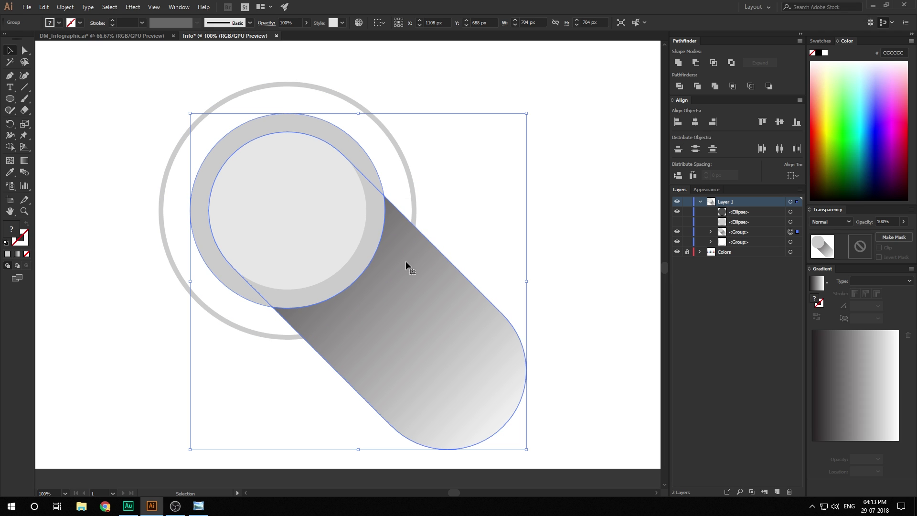
right_click(432, 254)
click(458, 339)
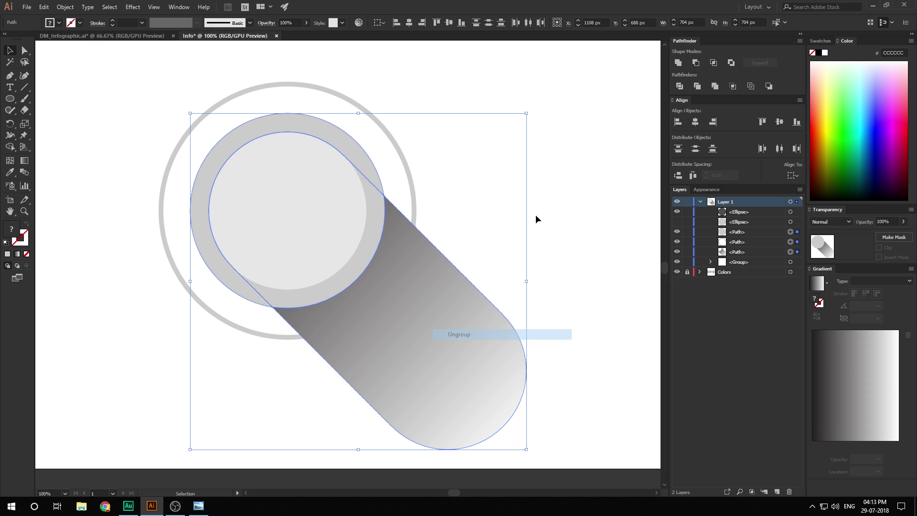
click(535, 214)
click(445, 311)
key(Delete)
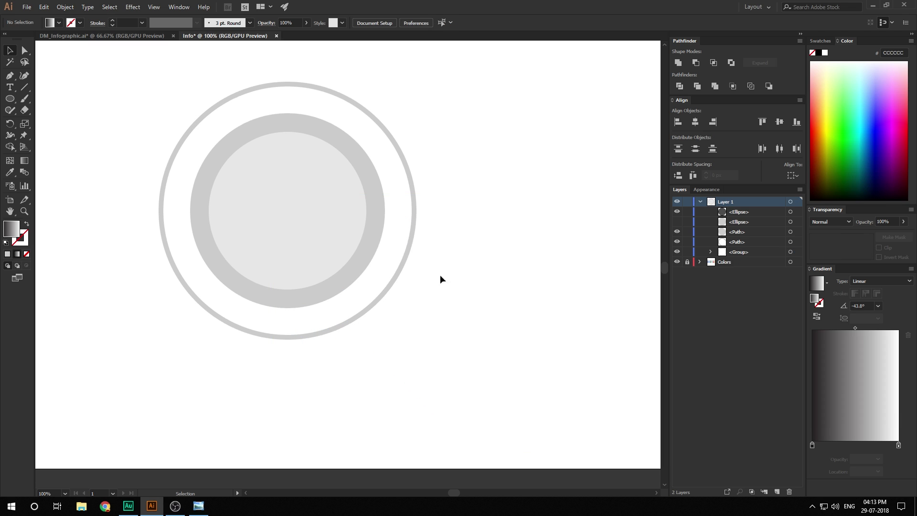
click(372, 180)
key(Delete)
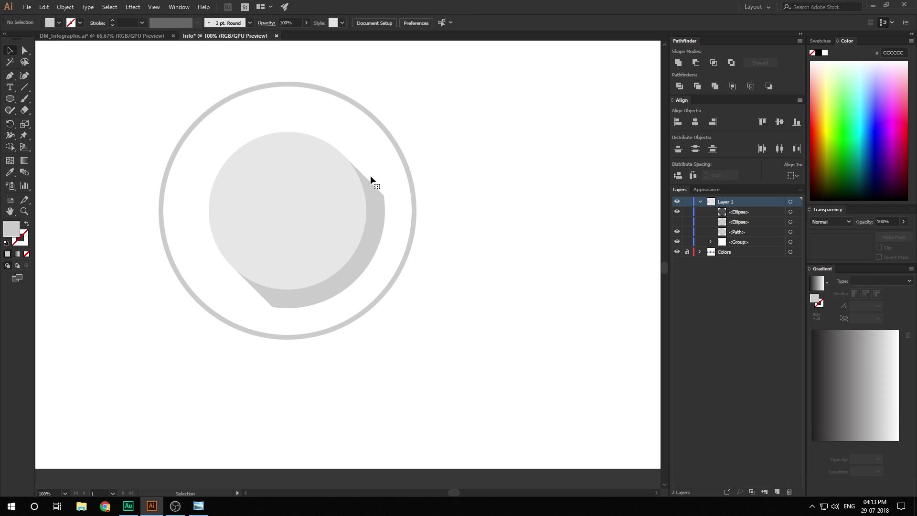
- Fill the remaining shadow piece with the linear grey gradient, and redraw it diagonally across the piece at about -46°
click(375, 205)
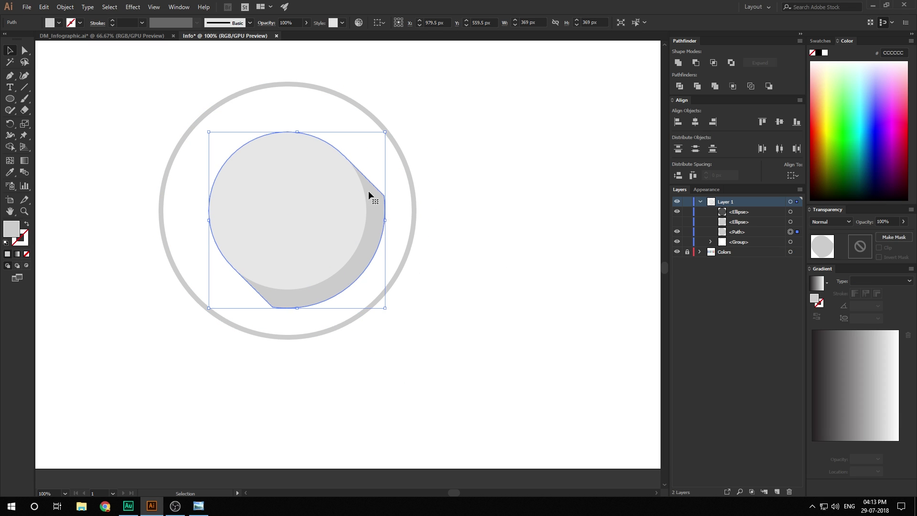
click(17, 254)
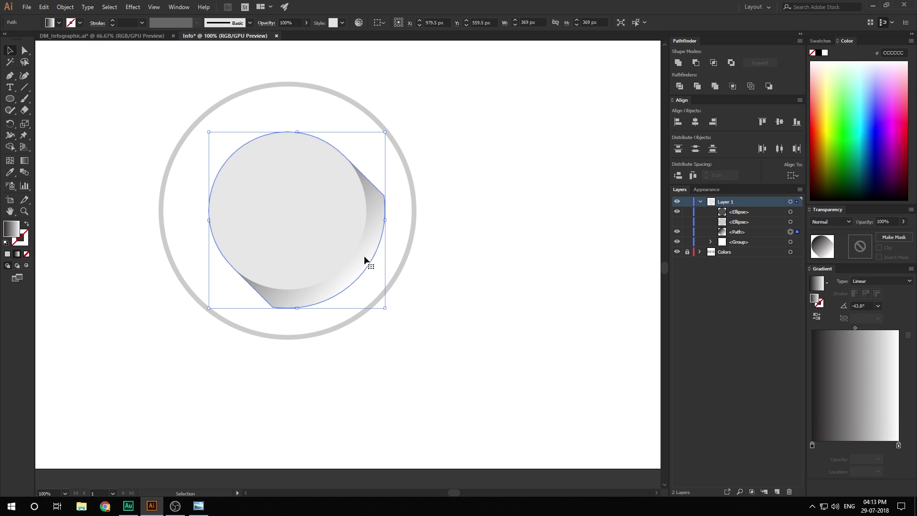
click(24, 161)
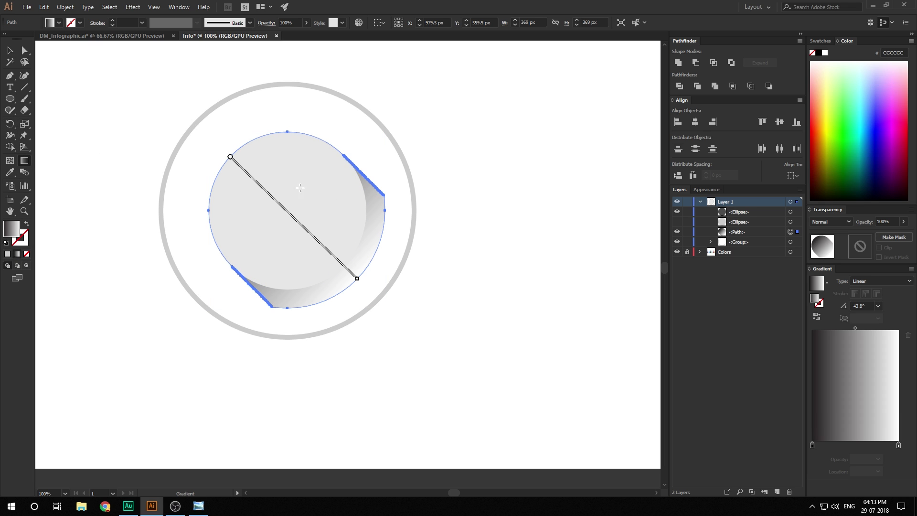
drag(228, 147, 365, 290)
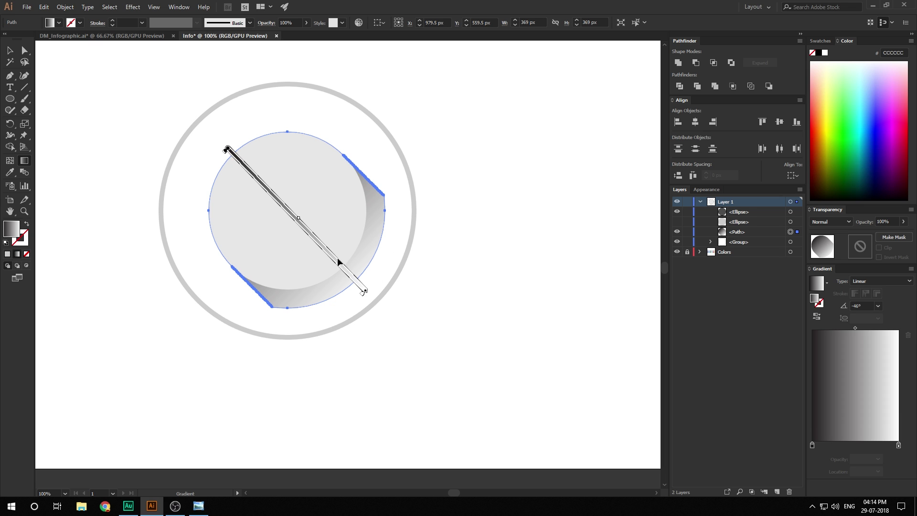
click(11, 52)
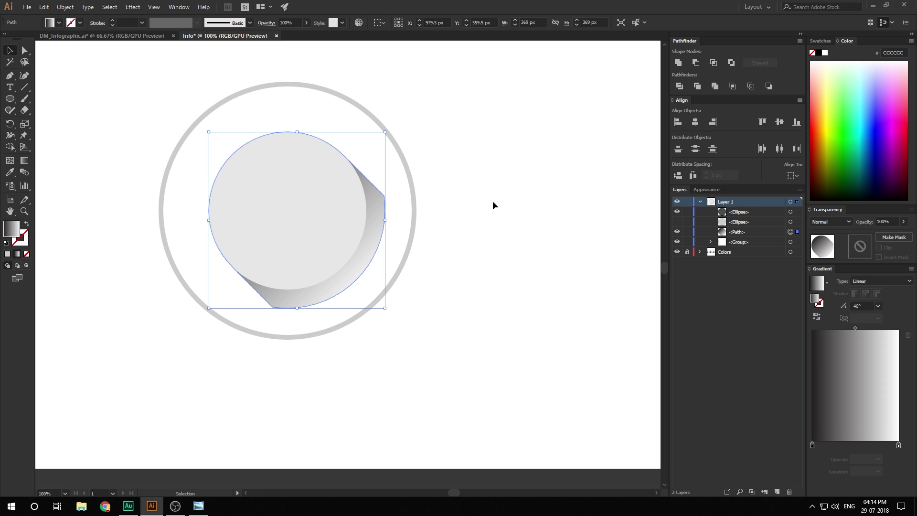
click(492, 201)
- Show the hidden copy of the medium grey circle, and move the shadow piece directly above it in the stacking order
click(677, 221)
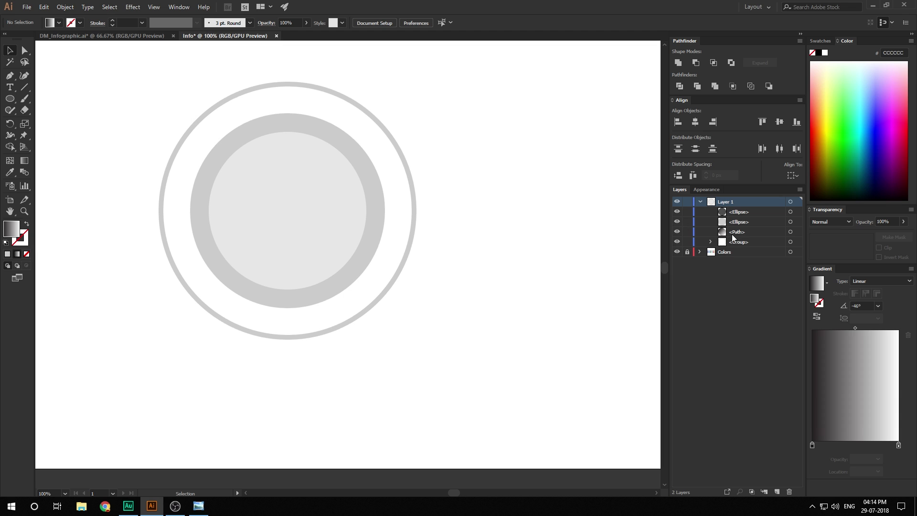
click(735, 234)
click(790, 233)
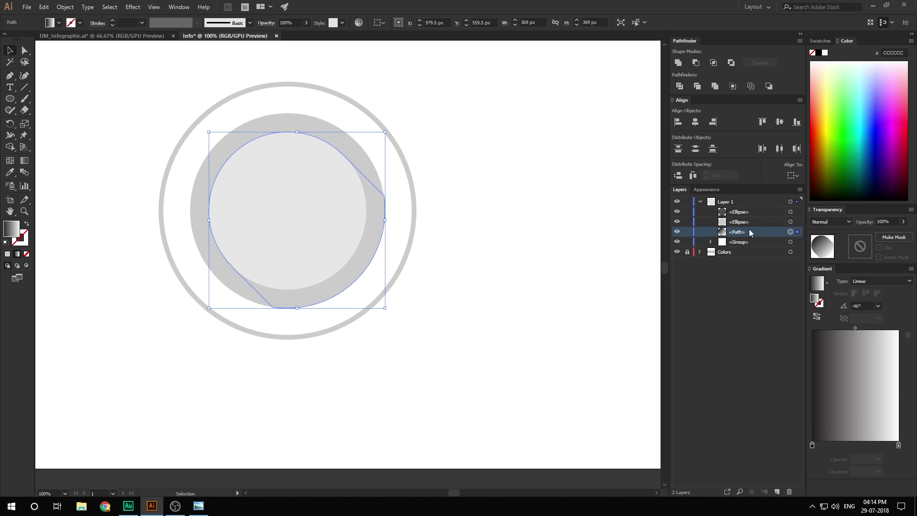
drag(749, 233, 743, 217)
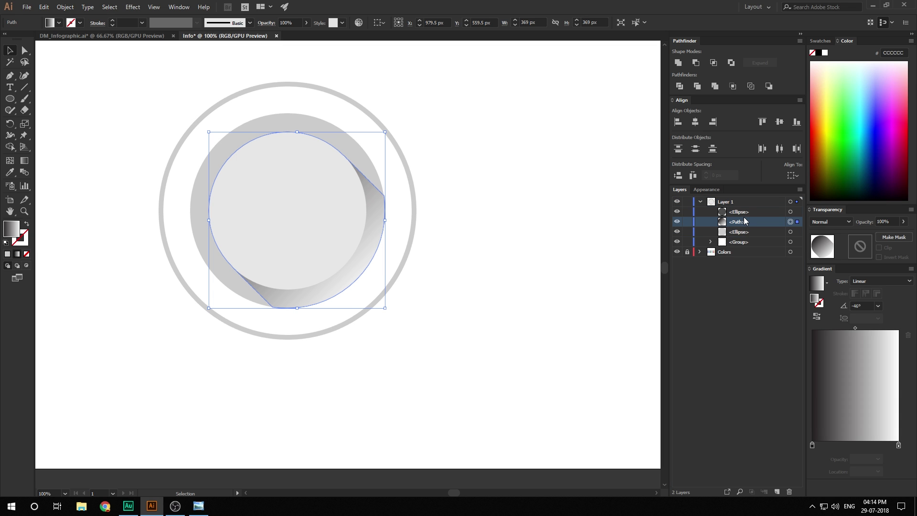
click(554, 215)
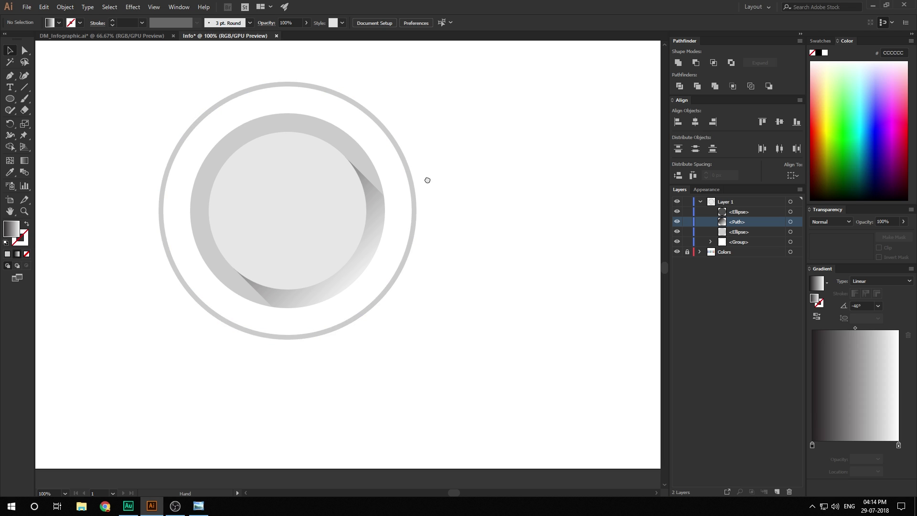
- Redraw the shadow's linear gradient at about -45.5° so that it ends beyond the medium grey circle's lower-right edge
drag(428, 180, 447, 223)
click(409, 256)
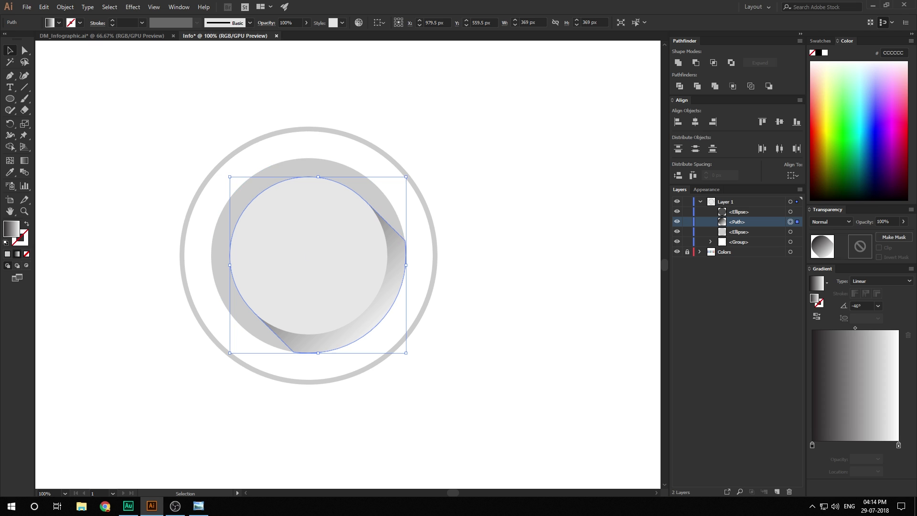
click(24, 161)
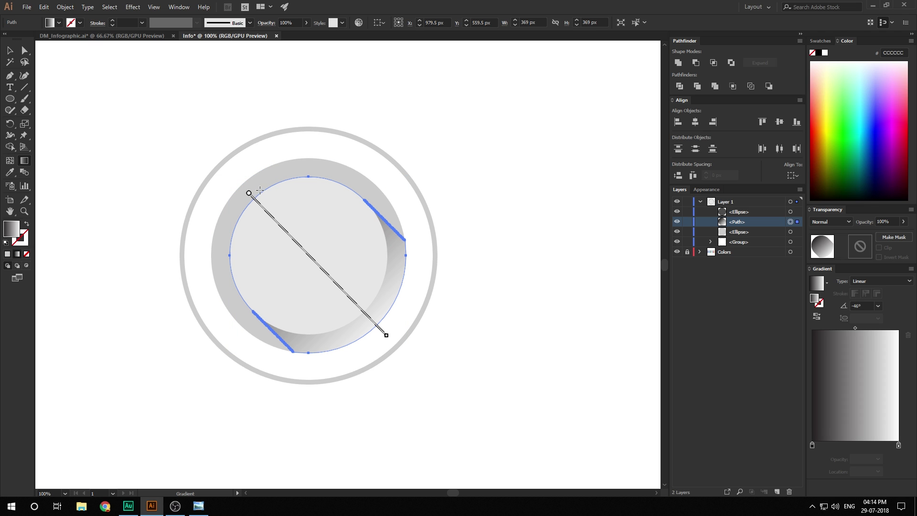
drag(250, 195, 410, 358)
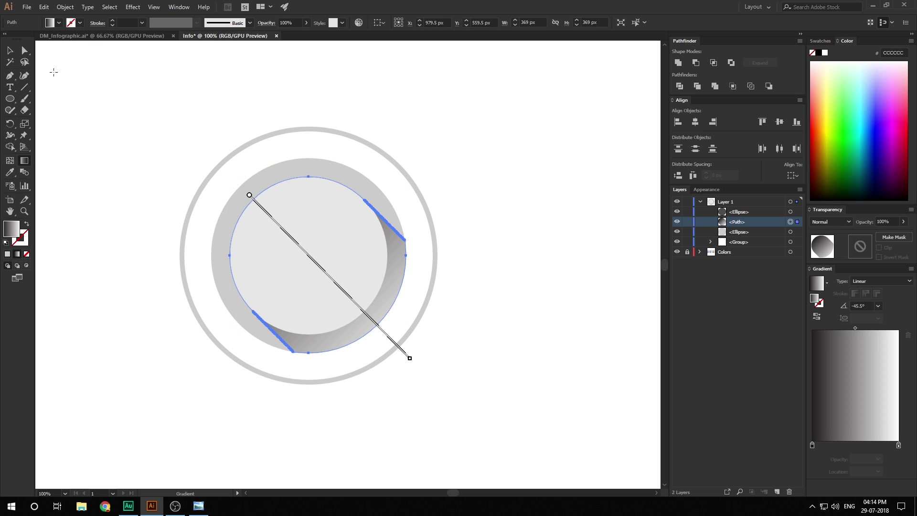
click(9, 51)
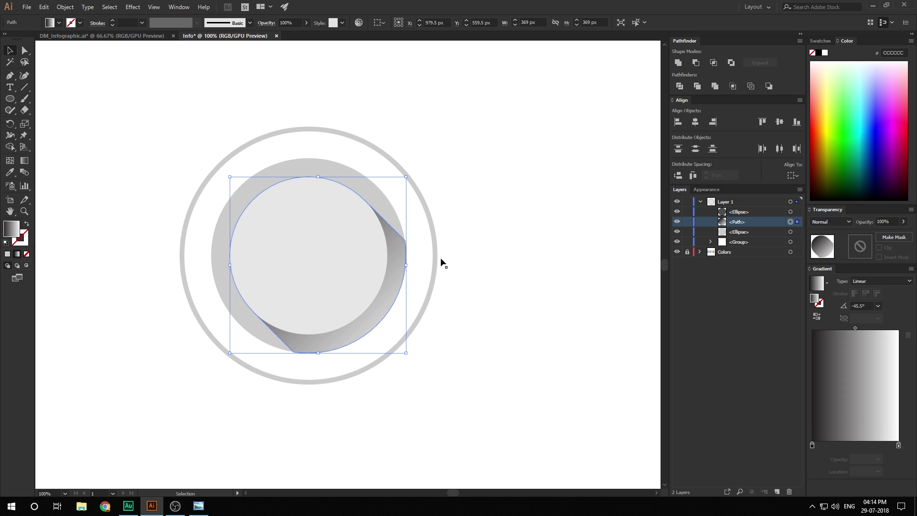
- Change the dark stop of the shadow's gradient to the grey swatch R=102 G=102 B=102
click(812, 445)
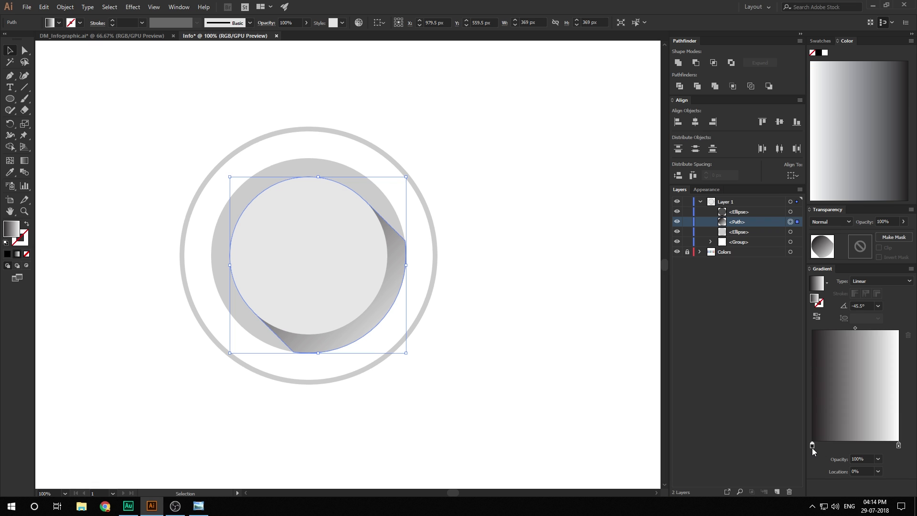
double_click(812, 444)
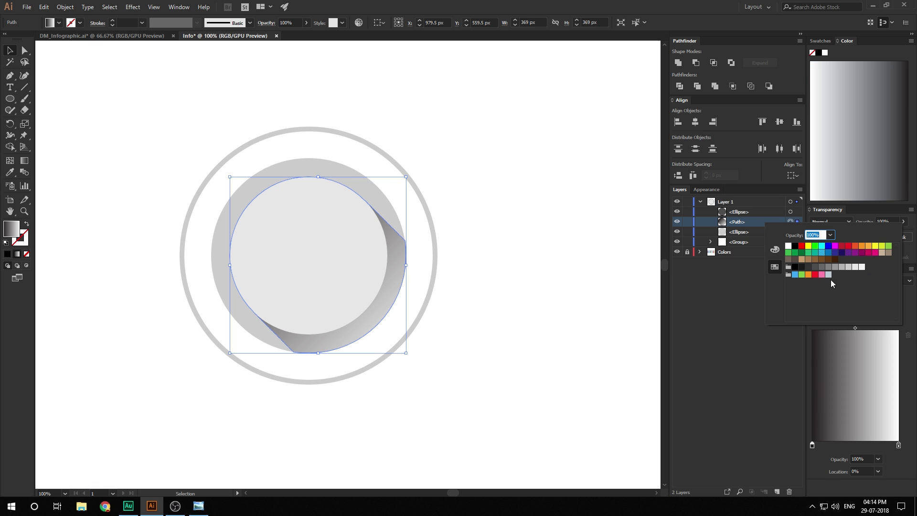
click(822, 266)
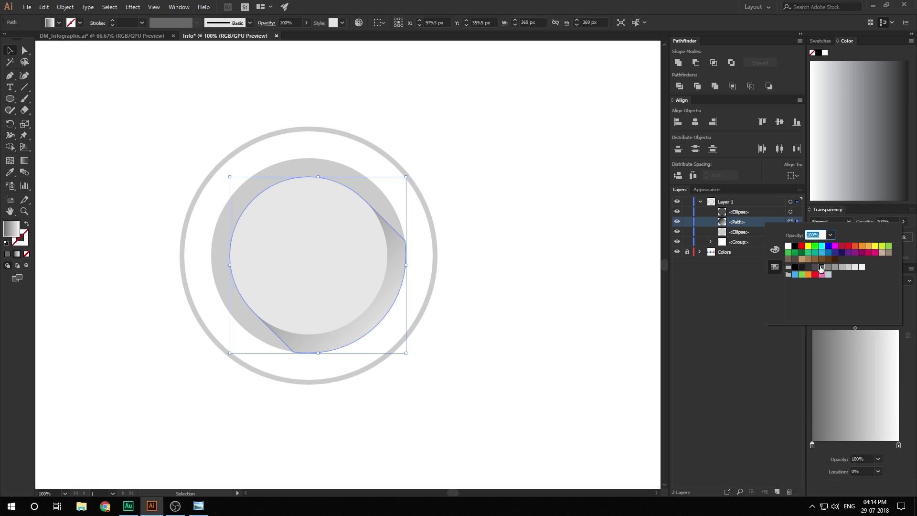
click(543, 265)
click(515, 264)
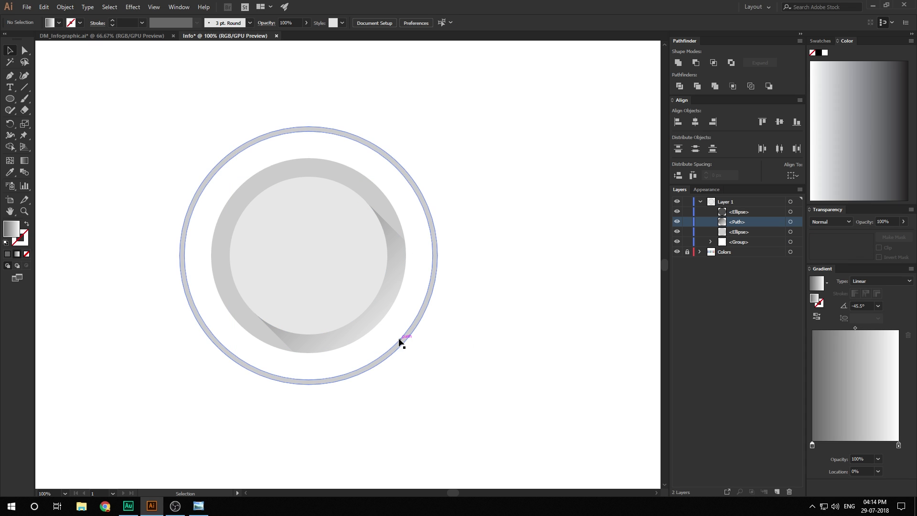
- Change the shadow's gradient type to Radial, and shift its midpoint to about 72% with the dark stop kept at the centre
scroll(400, 343, down, 1)
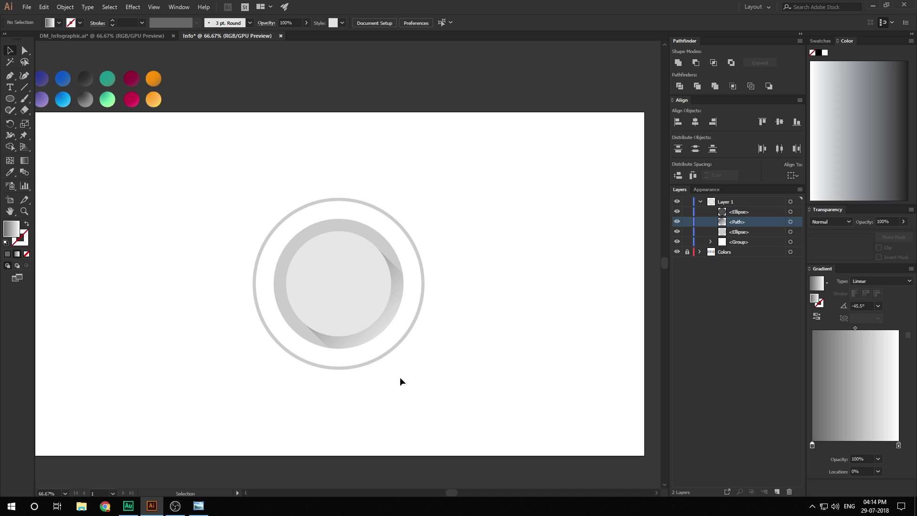
click(366, 338)
scroll(366, 338, up, 1)
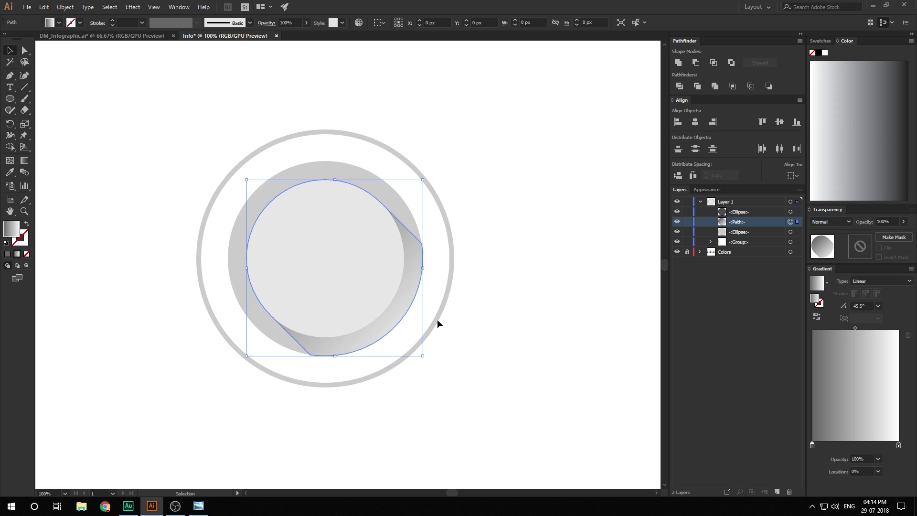
click(869, 280)
click(878, 299)
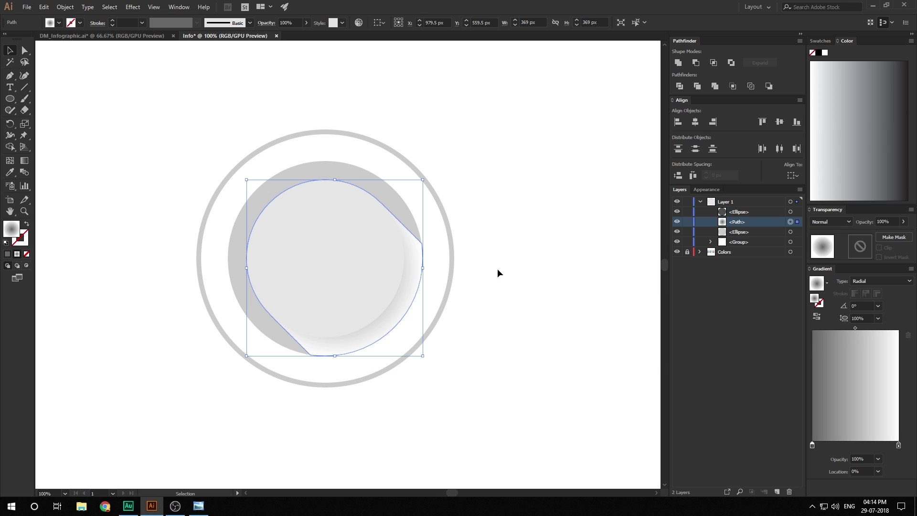
click(817, 316)
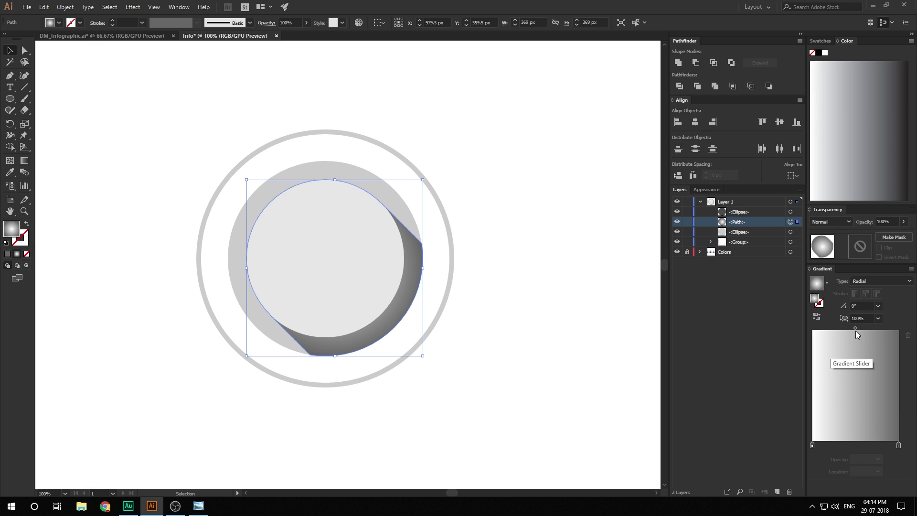
click(818, 317)
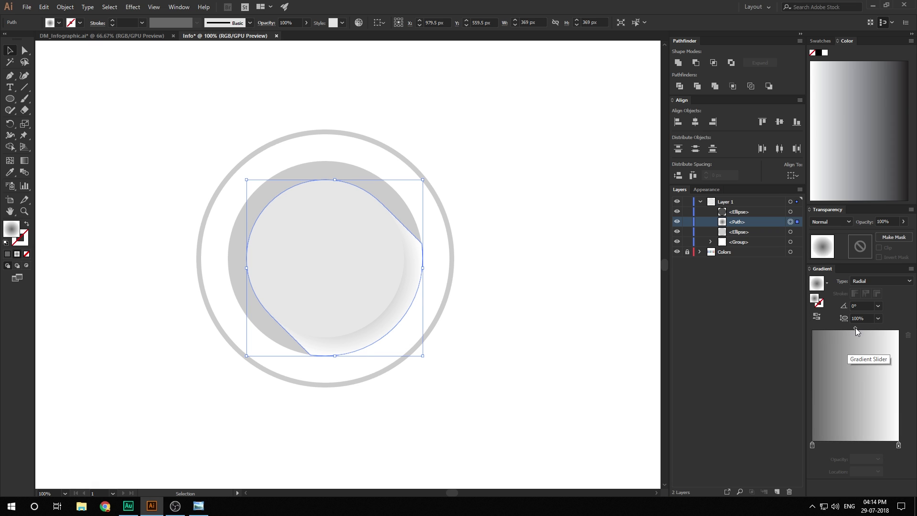
drag(855, 328, 876, 329)
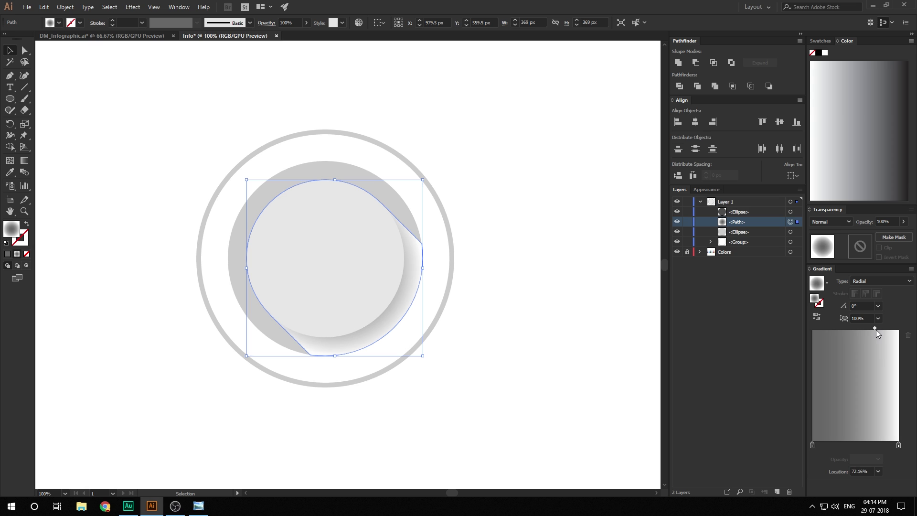
- Set the white gradient stop's opacity to 0%, and shift the gradient midpoint to about 81%
click(898, 445)
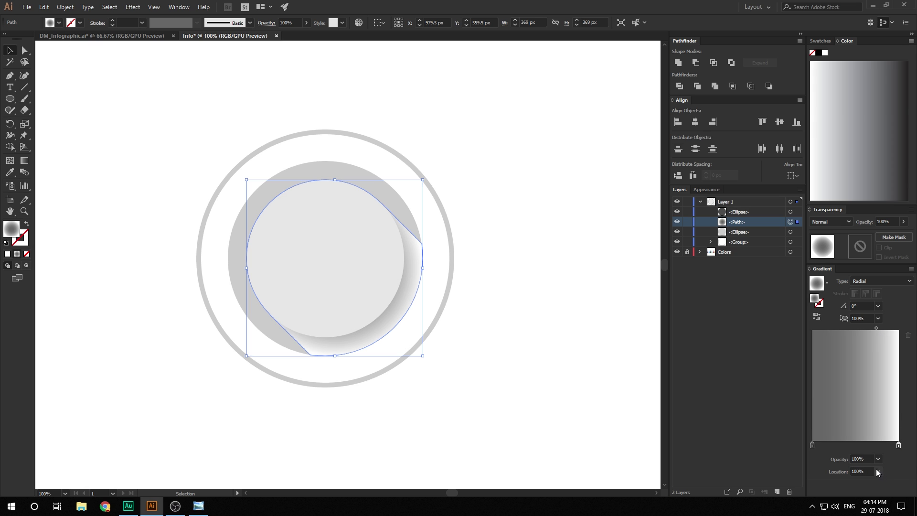
click(861, 458)
text(0)
key(Return)
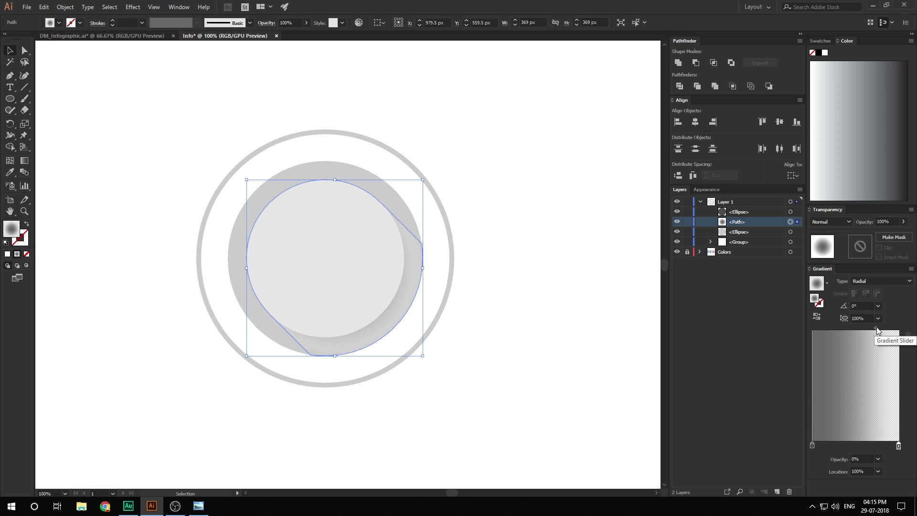
drag(875, 327, 882, 328)
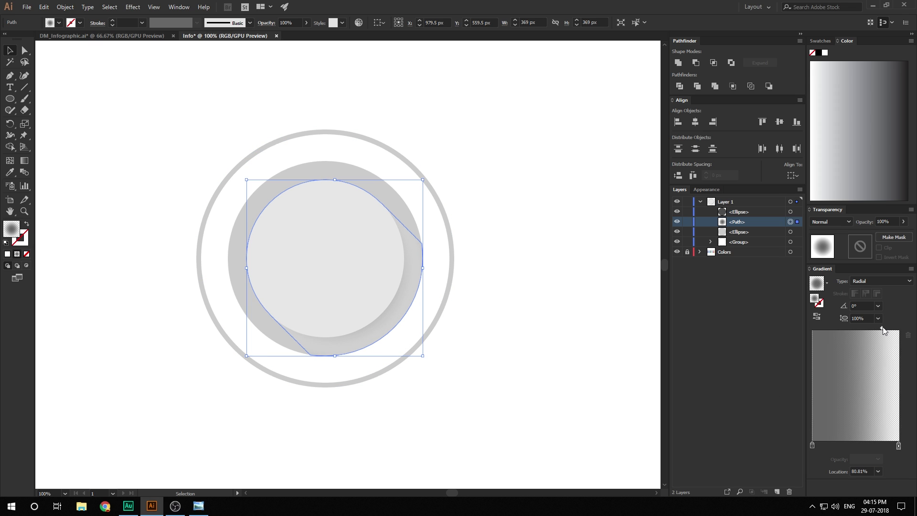
- Change the dark stop of the shadow's radial gradient to a darker grey swatch
double_click(812, 446)
click(809, 266)
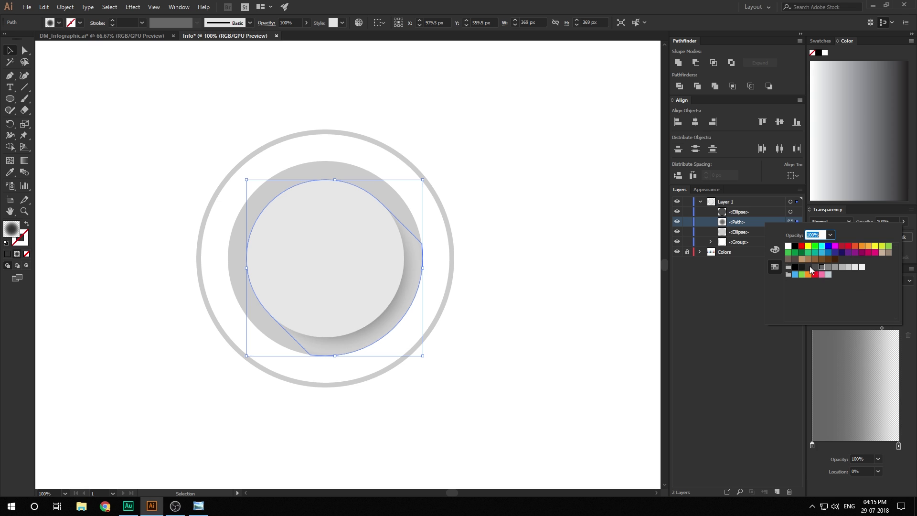
click(553, 285)
click(553, 285)
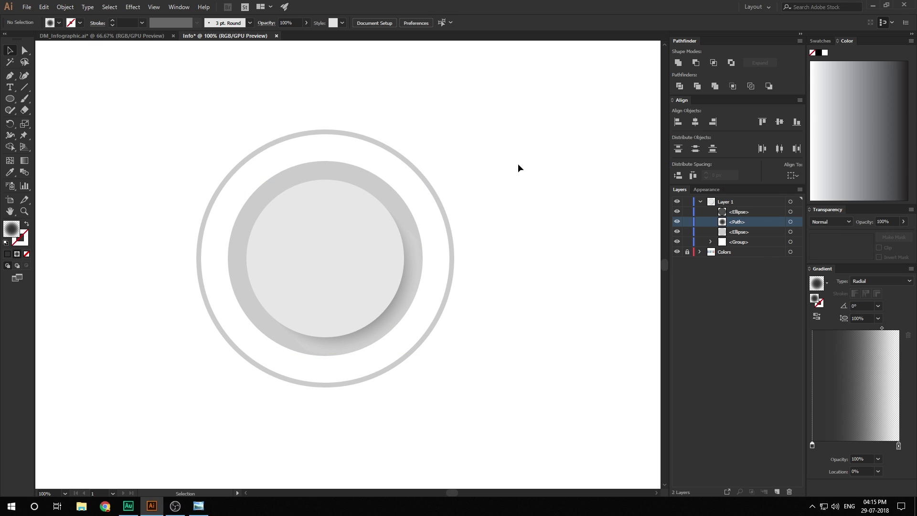
- Shift the shadow gradient's midpoint to about 82%, and extend the radial gradient's radius out to near the thin outer ring
click(409, 297)
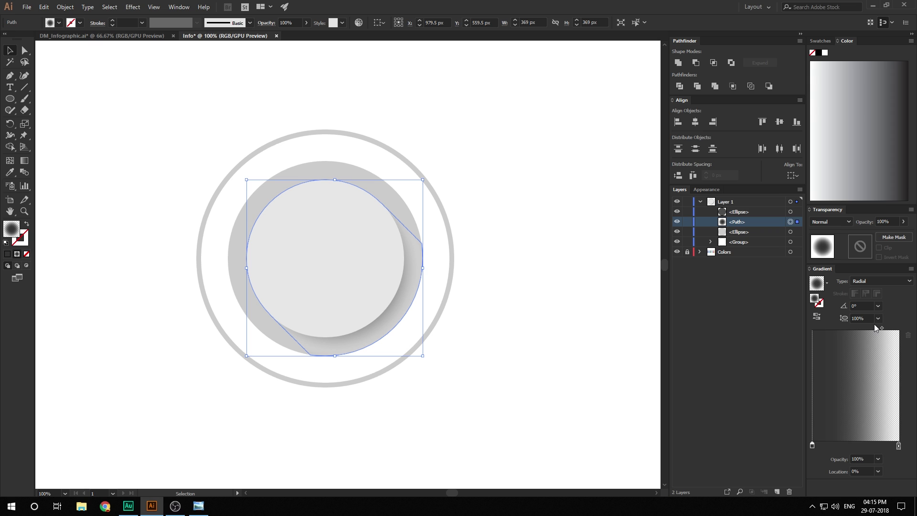
drag(882, 328, 885, 328)
drag(885, 328, 885, 328)
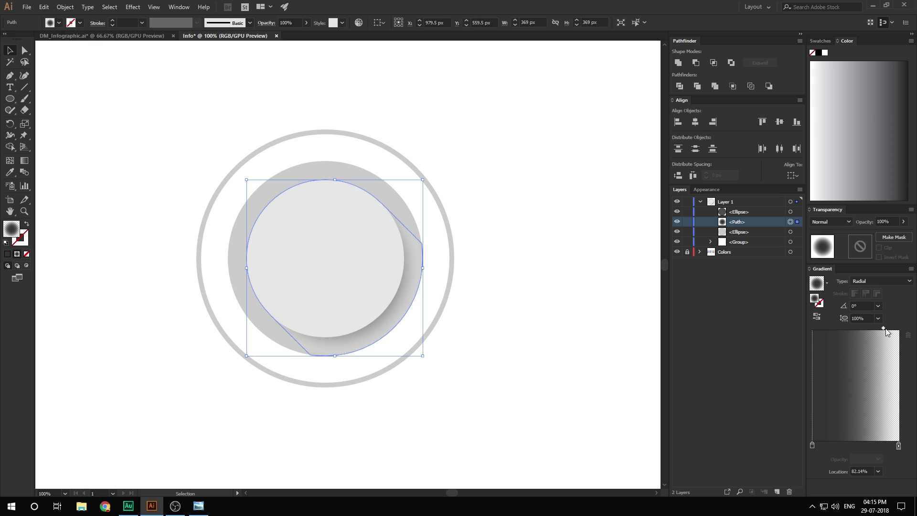
click(24, 160)
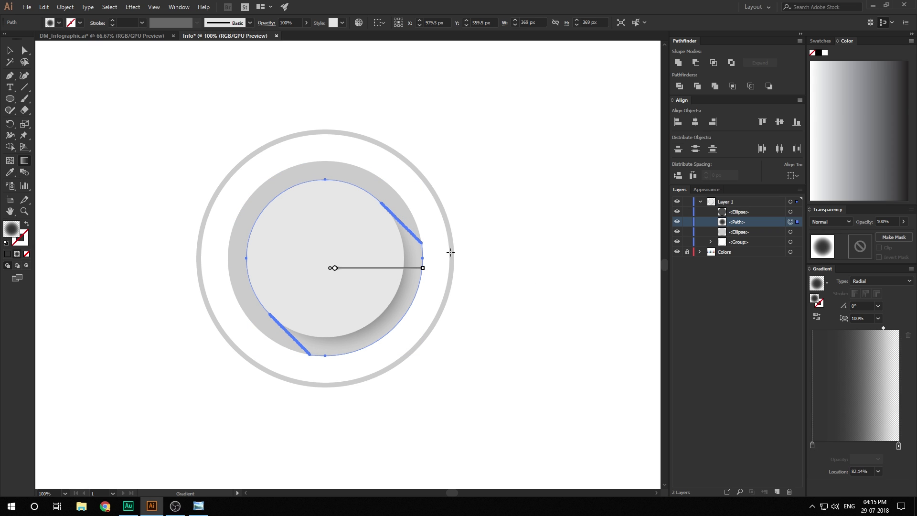
drag(423, 268, 447, 268)
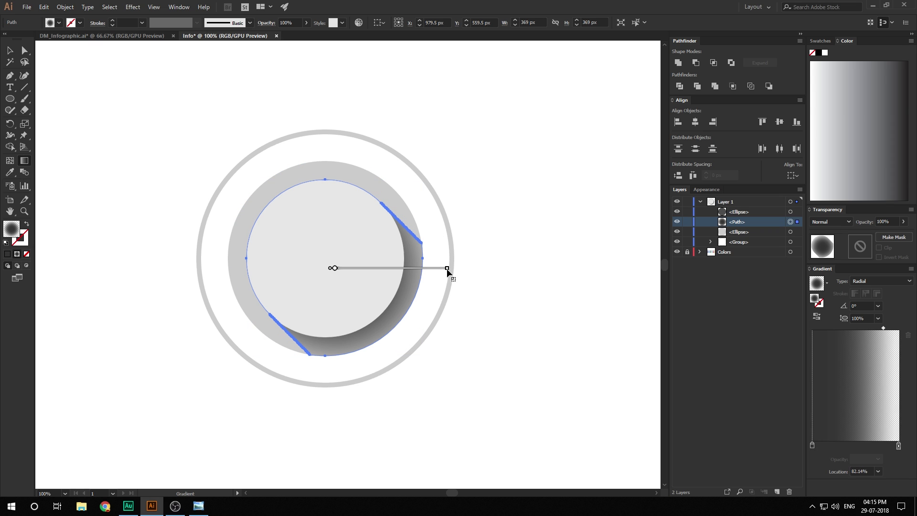
- Soften the extended shadow by trying the R=102 G=102 B=102 grey for its dark stop, and settle on a lighter grey swatch
double_click(812, 445)
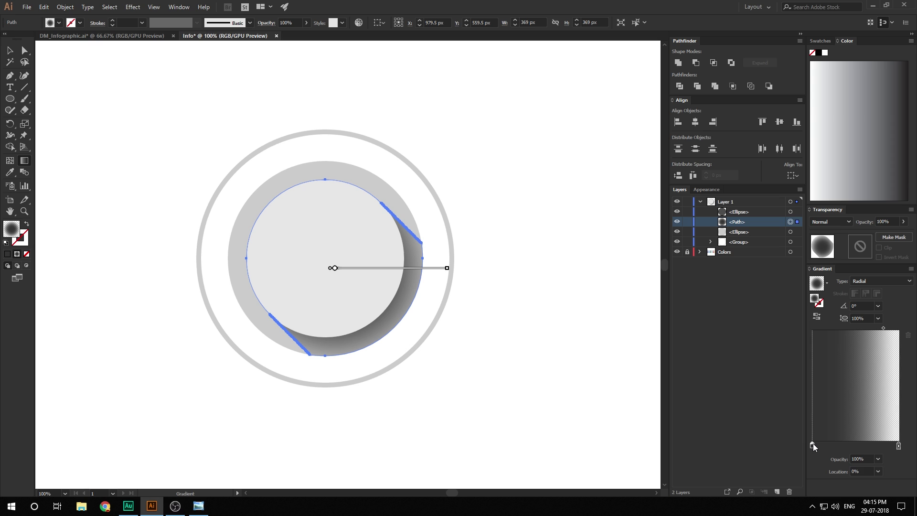
click(821, 266)
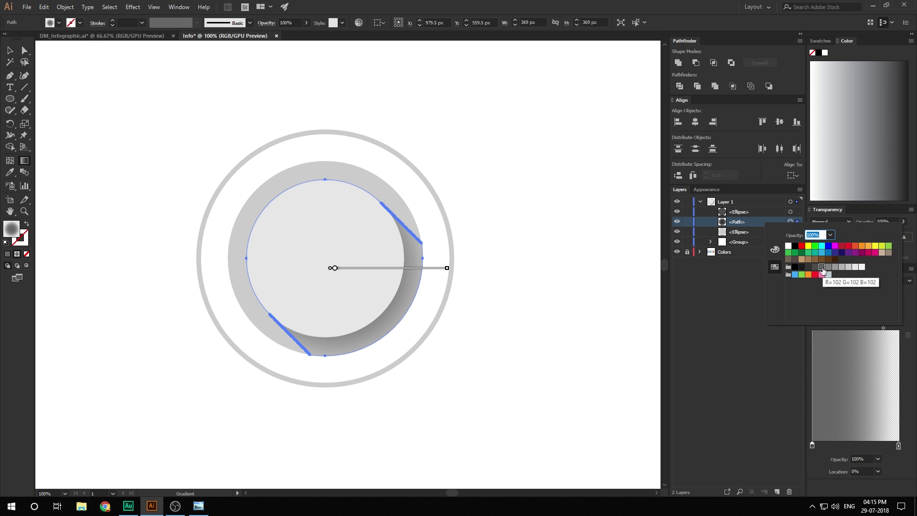
click(834, 266)
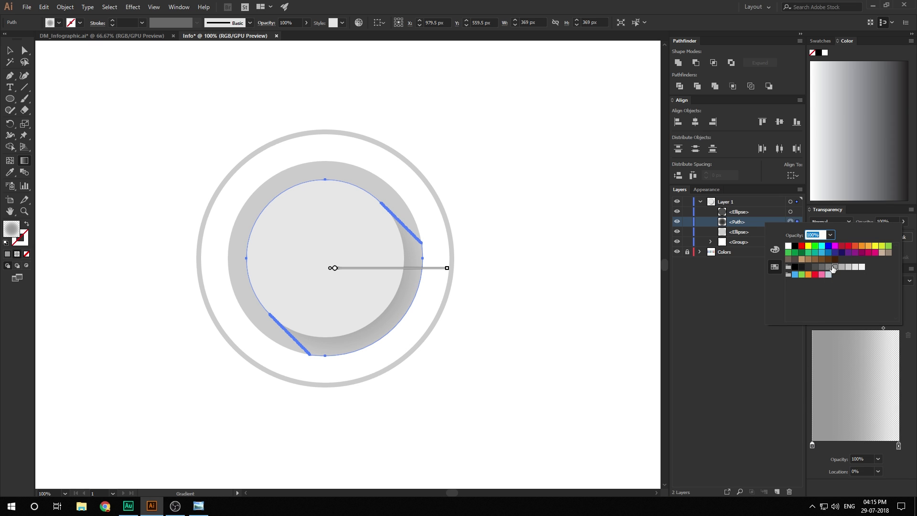
- Change the dark stop of the shadow's gradient to a mid-grey swatch, and deselect the shadow
click(829, 266)
click(10, 51)
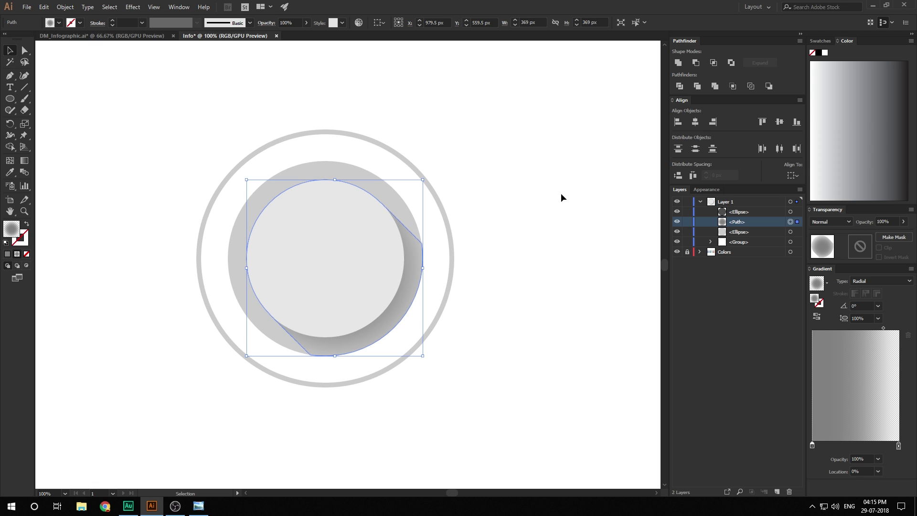
click(561, 193)
scroll(342, 325, down, 1)
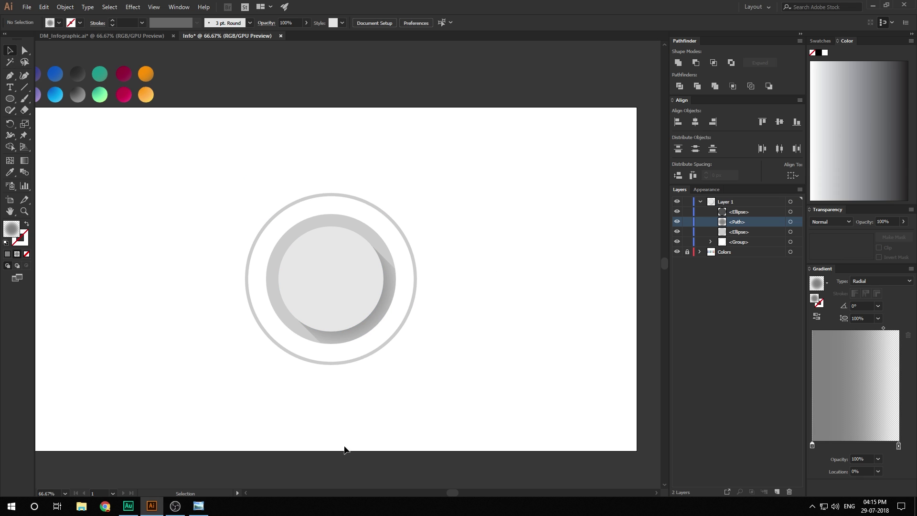
scroll(348, 356, up, 1)
drag(348, 356, 345, 376)
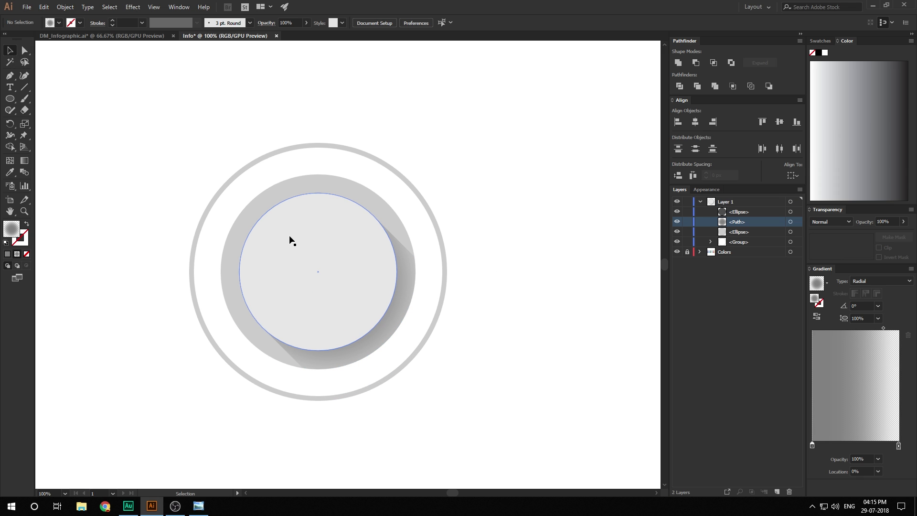
drag(390, 314, 414, 329)
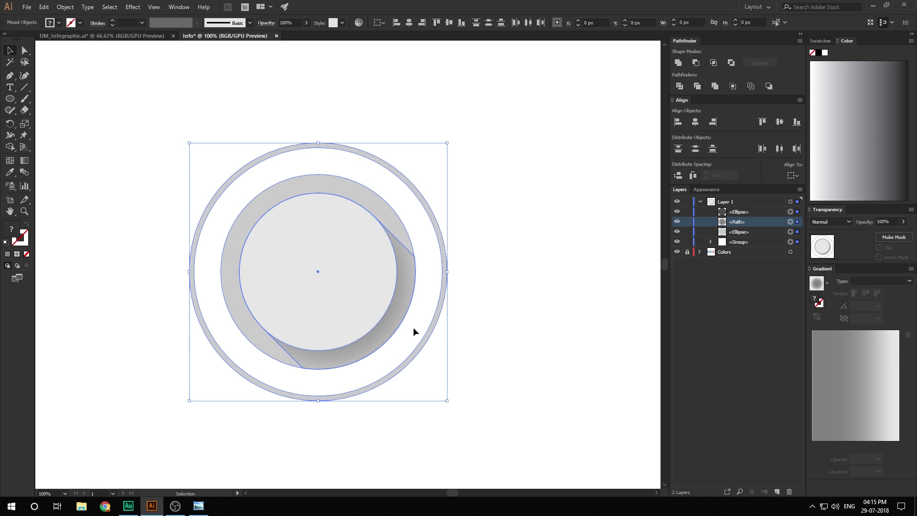
right_click(465, 254)
key(Escape)
click(443, 128)
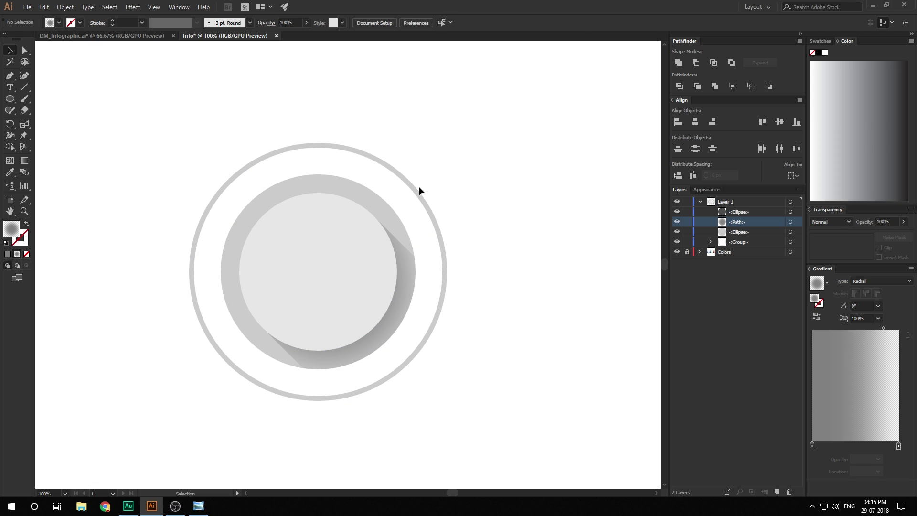
- Group the inner circle, its shadow and the thick grey ring, leaving out the thin outer ring
click(419, 187)
drag(283, 171, 347, 302)
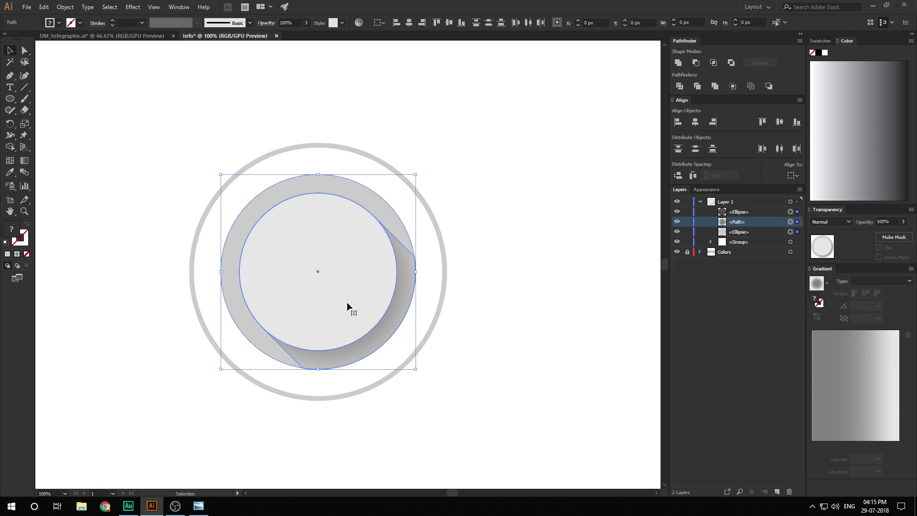
key(a)
key(ctrl+g)
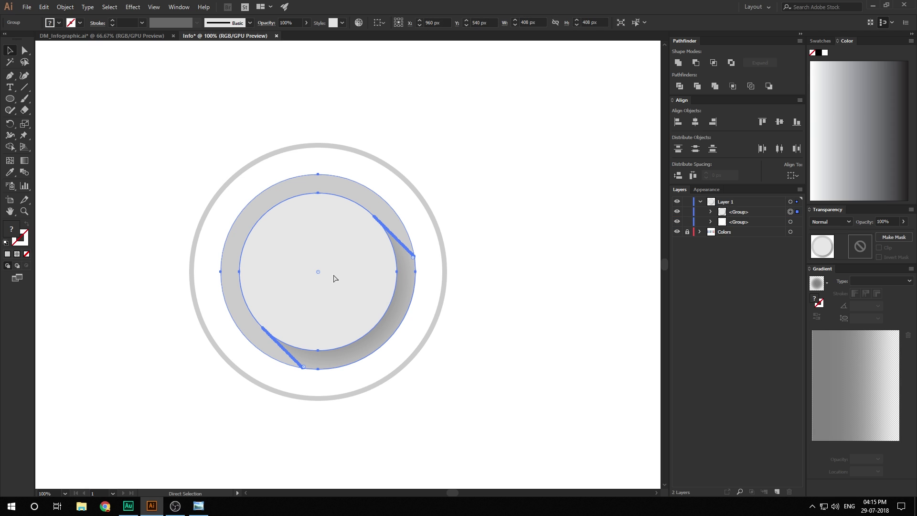
key(v)
click(507, 207)
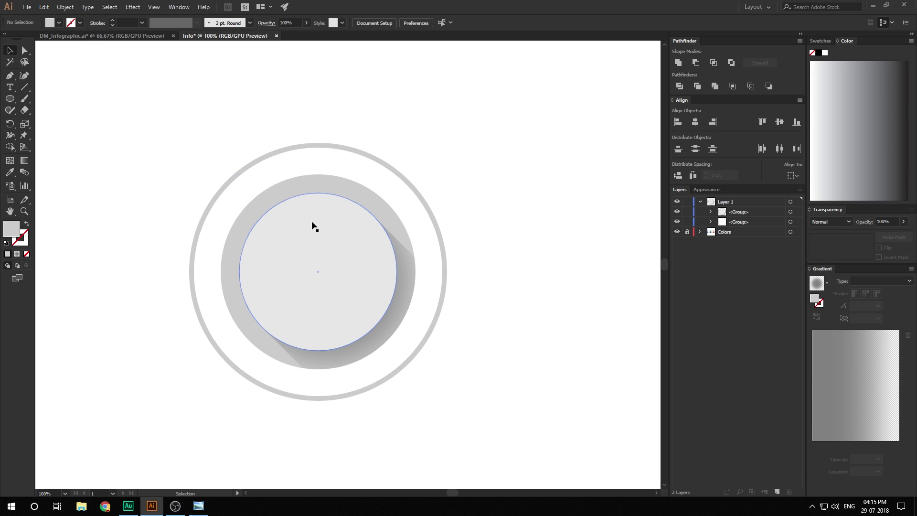
- Duplicate the grouped circle horizontally to the right of the thin outer ring, at about X 1489 px and Y 540 px
scroll(312, 225, down, 1)
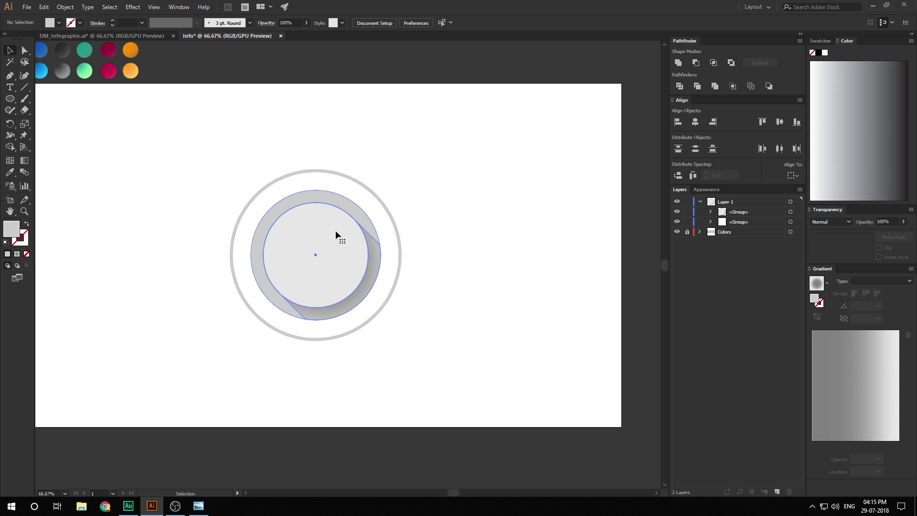
click(322, 245)
drag(320, 259, 489, 272)
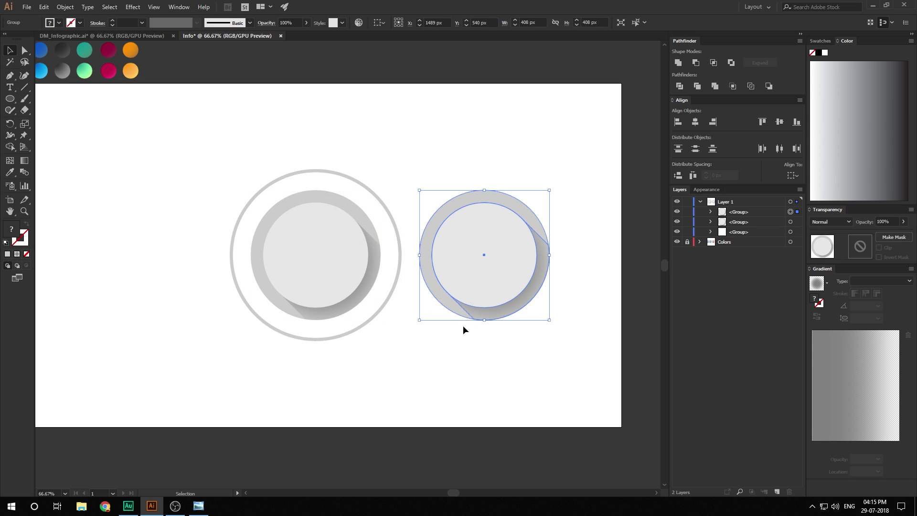
click(464, 327)
scroll(512, 307, up, 1)
click(556, 302)
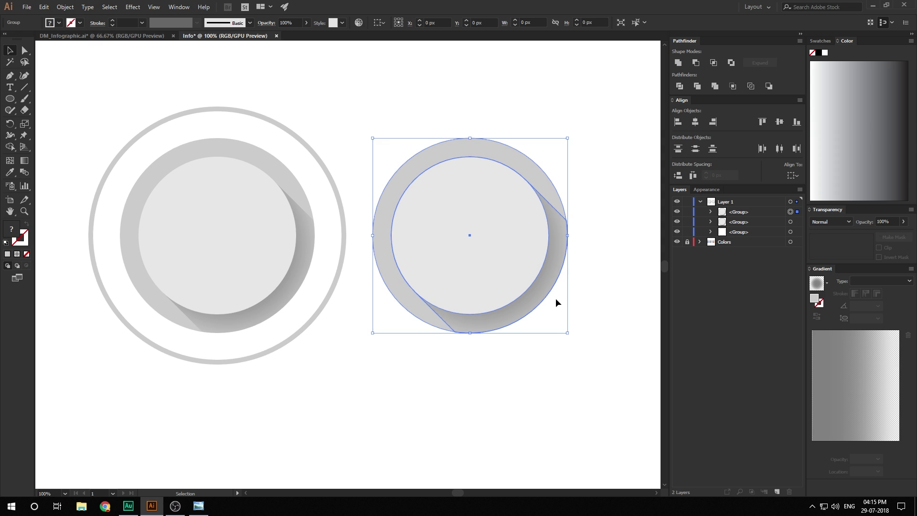
- Scale the duplicated group down to about 194 px wide, and move it closer to the thin outer ring at about X 1418 px
click(524, 246)
drag(568, 334, 519, 282)
click(437, 288)
drag(461, 245, 427, 242)
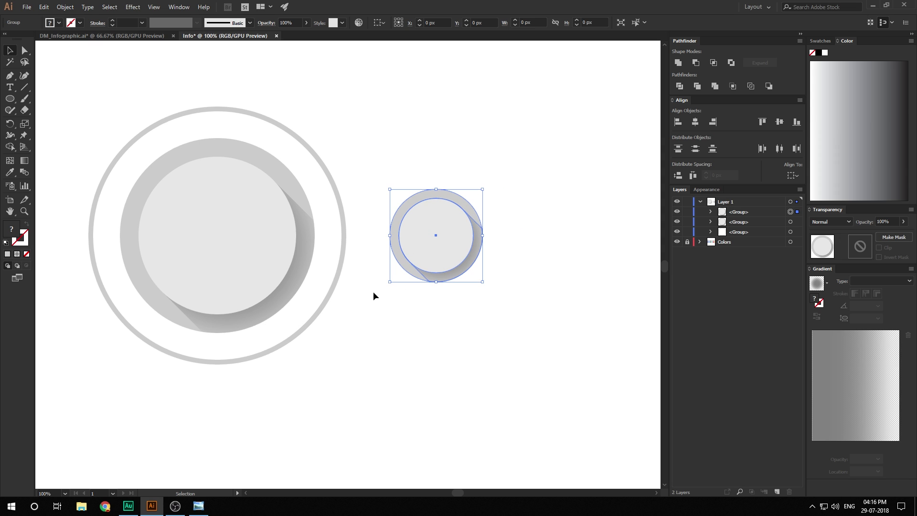
click(373, 291)
- Ungroup the small circle copy into its separate shapes
key(space)
drag(390, 304, 438, 357)
scroll(551, 315, up, 2)
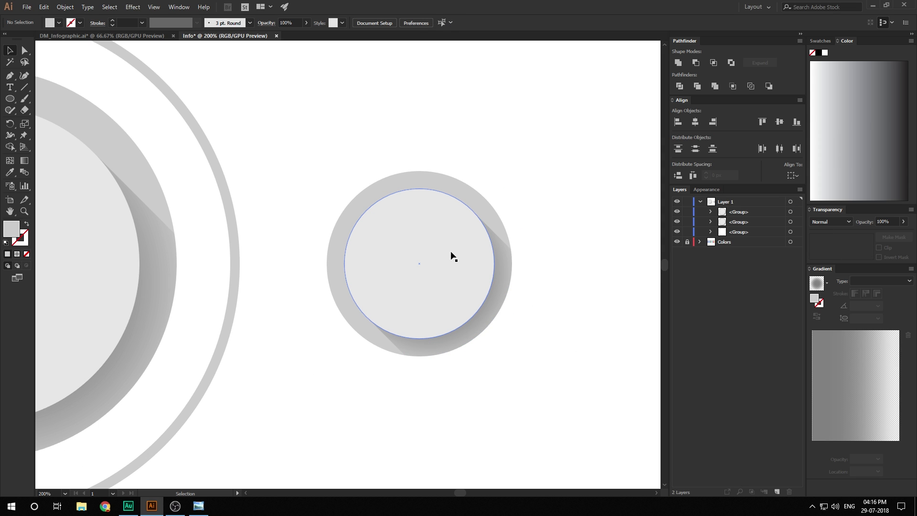
scroll(453, 256, down, 2)
scroll(452, 256, down, 1)
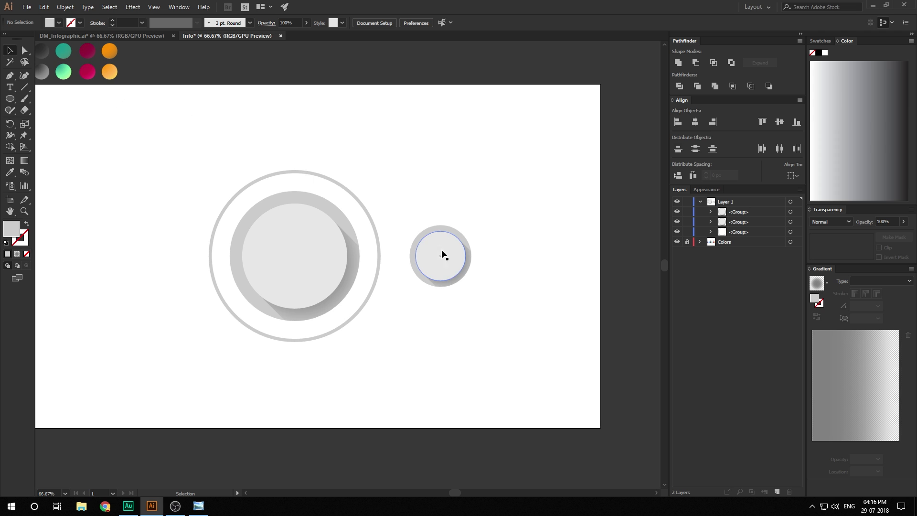
scroll(442, 253, up, 2)
click(461, 248)
right_click(463, 248)
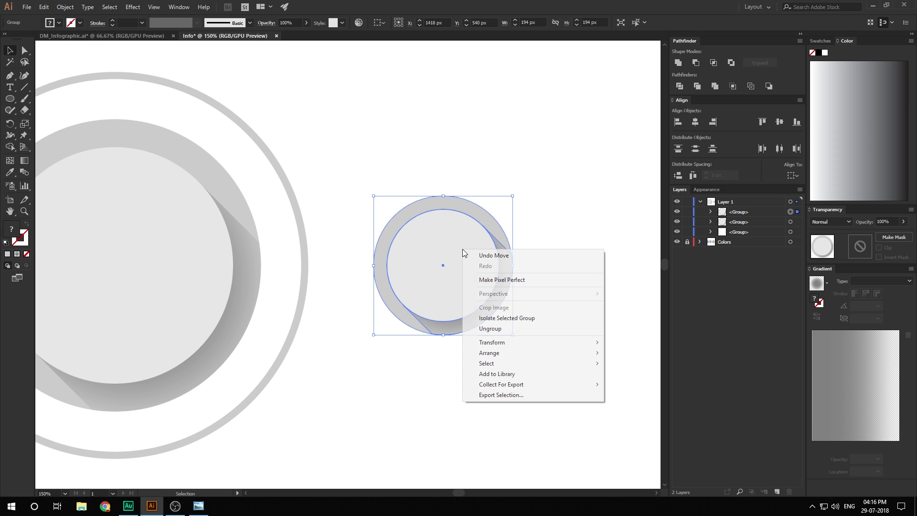
click(530, 328)
click(534, 320)
- Try moving the shadow shape away from the small circle, and undo the move
click(507, 264)
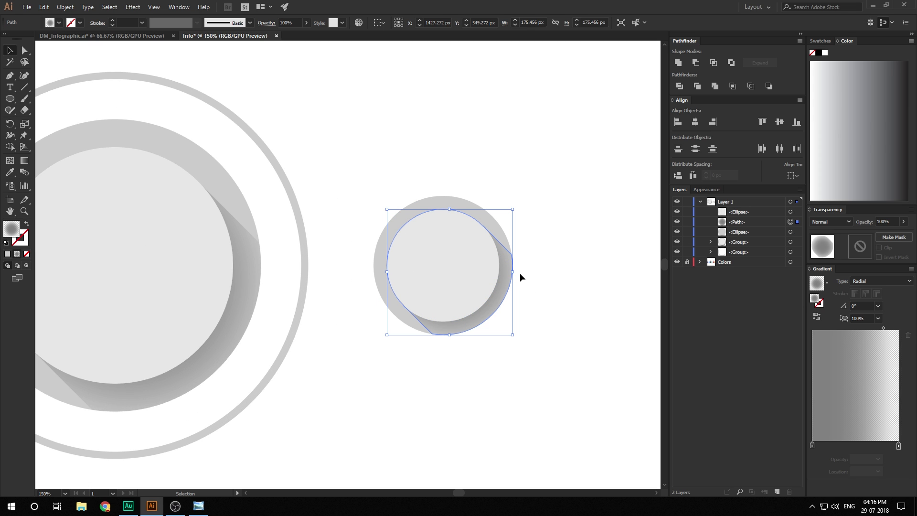
drag(507, 267, 561, 380)
key(ctrl+z)
click(544, 282)
- Try sampling the light blue gradient from the colour circles onto the small inner circle, and undo it
scroll(461, 343, up, 1)
scroll(461, 343, left, 2)
scroll(460, 343, down, 1)
scroll(422, 339, up, 1)
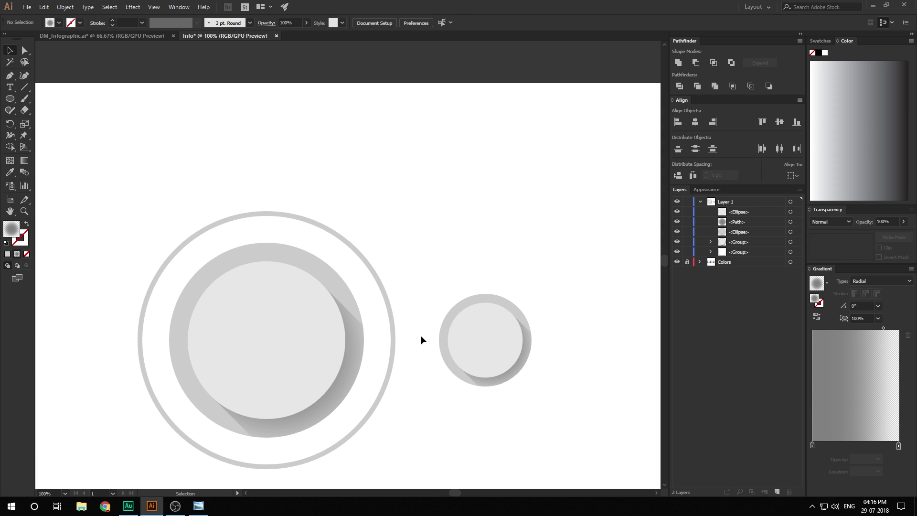
scroll(422, 340, down, 1)
drag(344, 311, 400, 285)
click(515, 313)
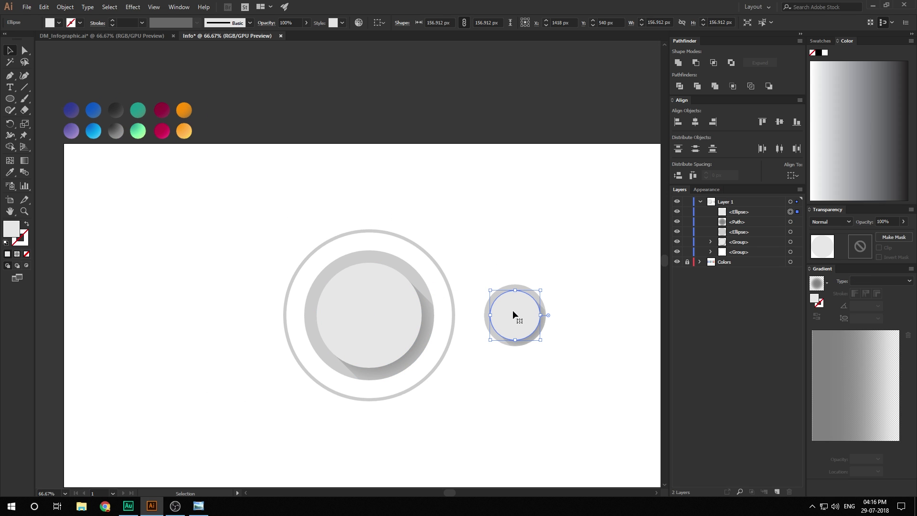
key(i)
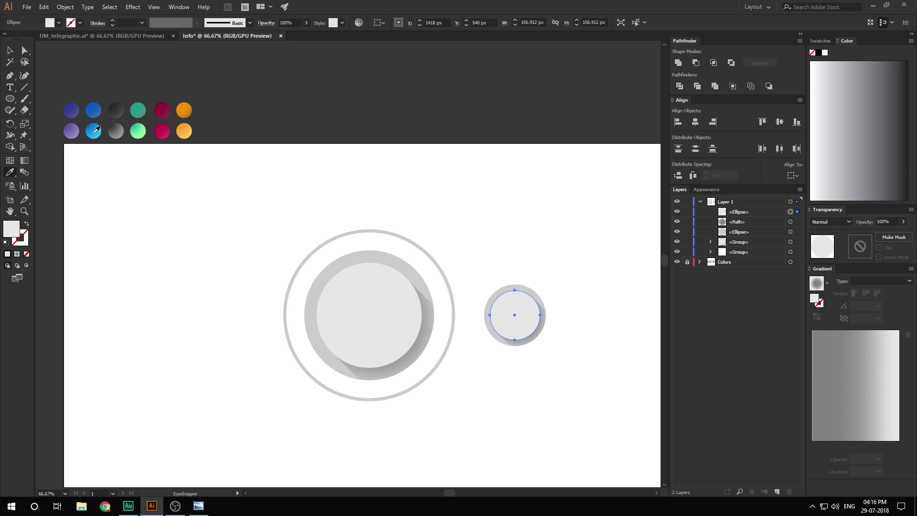
click(94, 130)
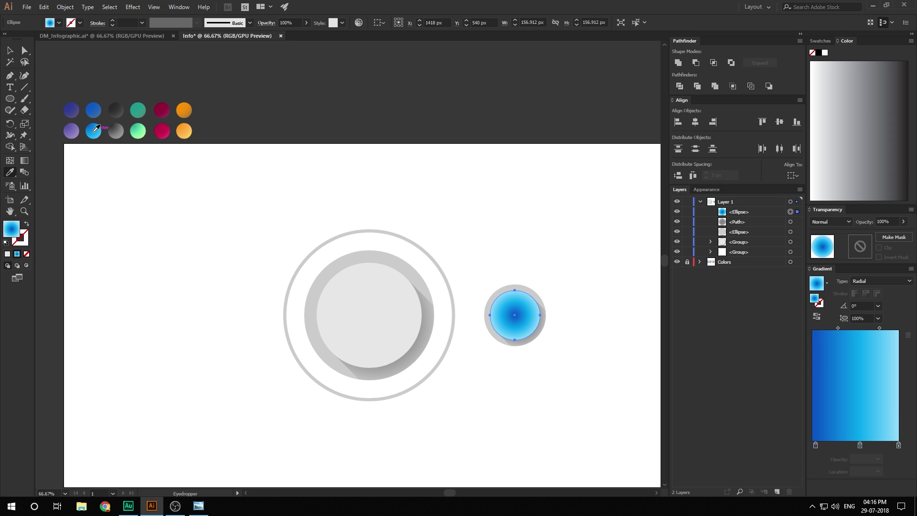
key(ctrl+z)
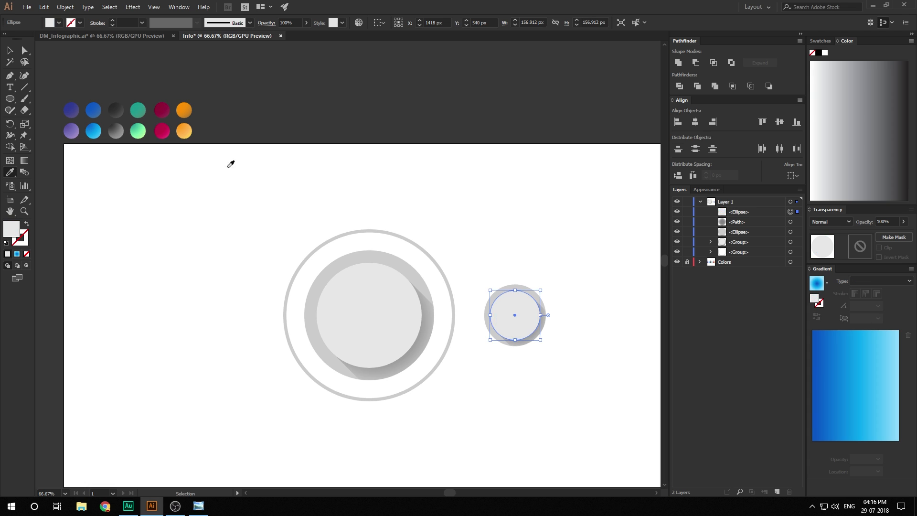
key(v)
click(497, 174)
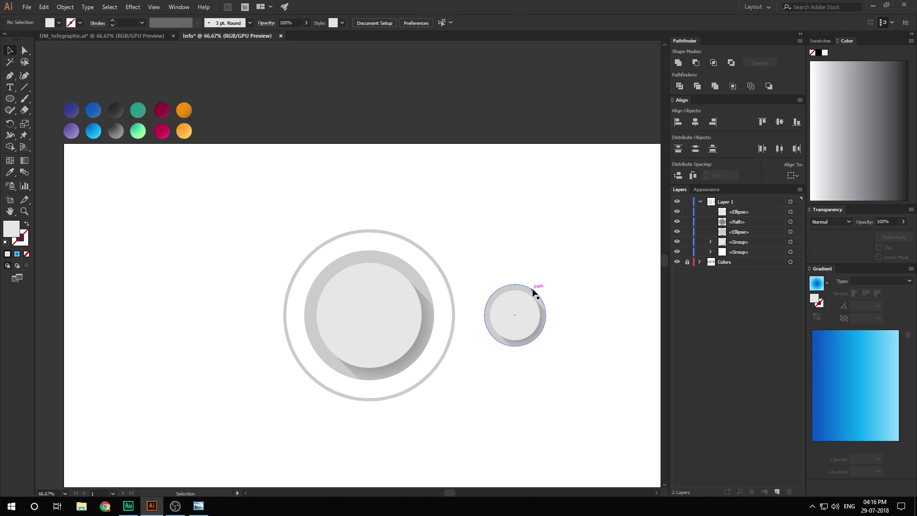
- Fill the small outer circle with the sampled light blue gradient, make it linear, and angle it diagonally at about -49.8°
click(533, 292)
key(i)
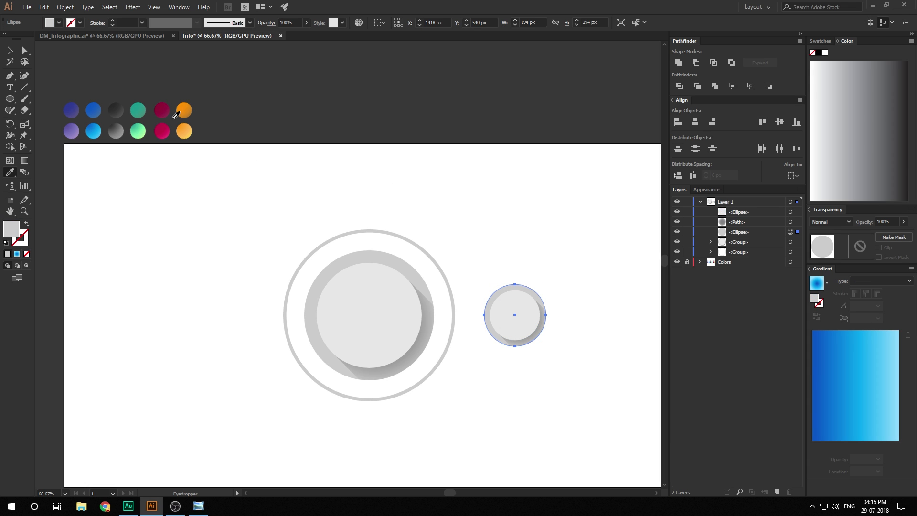
click(94, 131)
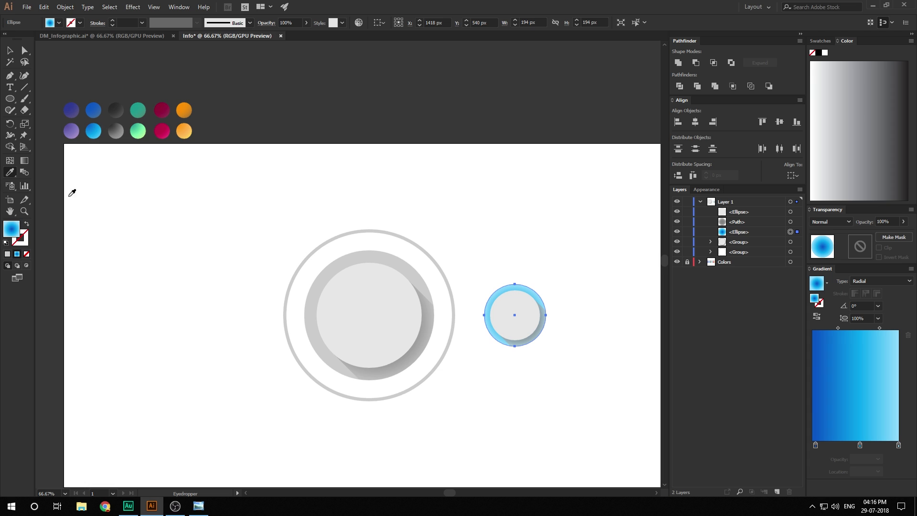
click(860, 281)
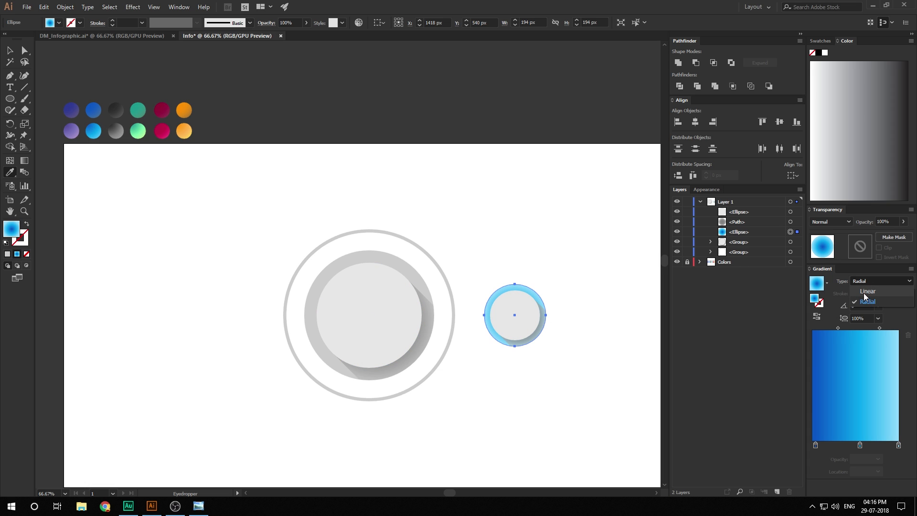
click(859, 289)
click(25, 161)
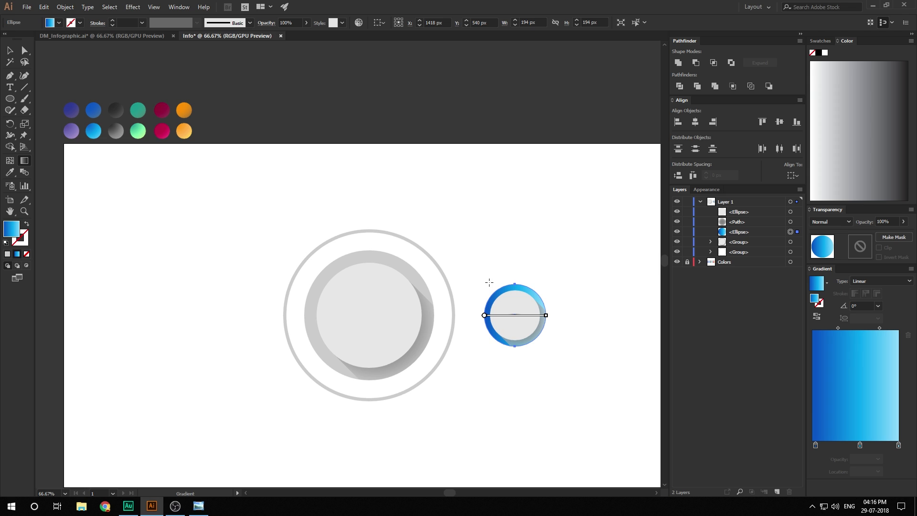
drag(489, 282, 546, 351)
key(v)
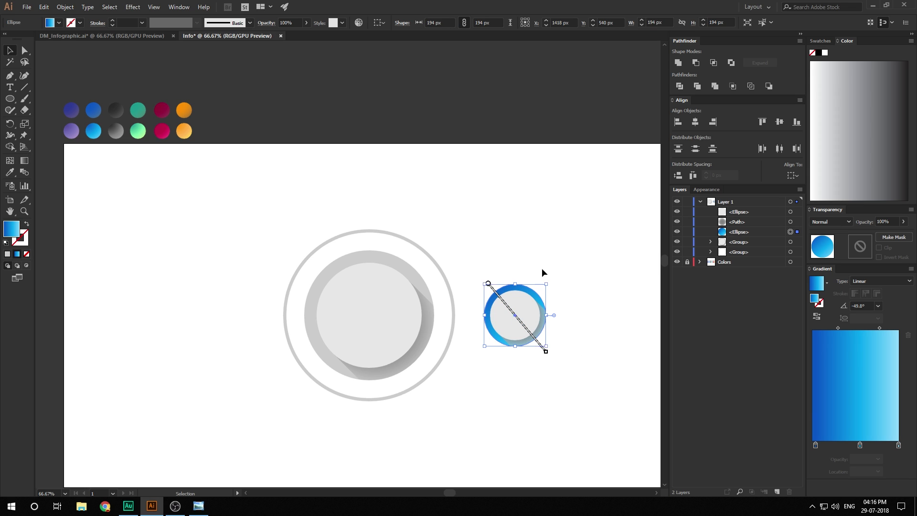
click(547, 250)
- Recolour the small circle's shadow with the fading dark blue gradient sampled from the upper row of colour circles
click(539, 329)
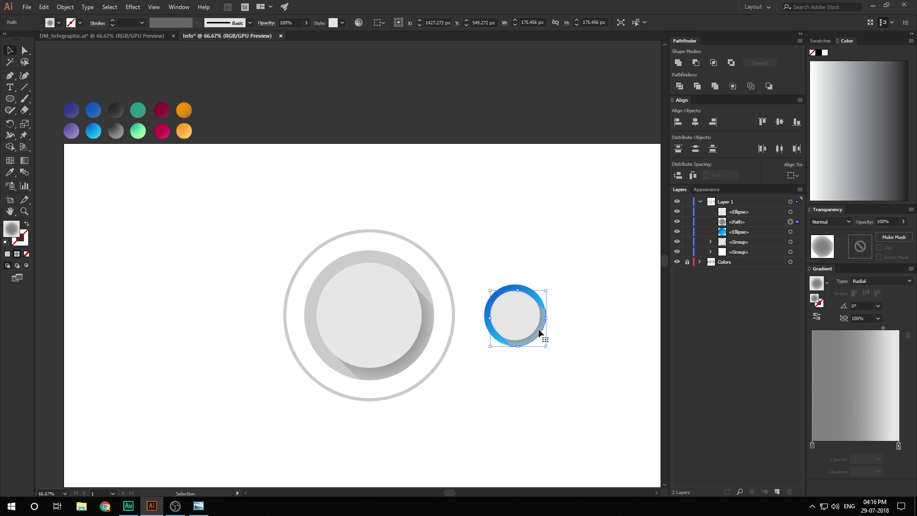
key(i)
click(87, 108)
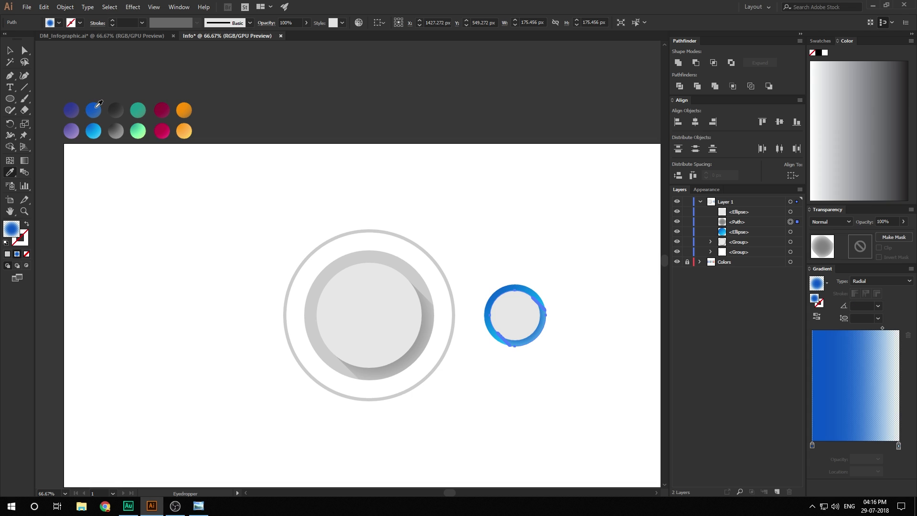
key(v)
click(534, 222)
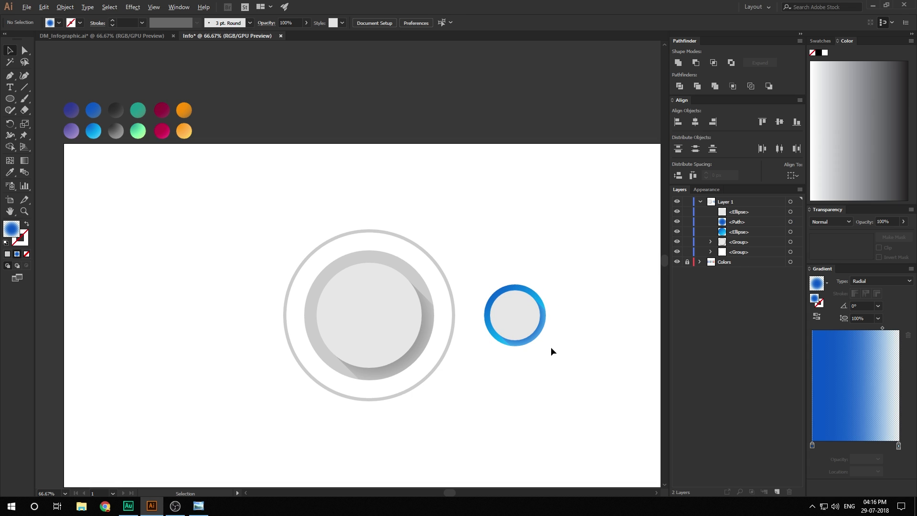
- Try the lighter R=242 G=242 B=242 grey as the fill of the small inner circle
scroll(551, 347, up, 2)
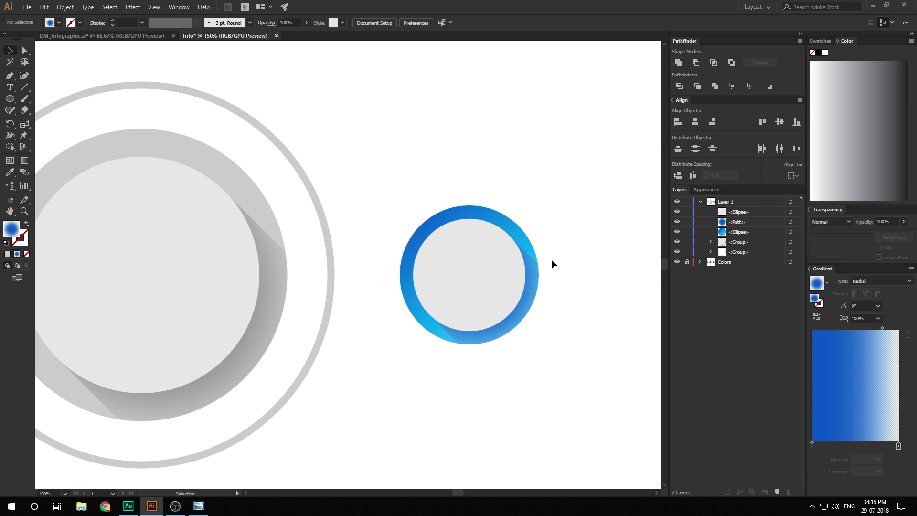
click(483, 259)
click(59, 23)
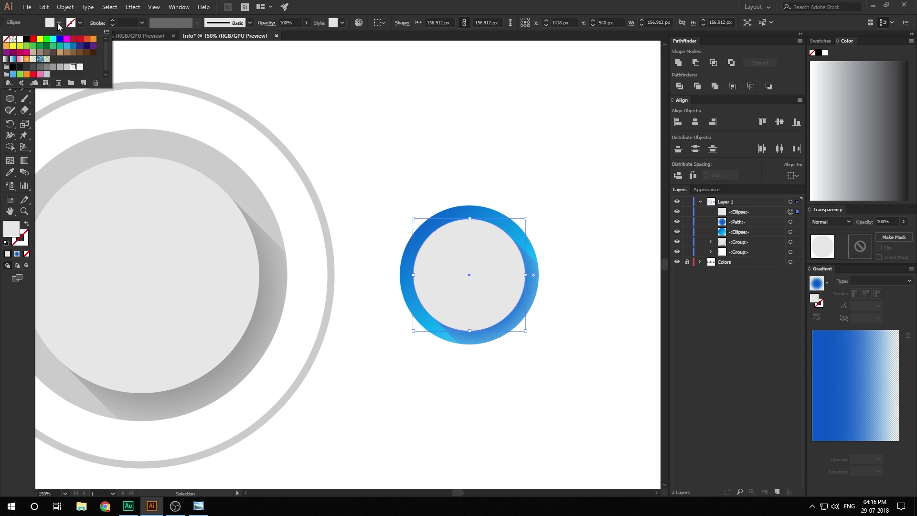
click(80, 67)
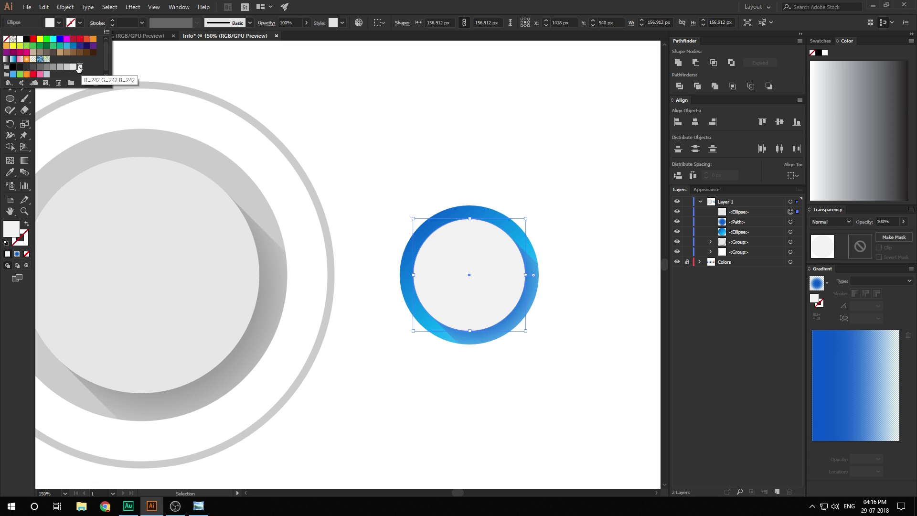
click(423, 104)
- Ungroup the central grey shadowed circle into its separate shapes and clear the selection
key(ctrl+1)
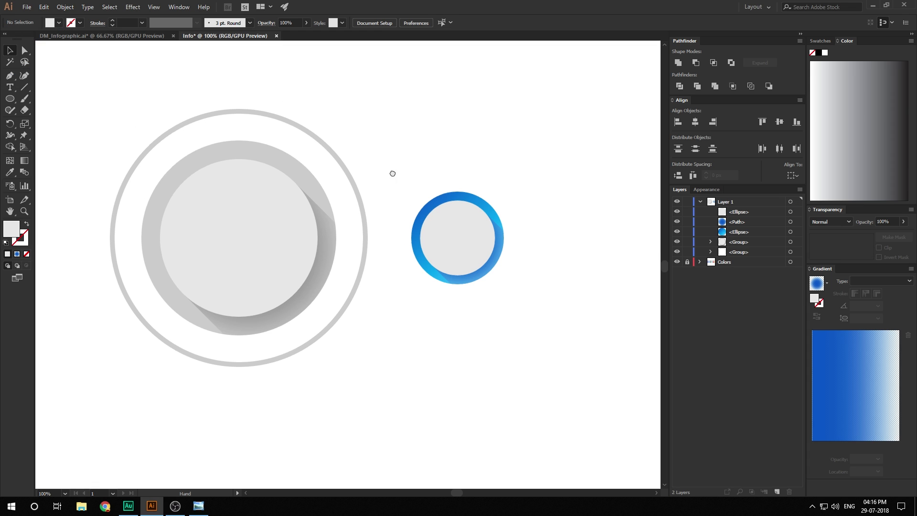
drag(393, 173, 414, 208)
key(ctrl+minus)
click(317, 246)
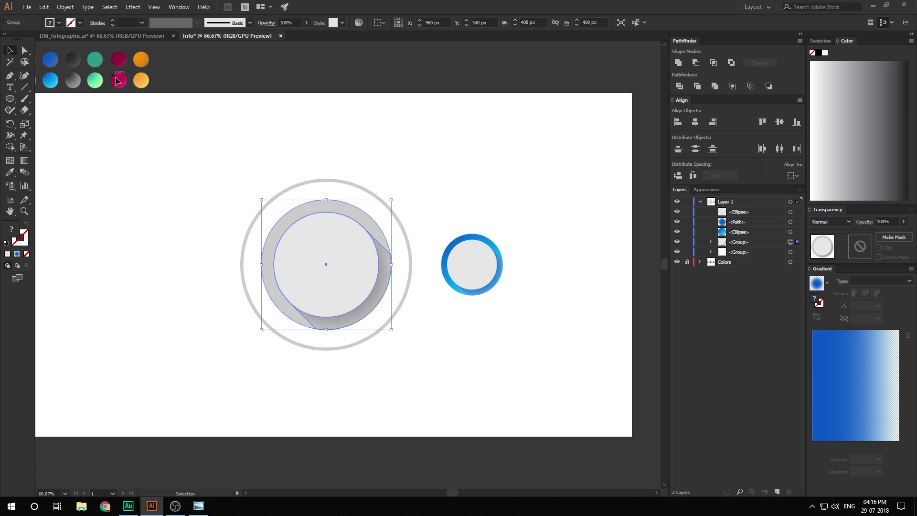
right_click(311, 219)
click(344, 300)
click(408, 201)
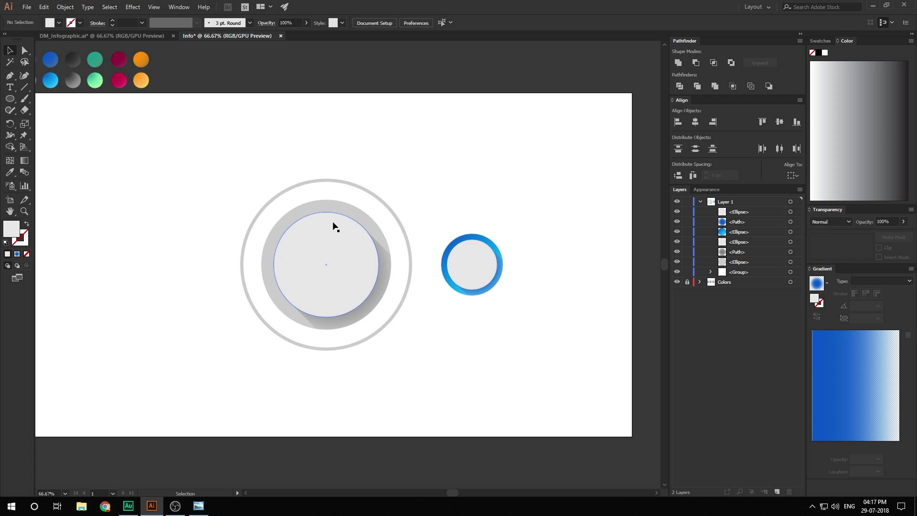
- Lighten the fill of the central group's inner circle to the light grey EFEFEF
click(335, 226)
click(59, 22)
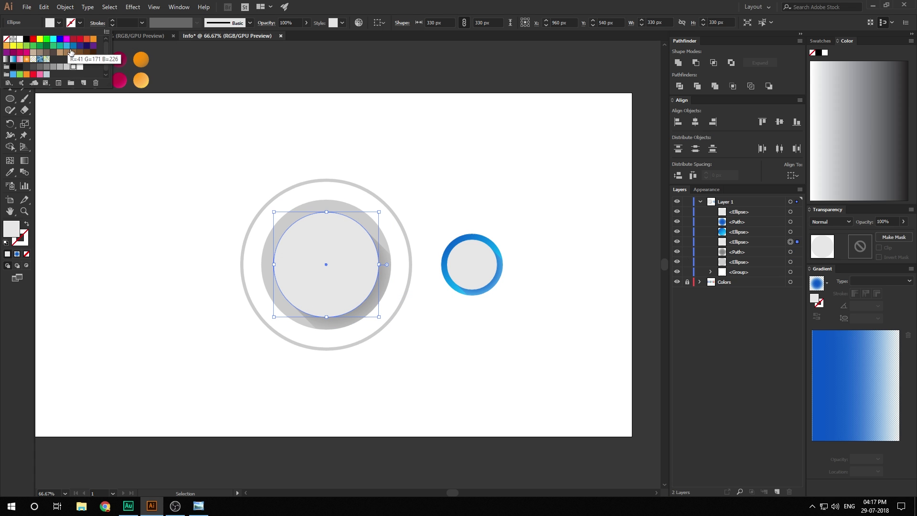
click(80, 67)
double_click(11, 228)
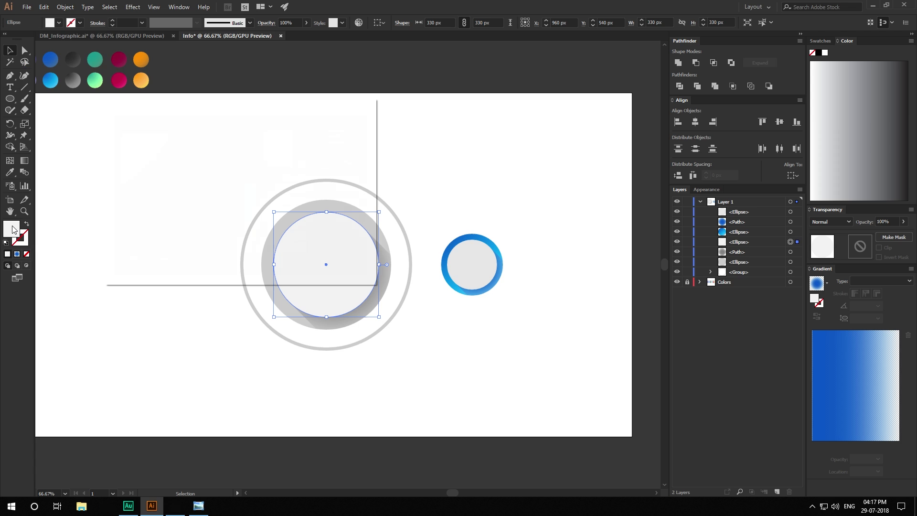
click(113, 137)
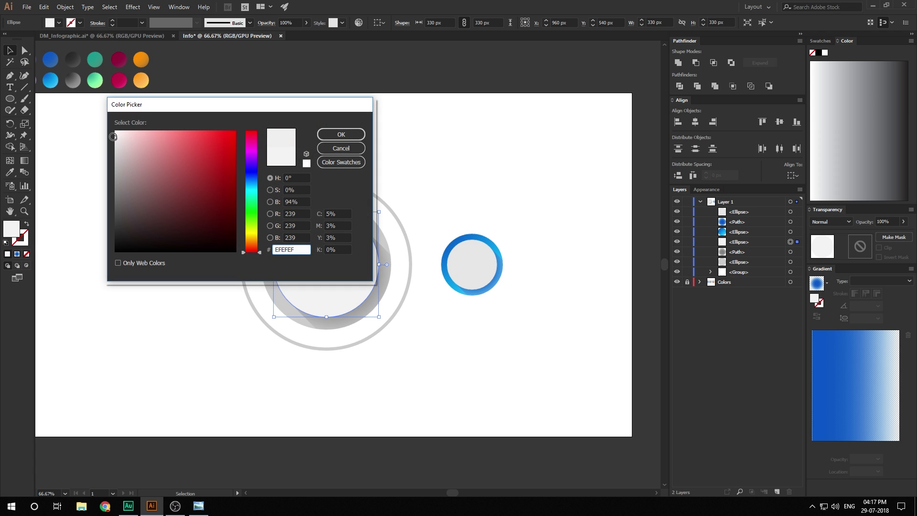
click(348, 136)
click(434, 155)
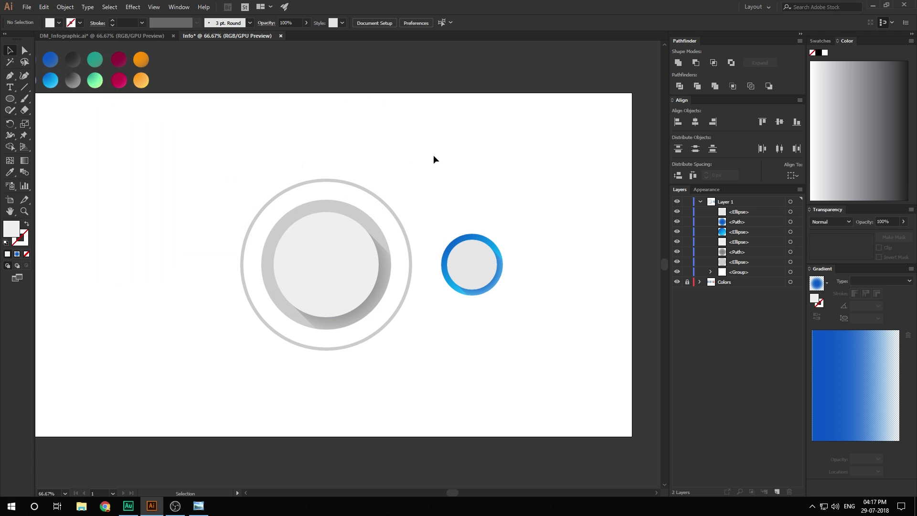
- Add the text "STEP" inside the small blue-ringed circle
drag(432, 158, 430, 190)
scroll(478, 274, up, 2)
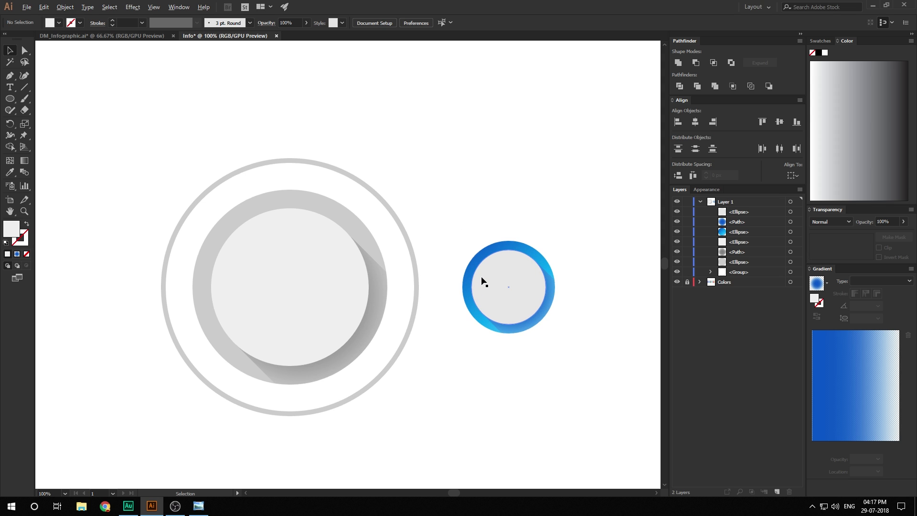
scroll(473, 279, down, 1)
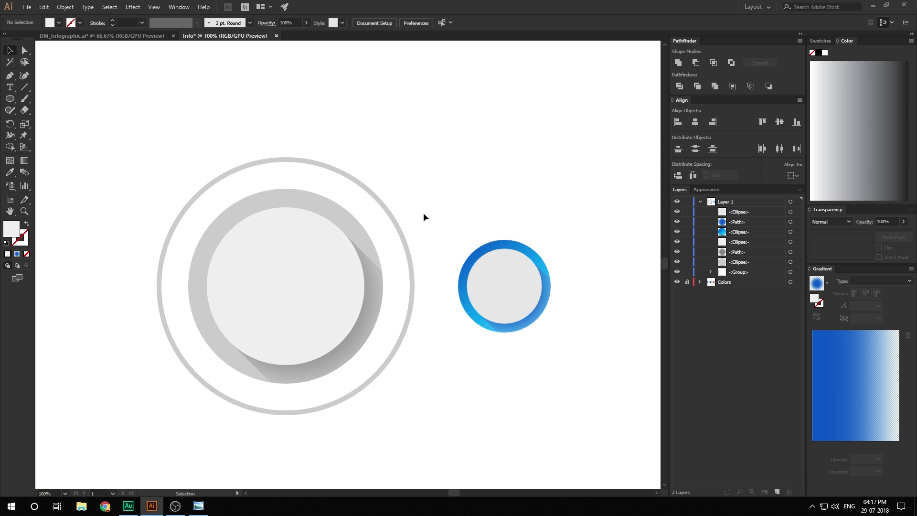
scroll(423, 213, down, 1)
scroll(475, 245, up, 2)
drag(491, 247, 436, 200)
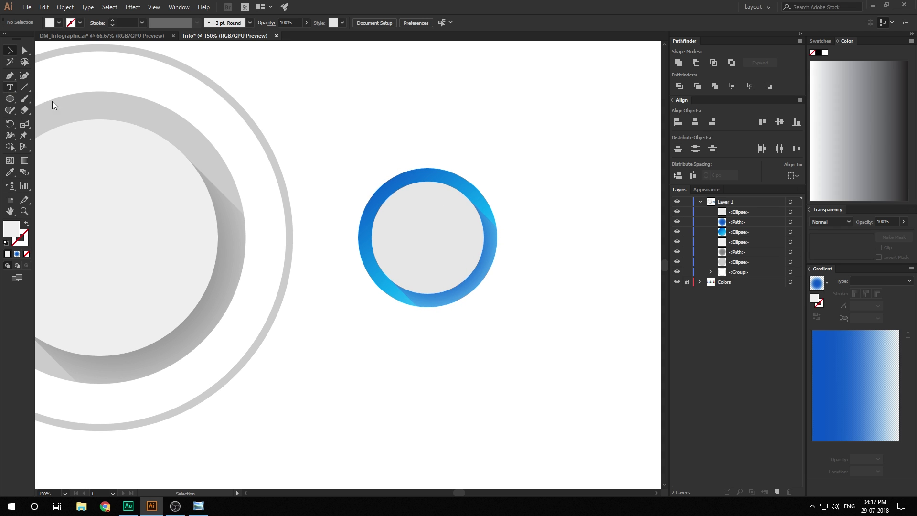
click(401, 230)
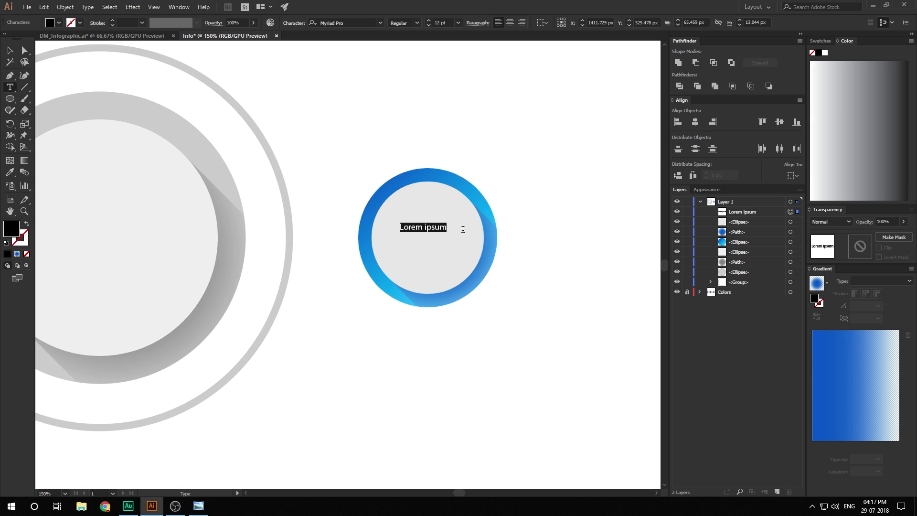
text(STEP)
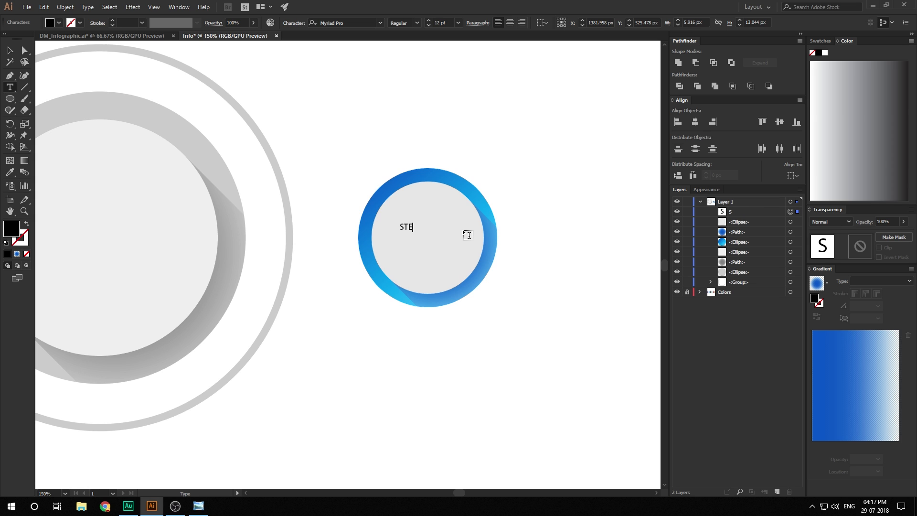
click(9, 50)
- Change the STEP text to Gotham Bold, enlarge it to about 16 pt, and place it in the small circle's upper half
scroll(395, 198, up, 1)
scroll(472, 267, up, 1)
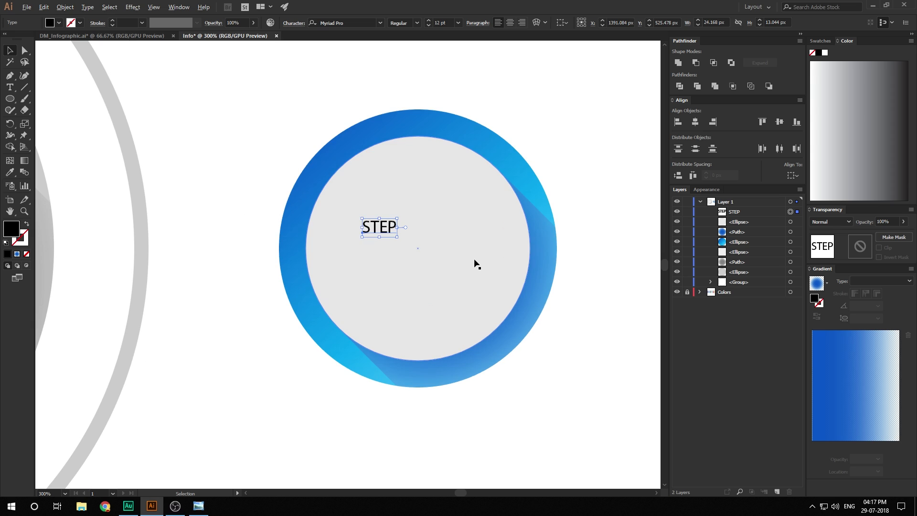
click(348, 22)
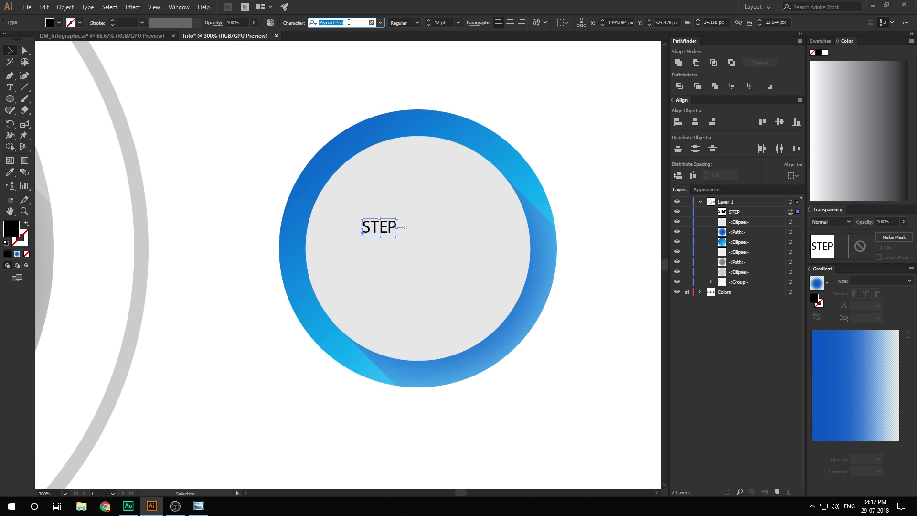
text(GOTHAM)
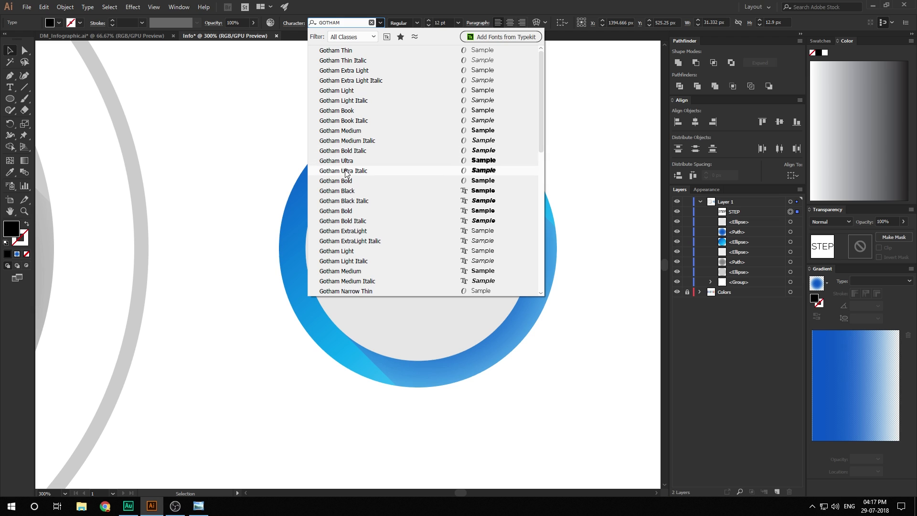
click(347, 184)
drag(392, 231, 447, 221)
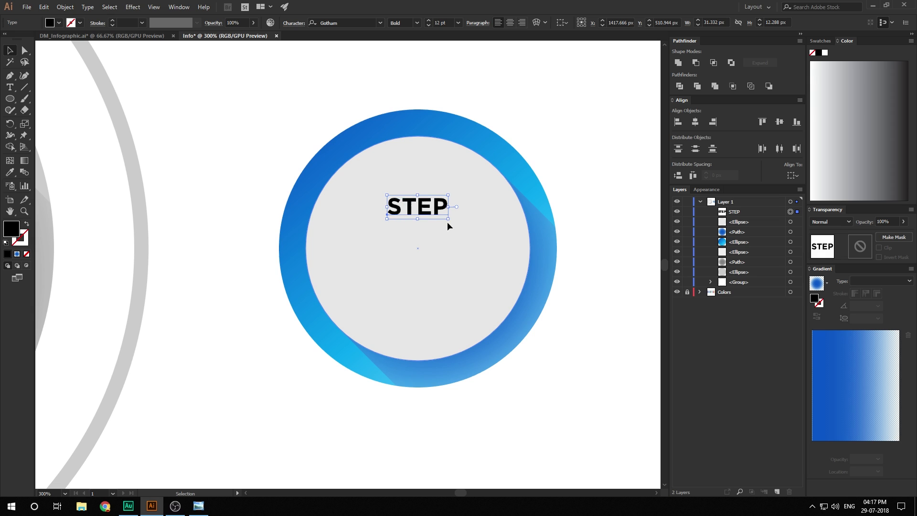
click(534, 125)
- Recolour the STEP text with the medium grey swatch one shade darker than R=153 G=153 B=153
click(423, 206)
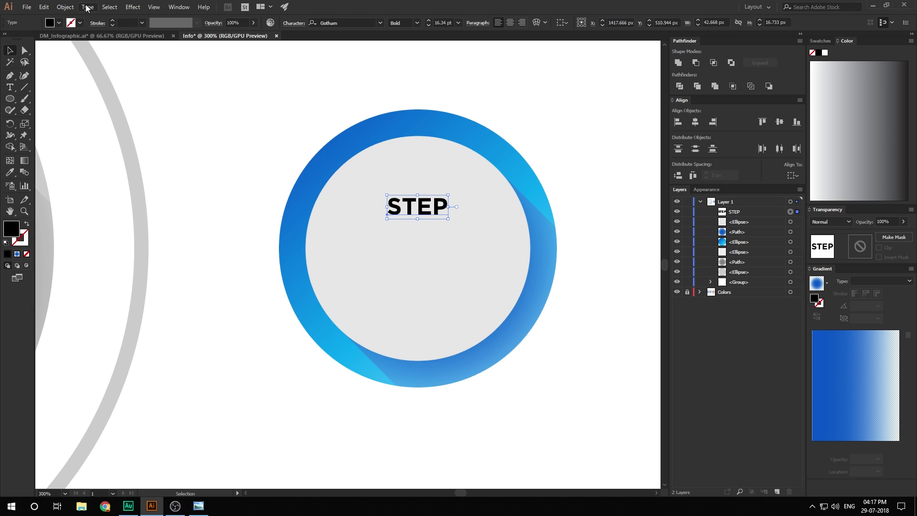
click(59, 23)
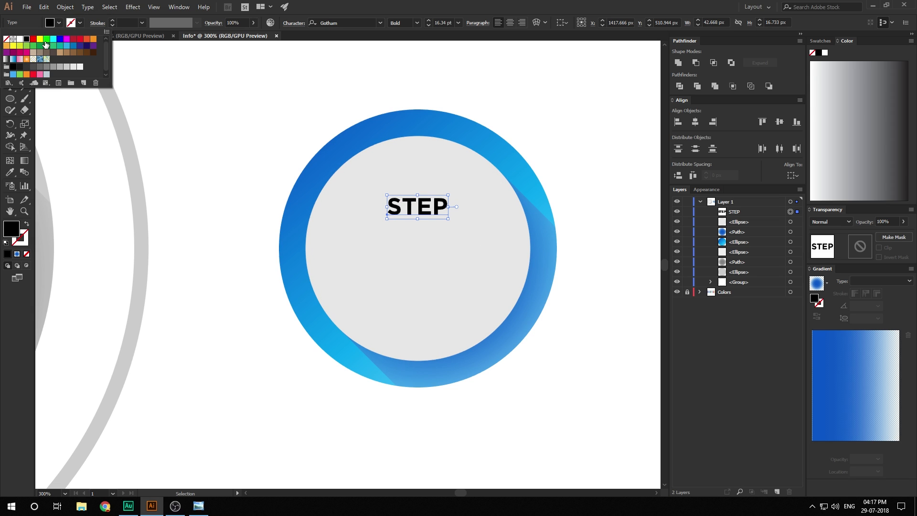
click(40, 67)
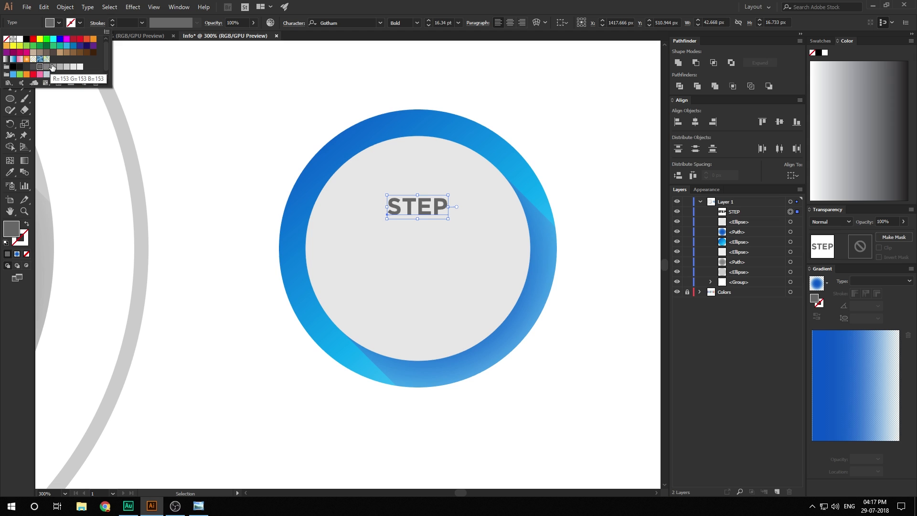
click(54, 67)
click(46, 68)
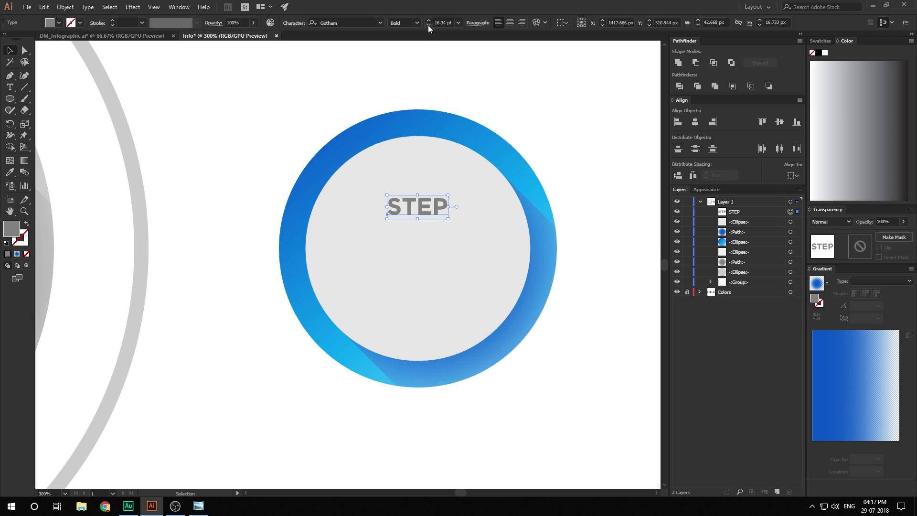
- Reduce the STEP text to 14 pt and recentre it horizontally in the small circle
click(428, 26)
click(429, 26)
click(428, 25)
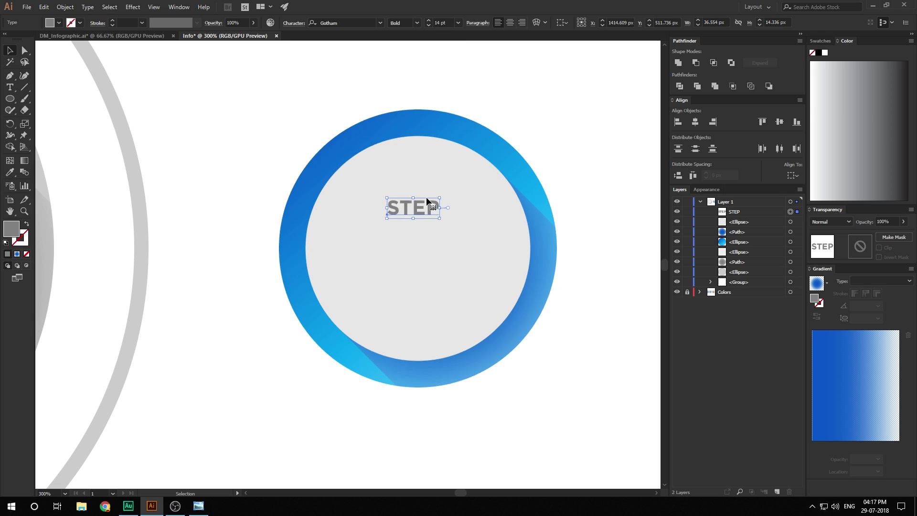
drag(417, 208, 423, 208)
click(556, 137)
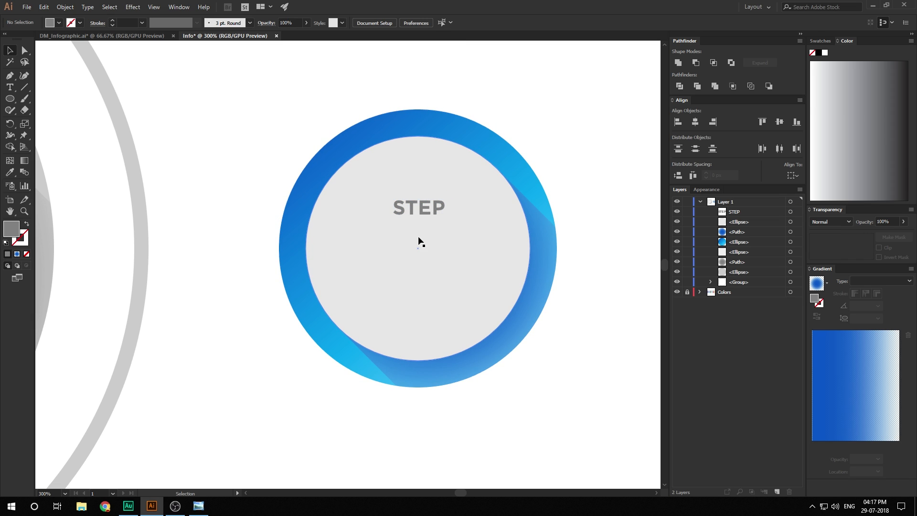
- Duplicate the STEP text straight below itself and change the copy's wording to "01"
click(428, 210)
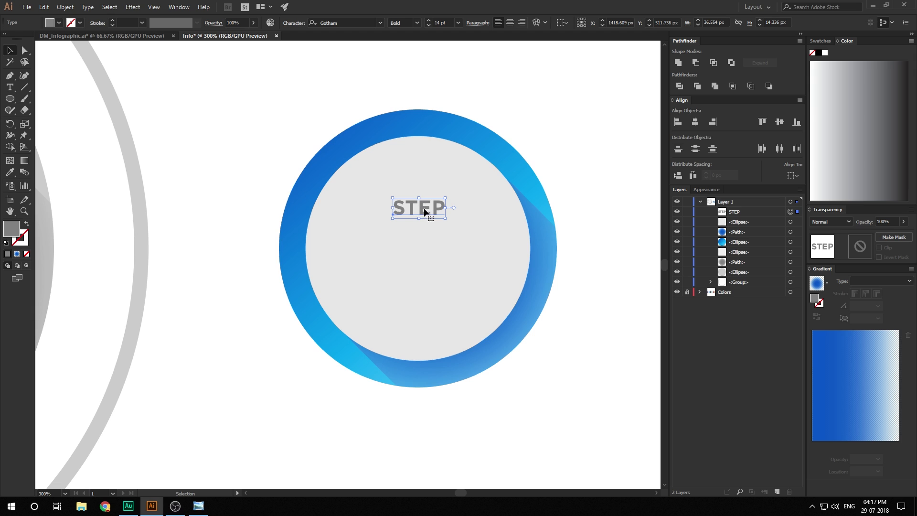
alt+shift+drag(425, 213, 425, 251)
double_click(438, 242)
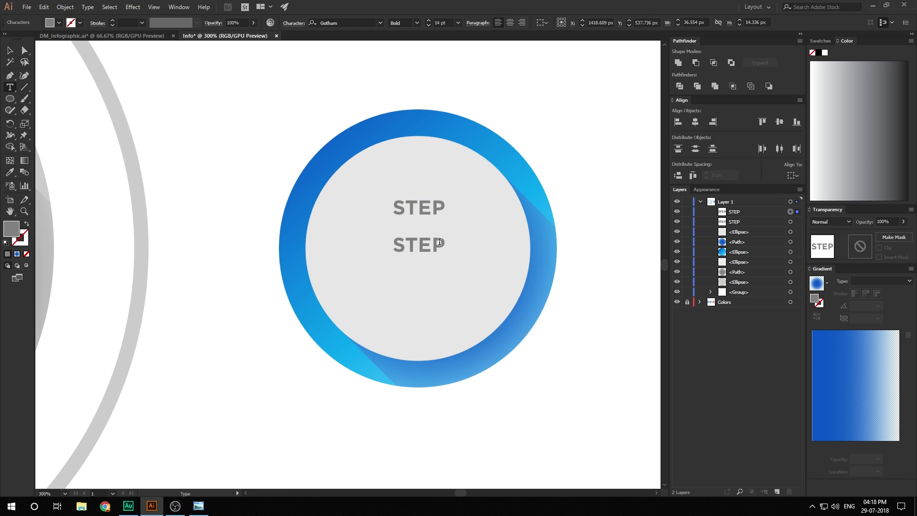
key(shift+Right)
key(ctrl+a)
text(01)
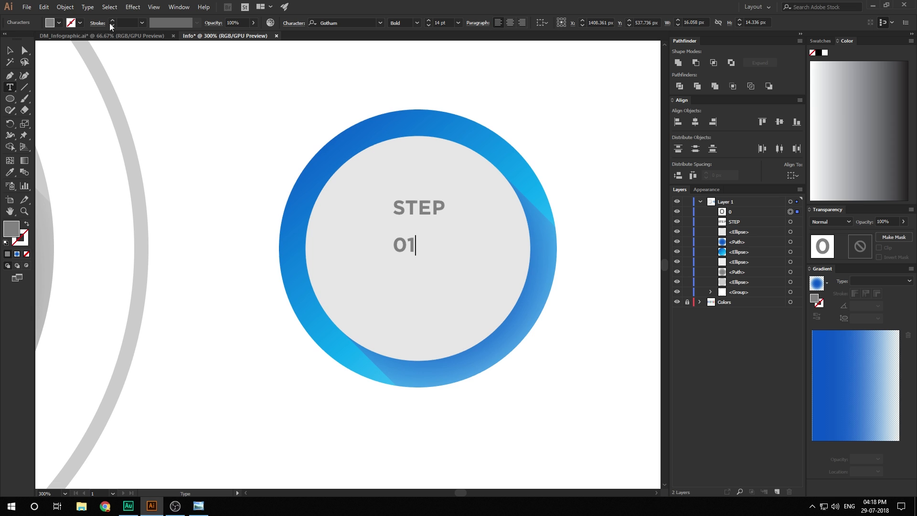
key(Escape)
- Enlarge the 01 text to about 38 pt, set its tracking to -50, and centre it closely under STEP
drag(416, 259, 456, 299)
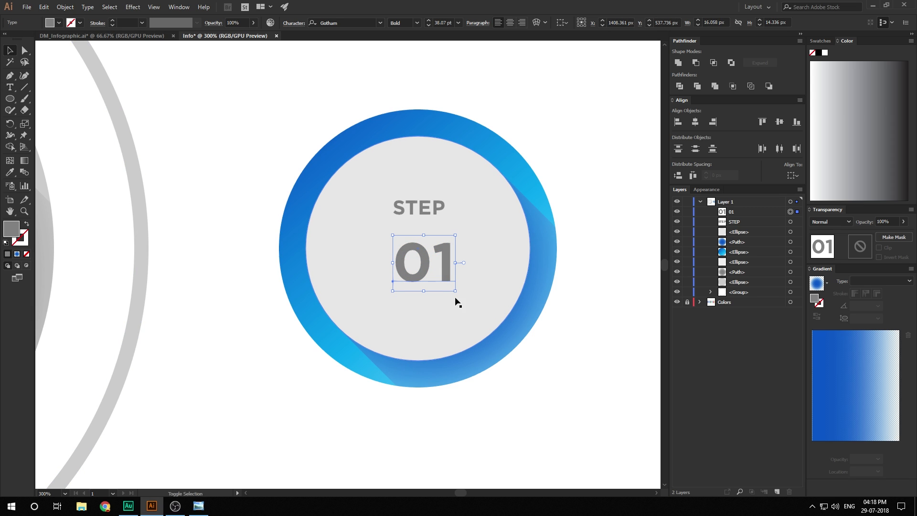
click(297, 24)
click(297, 79)
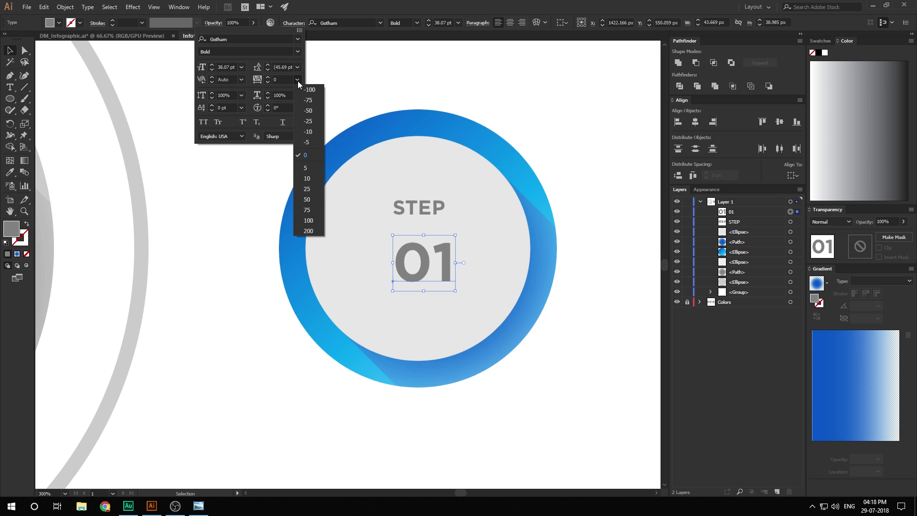
click(309, 111)
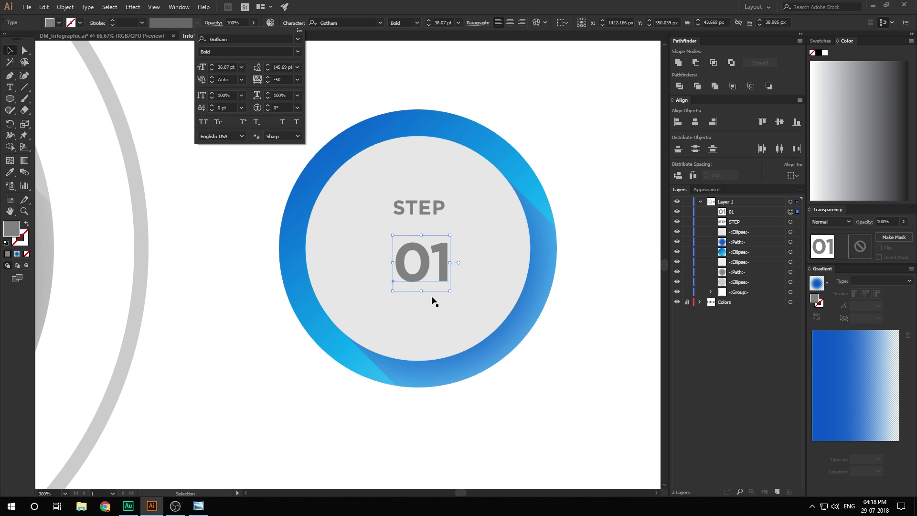
mouse_move(420, 260)
mouse_down()
mouse_move(411, 242)
mouse_move(418, 249)
mouse_up()
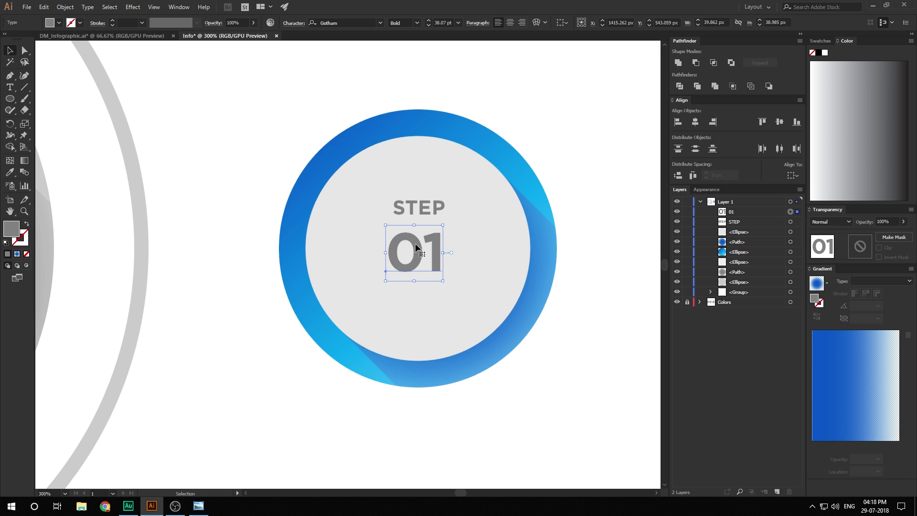
- Duplicate the STEP text below the 01 number and change the copy's wording to "YOUR TEXT"
click(411, 211)
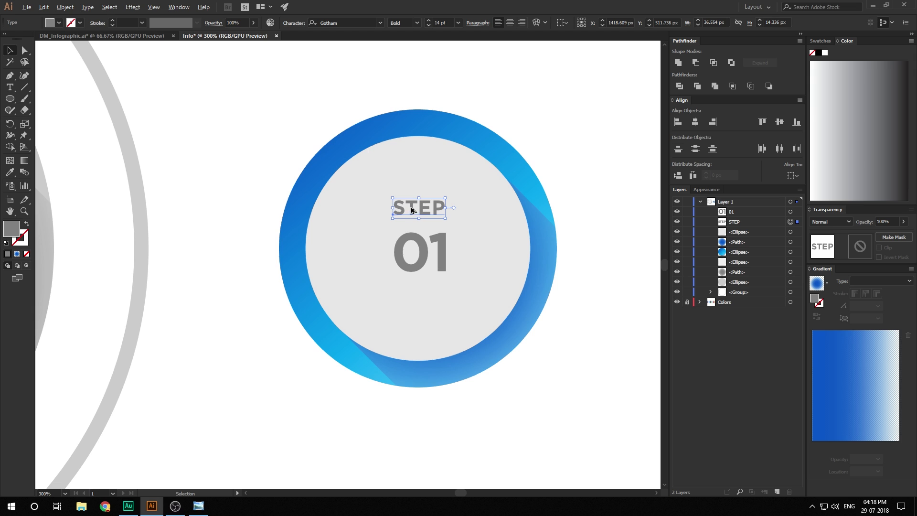
drag(411, 210, 388, 294)
double_click(421, 296)
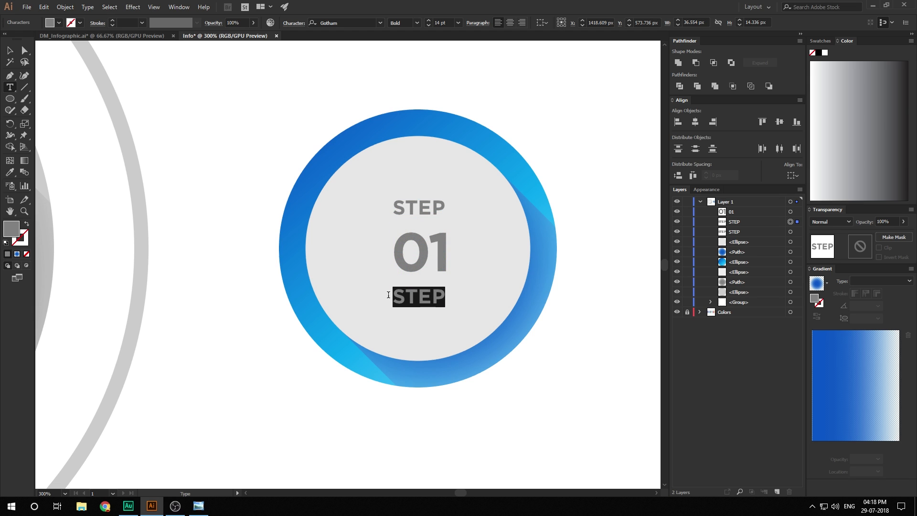
text(your)
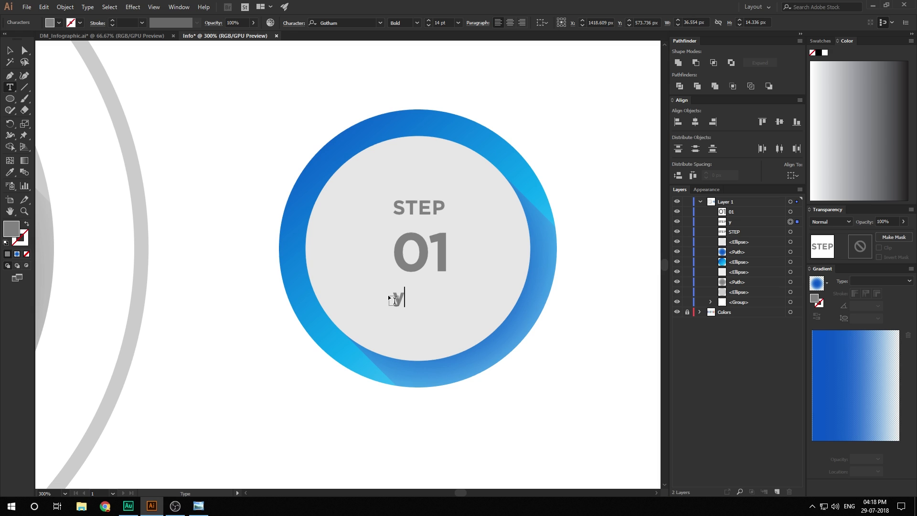
key(BackSpace)
key(BackSpace)
key(BackSpace)
key(BackSpace)
text(YOUR TEXT)
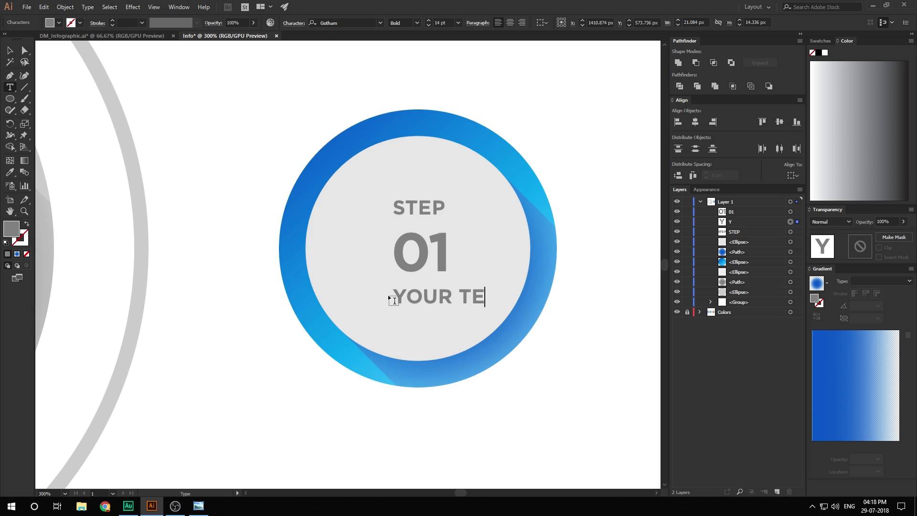
click(10, 50)
- Reduce the YOUR TEXT label's font size in 1 pt increments until it is smaller than the STEP label
click(428, 26)
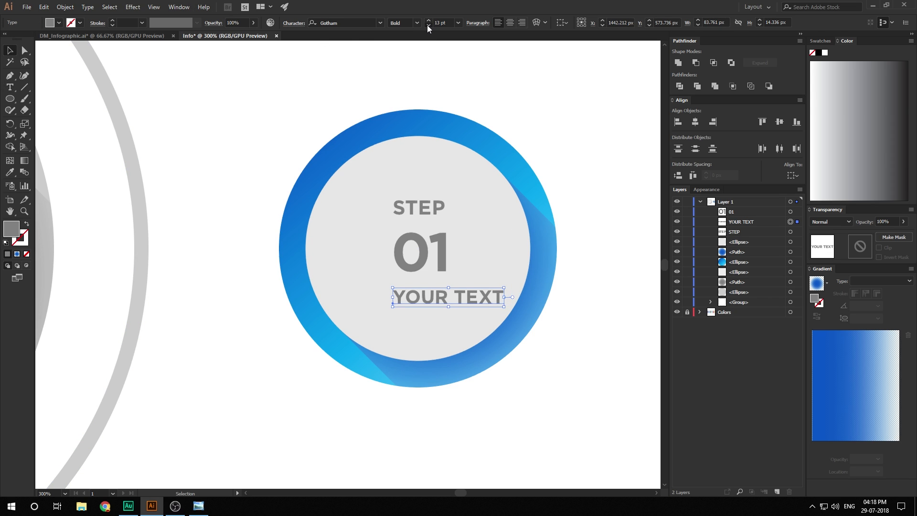
click(428, 26)
click(428, 26)
click(428, 25)
click(540, 142)
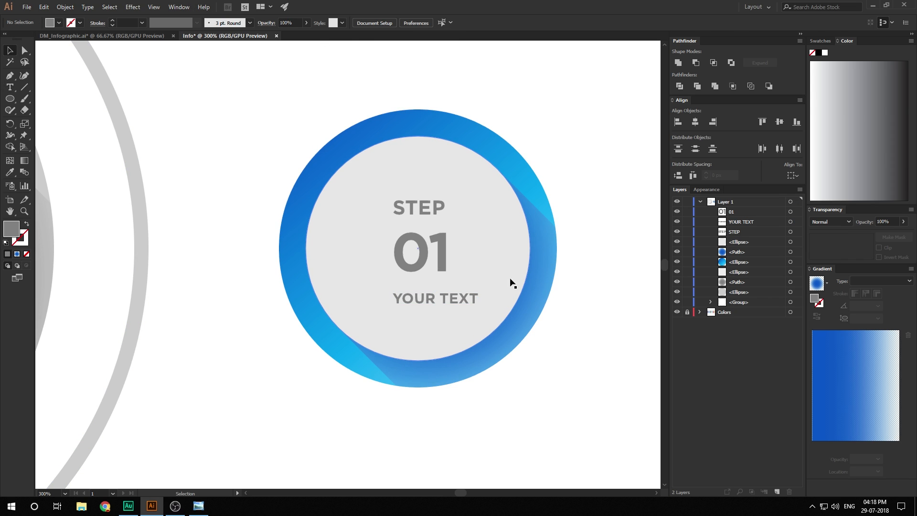
- Align the STEP, 01 and YOUR TEXT labels to each other by their horizontal centres
click(420, 301)
shift+click(418, 254)
shift+click(418, 210)
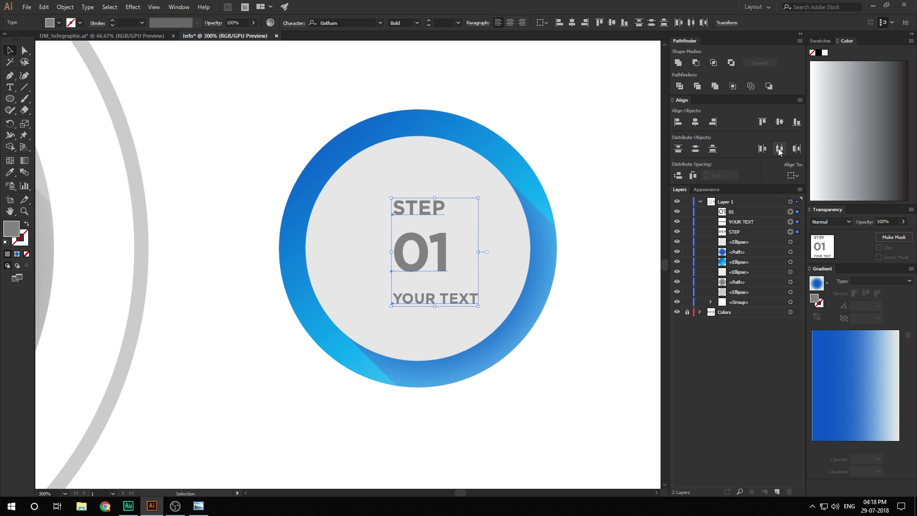
click(696, 123)
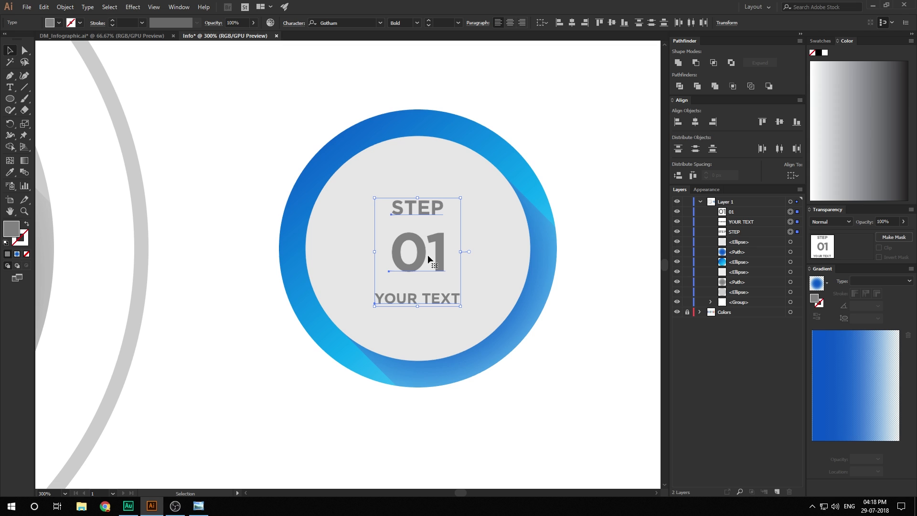
click(541, 133)
- Group the STEP, 01 and YOUR TEXT labels together
scroll(456, 211, down, 2)
scroll(439, 311, down, 2)
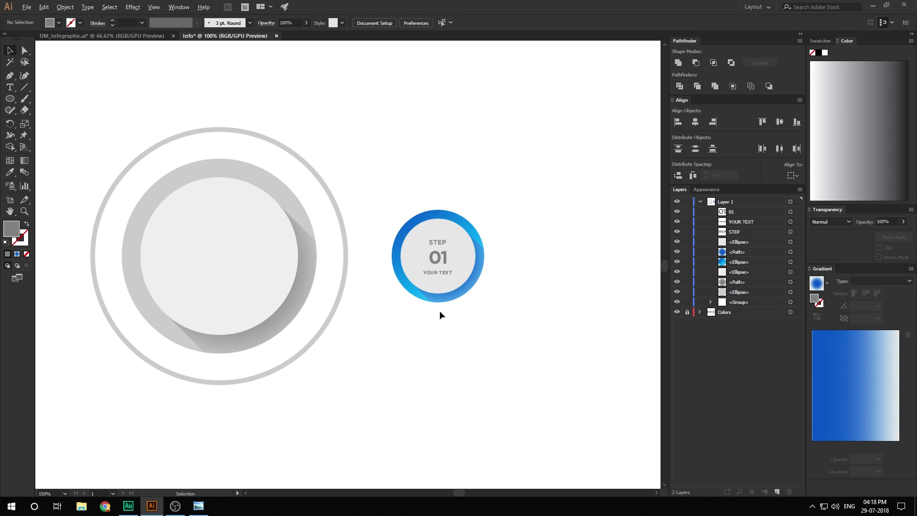
scroll(435, 257, up, 1)
scroll(435, 256, up, 1)
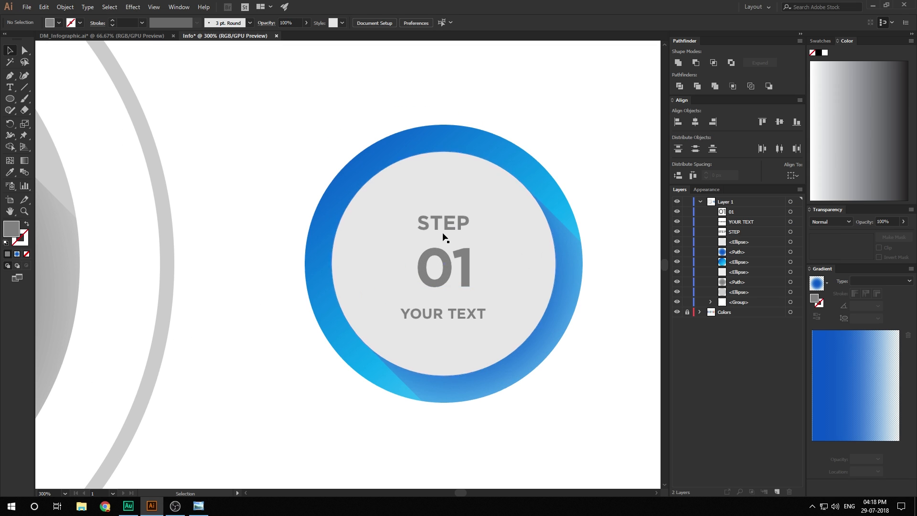
click(445, 224)
shift+click(448, 266)
shift+click(442, 313)
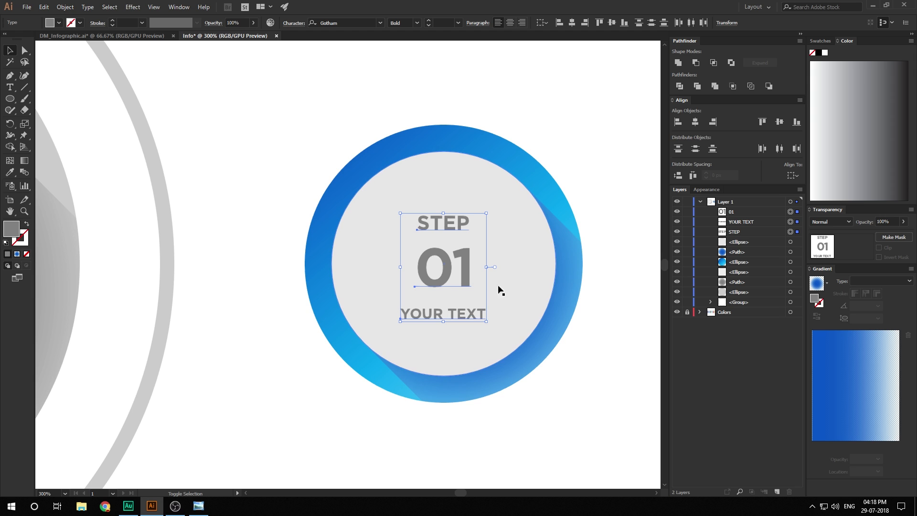
key(ctrl+g)
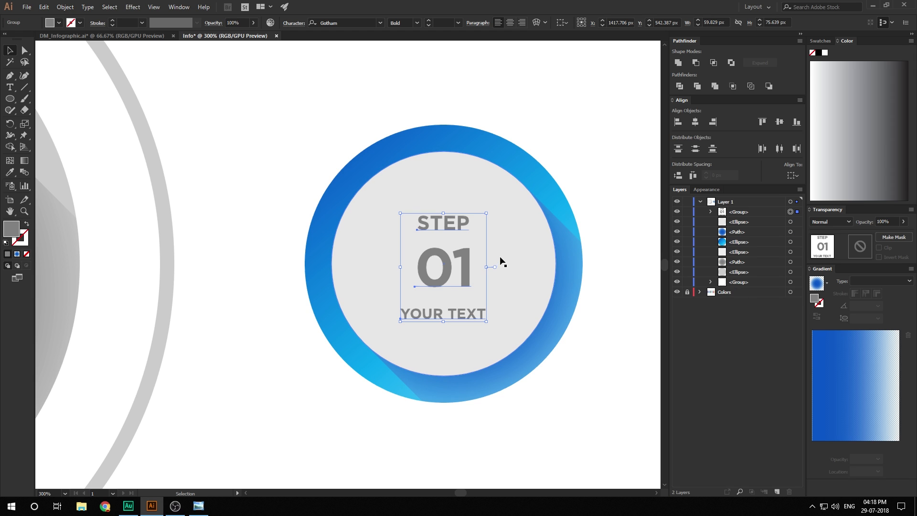
- Centre the label group horizontally and vertically on the light grey circle inside the blue ring
shift+click(511, 246)
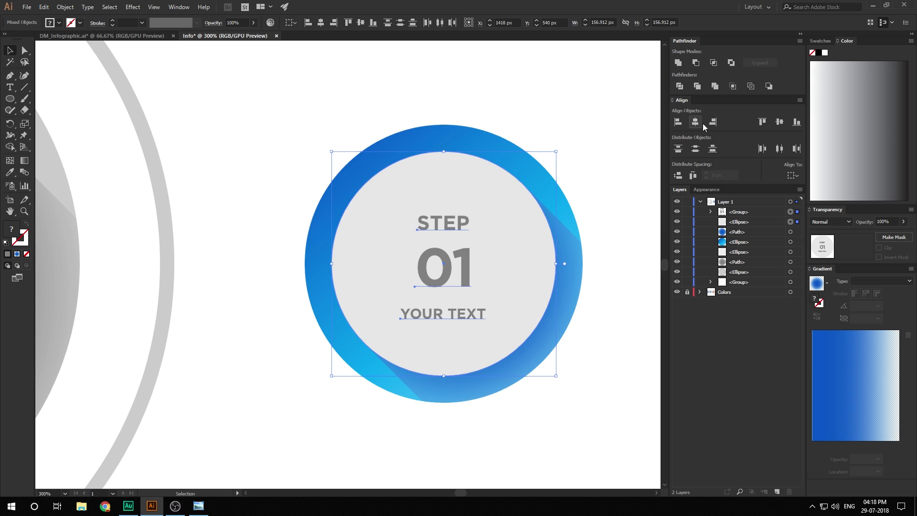
click(777, 148)
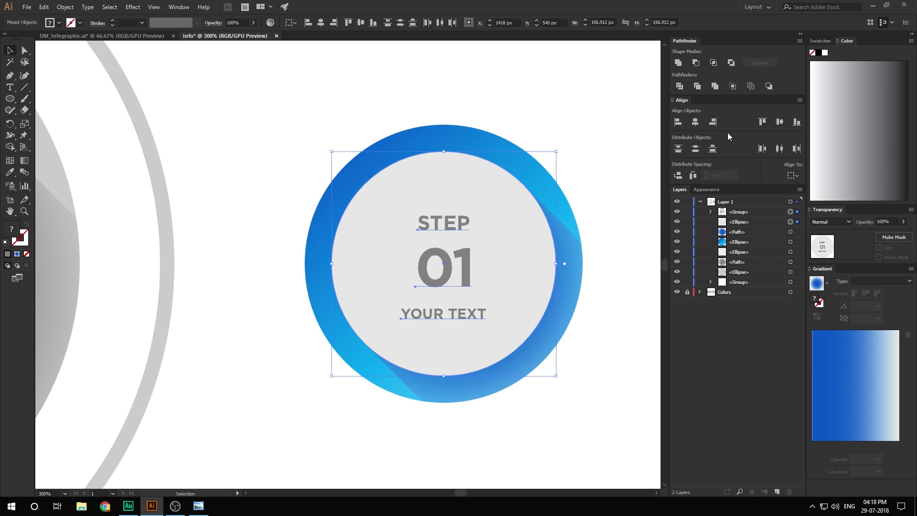
click(565, 102)
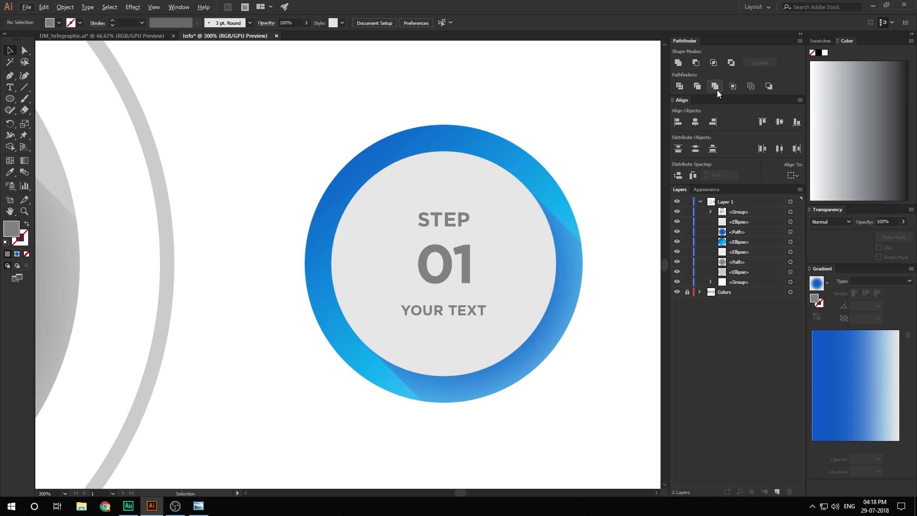
click(178, 6)
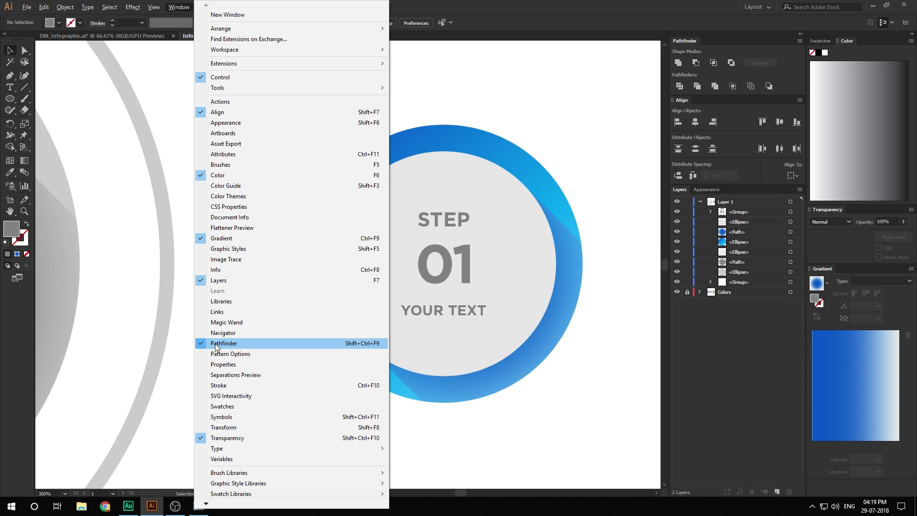
click(385, 239)
- Group the blue gradient ring, its shadow, the inner circle and the labels into one object
scroll(385, 239, down, 2)
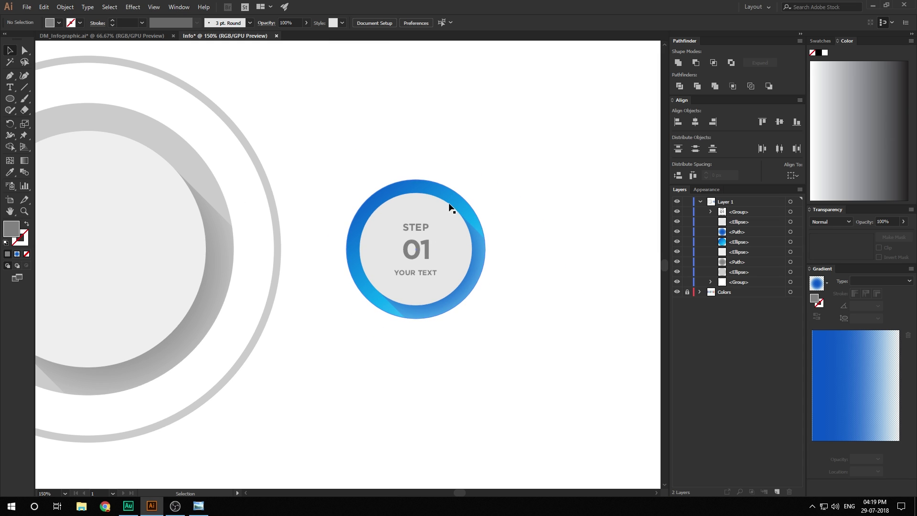
key(alt)
drag(480, 327, 411, 244)
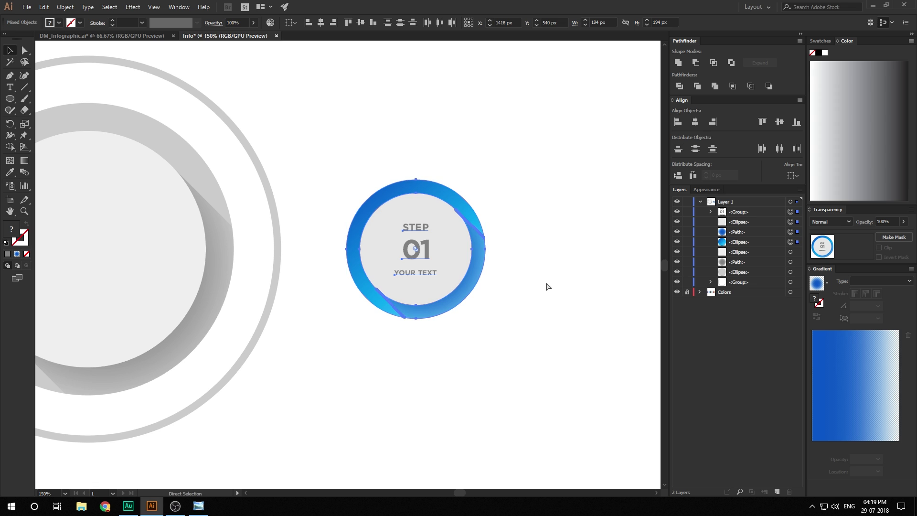
key(ctrl+g)
click(504, 271)
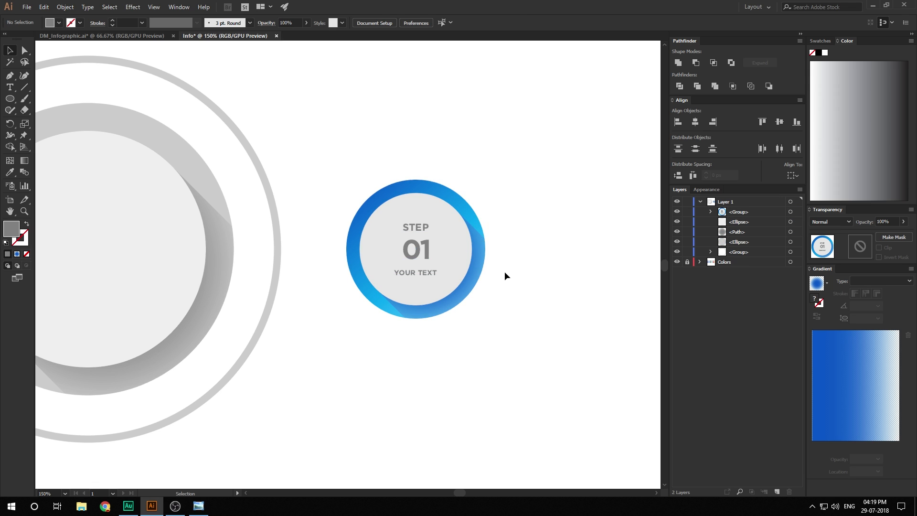
- Draw an unfilled guide circle about 916 px wide with a 1 pt grey stroke from the central circle's centre, passing through the blue circle's centre
scroll(444, 260, down, 2)
drag(341, 277, 392, 306)
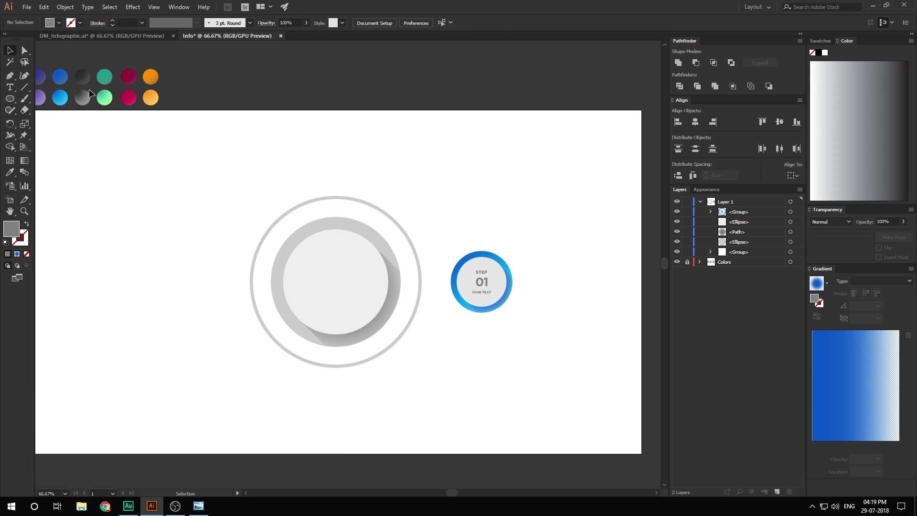
drag(9, 98, 56, 121)
key(shift+x)
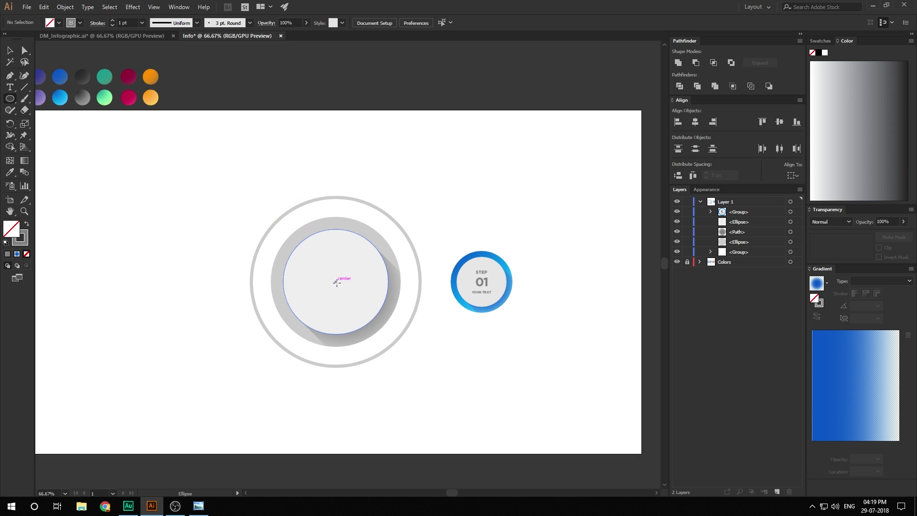
drag(336, 281, 482, 381)
key(v)
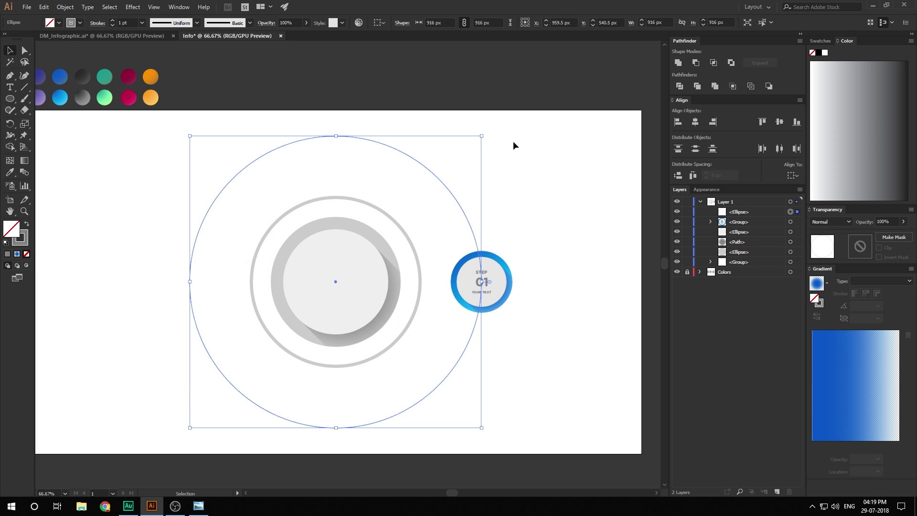
click(513, 142)
- Try placing a copy of the blue step circle higher up along the guide circle, and delete the copy
click(499, 270)
scroll(495, 272, up, 1)
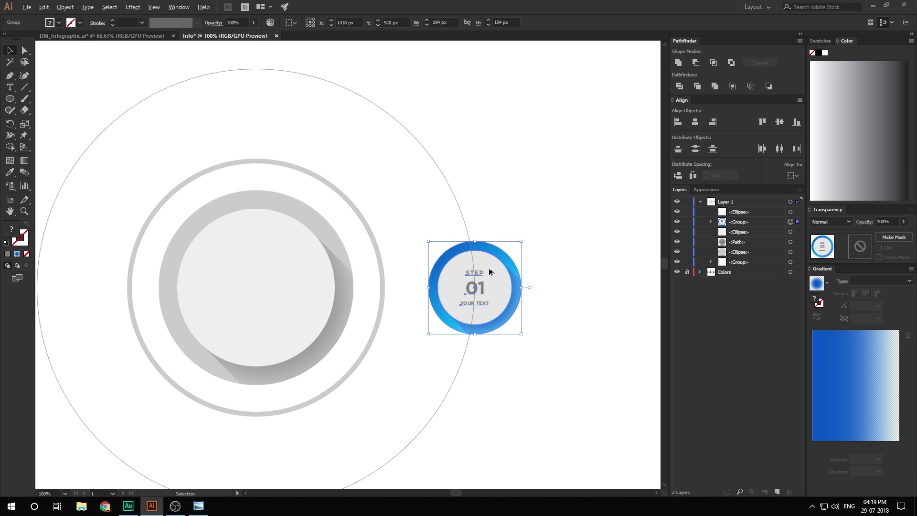
drag(490, 271, 451, 146)
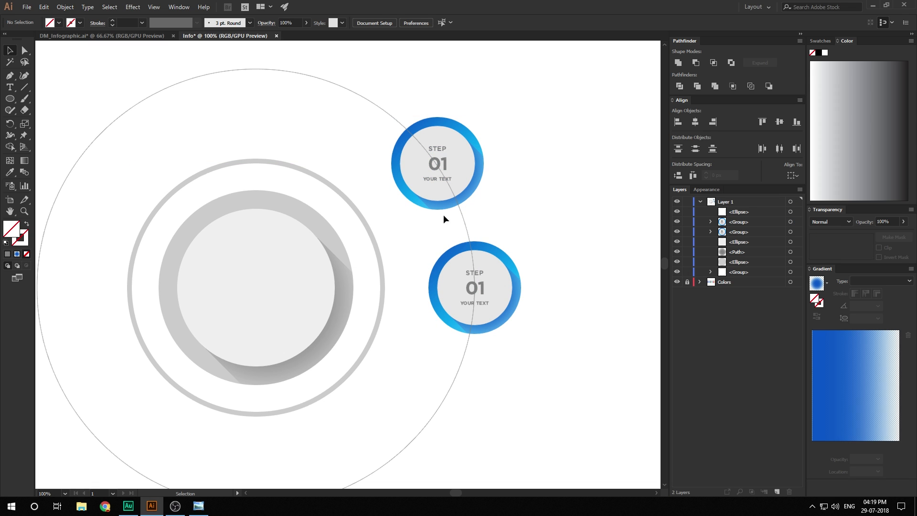
key(Delete)
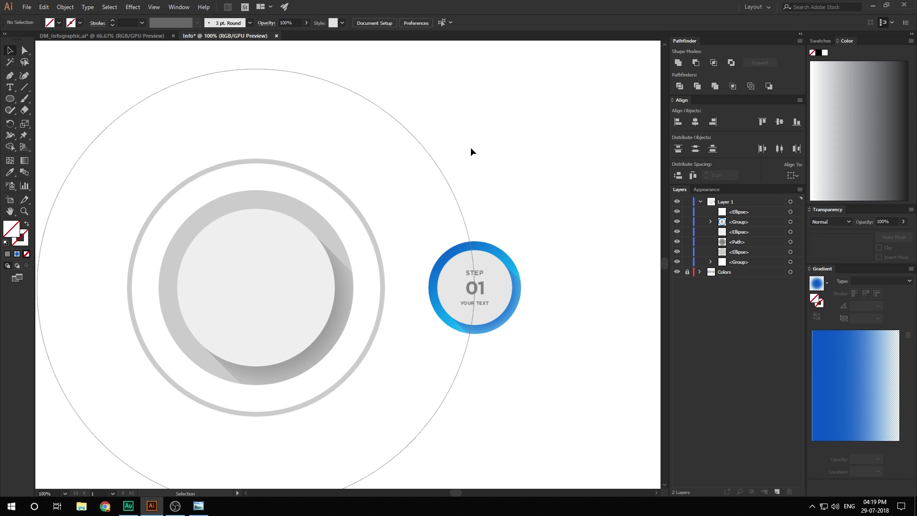
- Draw a vertical line about 643 px long through the central circle's centre and give it a 1 pt stroke
drag(260, 254, 360, 226)
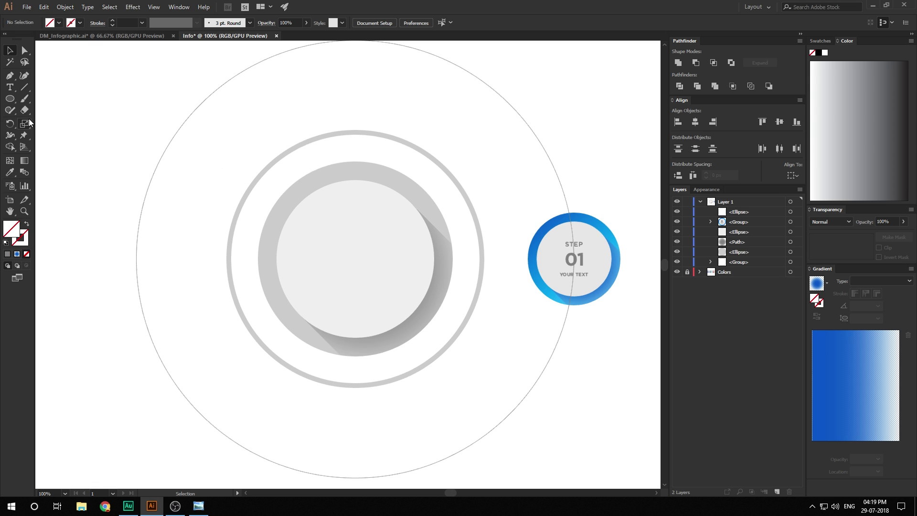
drag(10, 101, 16, 91)
click(24, 87)
mouse_move(356, 258)
mouse_down()
mouse_move(354, 115)
mouse_move(355, 201)
mouse_move(379, 386)
mouse_up()
drag(379, 391, 374, 414)
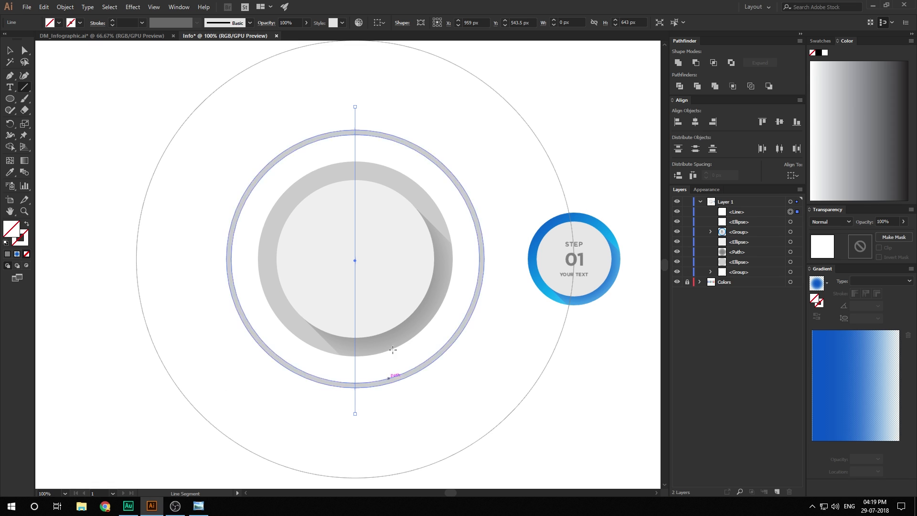
click(112, 20)
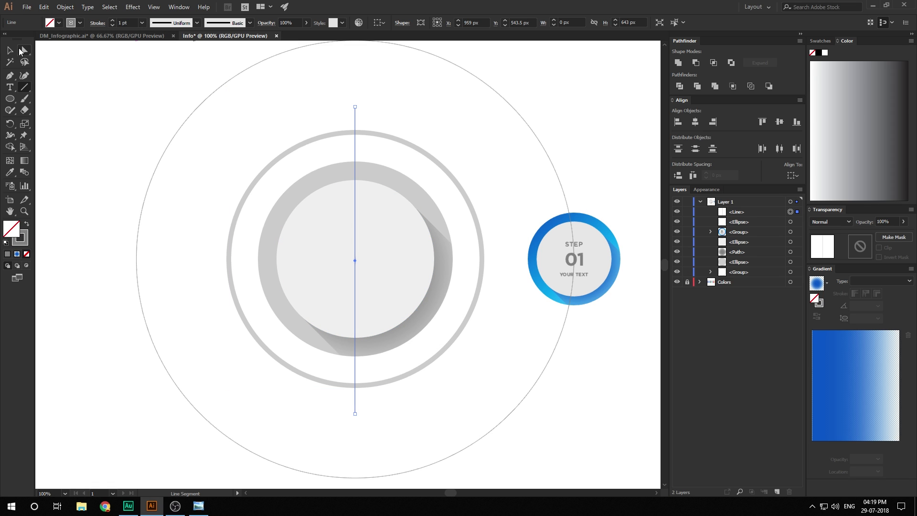
- Duplicate the vertical line in place and rotate the copy 90 degrees into a horizontal line
click(11, 52)
click(421, 109)
click(357, 110)
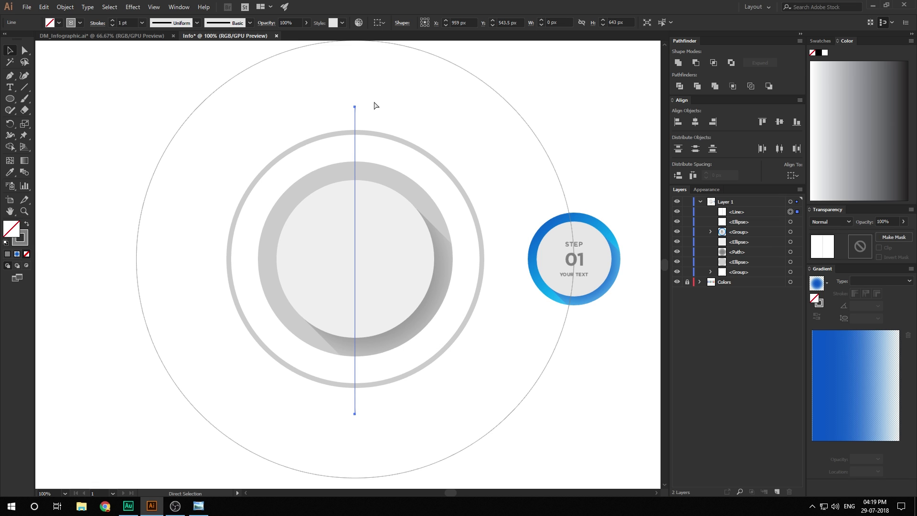
key(ctrl+c)
key(ctrl+f)
drag(358, 104, 456, 240)
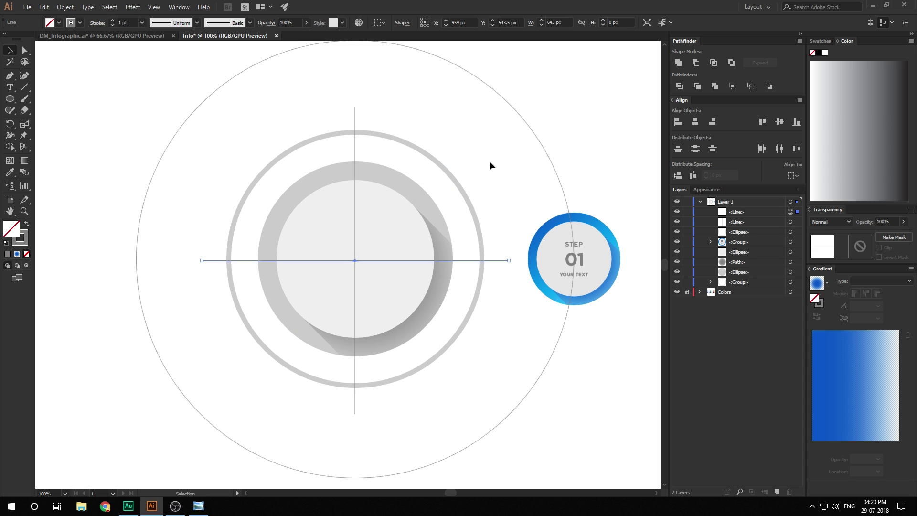
- Duplicate the horizontal line in place and rotate the copy 45 degrees into a diagonal rising to the right
key(ctrl+c)
key(ctrl+f)
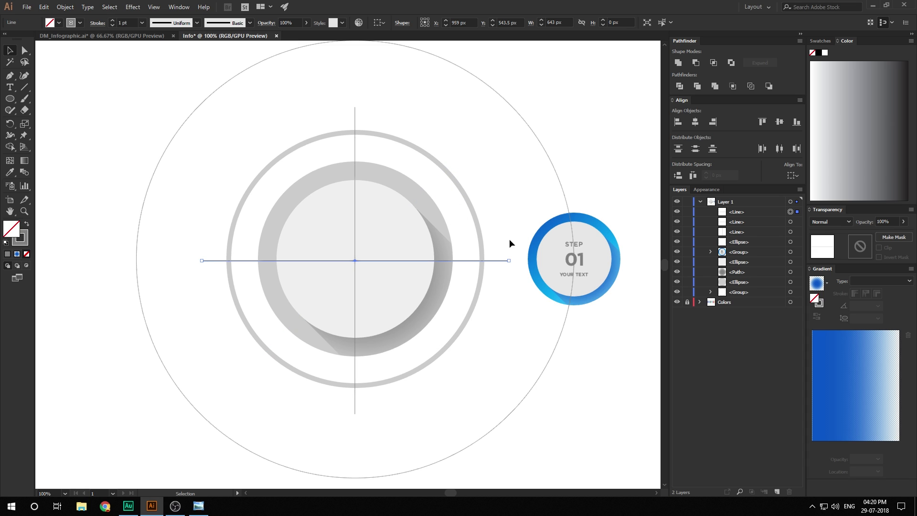
drag(512, 248, 500, 178)
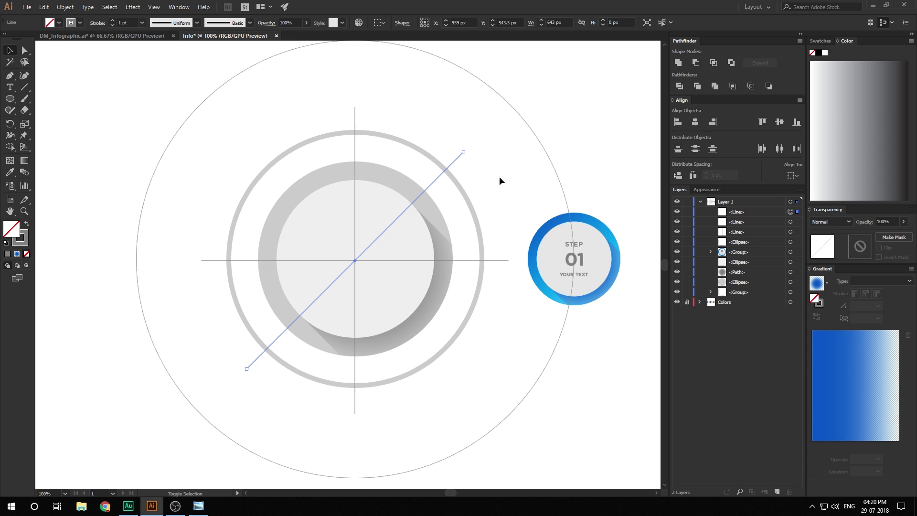
- Add another in-place copy of the horizontal line rotated into the opposite diagonal, and delete the vertical line
click(501, 261)
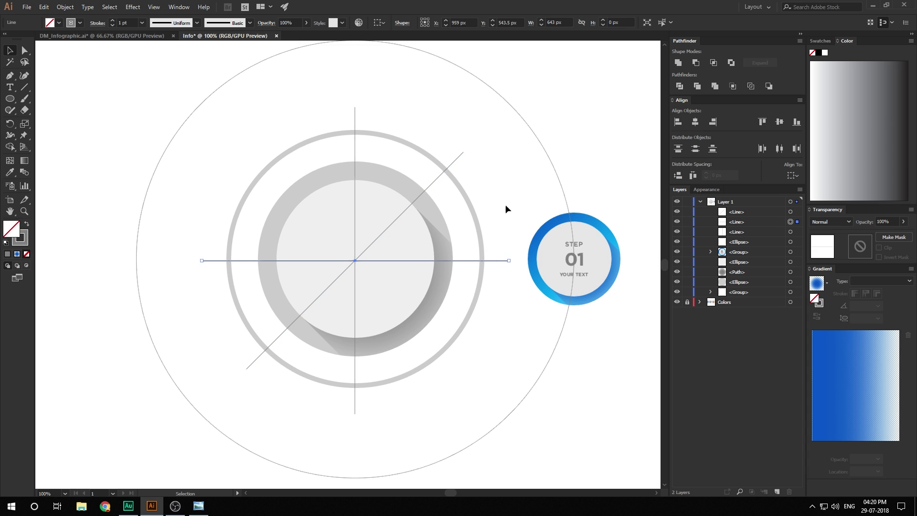
key(ctrl+c)
key(ctrl+f)
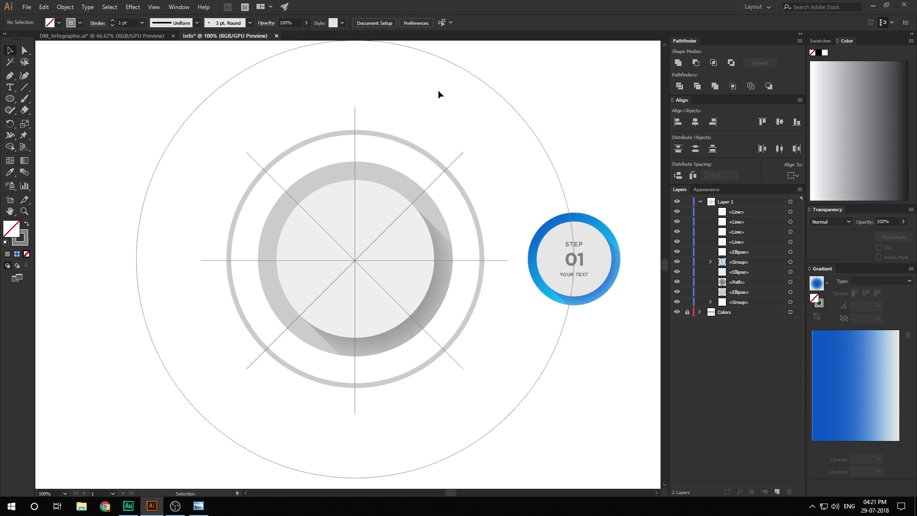
click(353, 114)
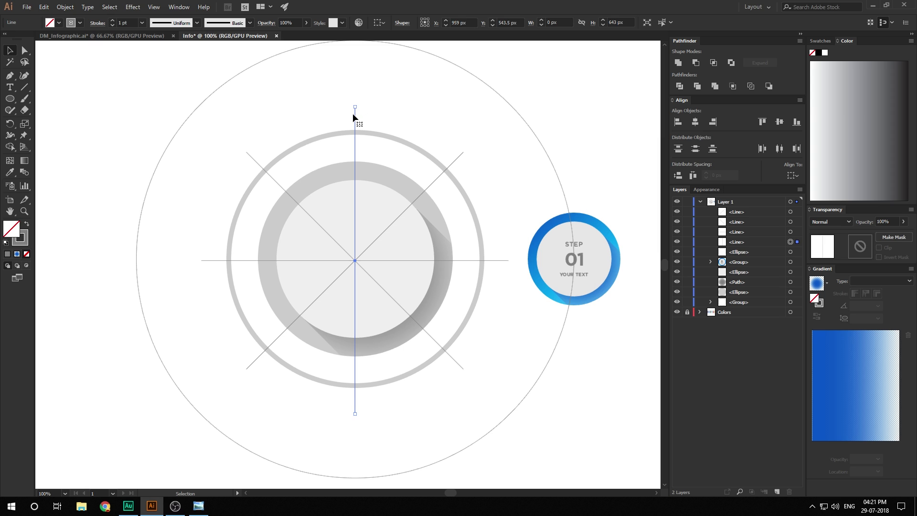
key(Delete)
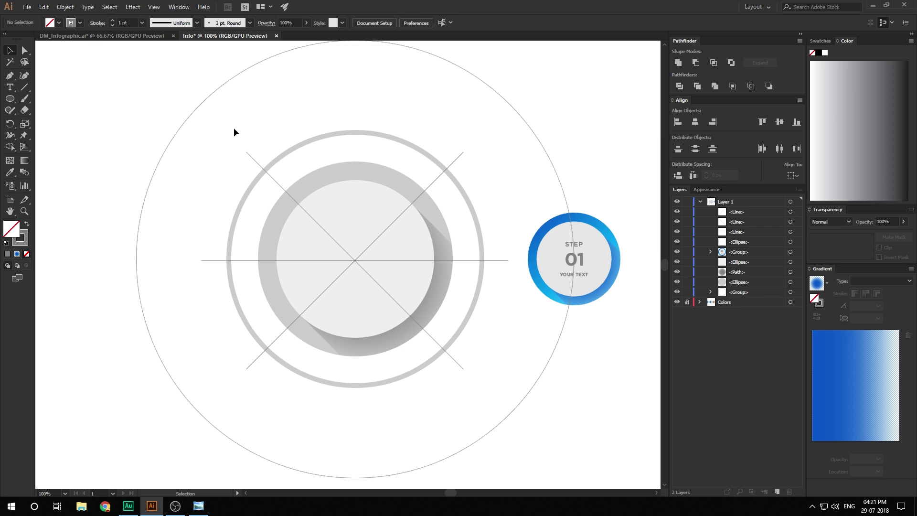
- Split the thin outer grey ring with the horizontal and both diagonal lines using the Pathfinder Divide operation
click(303, 143)
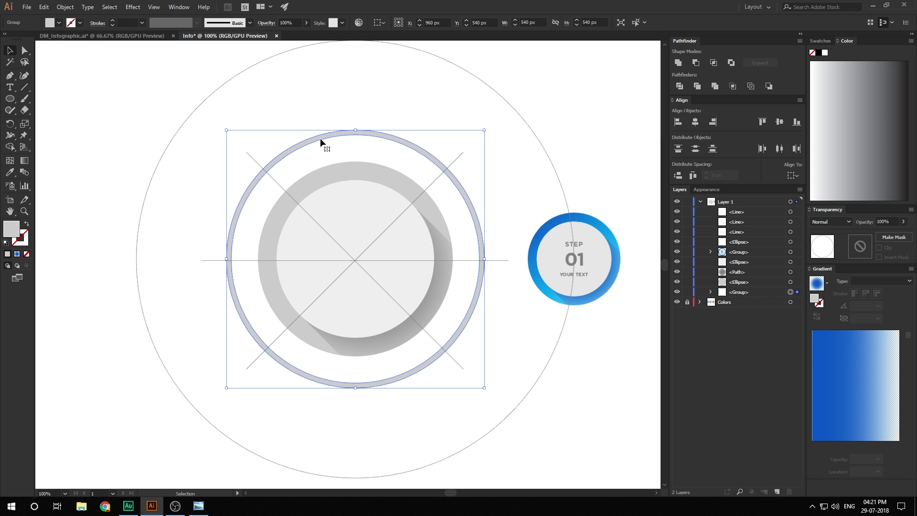
shift+click(436, 179)
shift+click(463, 261)
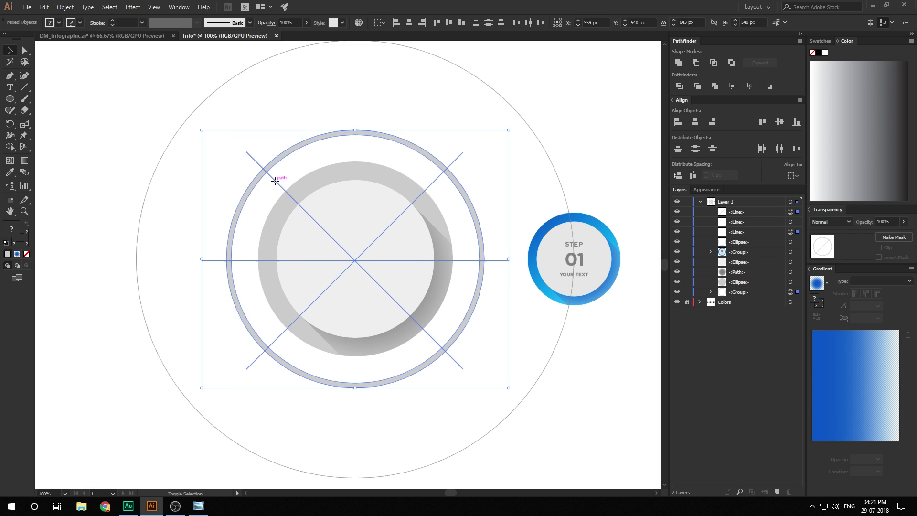
shift+click(275, 180)
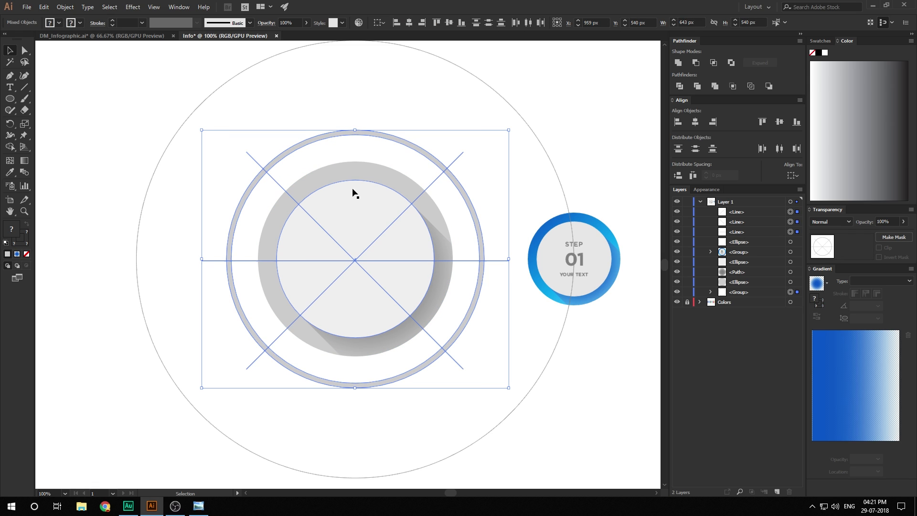
click(10, 146)
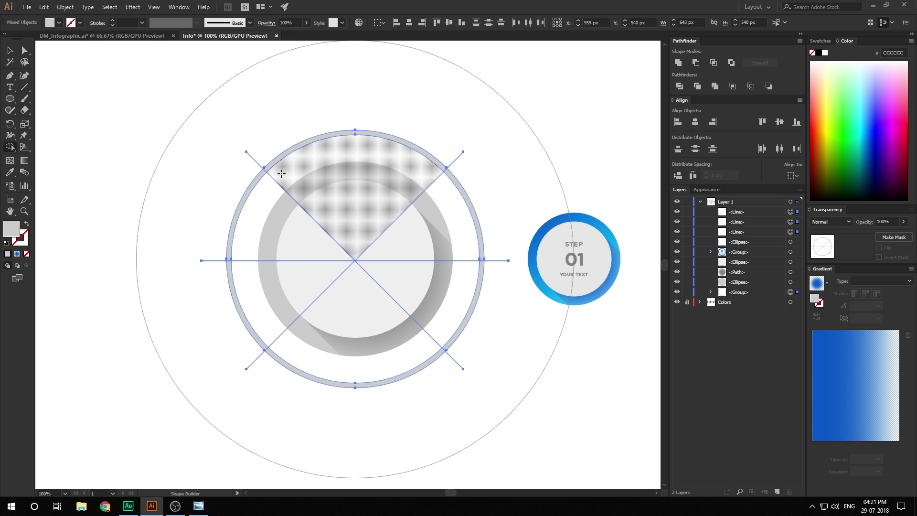
click(10, 50)
click(679, 87)
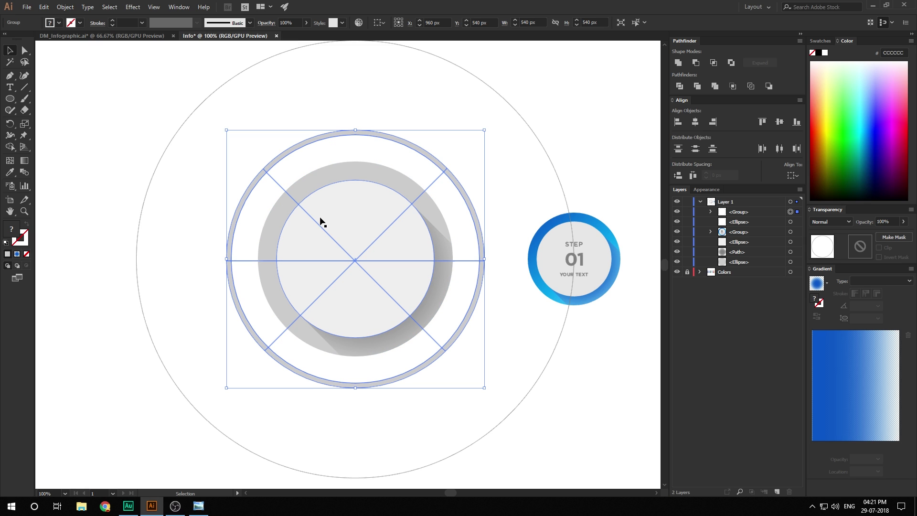
- Undo the last division of the thin outer ring and delete the horizontal line
key(ctrl+z)
key(ctrl+z)
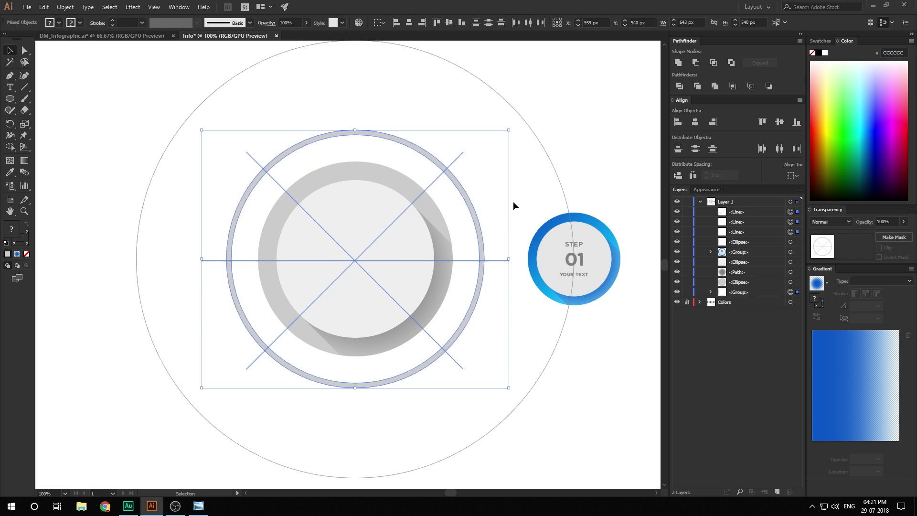
click(513, 205)
click(462, 261)
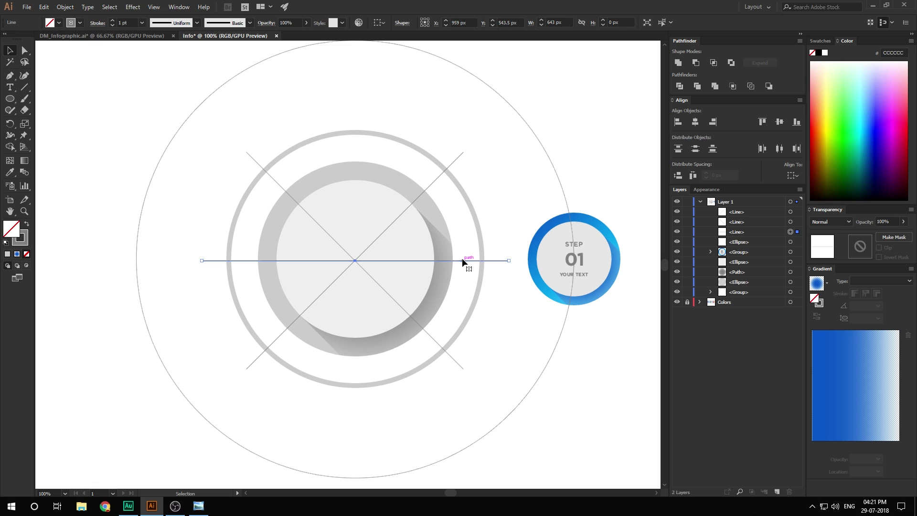
key(Delete)
- Split the thin outer grey ring with only the two diagonal lines using the Pathfinder Divide operation
click(446, 170)
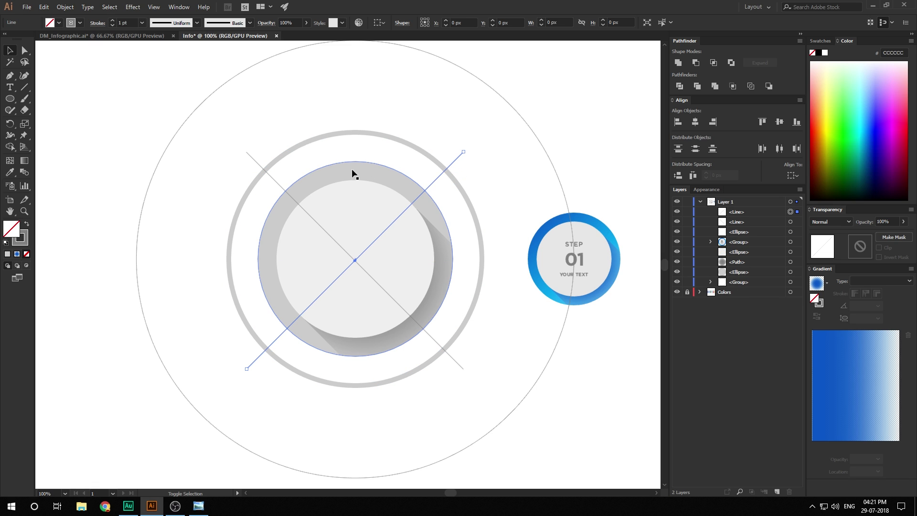
shift+click(276, 181)
shift+click(291, 152)
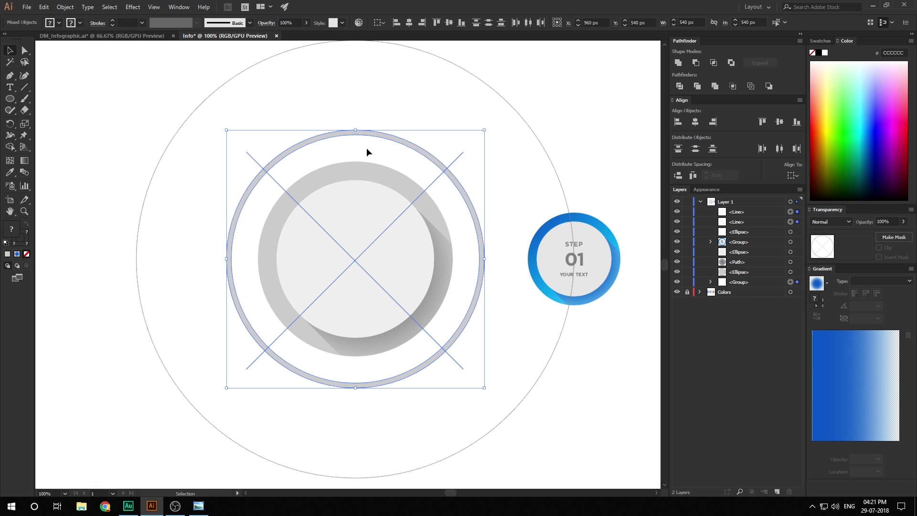
click(679, 86)
click(481, 168)
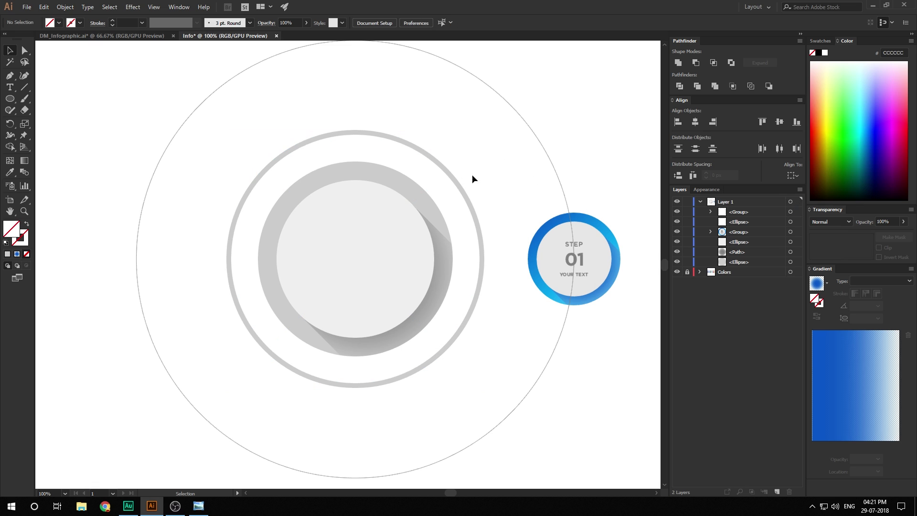
- Ungroup the divided ring and delete the leftover unfilled wedges inside it
click(460, 184)
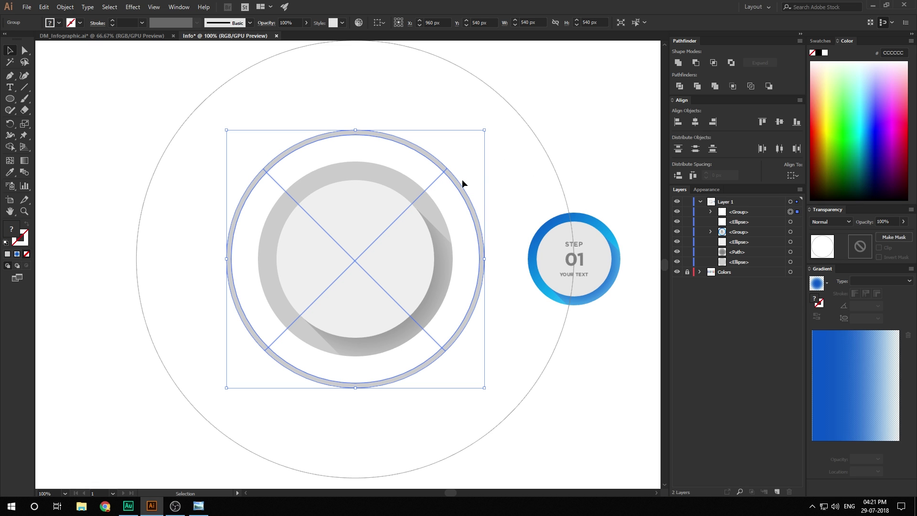
right_click(456, 183)
click(489, 264)
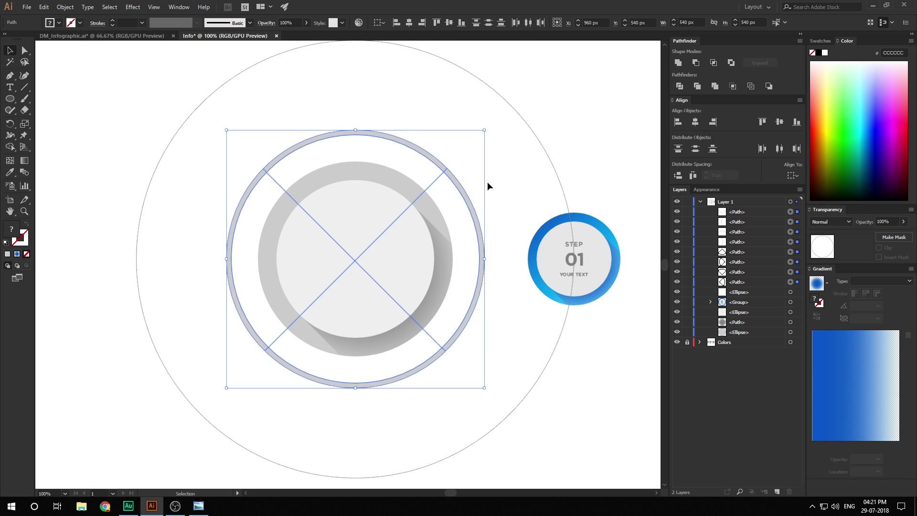
click(487, 181)
click(439, 176)
key(Delete)
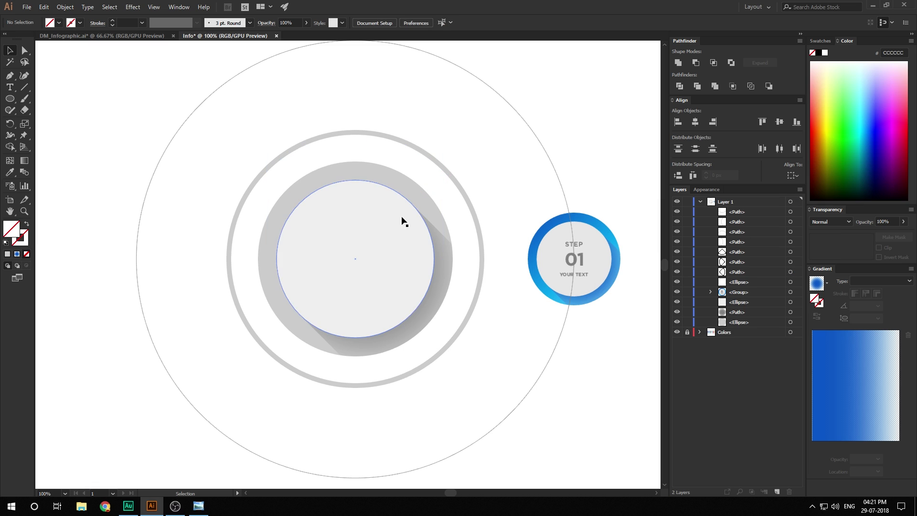
click(276, 181)
key(Delete)
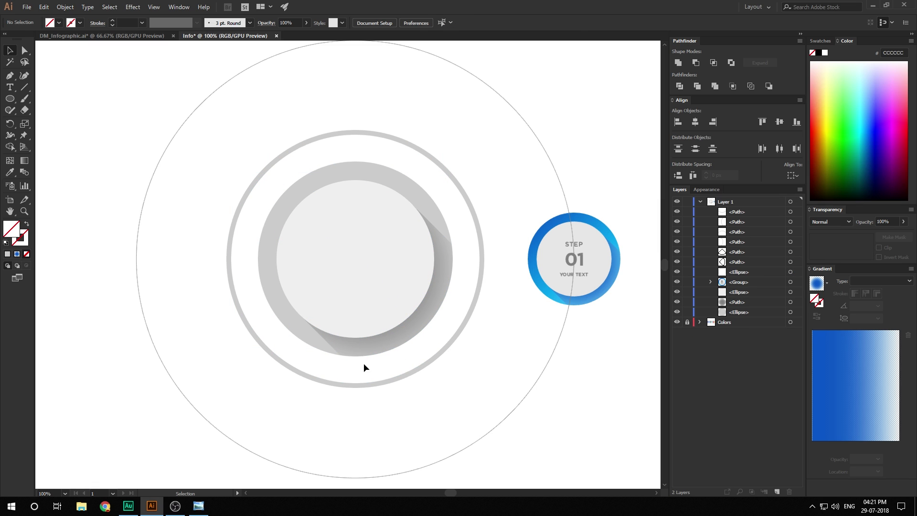
click(279, 341)
key(Delete)
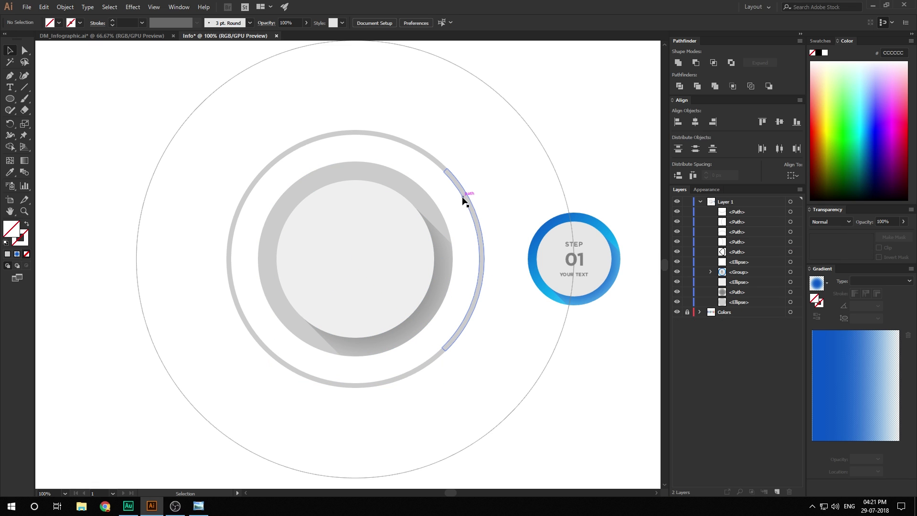
- Check the separate arcs of the outer ring by selecting them one after another
click(484, 196)
click(460, 179)
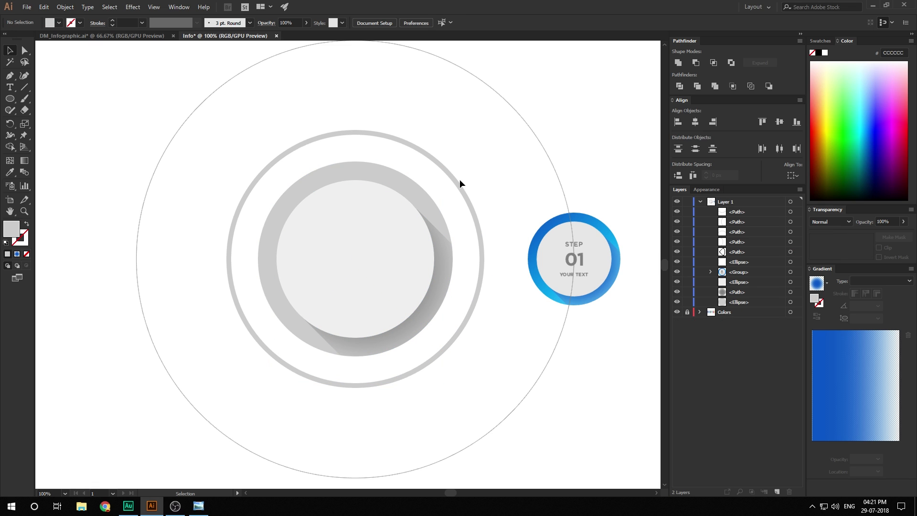
click(246, 189)
click(286, 150)
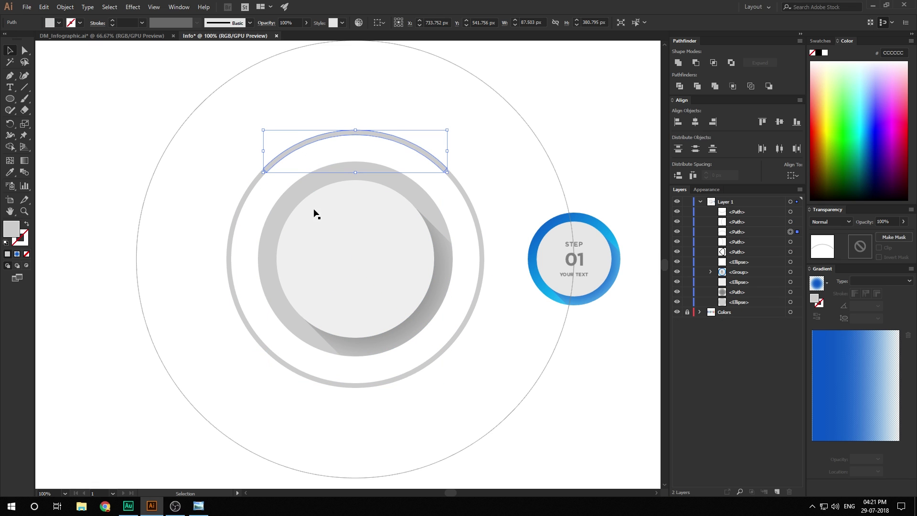
click(364, 382)
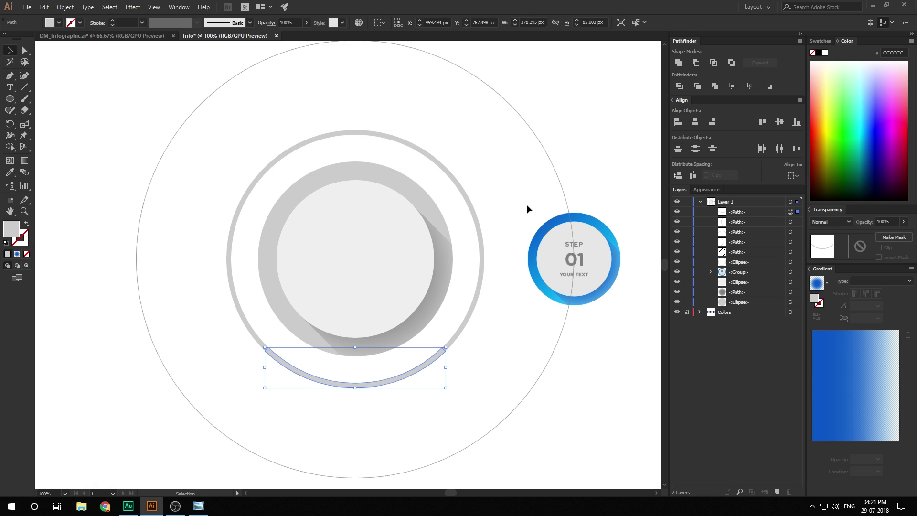
drag(527, 208, 477, 230)
click(477, 206)
click(574, 265)
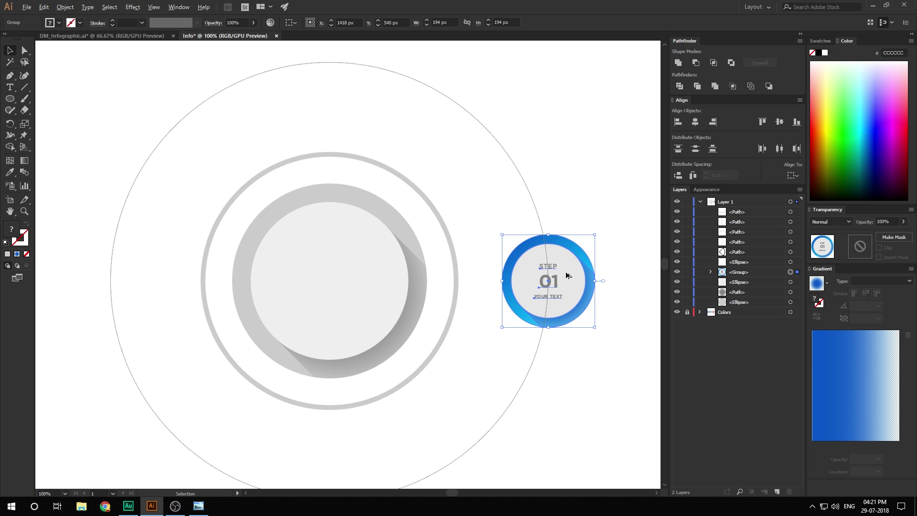
- Fill the outer ring's right arc with the darker grey swatch B3B3B3
click(421, 198)
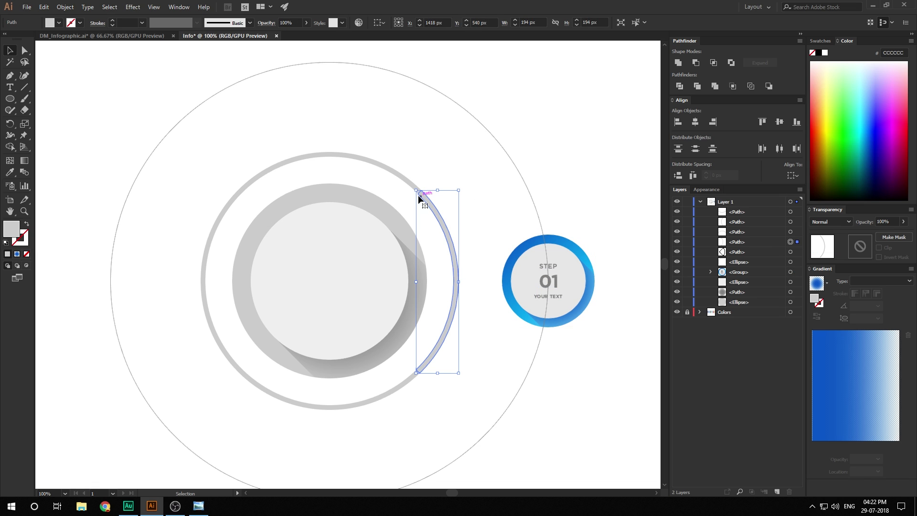
click(58, 23)
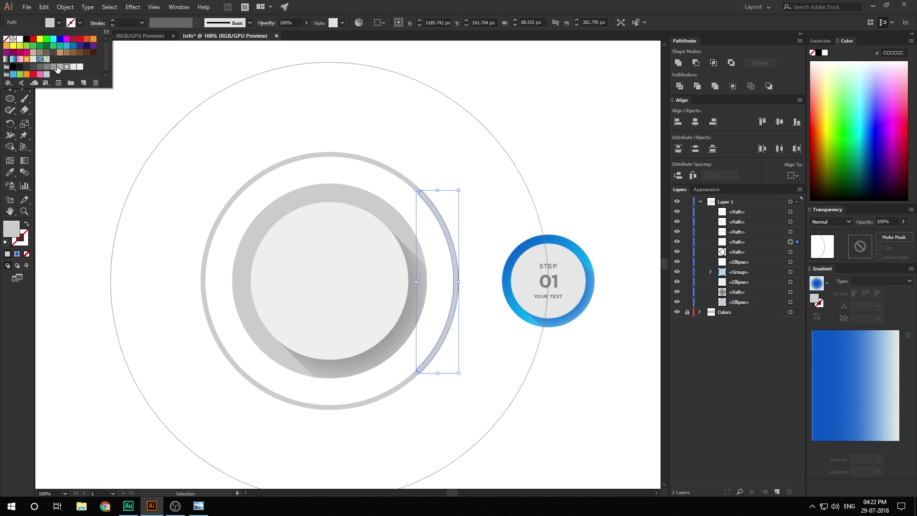
click(58, 67)
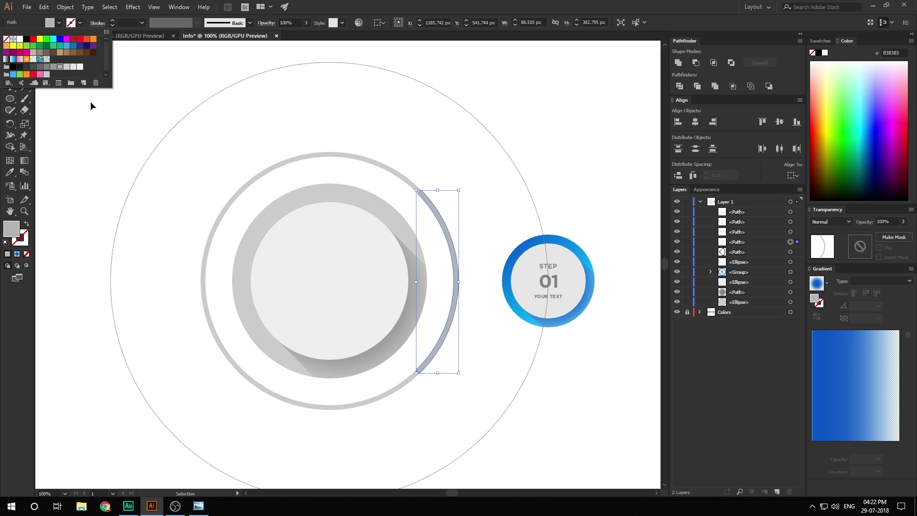
click(177, 228)
- Match the outer ring's left arc to the right arc's darker grey with the Eyedropper
click(211, 233)
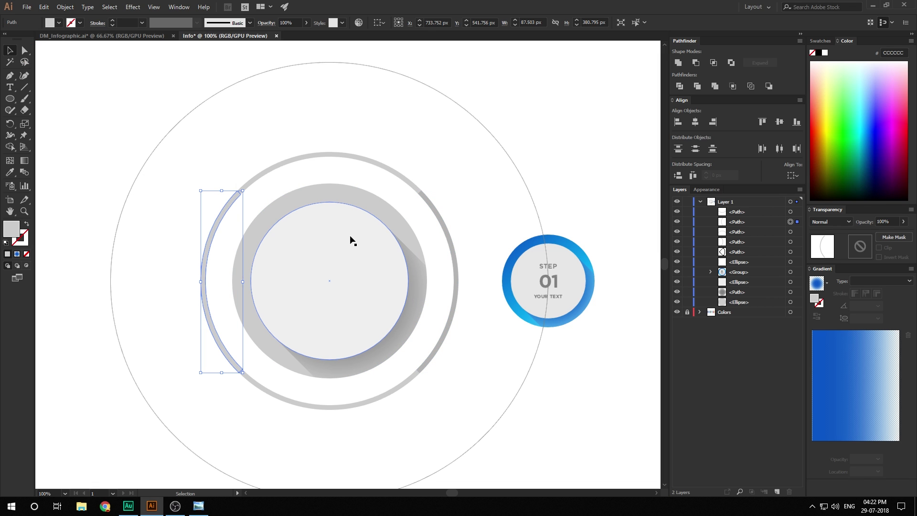
key(i)
click(446, 231)
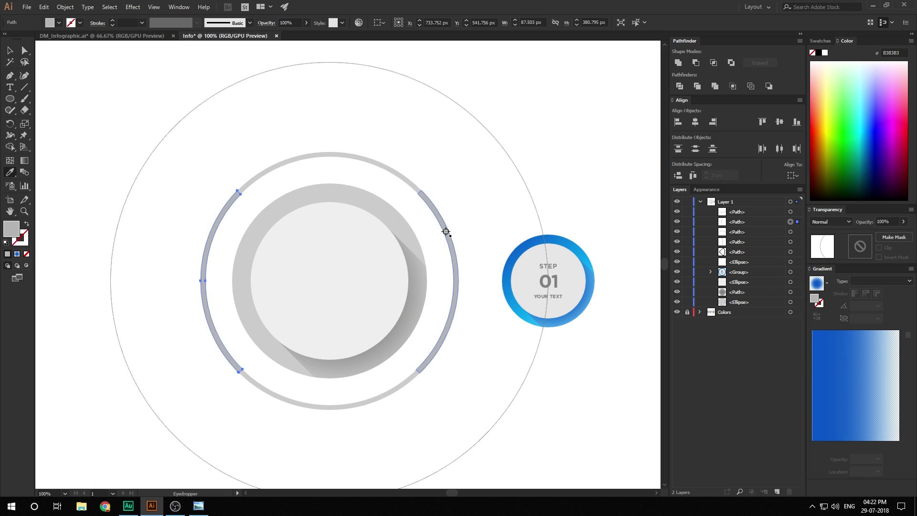
key(v)
- Place two copies of the STEP 01 circle on the large guide circle, one above and one below the original
click(561, 260)
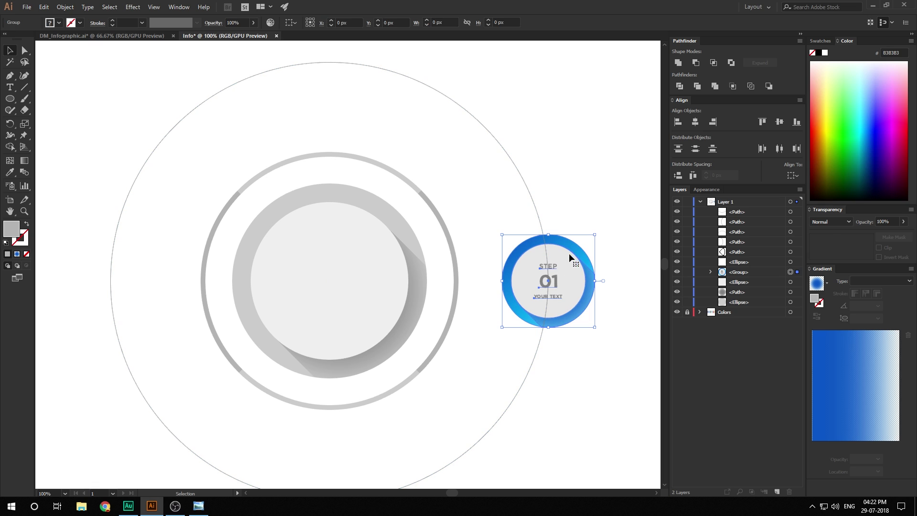
drag(565, 265, 549, 406)
click(553, 127)
click(533, 137)
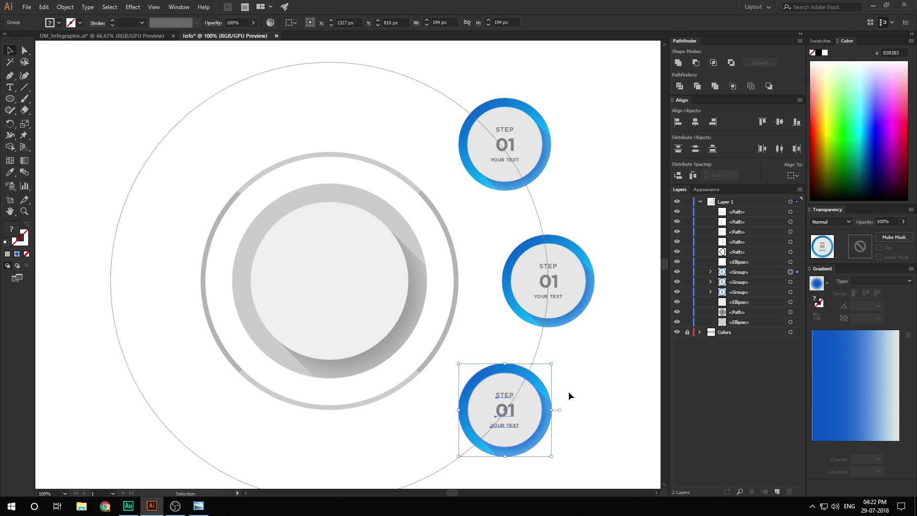
click(569, 395)
- Draw a small grey circle about 24 px wide centred on the midpoint of the outer ring's right arc
scroll(536, 184, right, 1)
scroll(491, 245, down, 1)
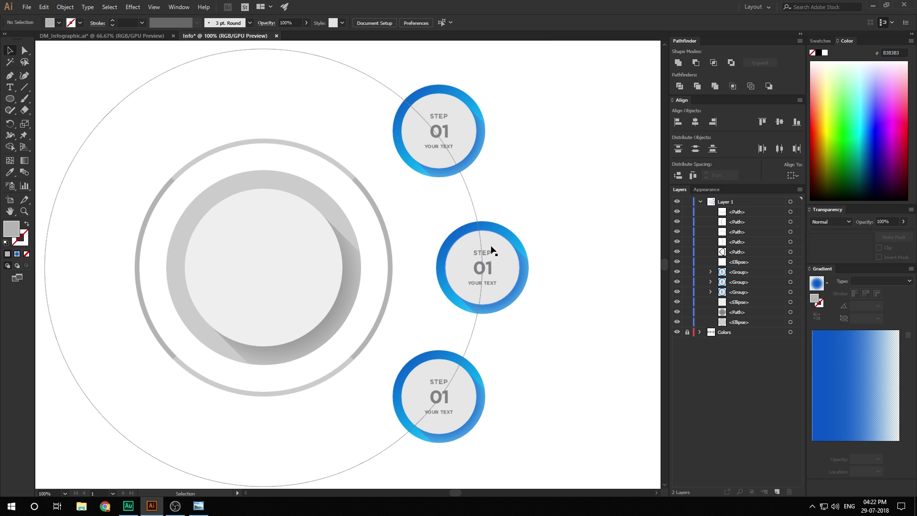
scroll(448, 249, up, 4)
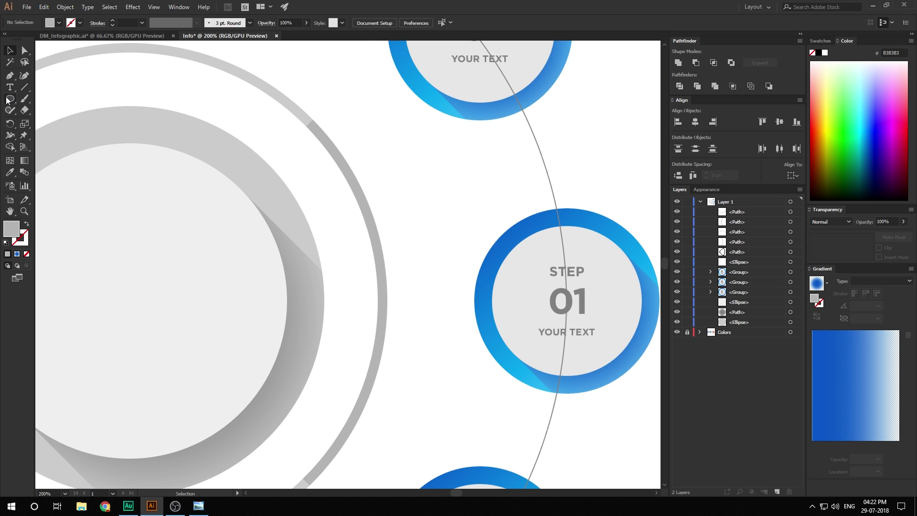
drag(8, 101, 62, 120)
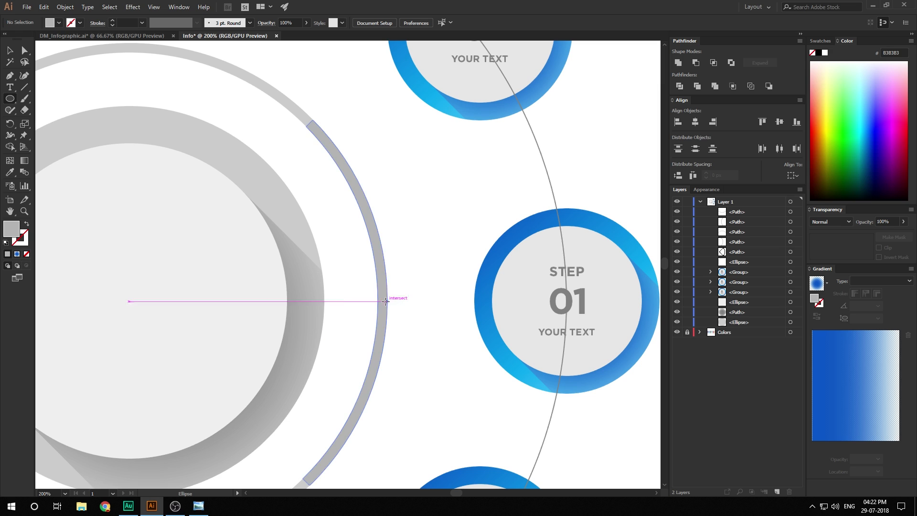
drag(383, 300, 395, 310)
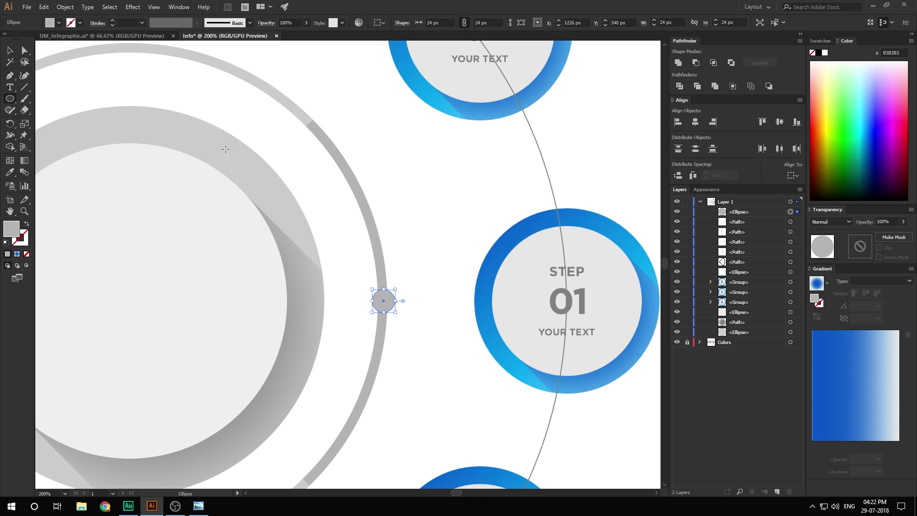
- Fill the small grey dot on the outer ring with solid blue 0956C6 sampled from the middle step circle's ring gradient
key(i)
click(537, 221)
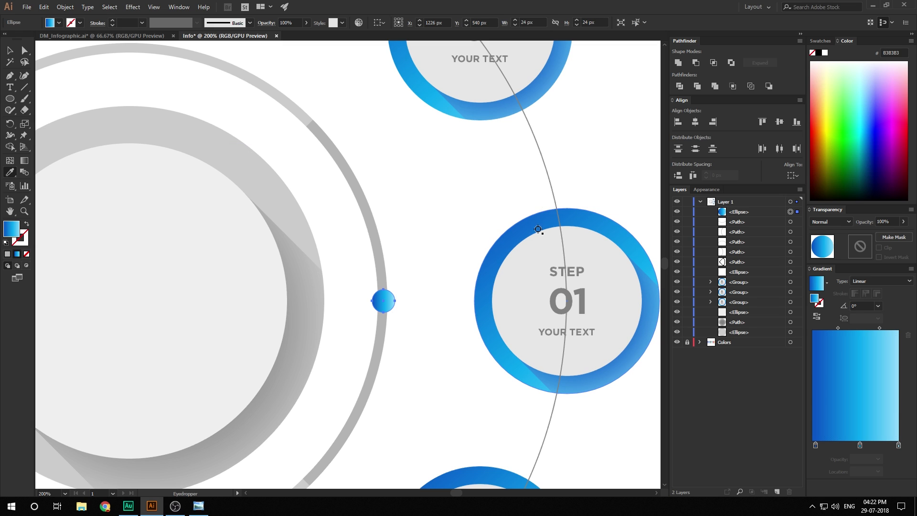
key(v)
double_click(815, 445)
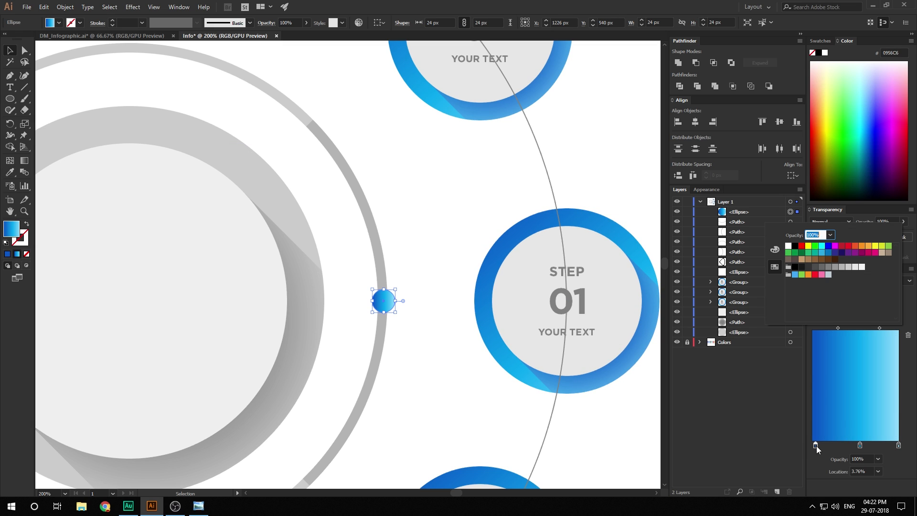
click(775, 250)
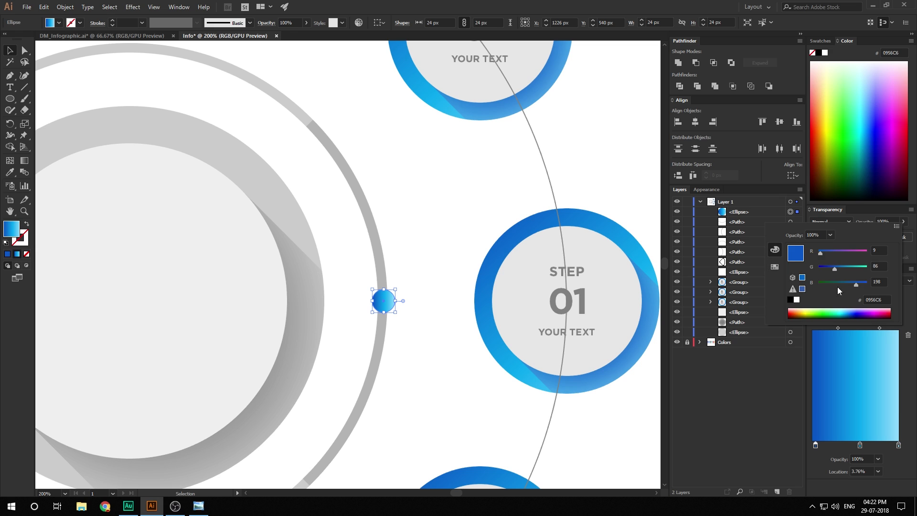
click(884, 300)
key(Return)
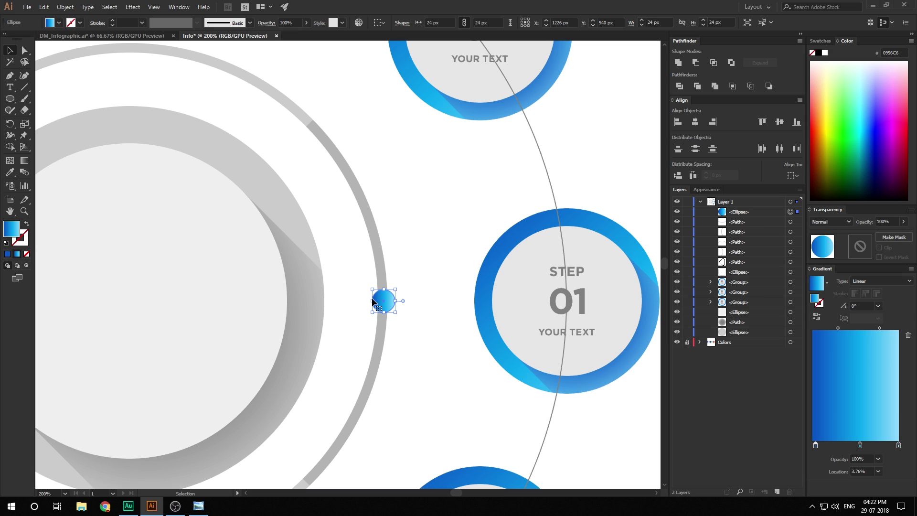
click(7, 254)
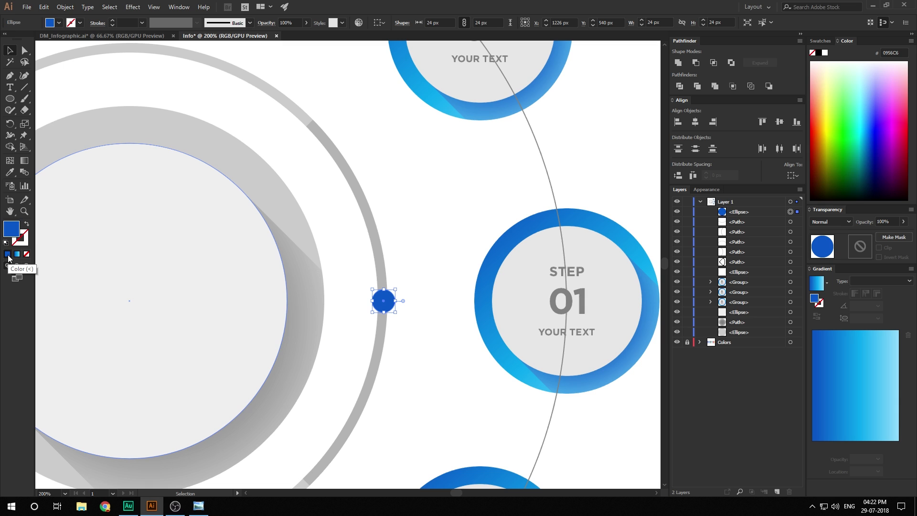
- Brighten the dot's fill to the lighter blue 2783F2
double_click(11, 229)
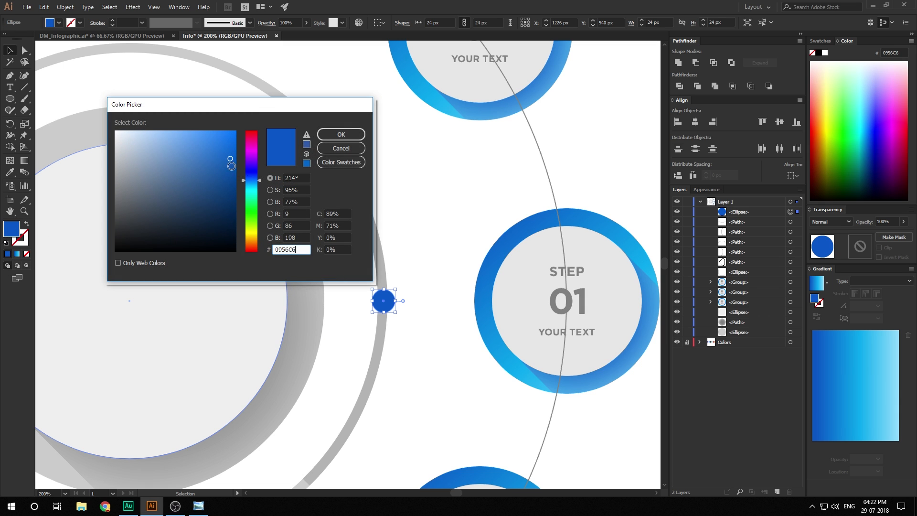
drag(222, 153, 217, 137)
click(339, 135)
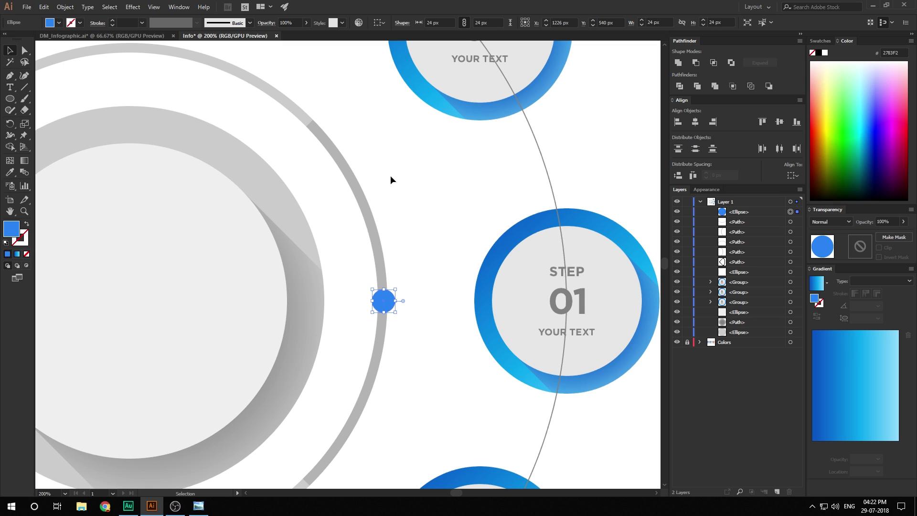
click(424, 211)
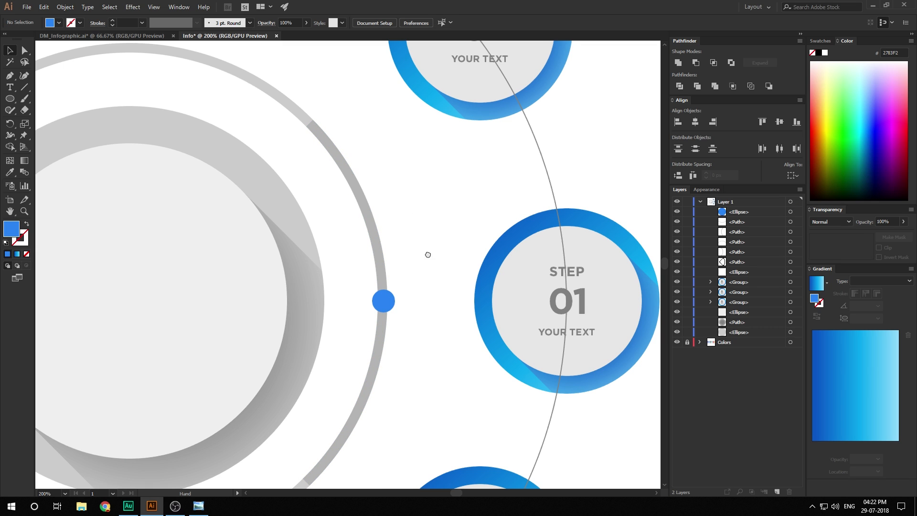
- Draw a thin horizontal bar about 97 × 5 px from the dot's centre to the middle step circle, vertically centred on the dot
drag(428, 254, 401, 243)
scroll(402, 263, up, 1)
drag(17, 98, 43, 98)
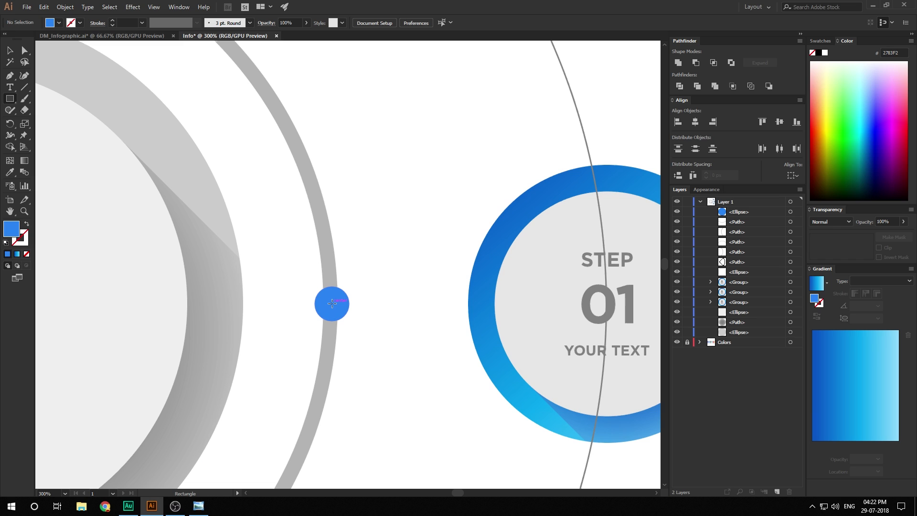
drag(332, 303, 470, 297)
key(v)
click(419, 259)
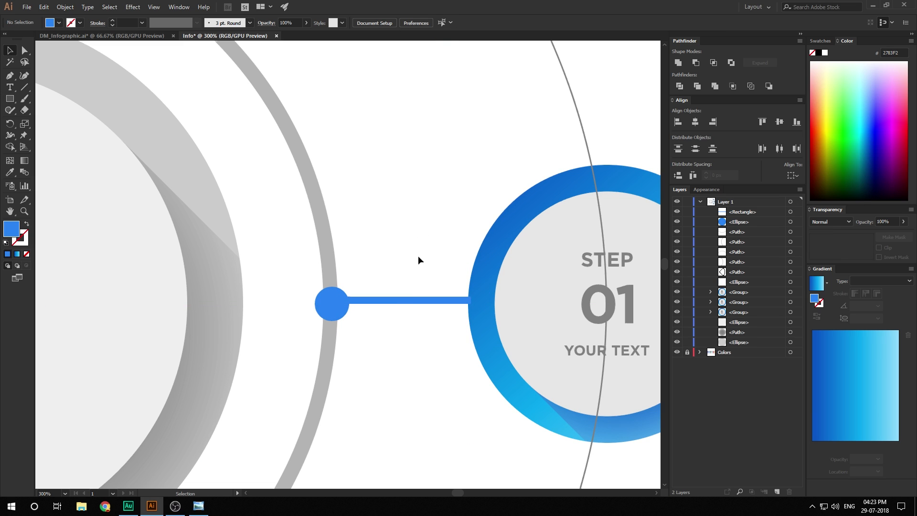
drag(390, 300, 390, 305)
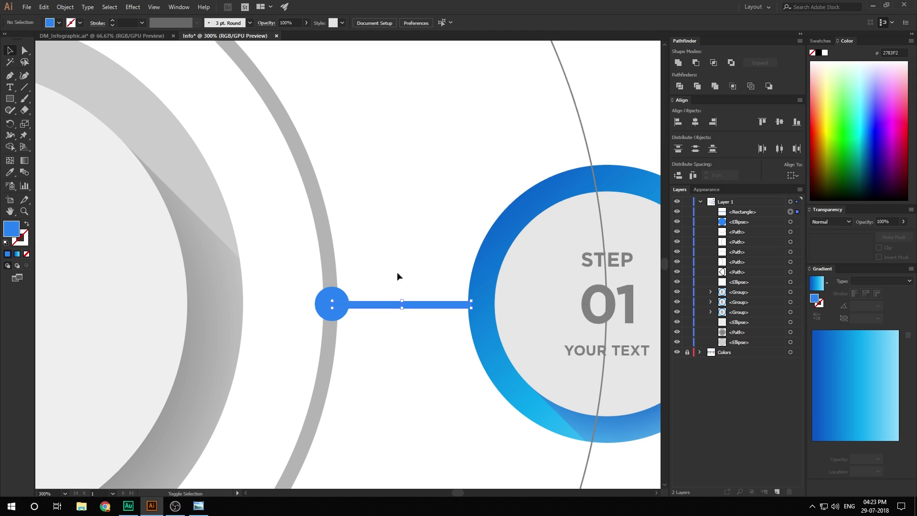
click(395, 205)
- Send the blue connector bar to the back of the layer, behind the dot and the step circle
click(435, 304)
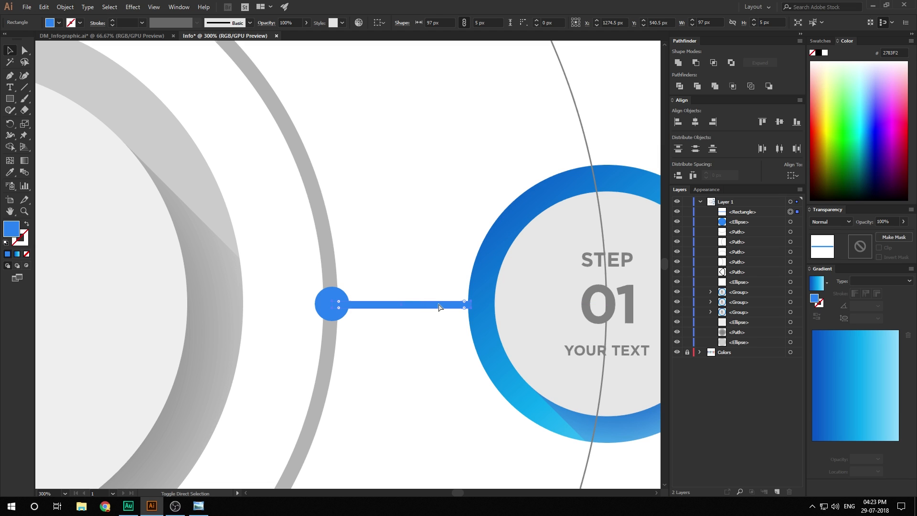
key(ctrl+shift+bracketleft)
click(422, 228)
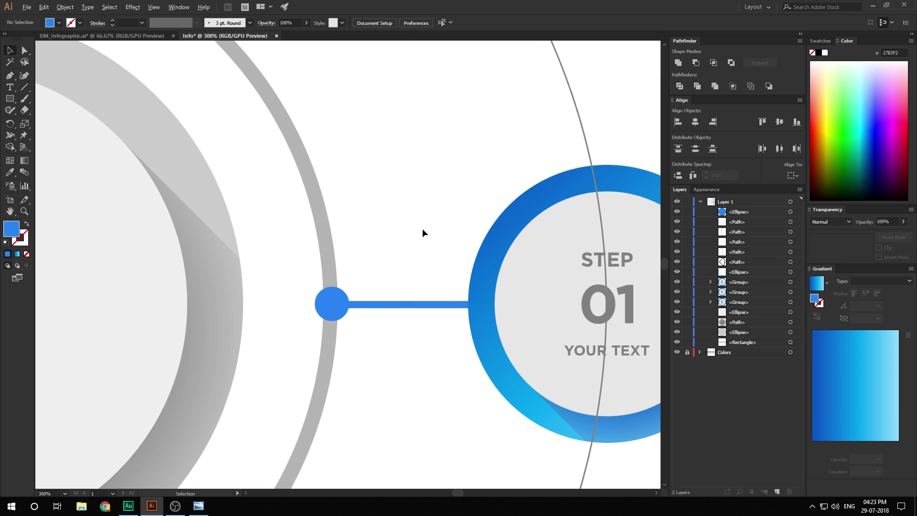
scroll(422, 229, down, 5)
scroll(423, 228, down, 2)
scroll(422, 229, up, 7)
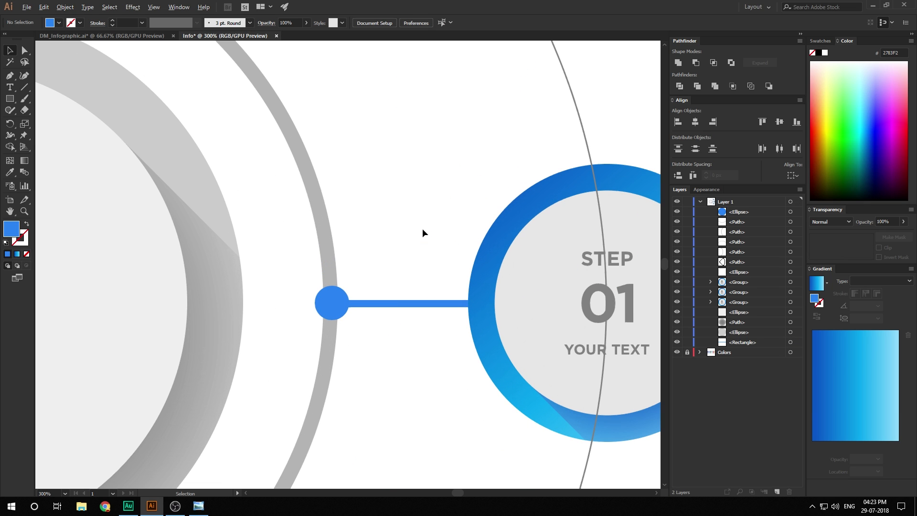
- Thicken the blue connector bar evenly about its horizontal centre line
click(399, 303)
scroll(403, 304, up, 2)
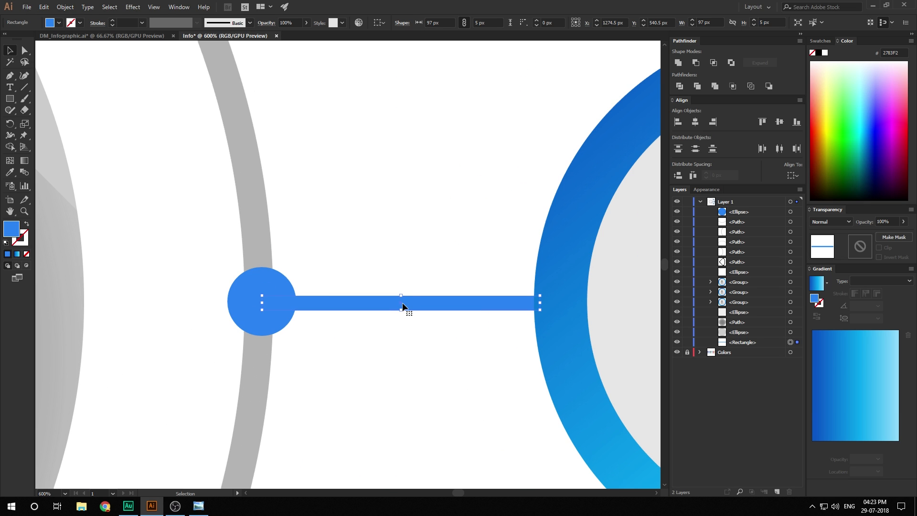
drag(402, 297, 401, 293)
click(399, 248)
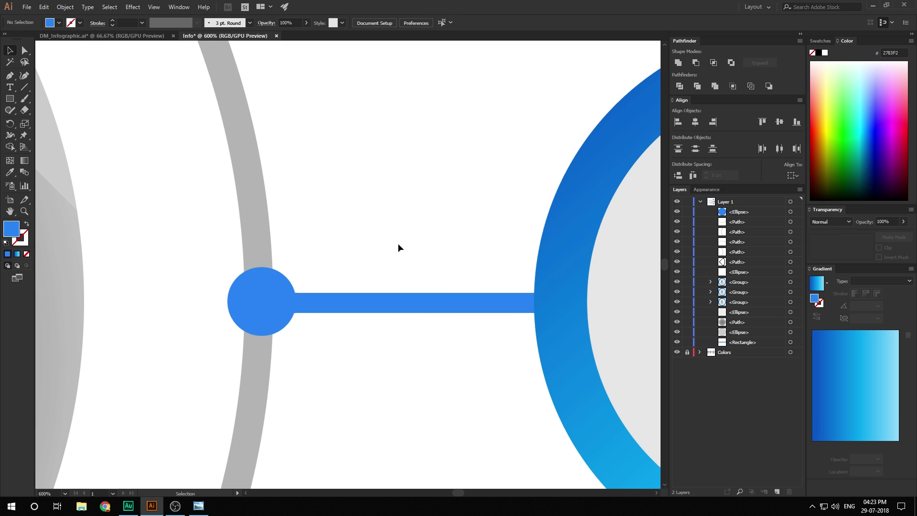
scroll(394, 243, down, 3)
scroll(394, 243, down, 2)
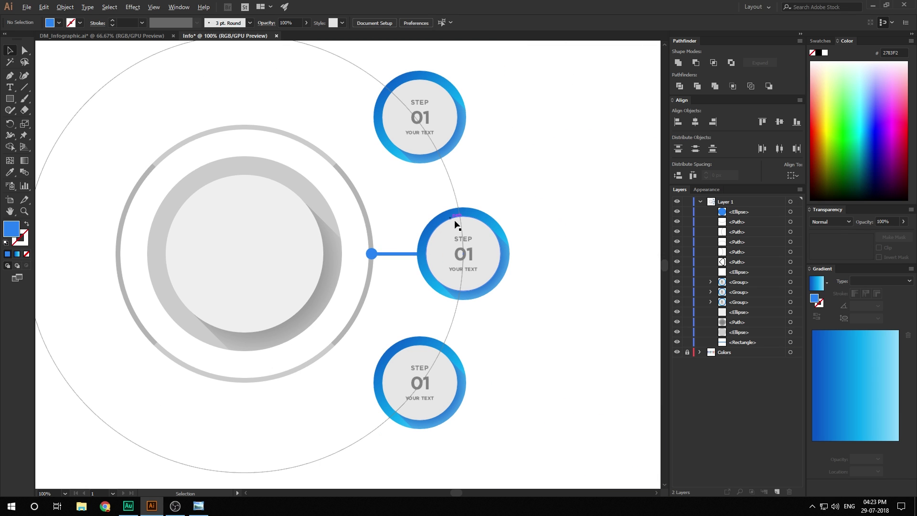
- Ungroup the upper step circle so its ring and shadow can be edited separately
scroll(391, 220, up, 2)
scroll(378, 301, up, 2)
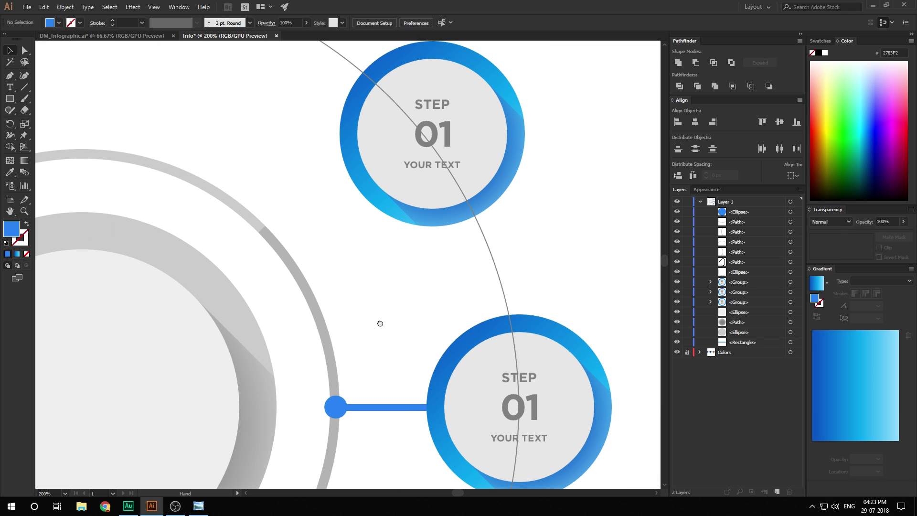
drag(394, 378, 343, 388)
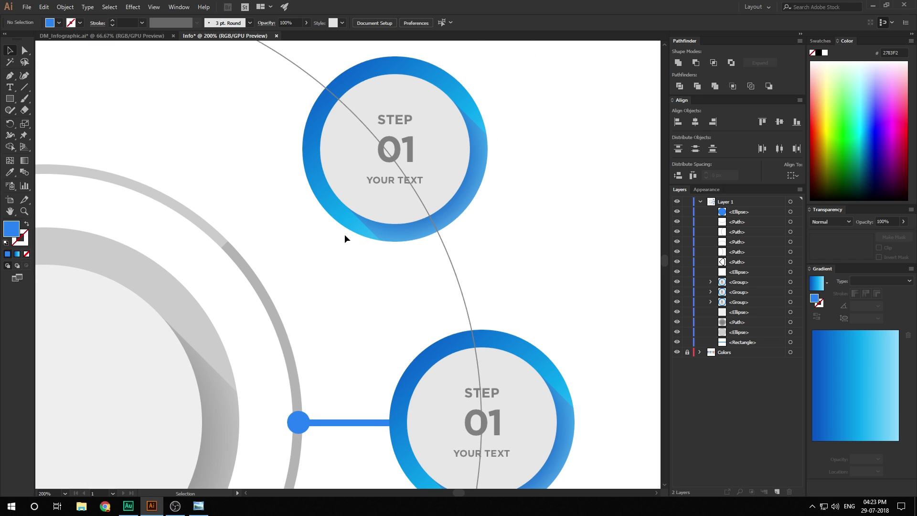
click(470, 105)
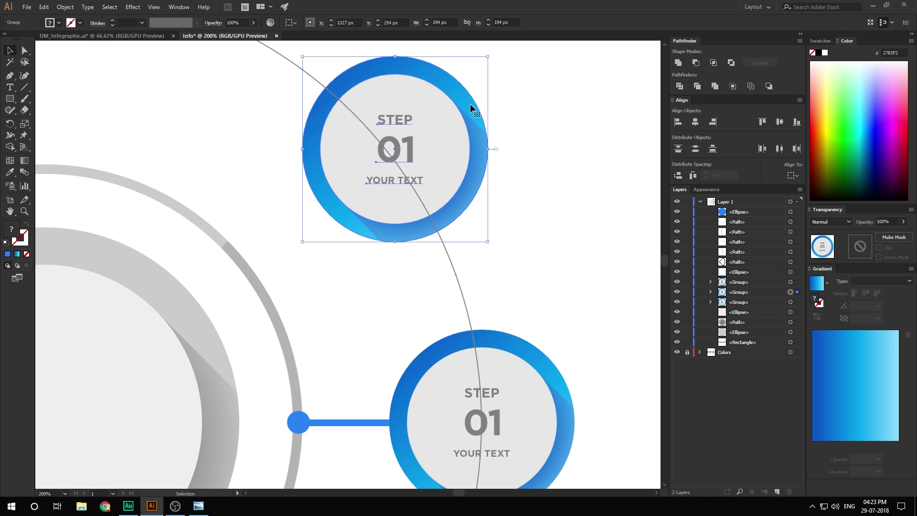
right_click(470, 104)
click(516, 184)
click(518, 190)
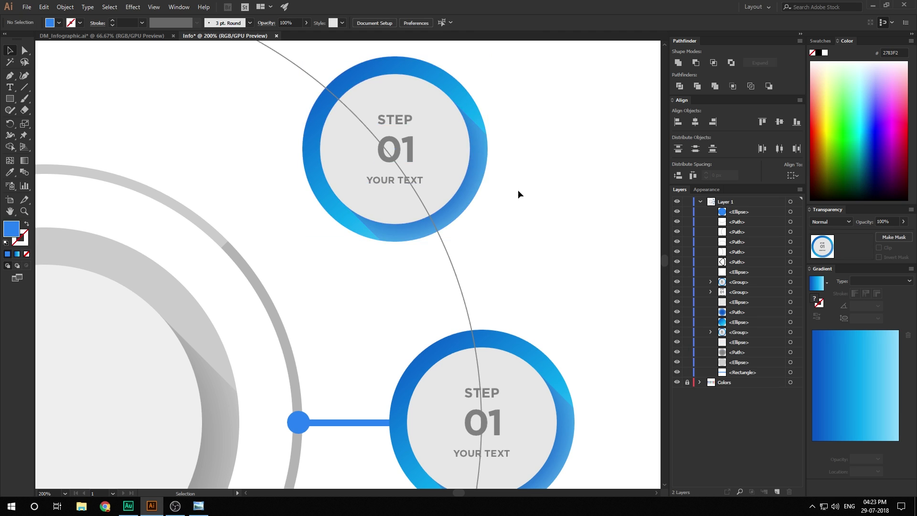
- Apply the light purple gradient from the lower row of colour samples to the upper step circle's outer ring
key(ctrl+1)
drag(522, 186, 571, 314)
drag(447, 278, 483, 253)
scroll(457, 247, down, 1)
click(539, 240)
key(i)
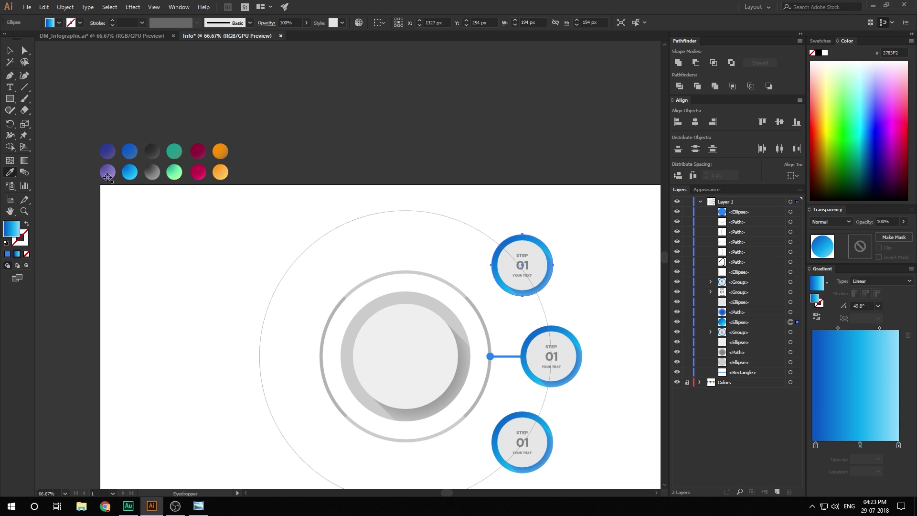
click(107, 174)
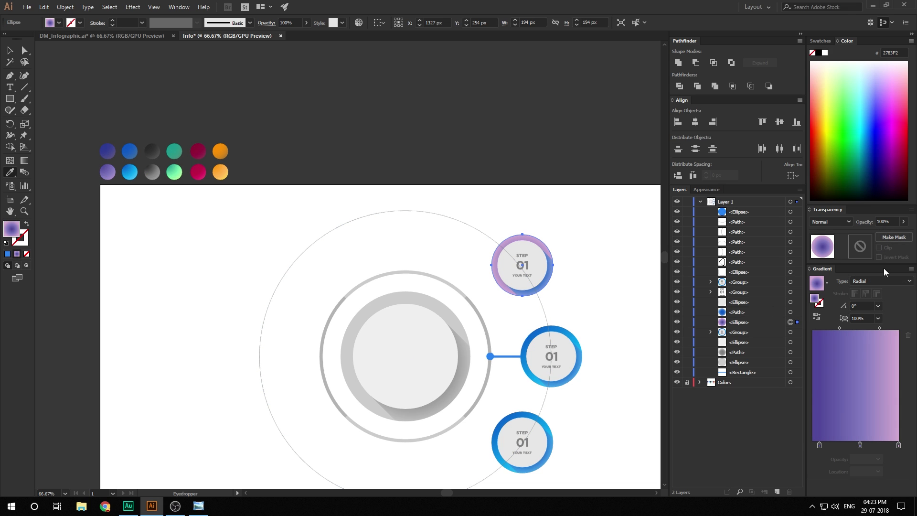
- Change the purple ring's gradient to linear and angle it diagonally at about -47.9° from upper left to lower right
click(874, 281)
click(867, 290)
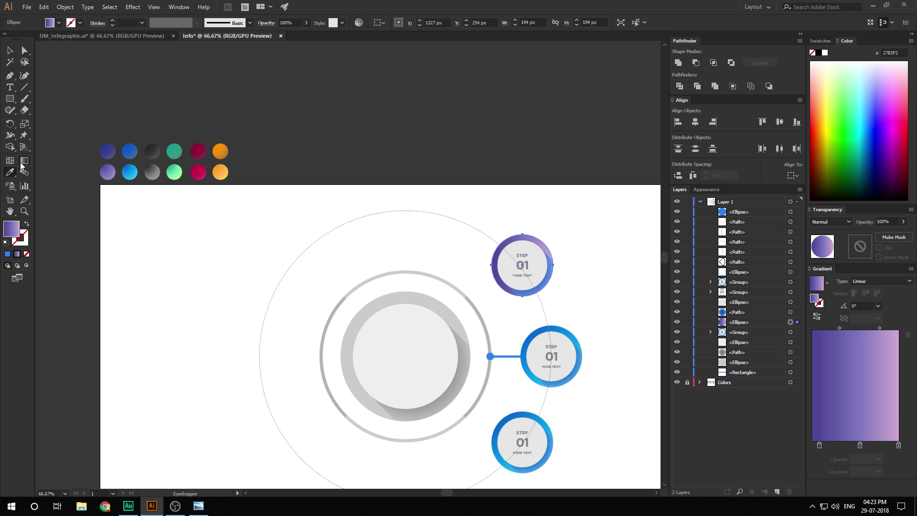
key(g)
drag(493, 233, 555, 301)
key(v)
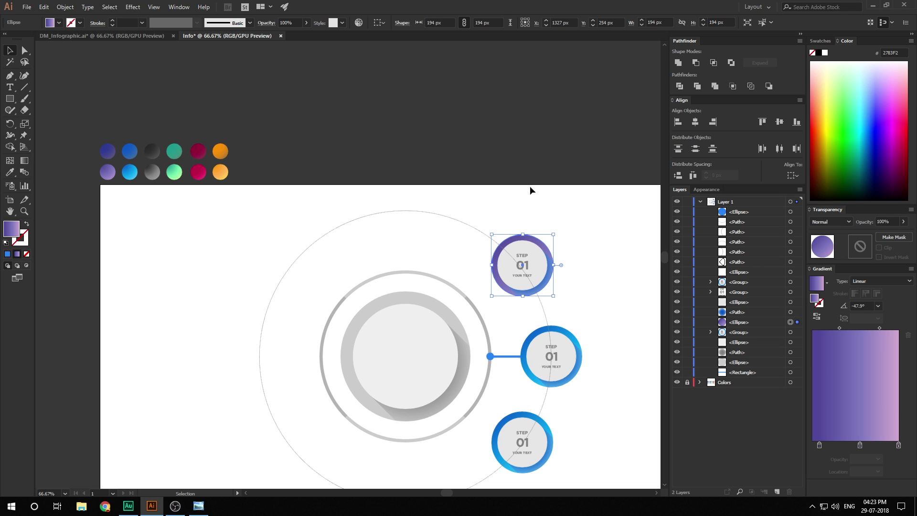
click(579, 284)
- Recolour the purple circle's long-shadow shape with the dark indigo gradient from the upper row of colour samples
click(549, 281)
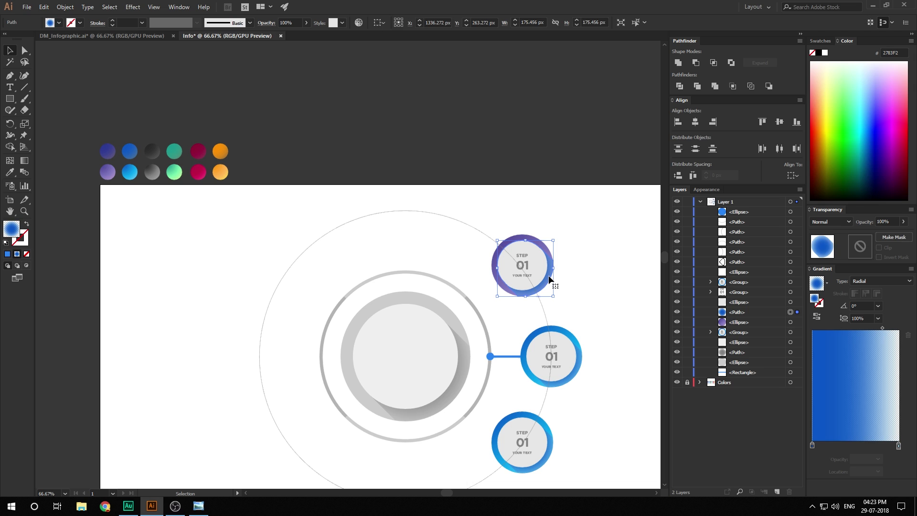
key(i)
click(109, 151)
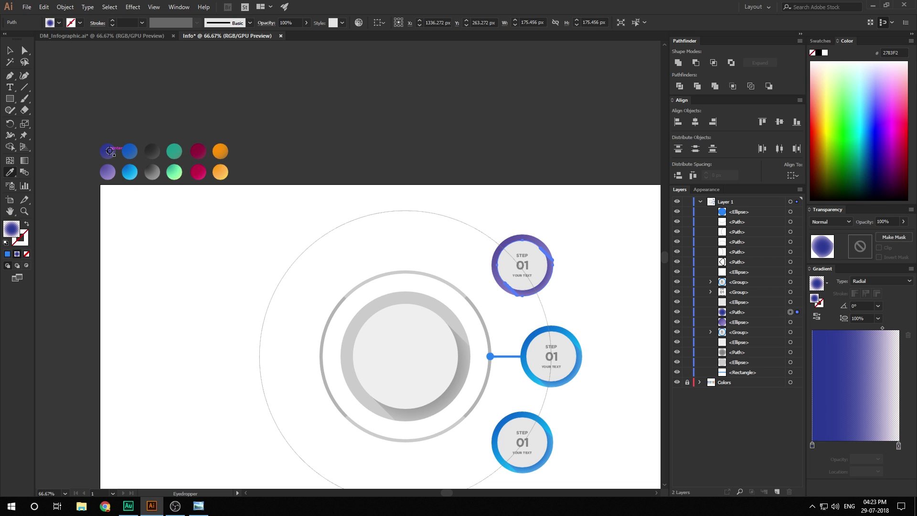
key(v)
click(601, 447)
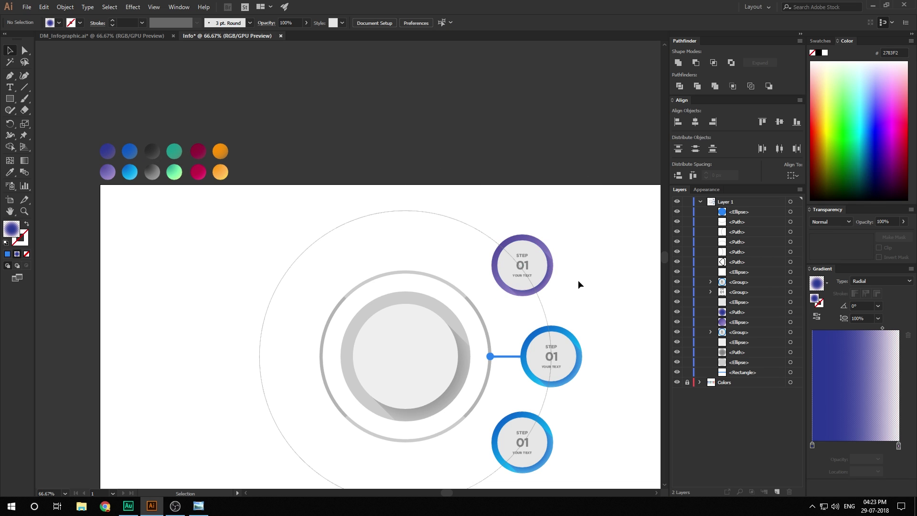
scroll(580, 285, up, 2)
scroll(515, 214, down, 3)
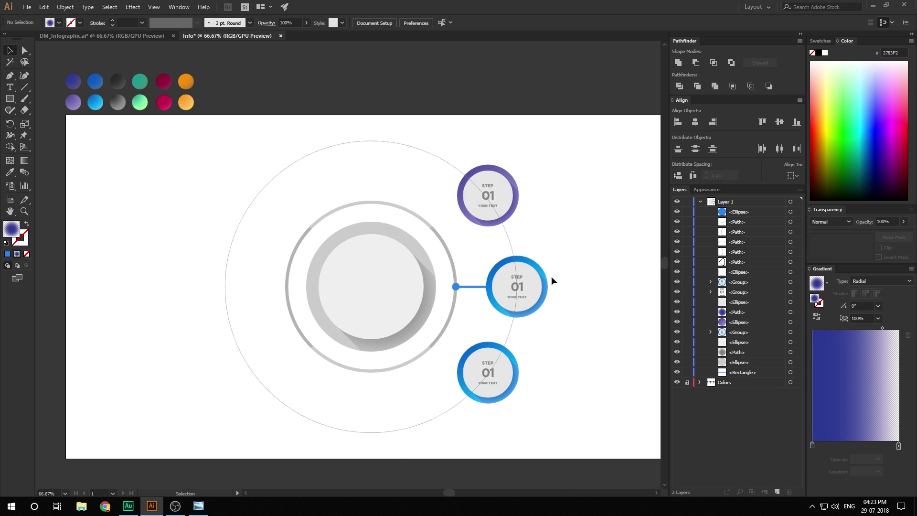
- Connect the purple step circle to the outer ring with a blue dot and diagonal bar, and group the circle's parts
scroll(495, 216, up, 1)
scroll(495, 217, up, 1)
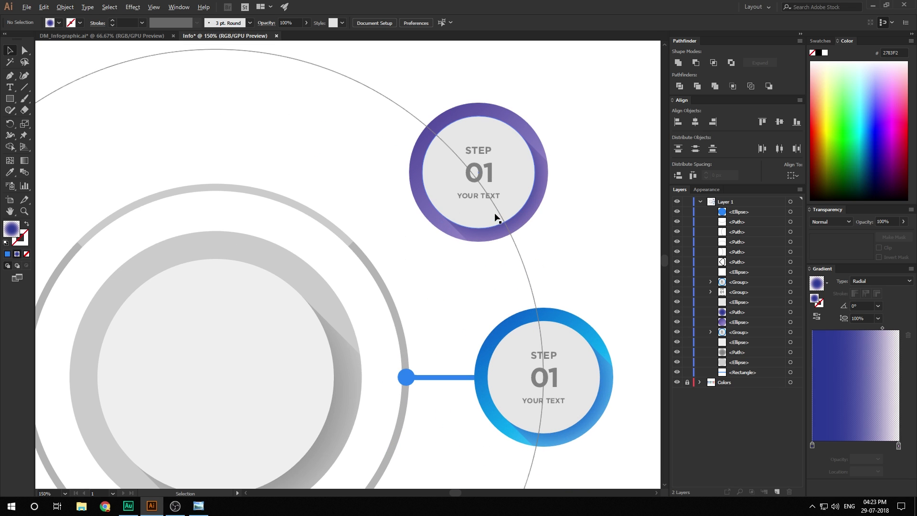
scroll(426, 231, up, 1)
scroll(425, 231, left, 2)
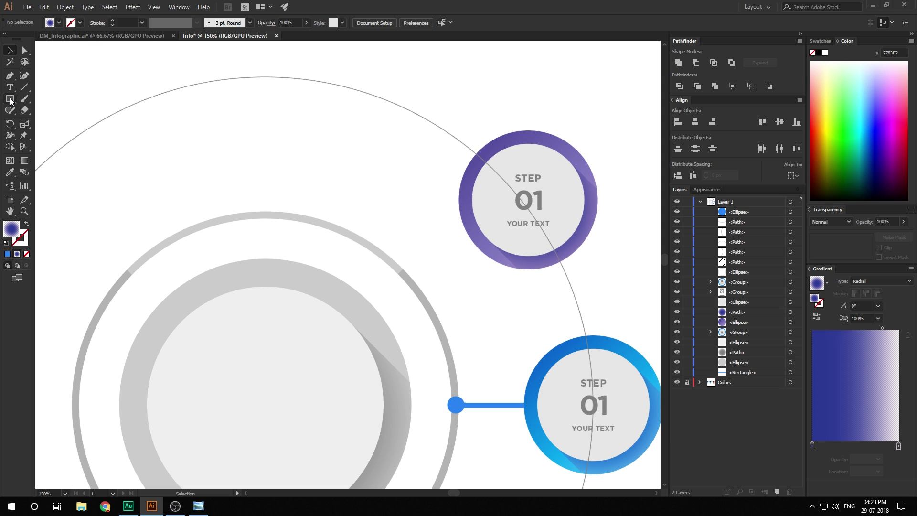
click(11, 100)
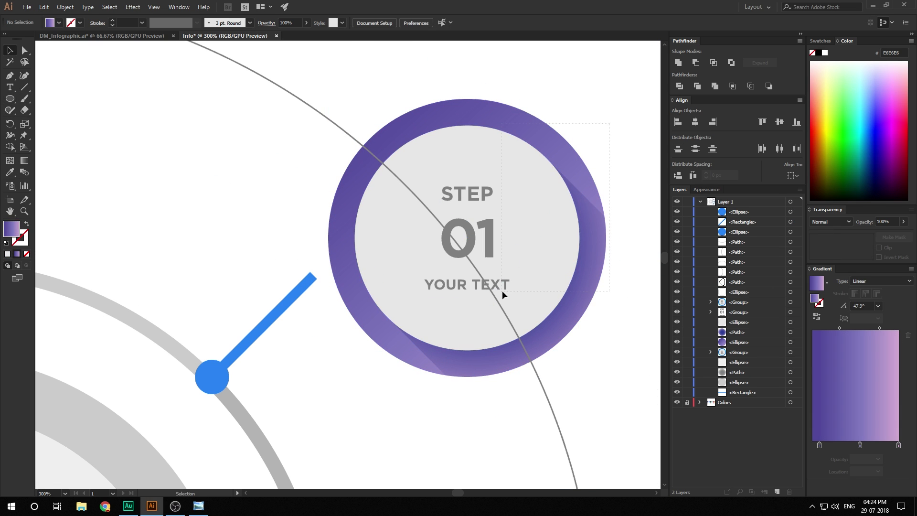
drag(501, 292, 385, 236)
click(213, 370)
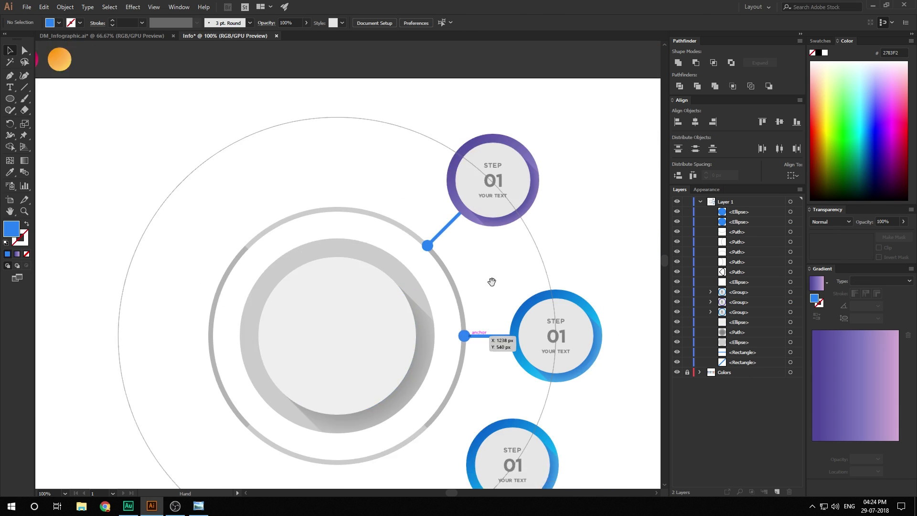
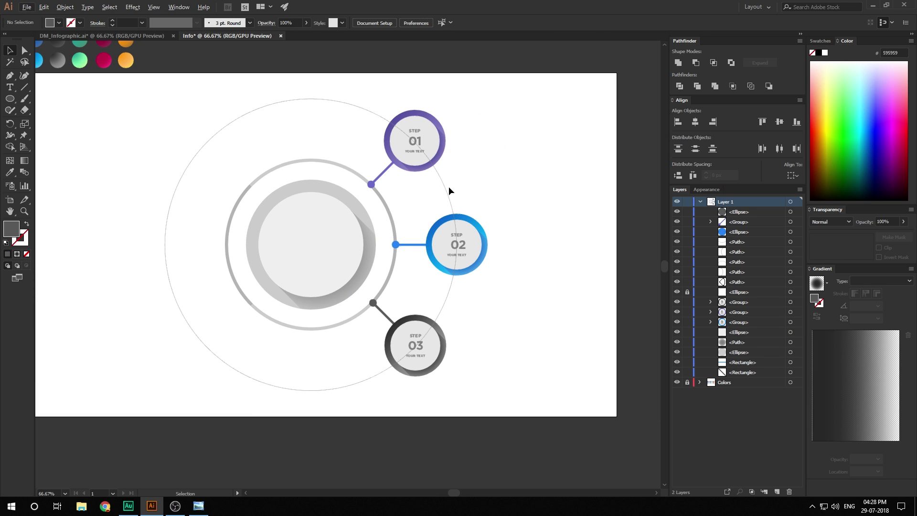
scroll(446, 202, up, 1)
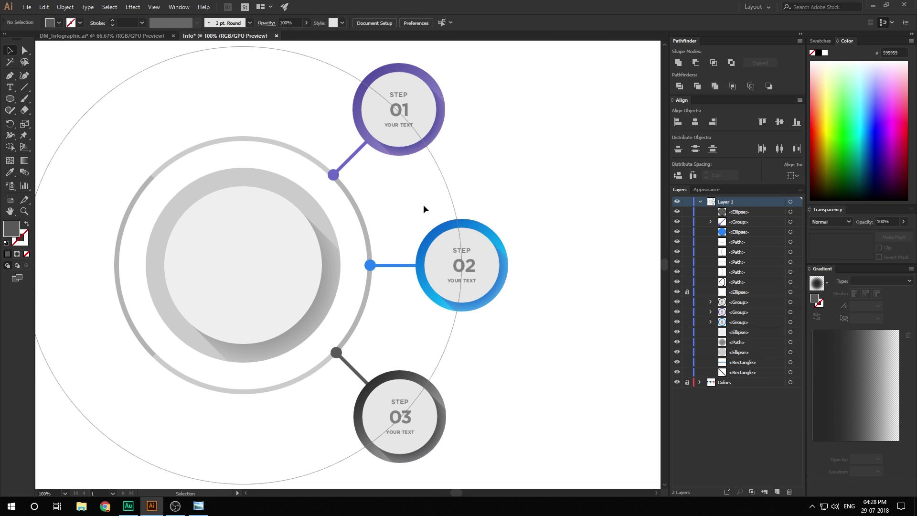
- Fill the ring's arc between the purple and dark grey dots with a linear gradient and add a middle stop at 48.92%
click(366, 232)
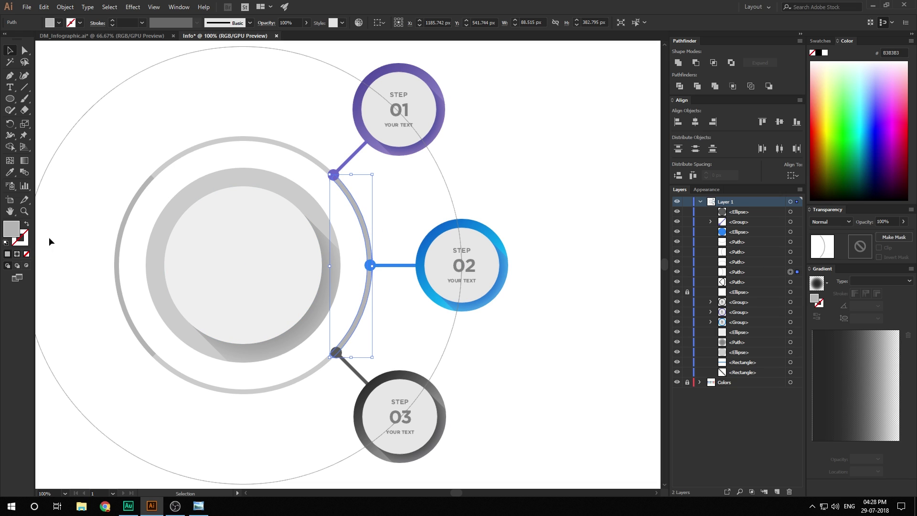
click(17, 254)
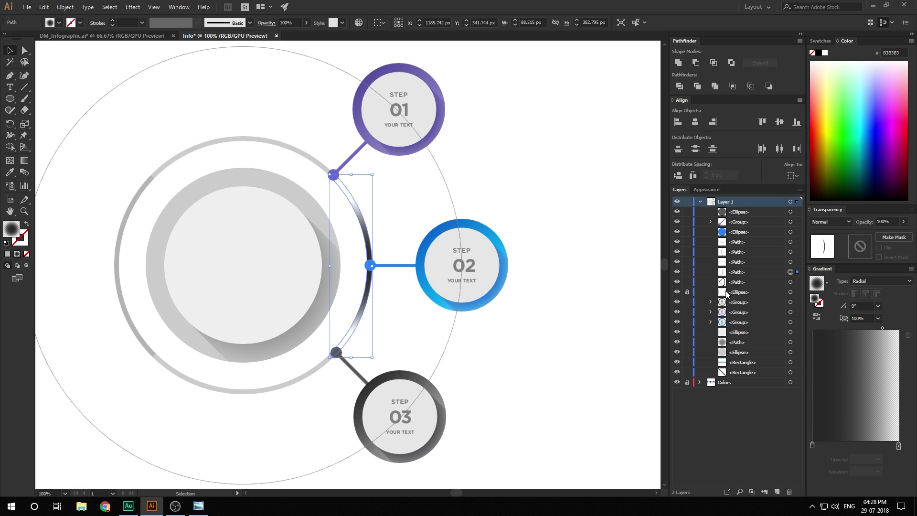
click(875, 281)
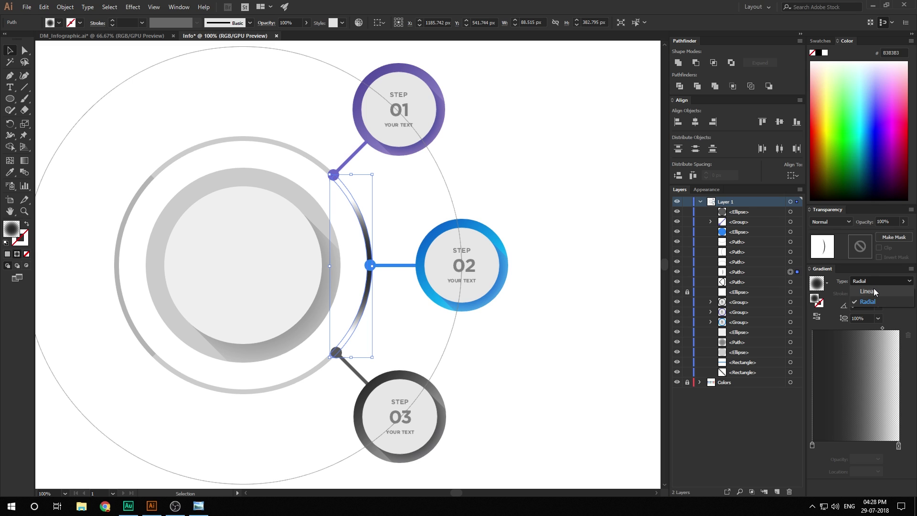
click(873, 290)
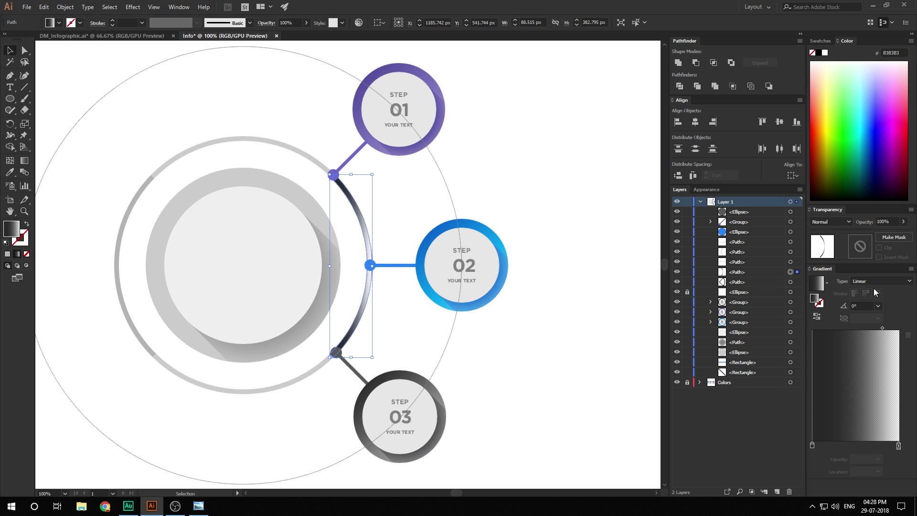
click(855, 446)
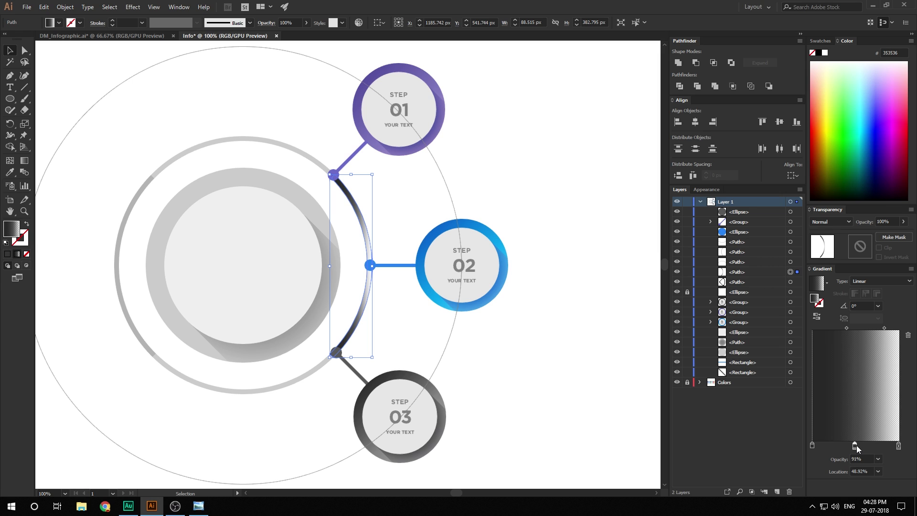
- Set the first stop of the arc's gradient to vivid violet 8F15FF
double_click(812, 445)
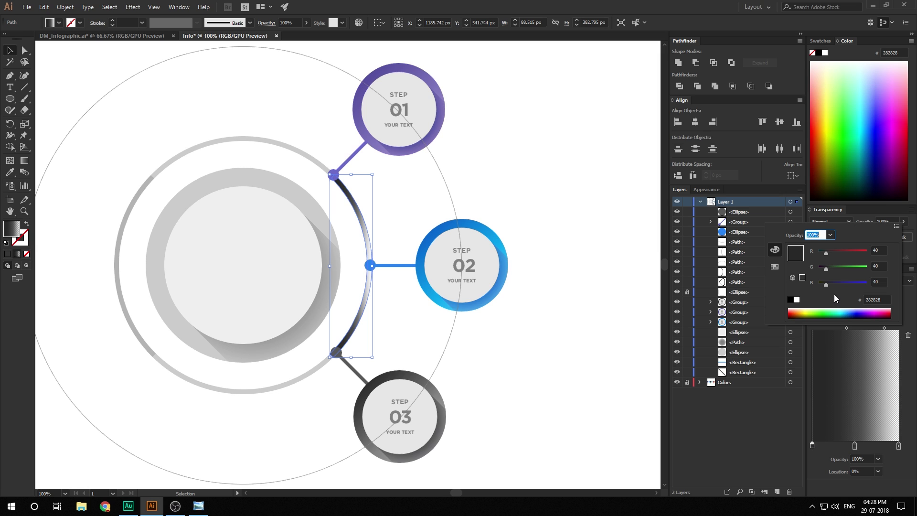
click(872, 311)
drag(872, 312, 866, 312)
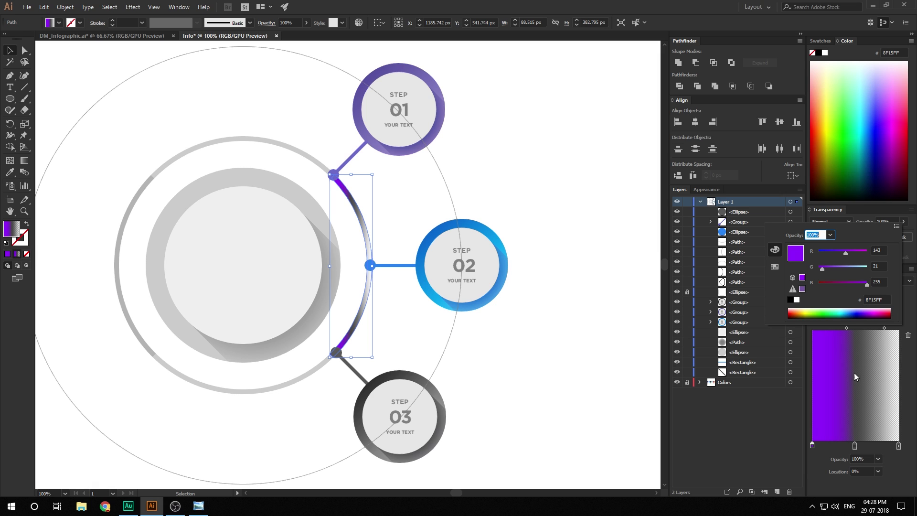
click(552, 211)
- Copy the purple connector's fill colour 6E69C9 and apply it to the first stop of the arc's gradient
click(349, 160)
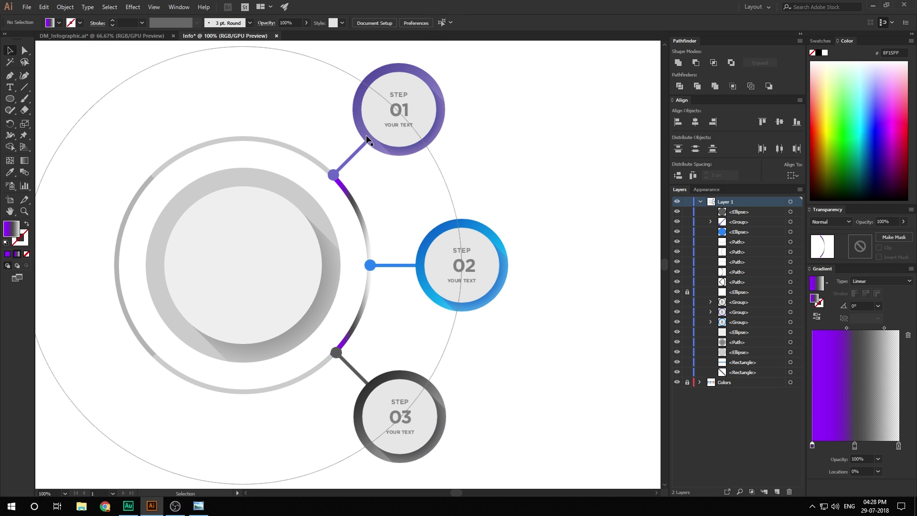
double_click(13, 229)
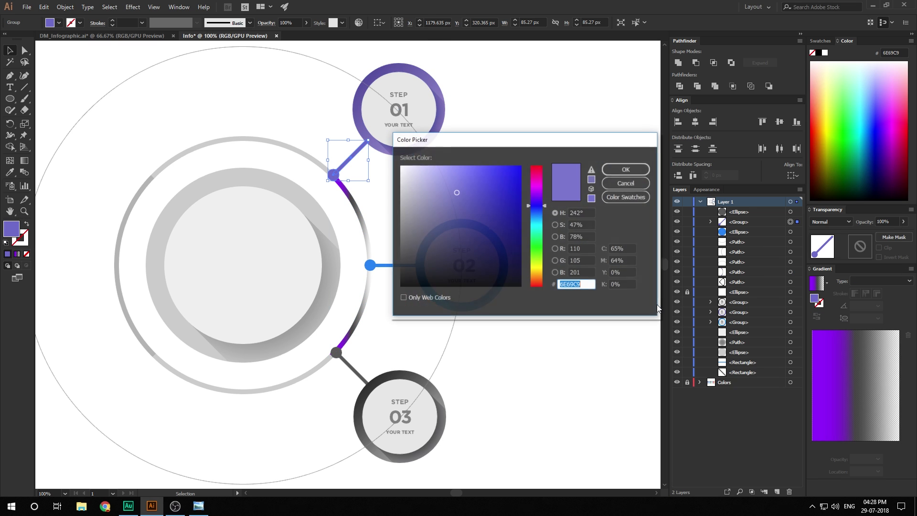
click(623, 170)
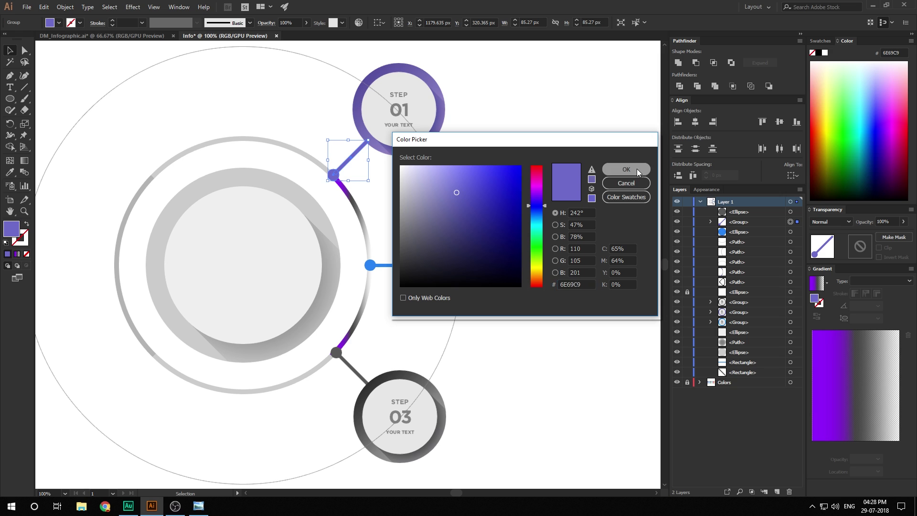
click(364, 302)
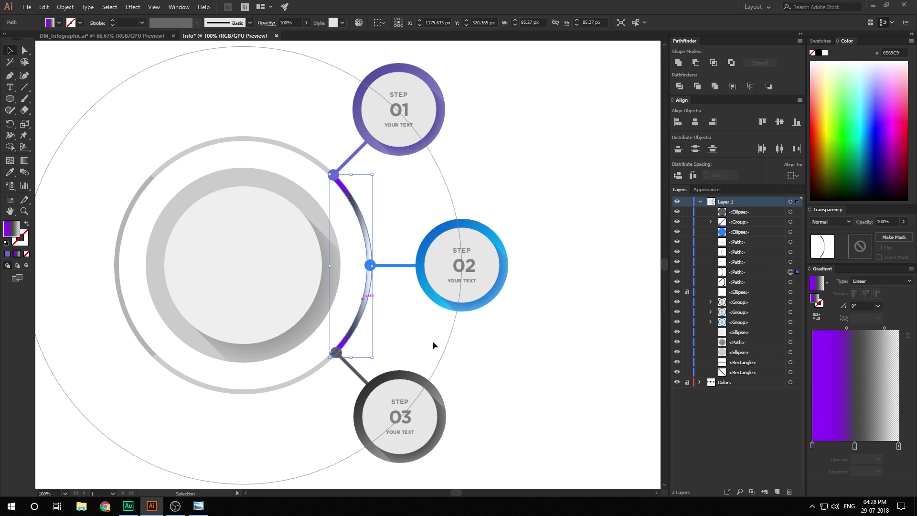
double_click(812, 447)
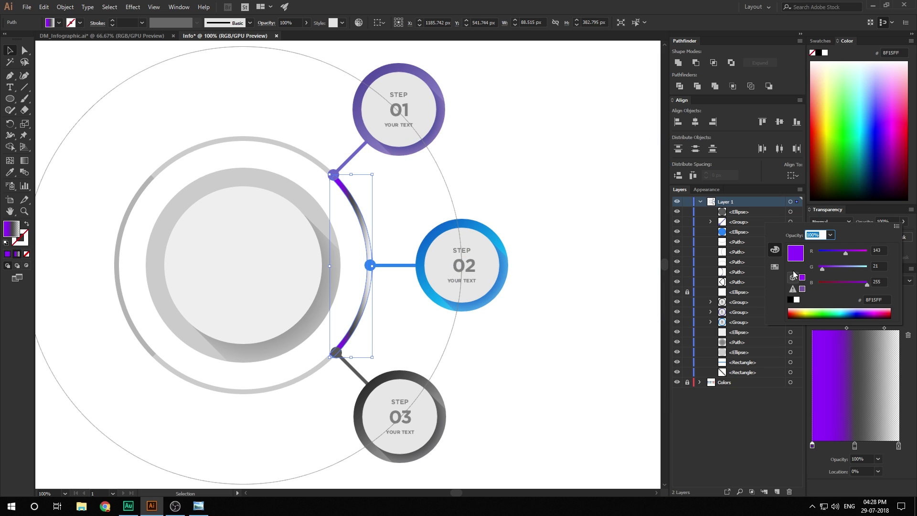
click(886, 295)
text(6E69C5)
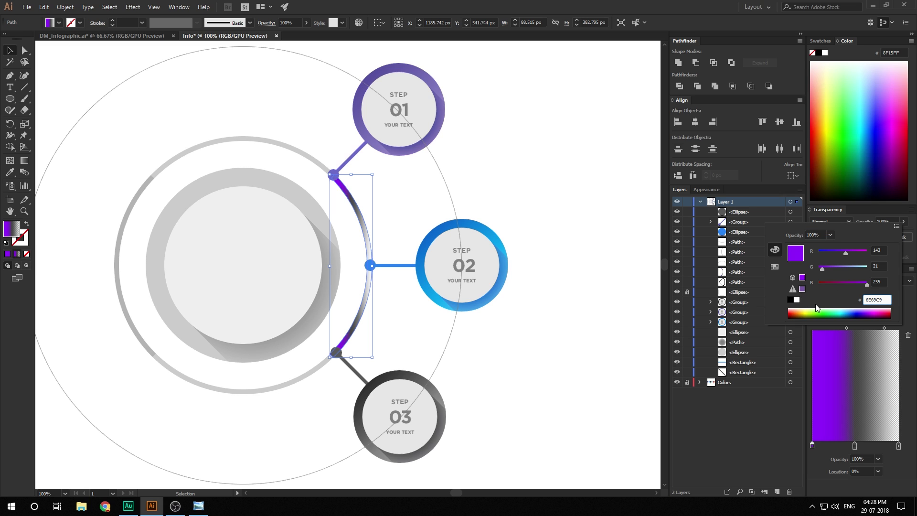
key(Return)
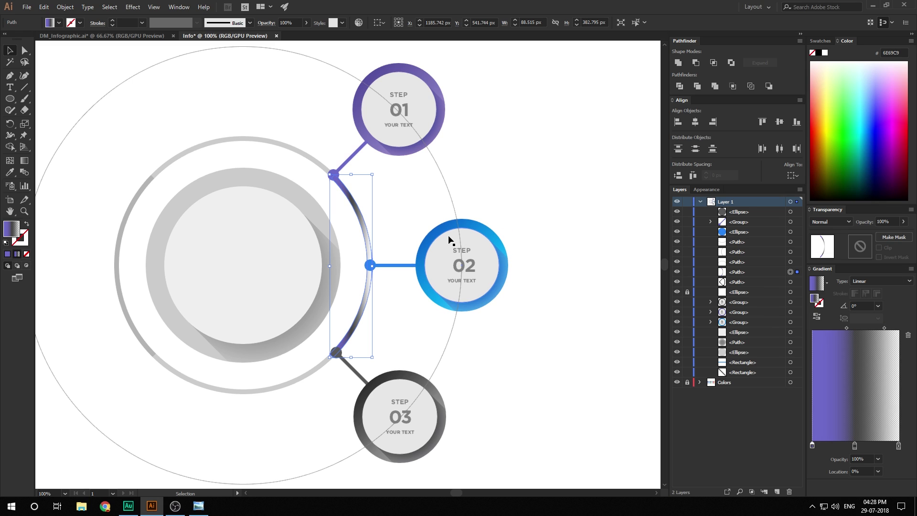
click(480, 175)
click(493, 237)
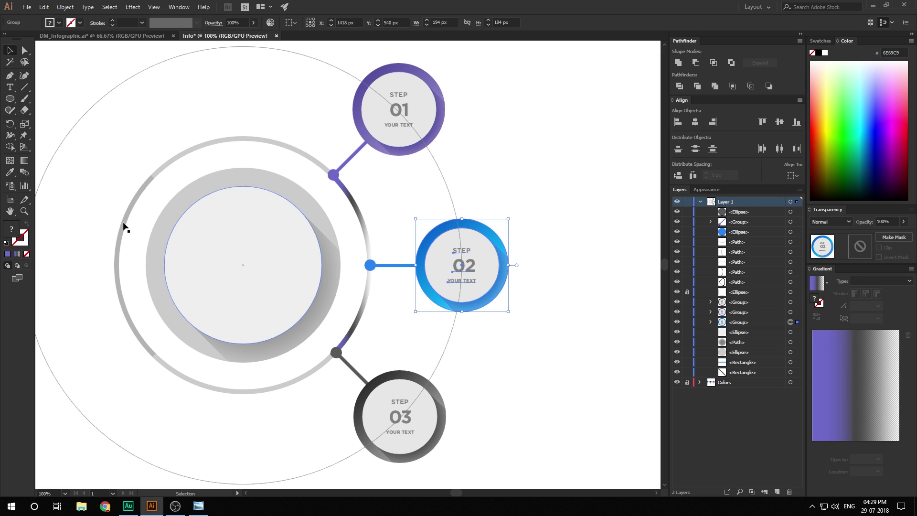
right_click(491, 238)
click(514, 215)
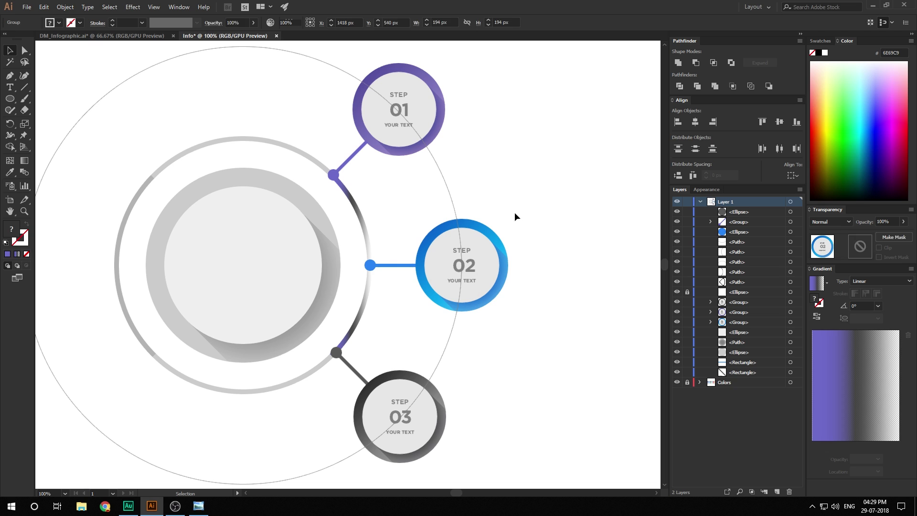
- Copy the blue connector bar's fill colour 2783F2 and apply it to the middle stop of the arc's gradient
click(380, 266)
double_click(11, 229)
key(ctrl+c)
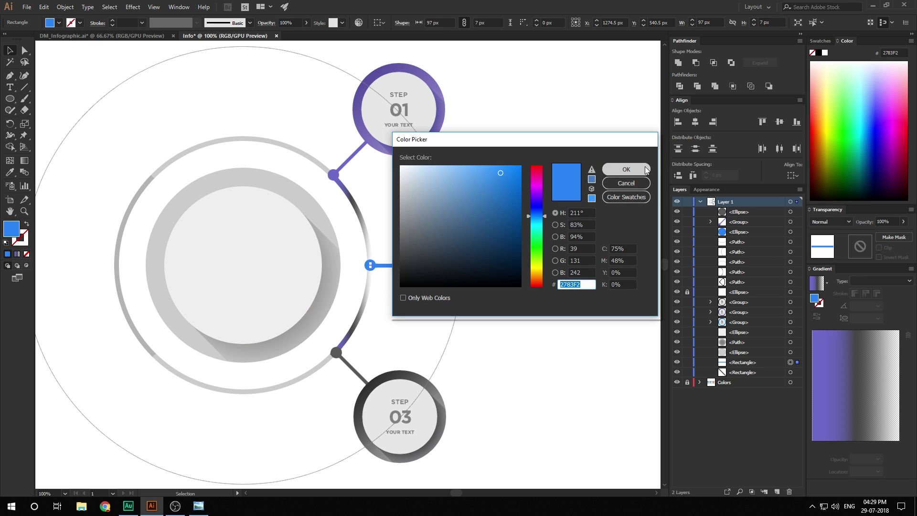
click(626, 169)
click(629, 139)
click(366, 237)
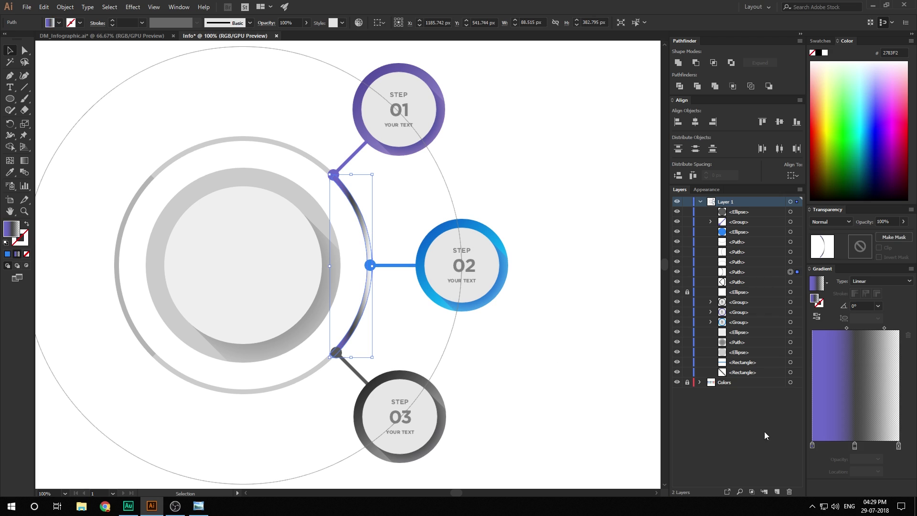
double_click(853, 445)
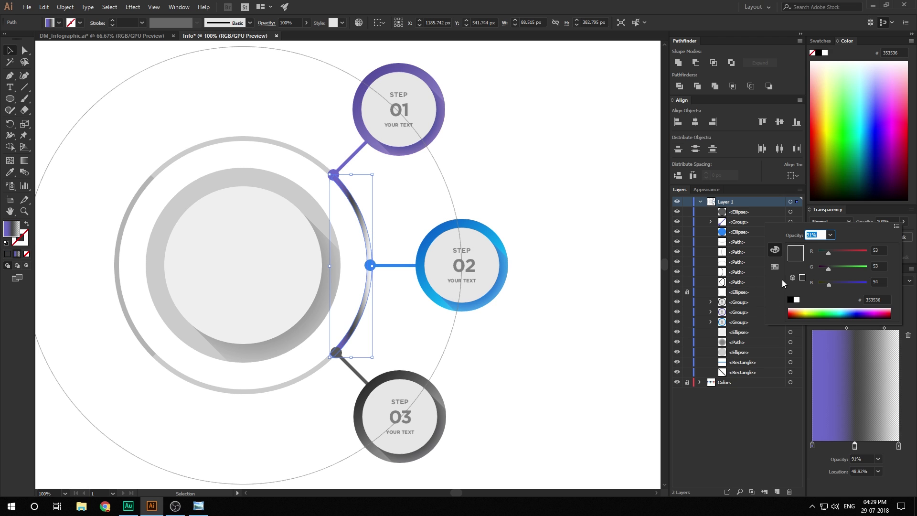
click(877, 299)
key(ctrl+v)
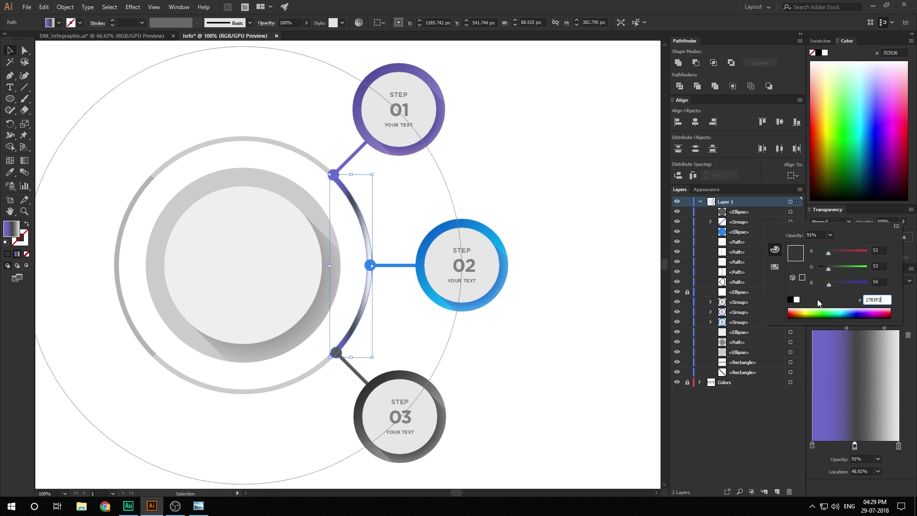
key(Return)
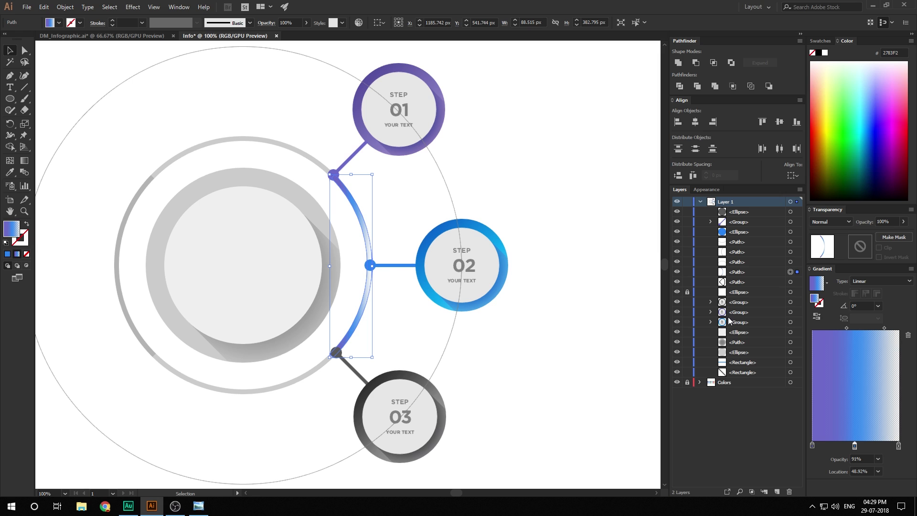
- Try a radial gradient on the connecting arc and switch it back to linear
click(862, 282)
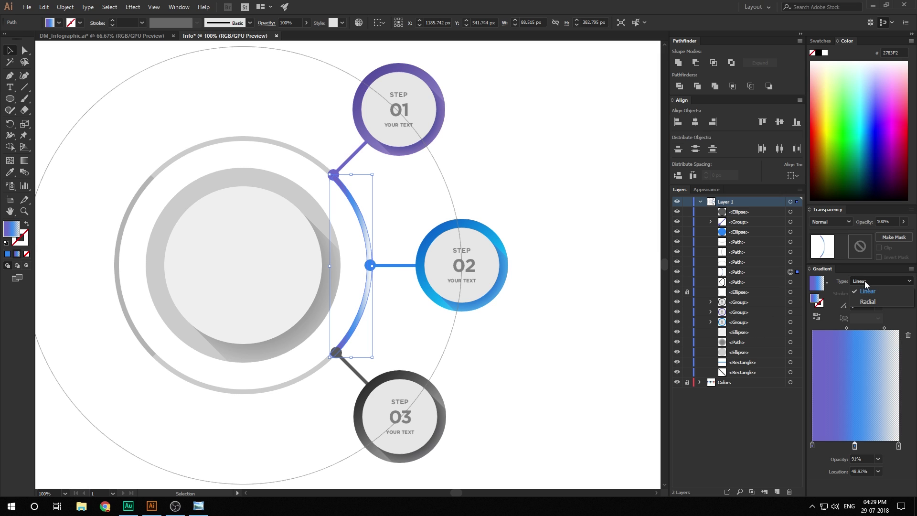
click(867, 300)
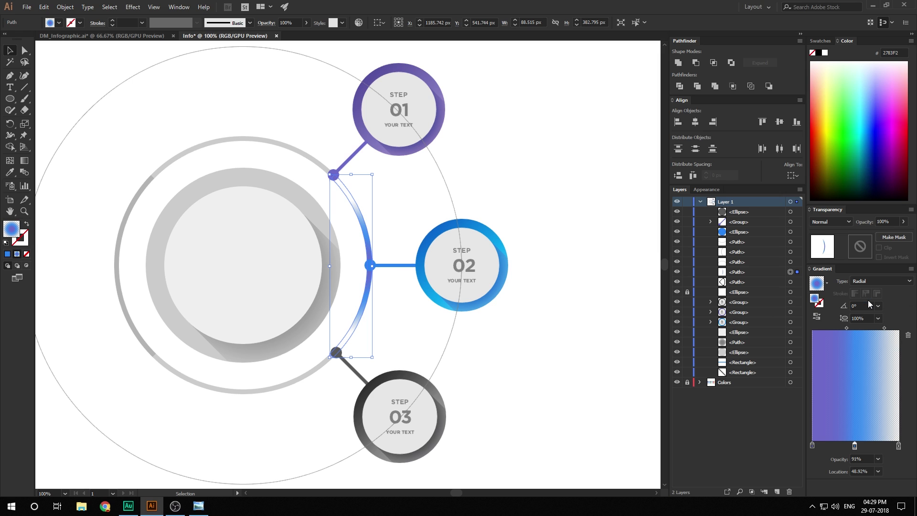
click(862, 280)
click(867, 291)
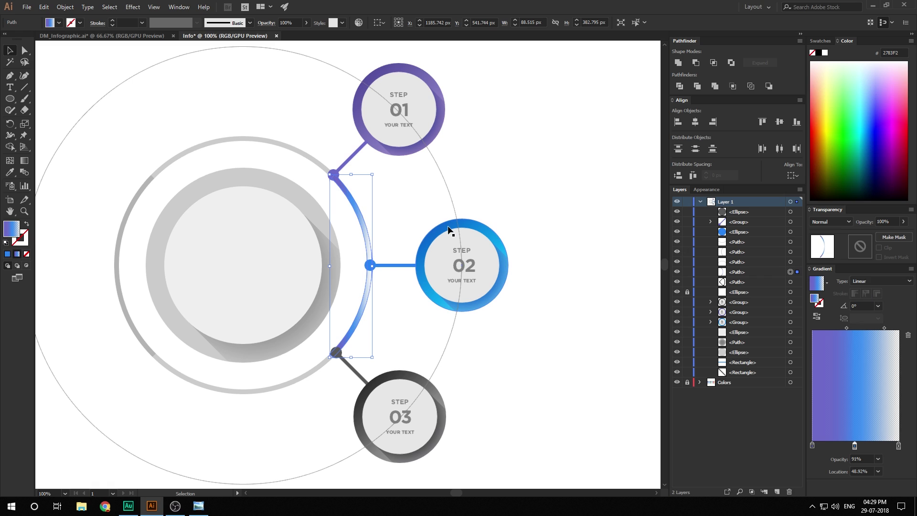
- Set the last stop of the arc's gradient to dark grey 333333 at 100% opacity
click(898, 446)
double_click(898, 445)
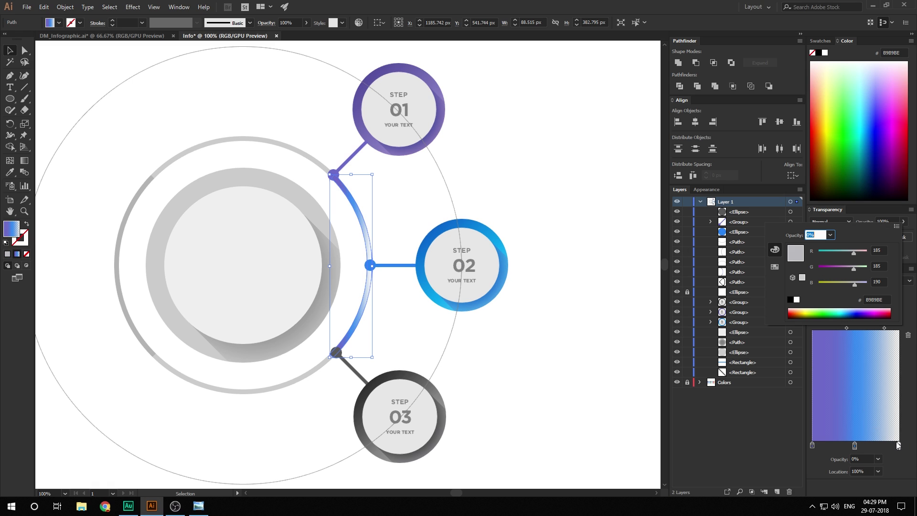
click(777, 268)
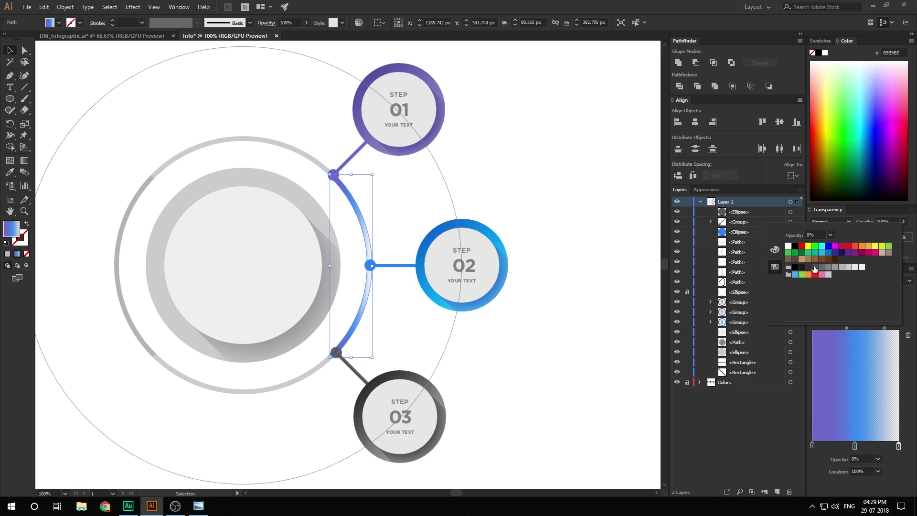
click(814, 268)
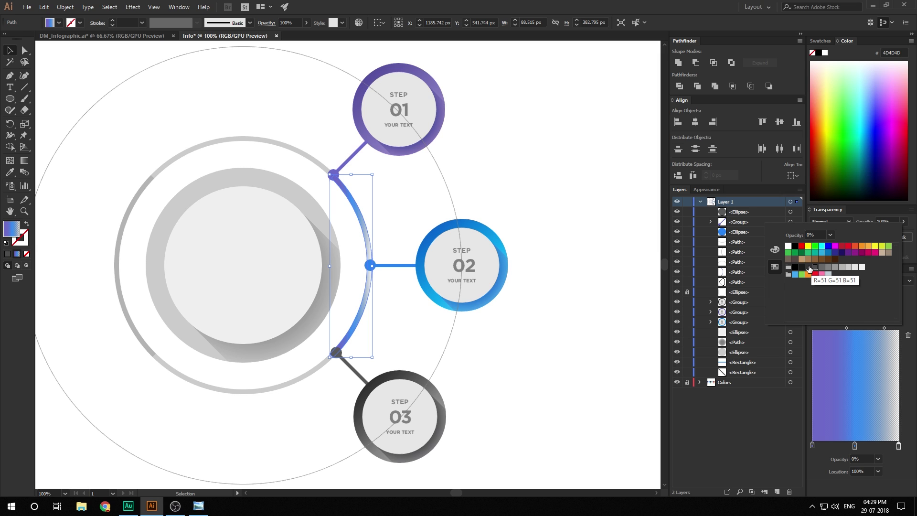
click(809, 268)
click(817, 466)
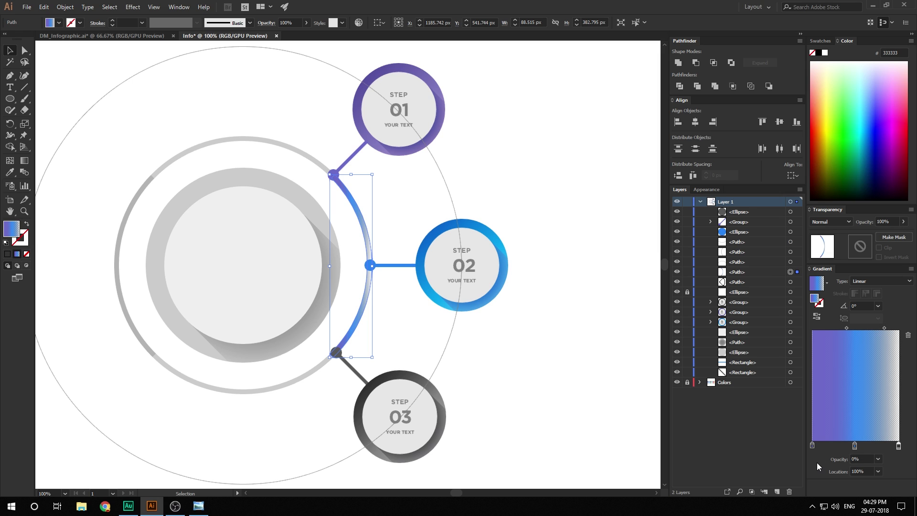
click(836, 457)
key(Return)
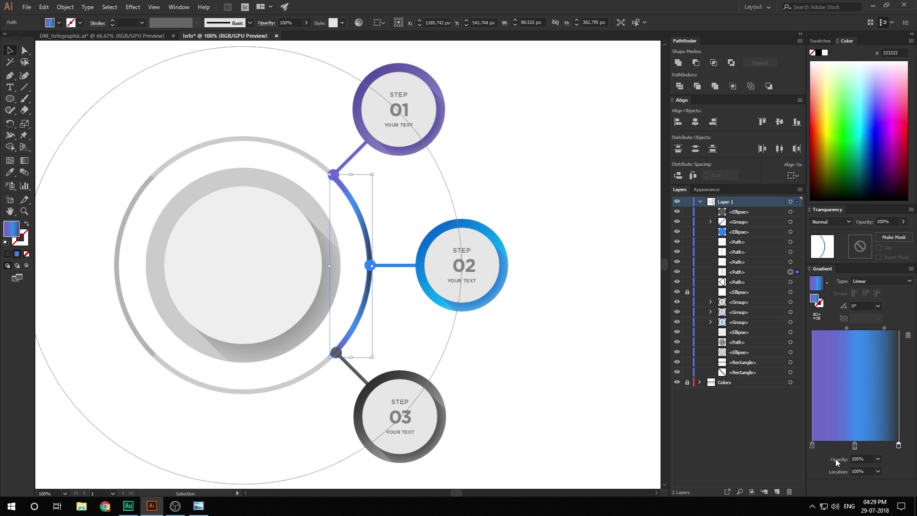
- Angle the arc's gradient downwards at about -90.9° from the purple dot to the dark grey dot
click(25, 161)
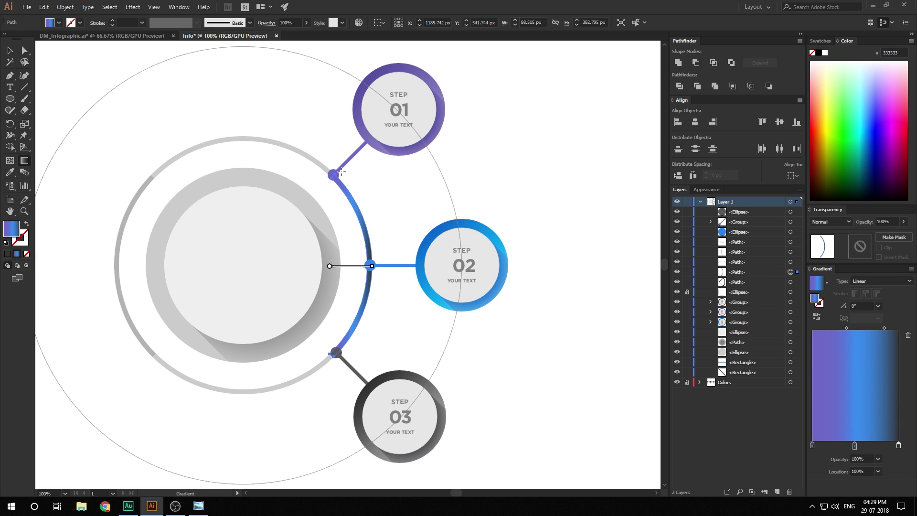
drag(352, 172, 349, 358)
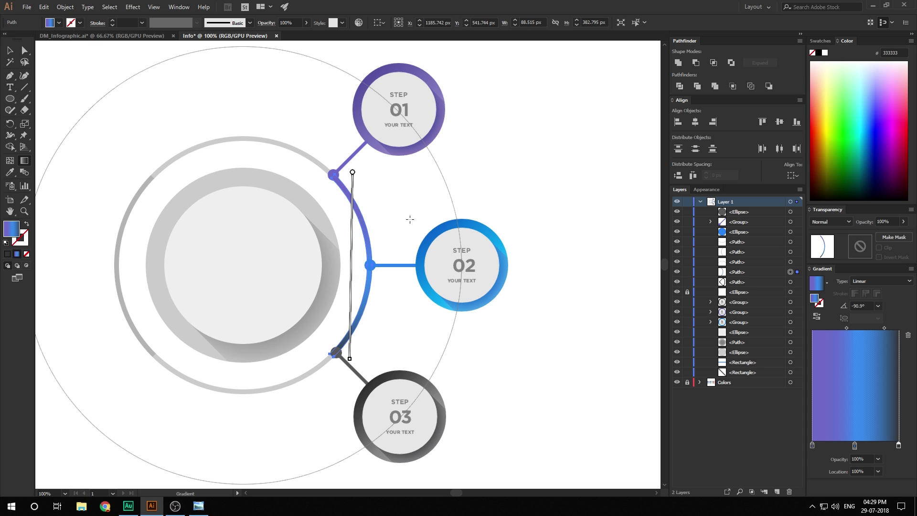
key(v)
click(389, 341)
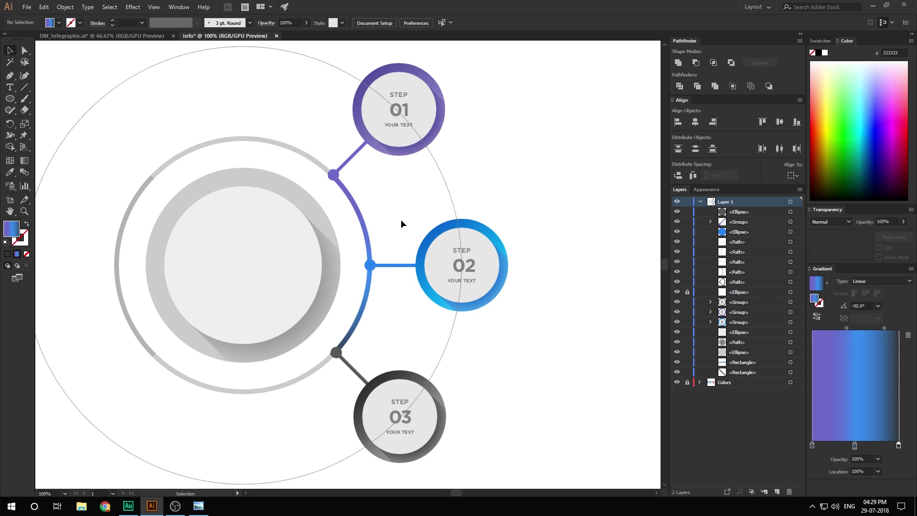
- Group the large central circle, its shadow and the grey ring pieces, and lock that group
scroll(401, 223, down, 1)
scroll(355, 277, up, 1)
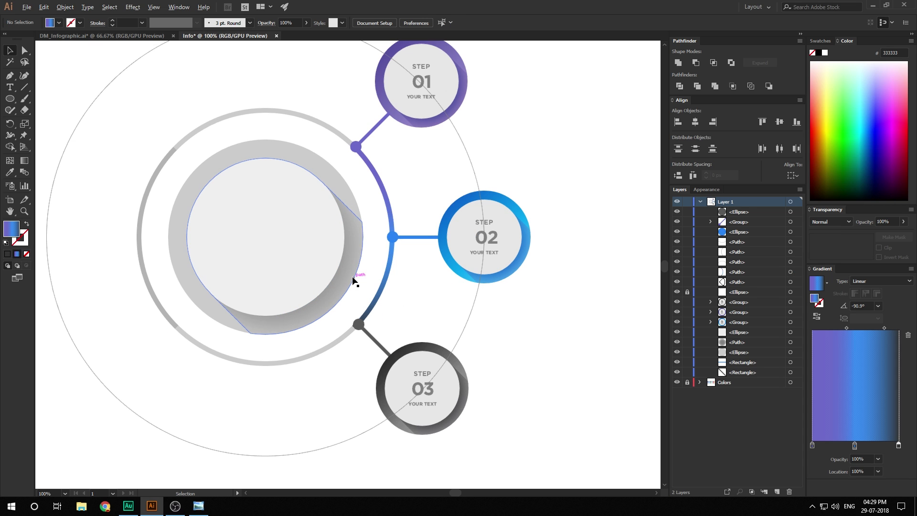
drag(369, 229, 397, 286)
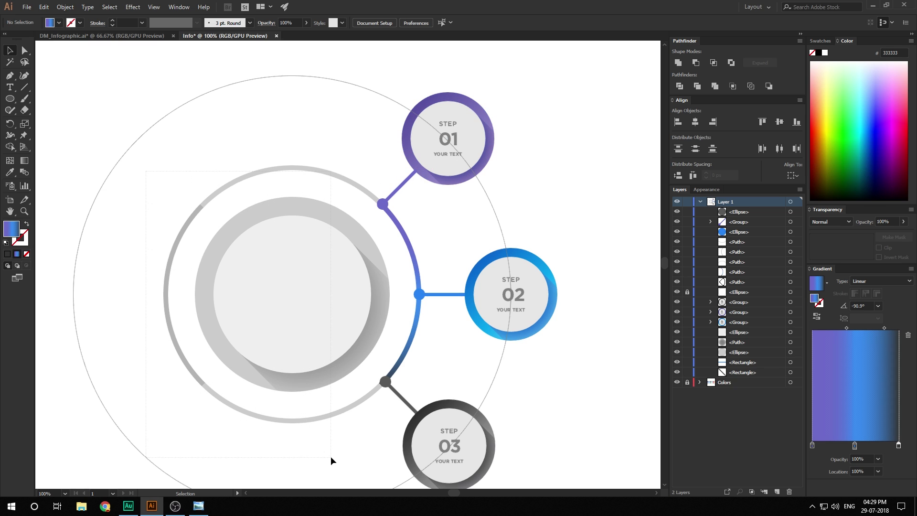
drag(330, 456, 336, 357)
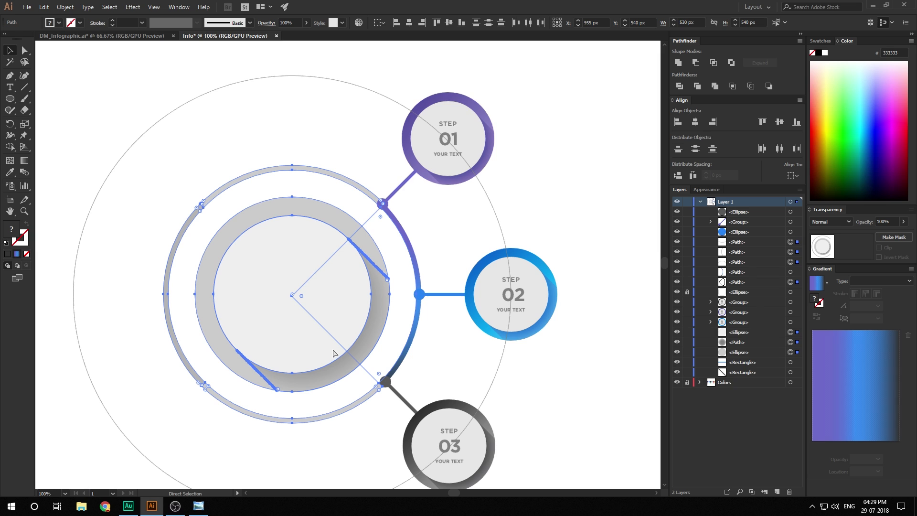
key(ctrl+g)
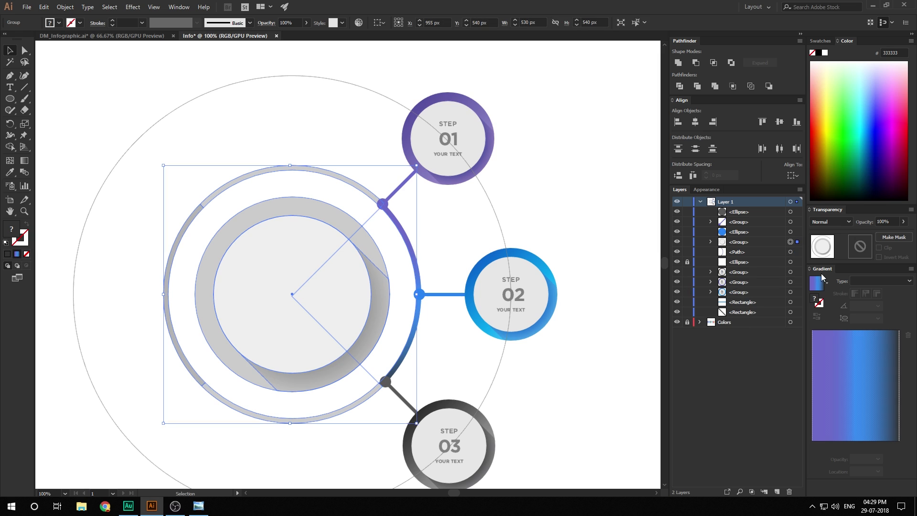
click(687, 242)
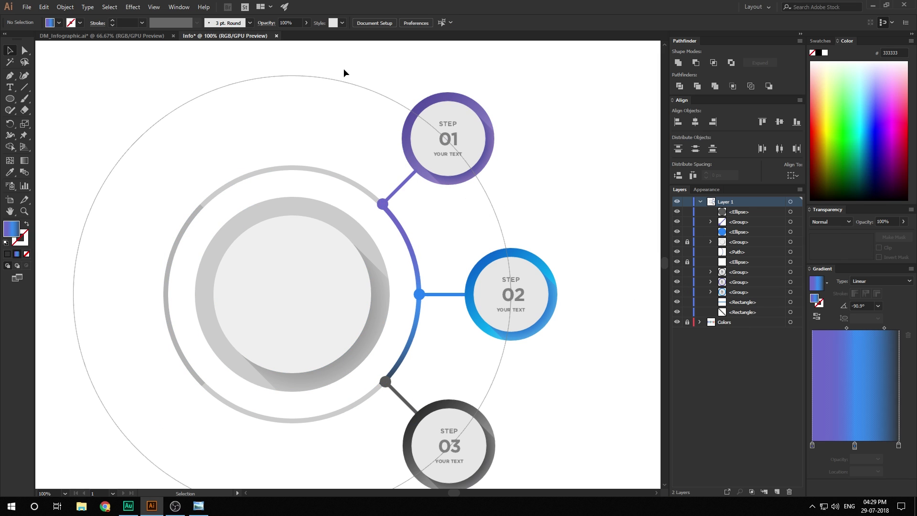
- Group the three step circles with their dots, connector bars and gradient arc
drag(532, 463, 452, 215)
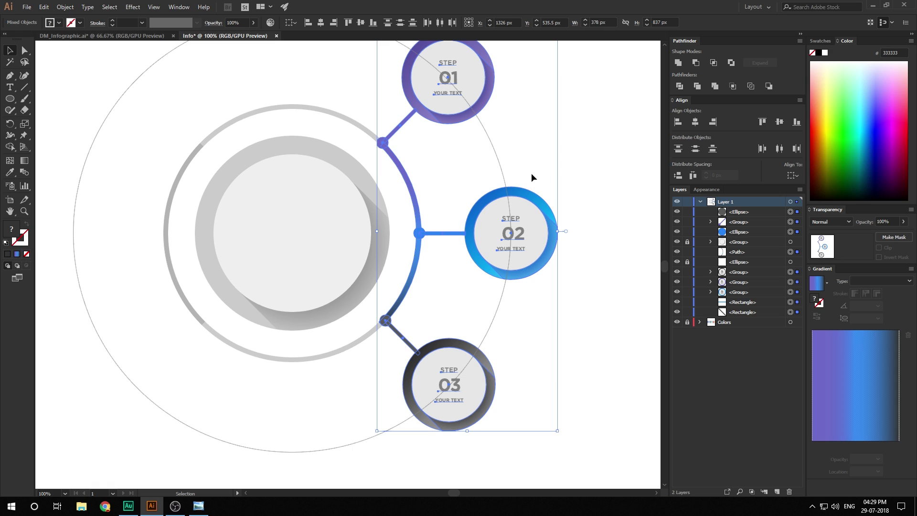
key(a)
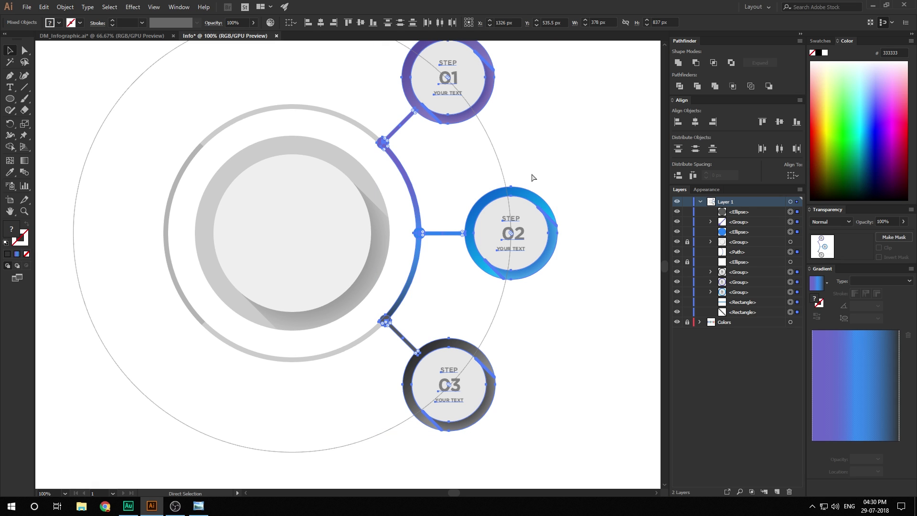
key(ctrl+g)
- Create a reflected copy of the step-circle group across the vertical axis
right_click(512, 208)
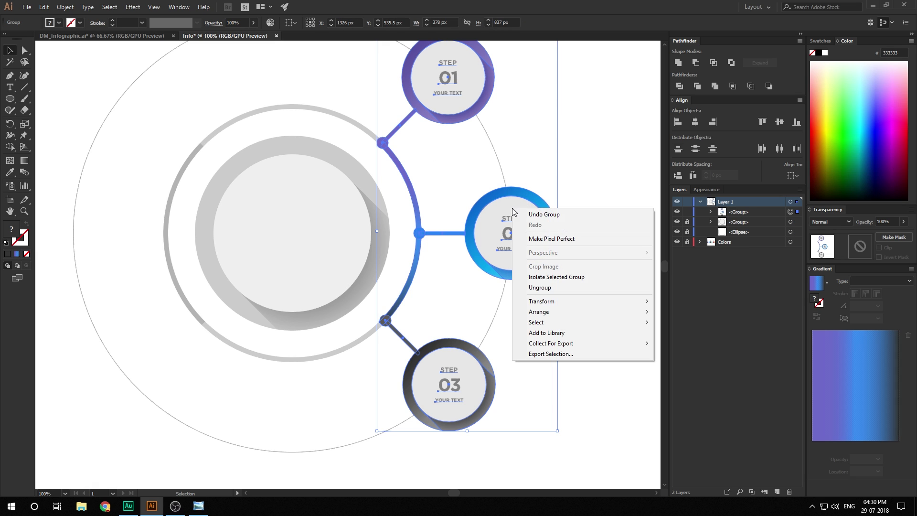
mouse_move(623, 302)
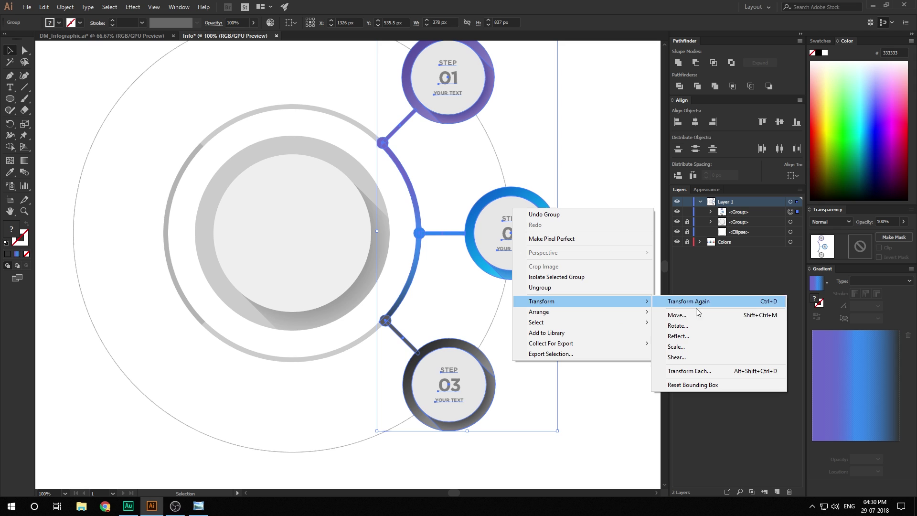
click(688, 337)
click(20, 55)
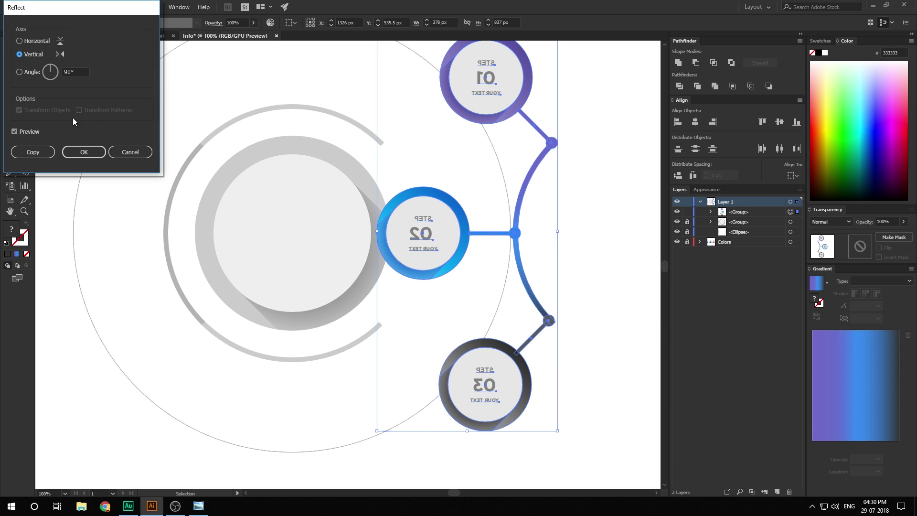
click(32, 152)
click(571, 219)
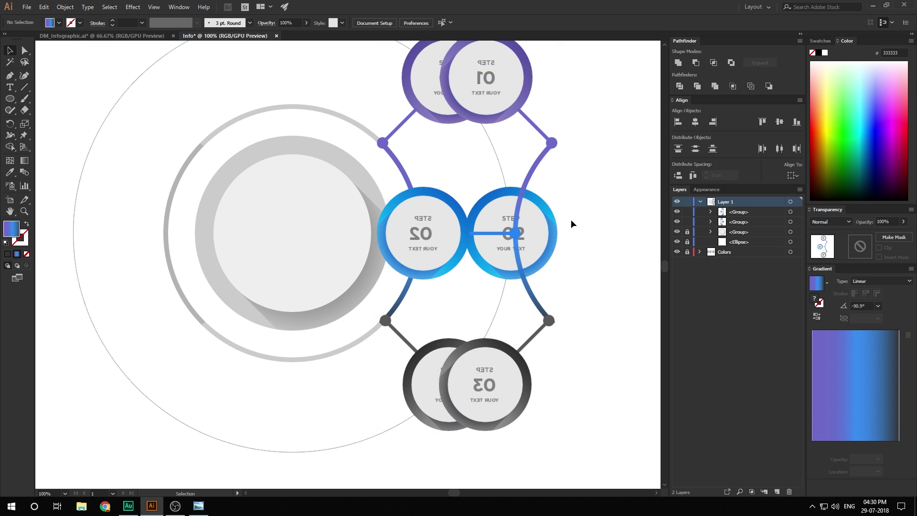
- Move the mirrored group to the left side of the central ring, at about X 594 px, with its arc over the ring
click(431, 225)
drag(433, 228, 103, 232)
scroll(122, 191, up, 3)
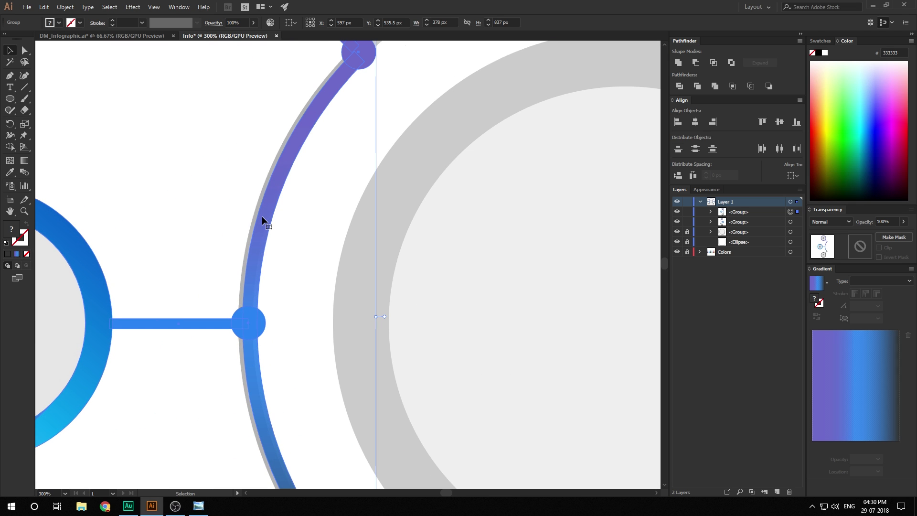
scroll(261, 215, down, 3)
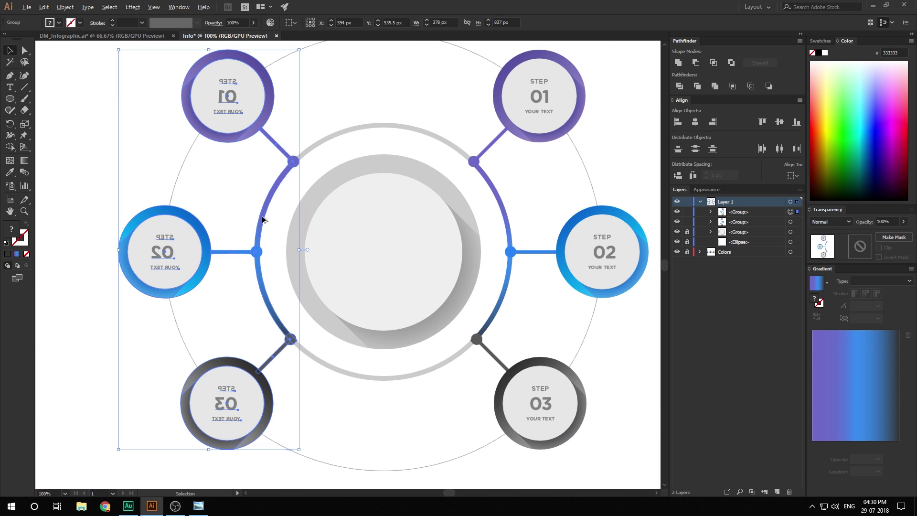
scroll(263, 220, down, 1)
scroll(242, 184, up, 1)
click(343, 105)
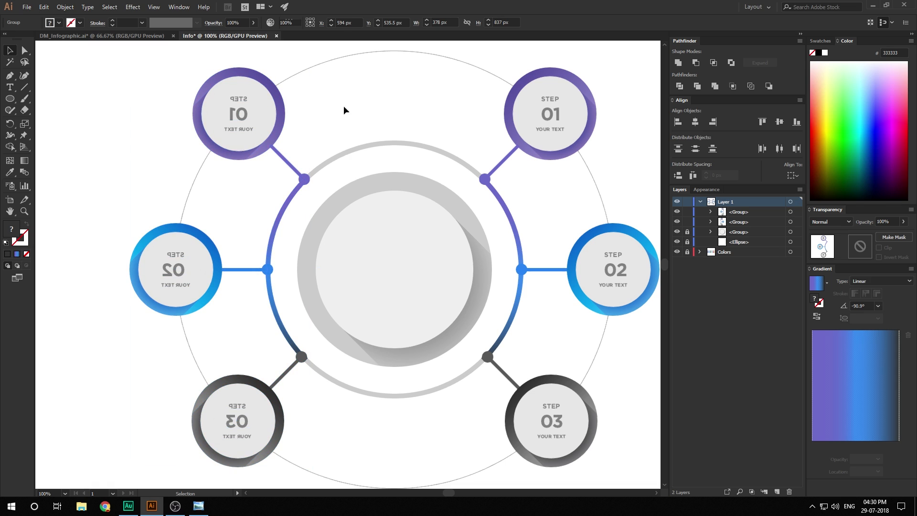
- Ungroup the mirrored set into separate step circles, dots, bars and arc
click(243, 114)
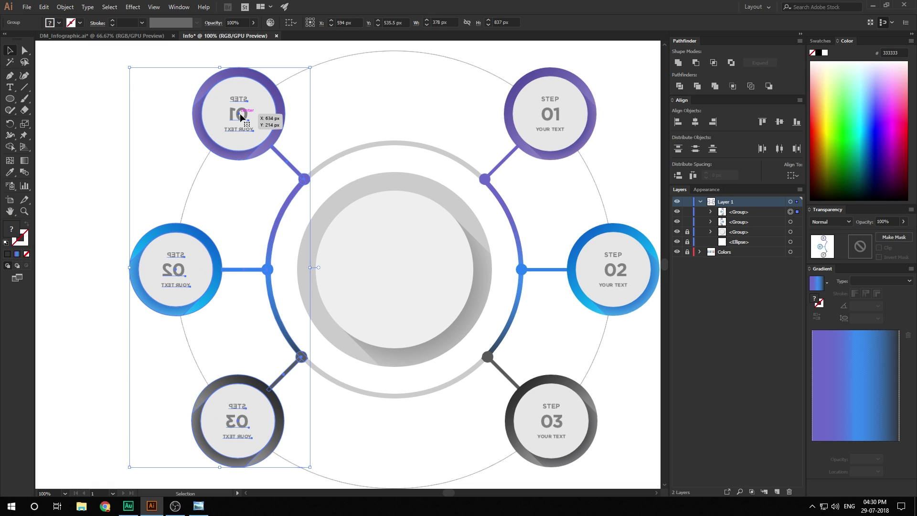
right_click(242, 117)
click(268, 193)
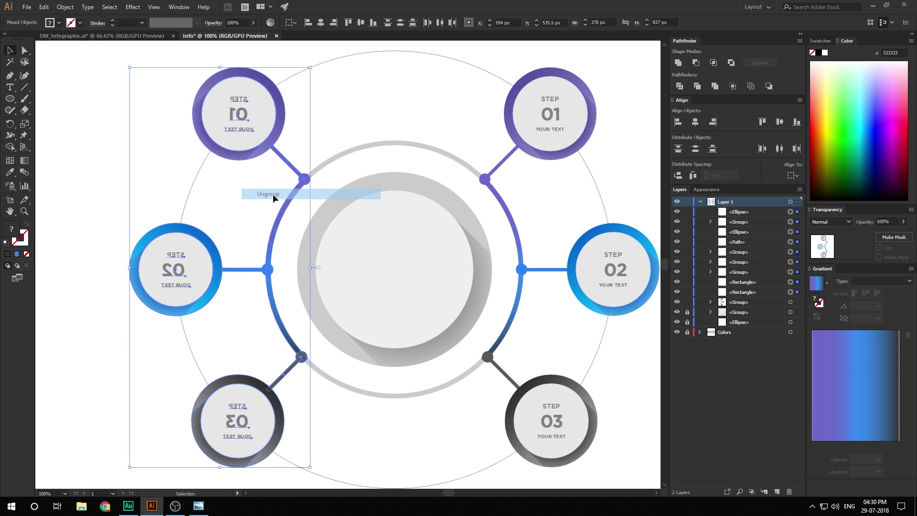
click(293, 95)
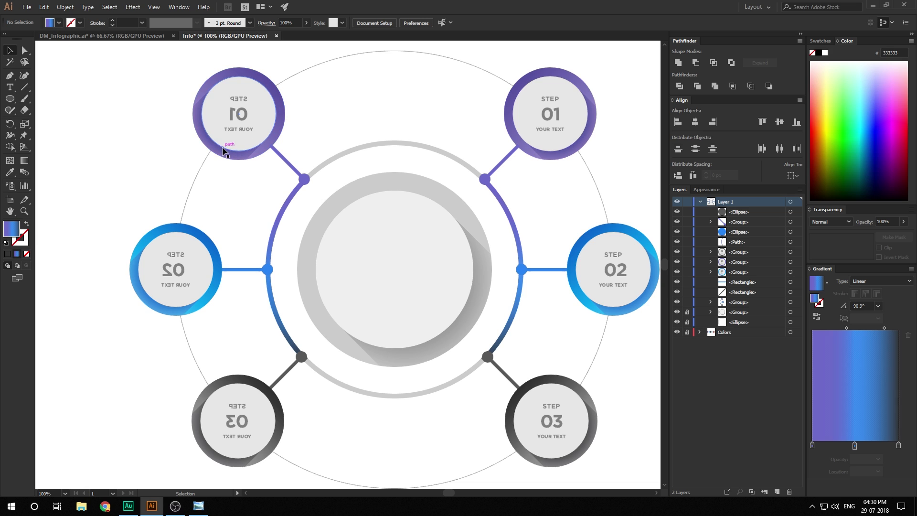
- Ungroup each of the three mirrored step circles: purple 01, blue 02 and dark grey 03
click(242, 151)
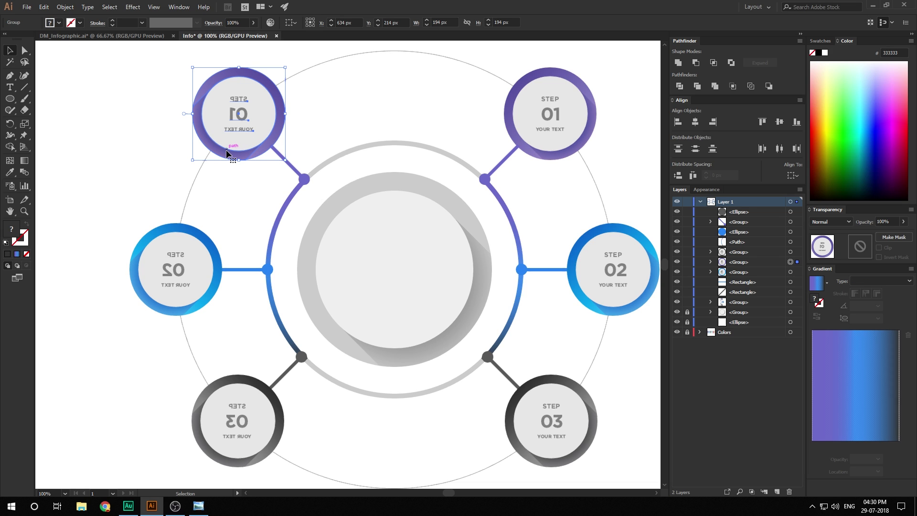
right_click(227, 153)
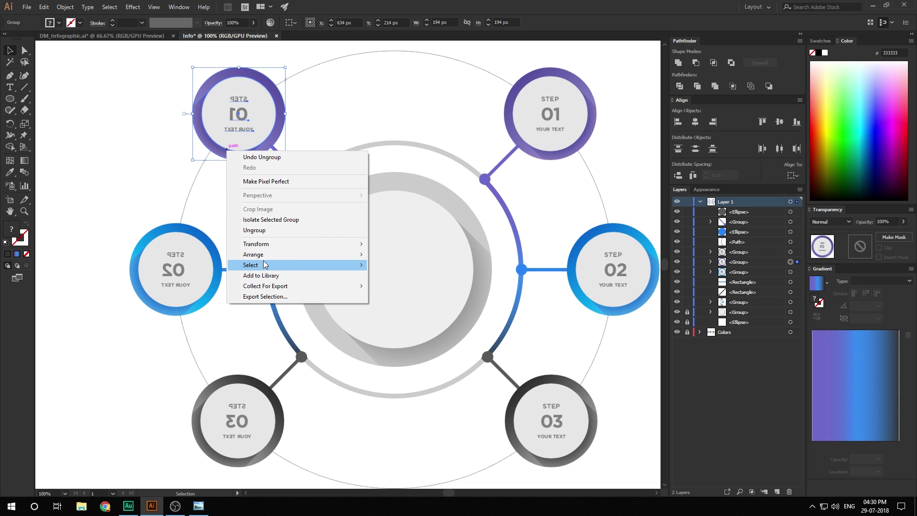
click(265, 230)
click(199, 268)
right_click(195, 276)
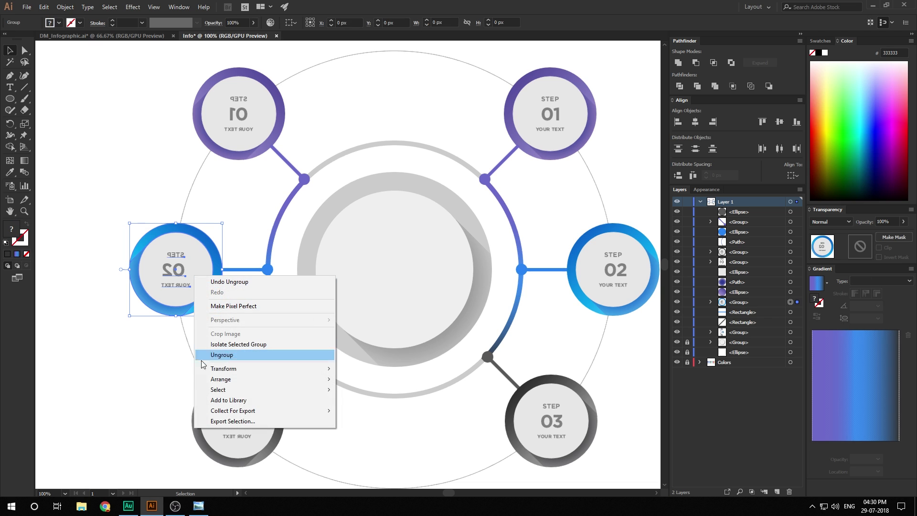
click(220, 356)
right_click(246, 420)
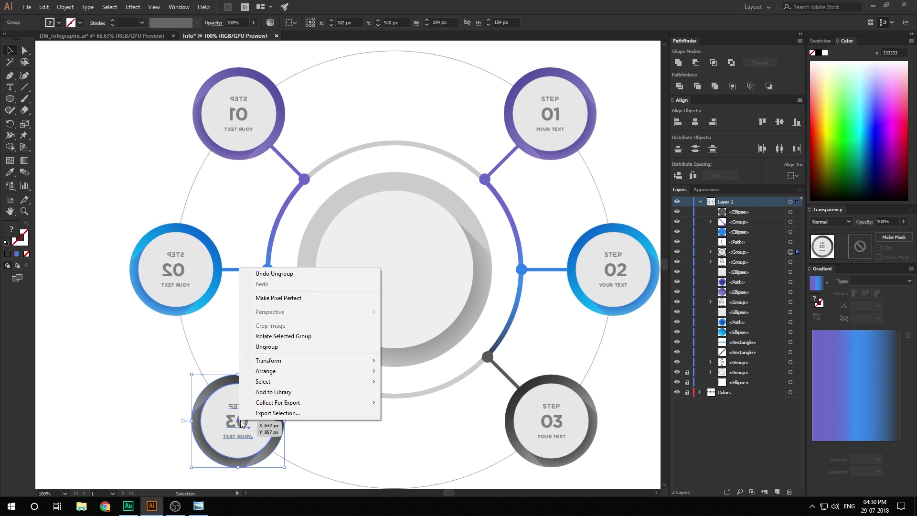
click(260, 347)
click(319, 76)
- Flip the mirrored text group in the left purple circle so it reads correctly, about 70 px wide
key(ctrl+=)
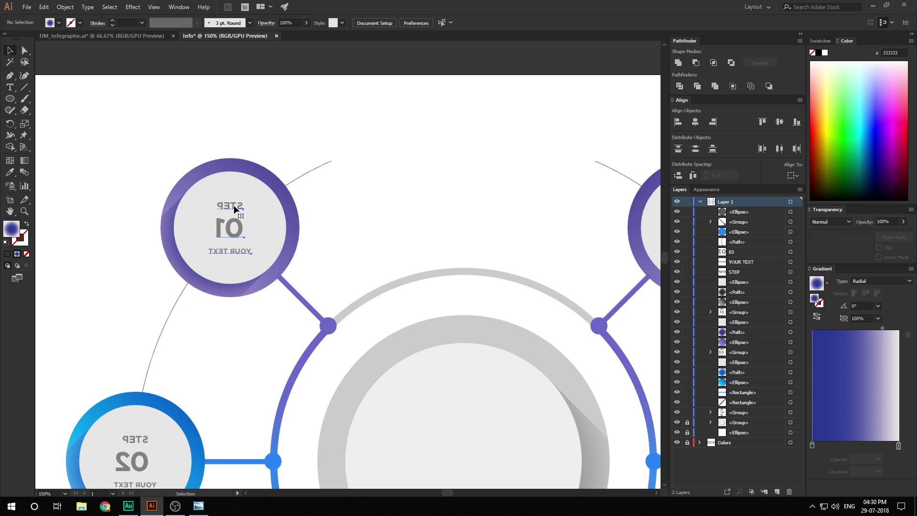
click(234, 206)
mouse_move(259, 227)
mouse_down()
mouse_move(206, 228)
mouse_move(258, 228)
mouse_up()
click(351, 216)
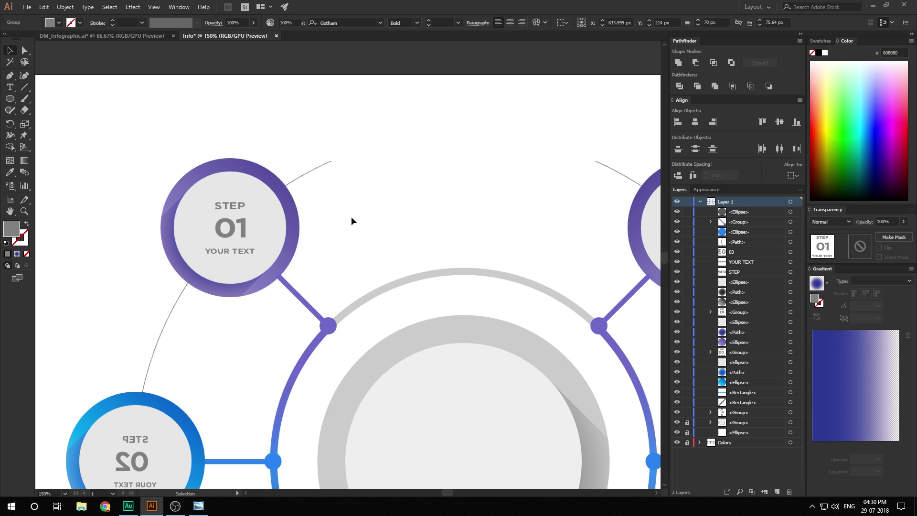
key(ctrl+minus)
scroll(352, 218, up, 1)
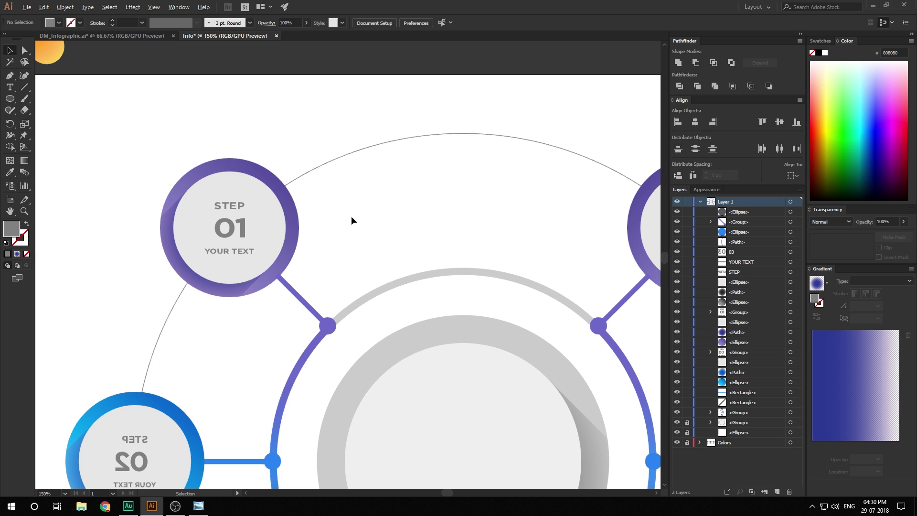
- Set the horizontal scale of the left purple circle's text to 100%
click(232, 228)
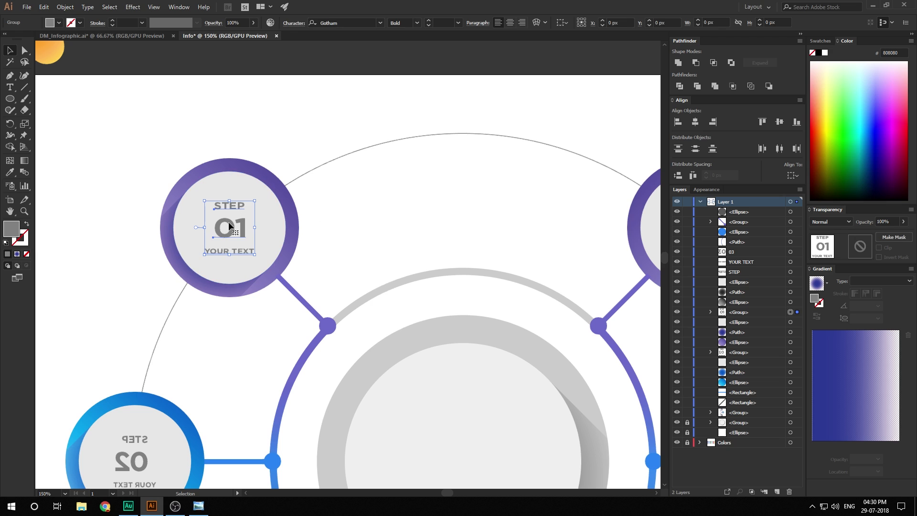
click(293, 23)
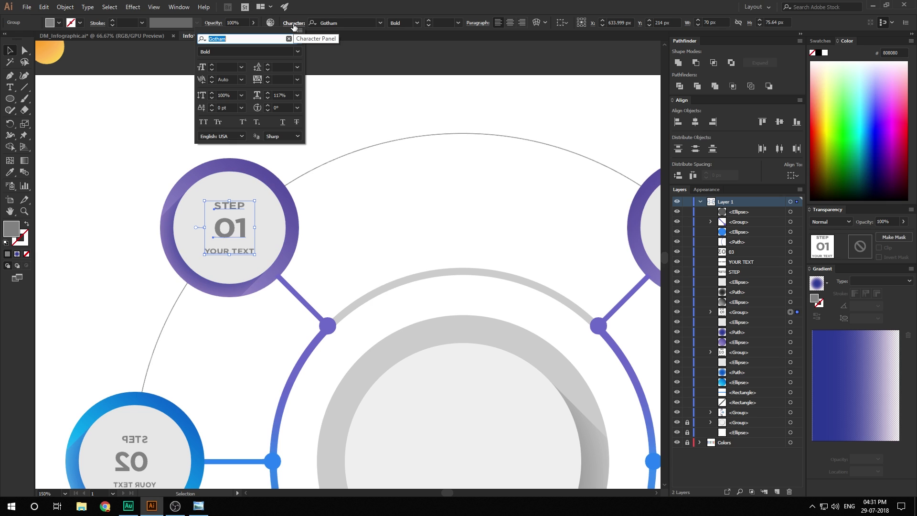
click(287, 96)
text(100)
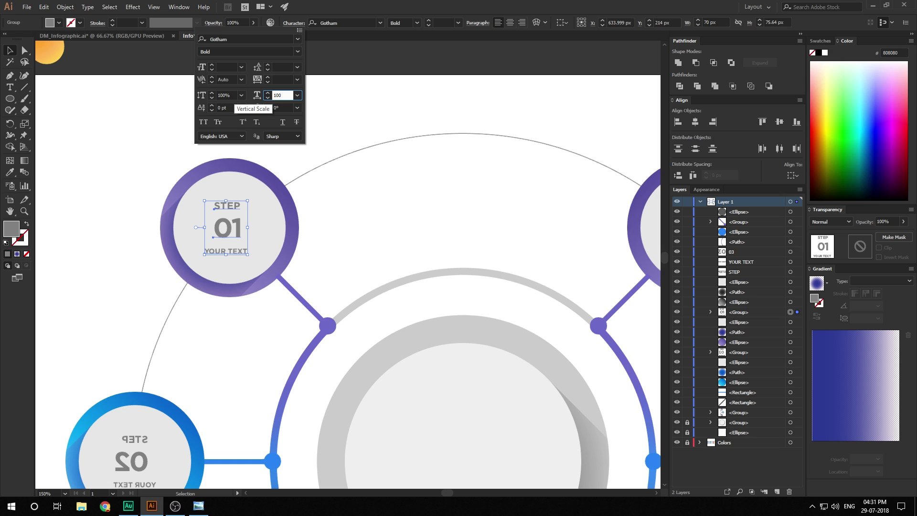
key(Return)
drag(354, 227, 376, 137)
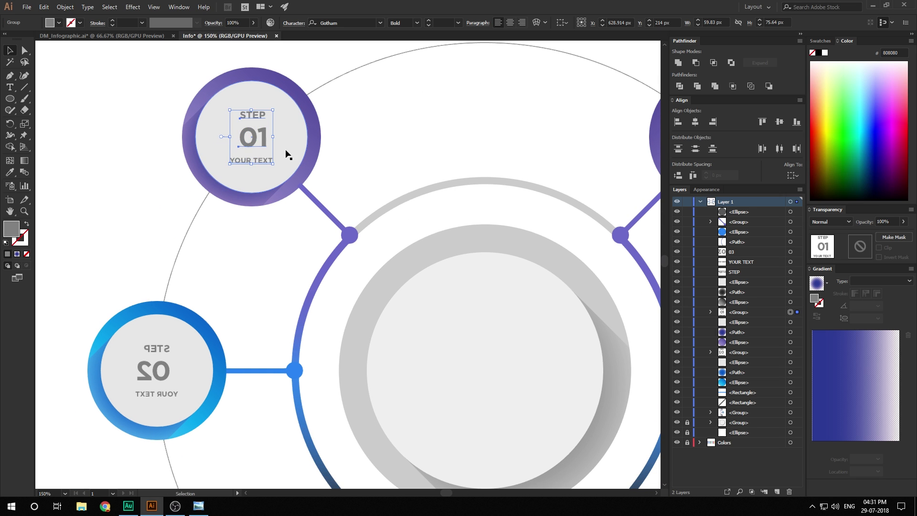
- Centre the text group on the left purple circle's inner disc, and nudge it slightly left to X 633 px
click(362, 193)
drag(198, 309, 221, 313)
drag(272, 150, 272, 149)
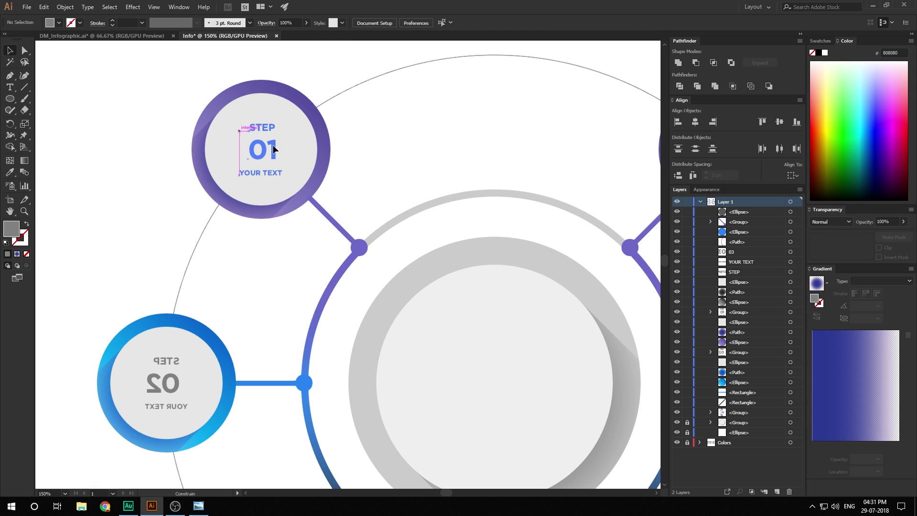
shift+click(292, 142)
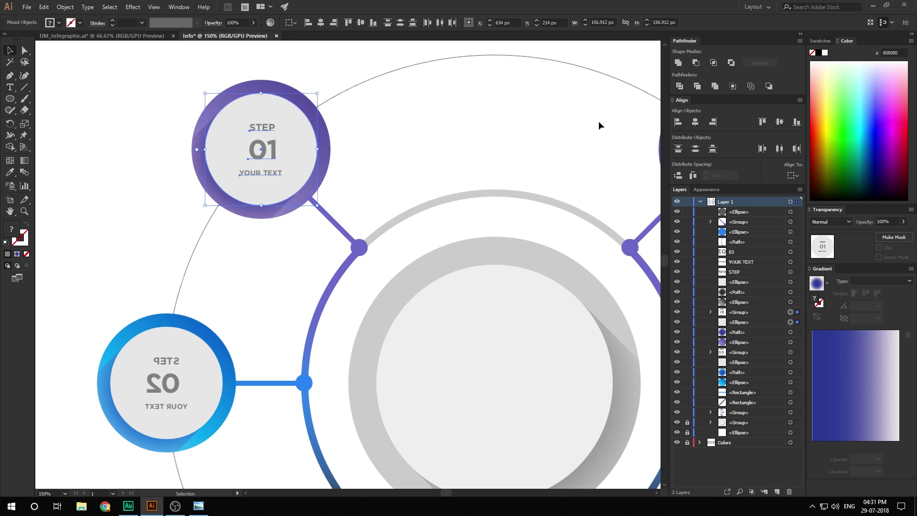
click(488, 116)
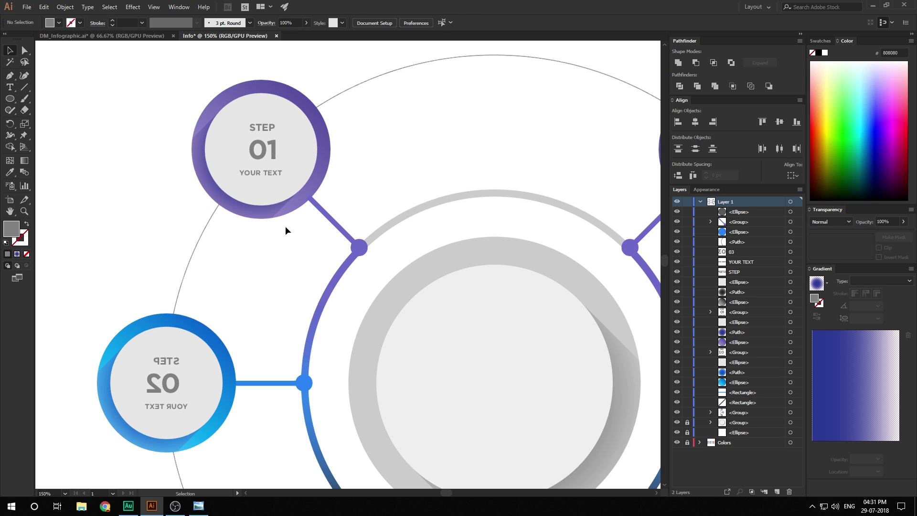
click(266, 147)
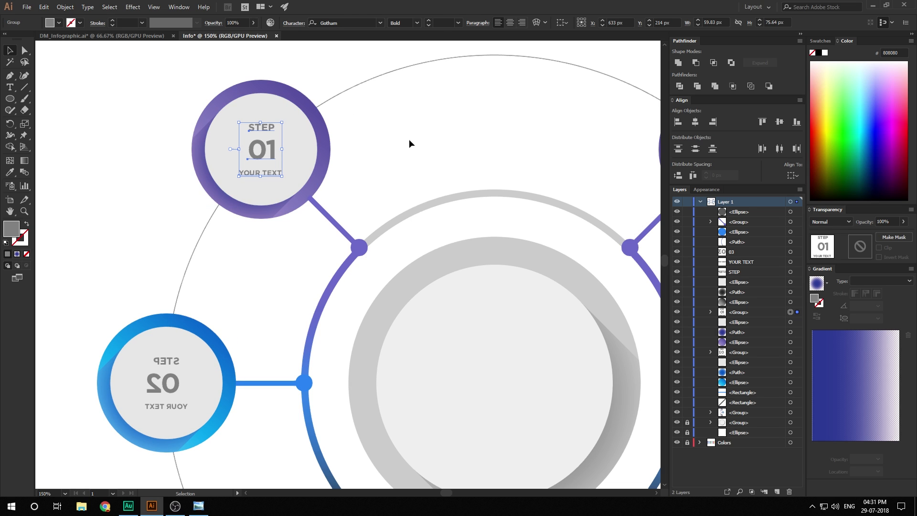
- Replace the mirrored 02 text in the left blue circle with a copy of the left purple circle's text group
click(137, 405)
click(164, 387)
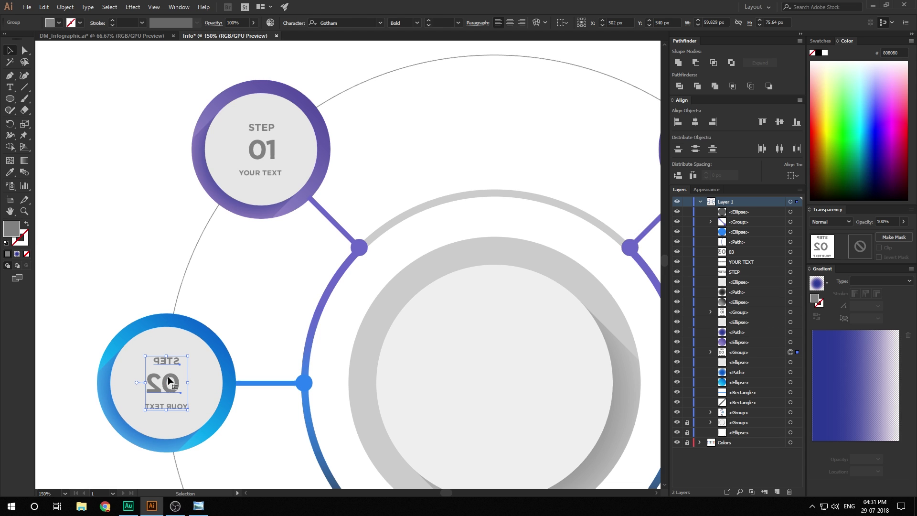
key(Delete)
click(252, 157)
drag(252, 157, 162, 381)
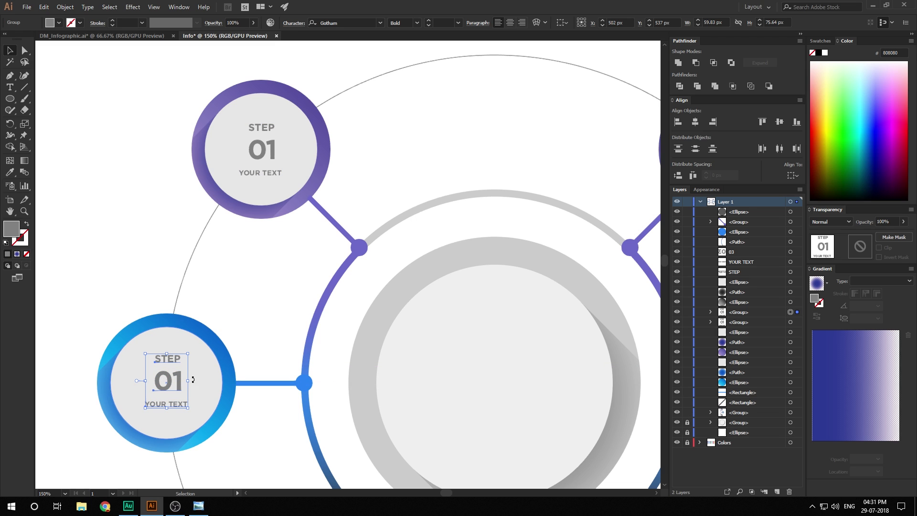
- Distribute the copied text group and the left blue circle's inner disc by their horizontal centres
shift+click(193, 379)
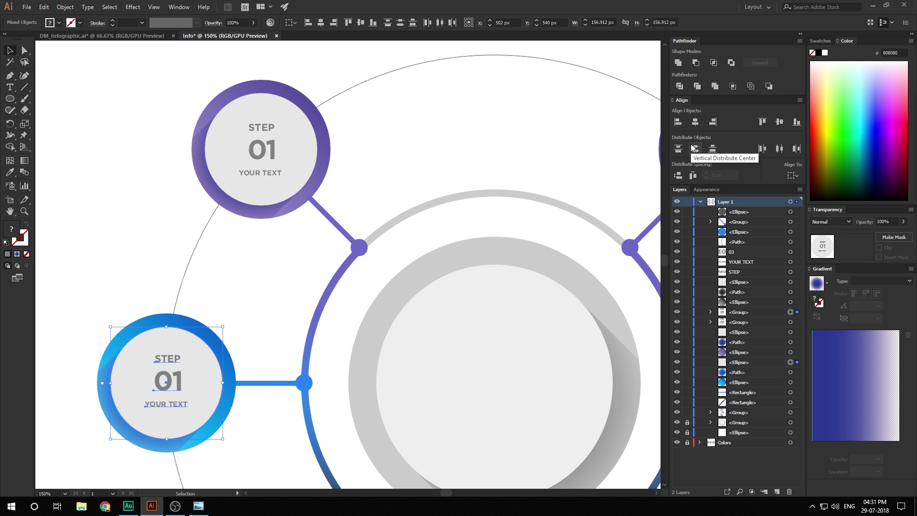
click(782, 149)
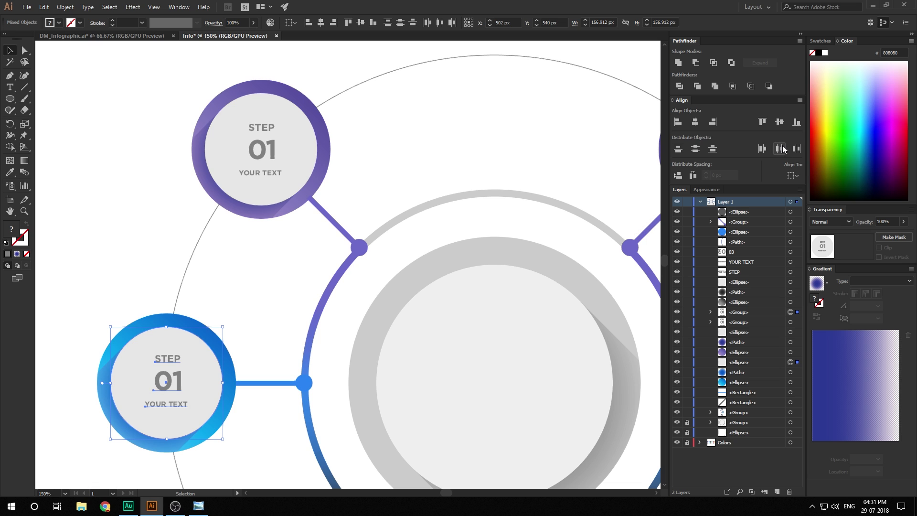
click(794, 175)
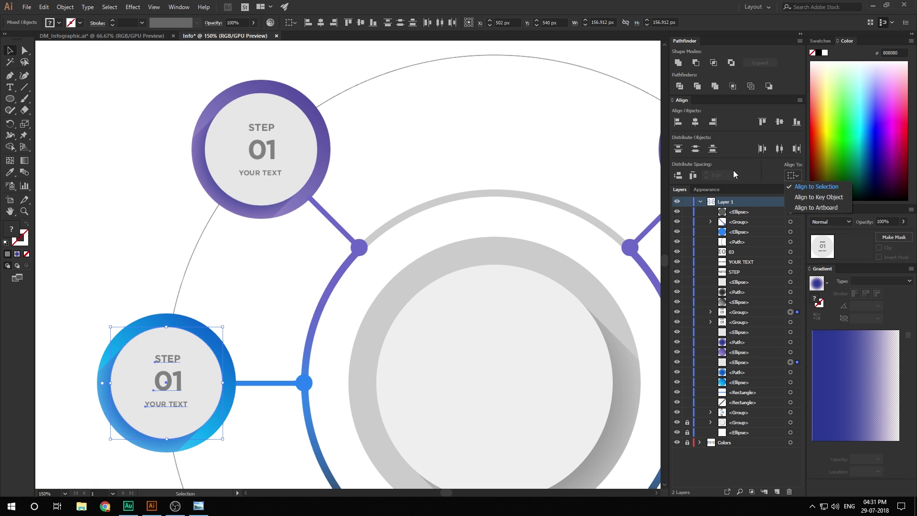
click(442, 161)
- Delete the mirrored STEP, 03 and YOUR TEXT lines from the left dark grey circle
scroll(338, 168, down, 8)
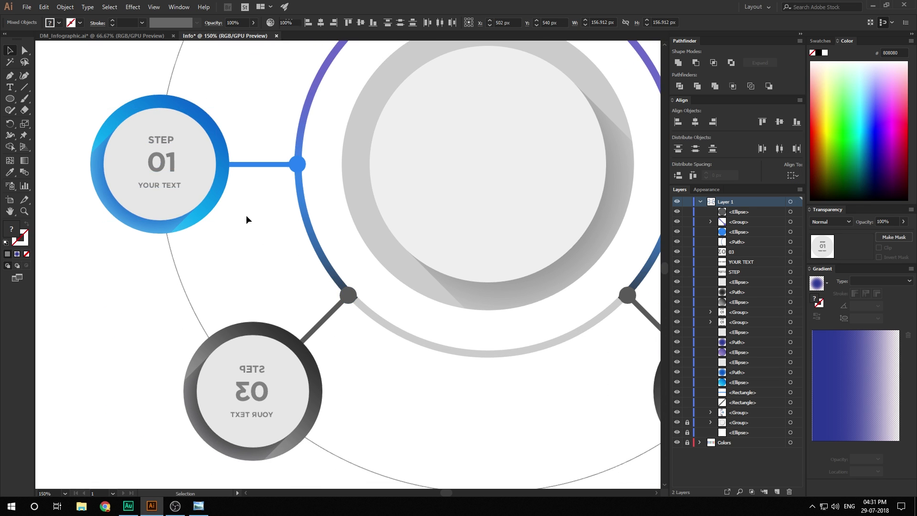
click(168, 158)
click(250, 390)
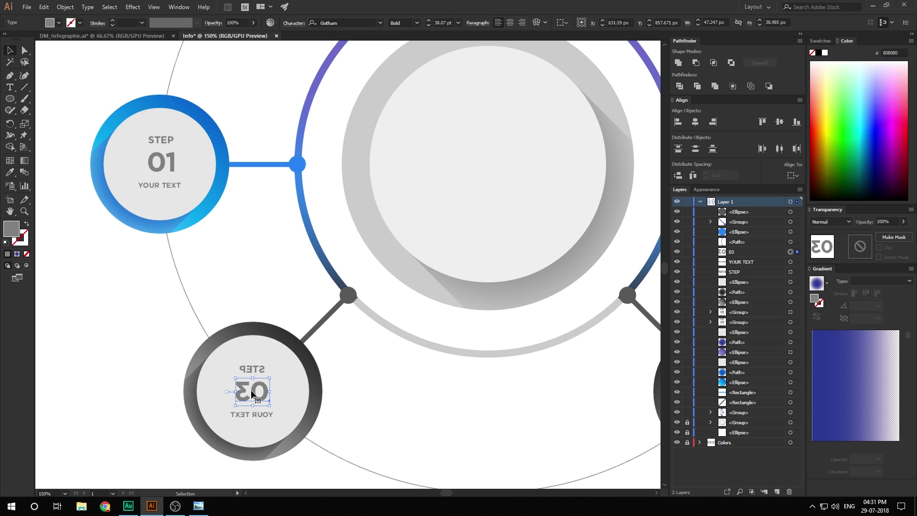
key(Delete)
click(161, 162)
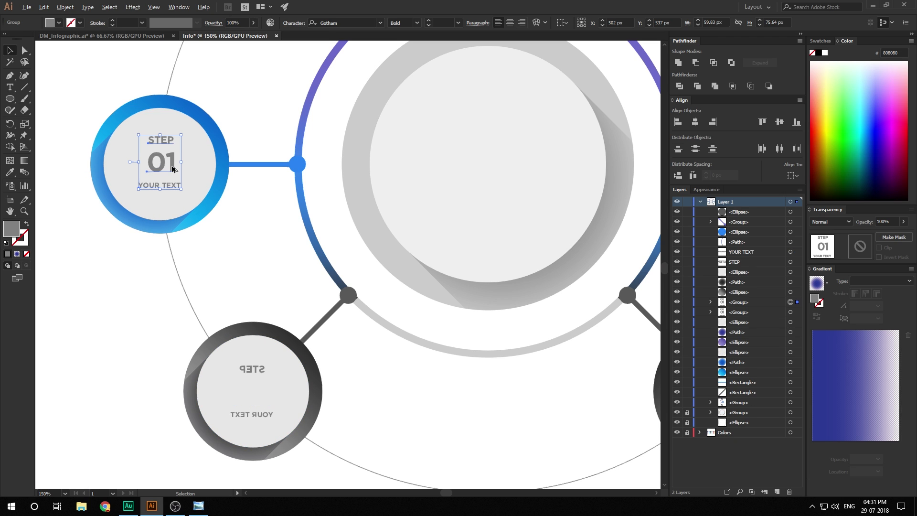
click(247, 372)
click(255, 416)
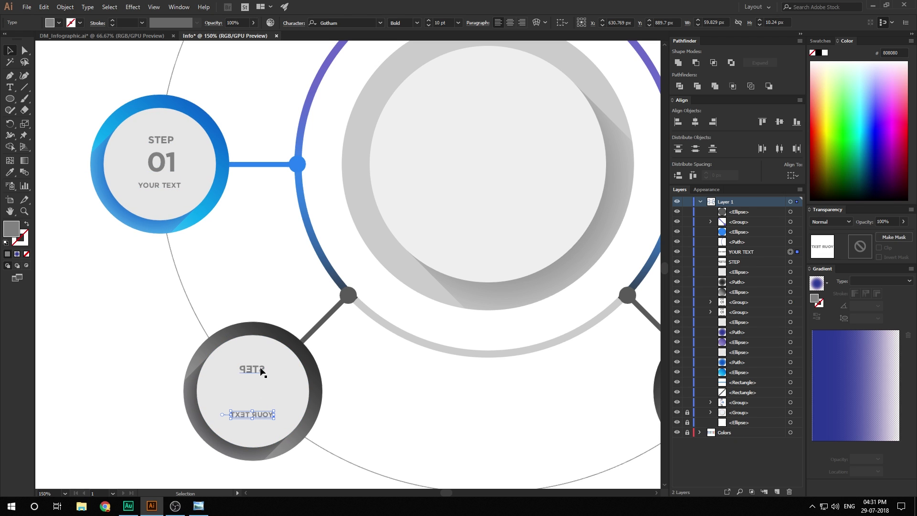
shift+click(262, 371)
key(Delete)
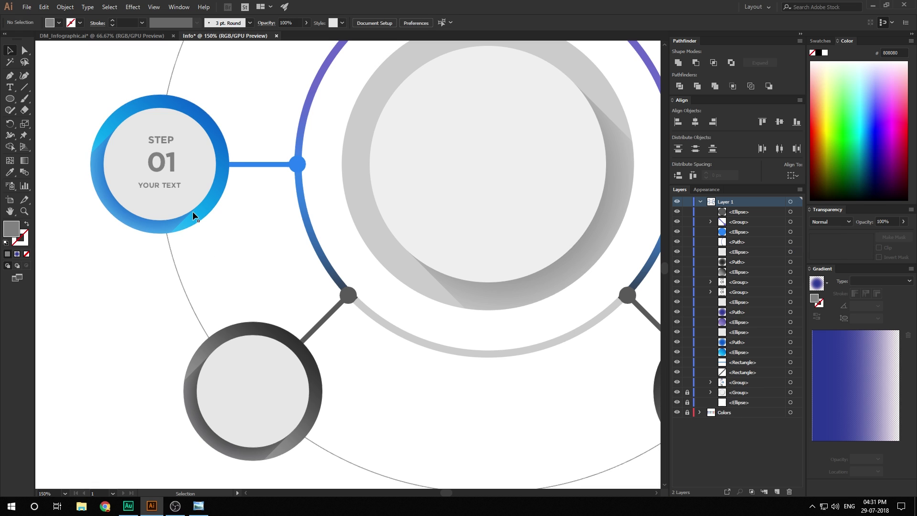
- Copy the left blue circle's text group into the left dark grey circle and centre it horizontally on the inner disc
click(165, 174)
drag(165, 174, 262, 397)
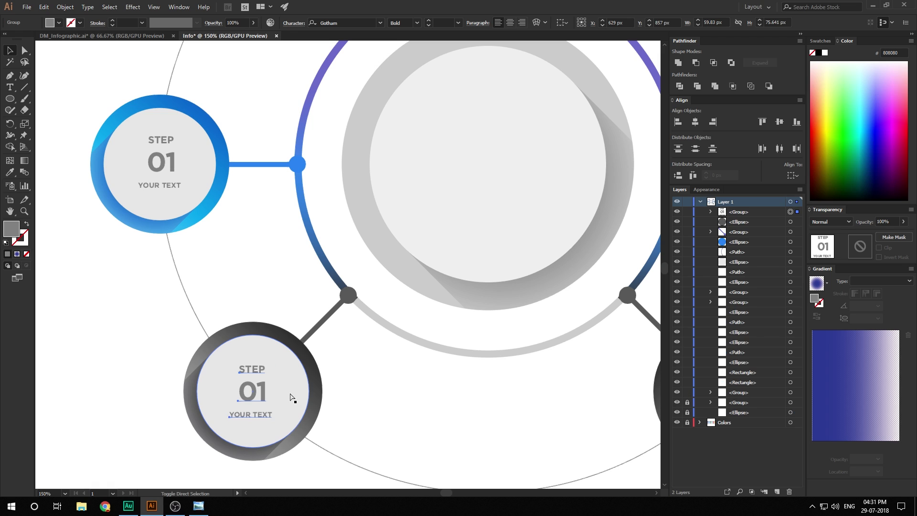
shift+click(290, 390)
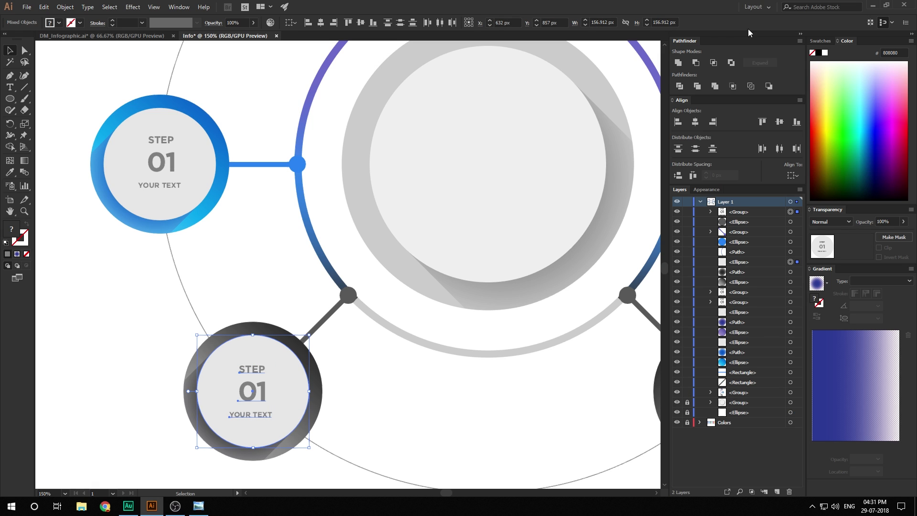
click(780, 148)
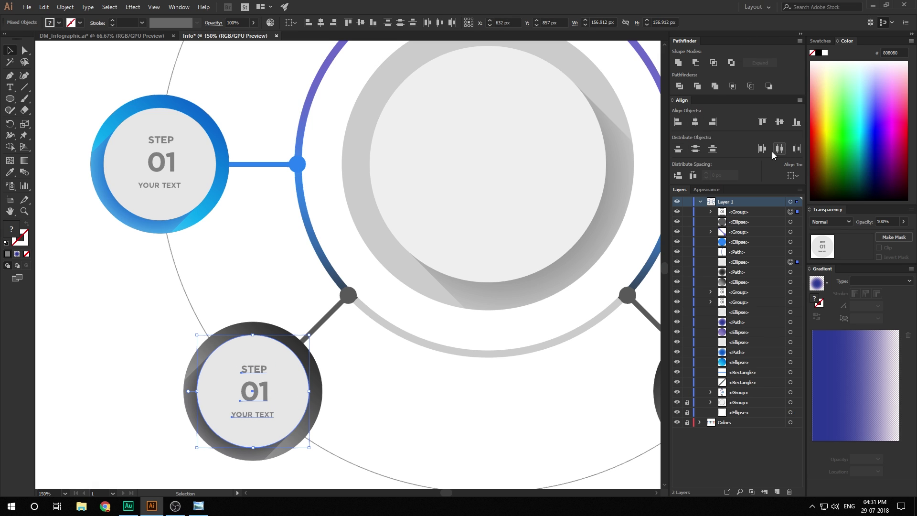
click(373, 389)
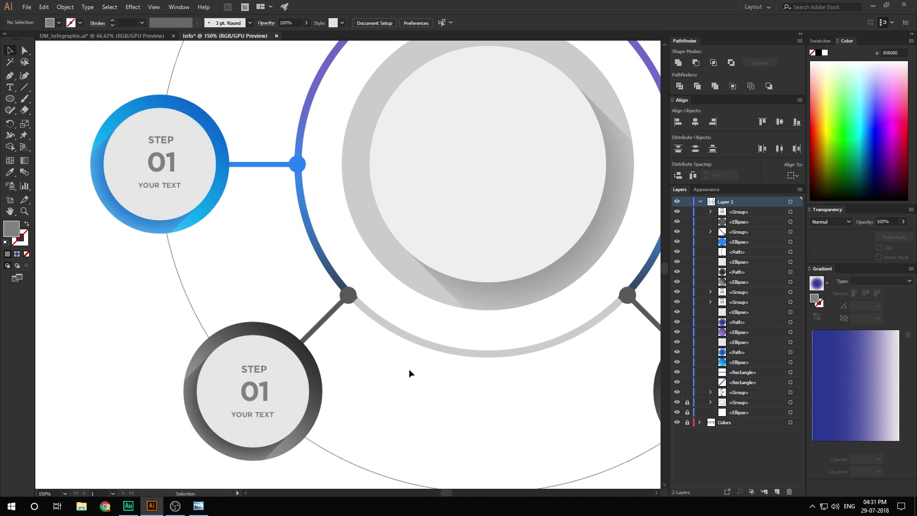
- Change the step number in the left dark grey circle to 04 and leave the text group's isolation
scroll(409, 368, down, 2)
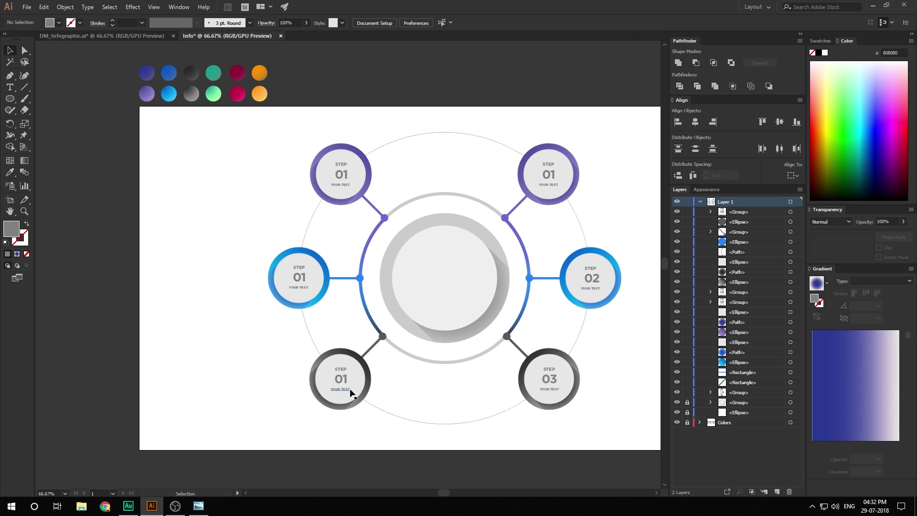
scroll(352, 391, up, 2)
double_click(336, 366)
double_click(336, 367)
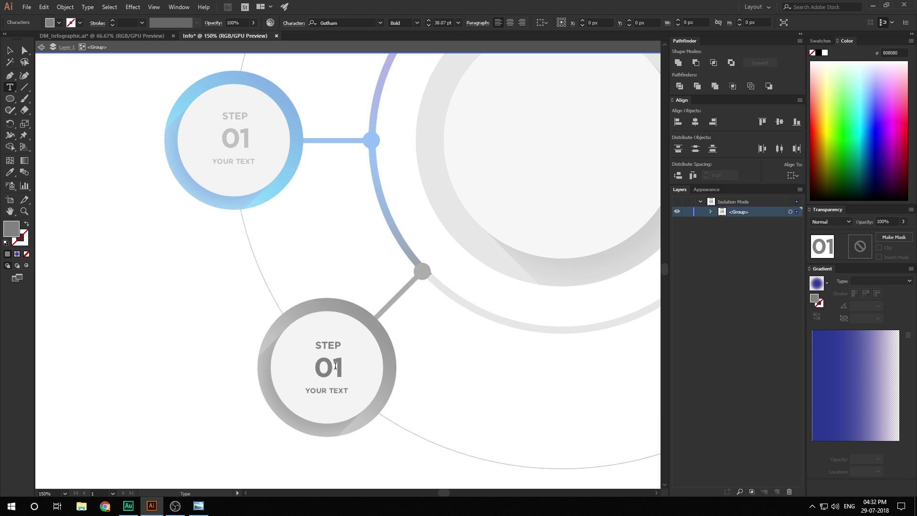
drag(330, 368, 364, 370)
text(4)
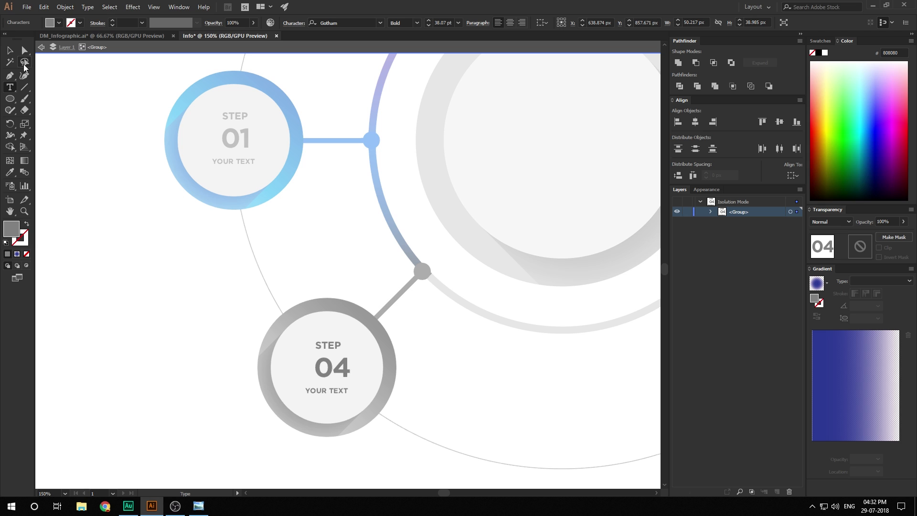
click(10, 50)
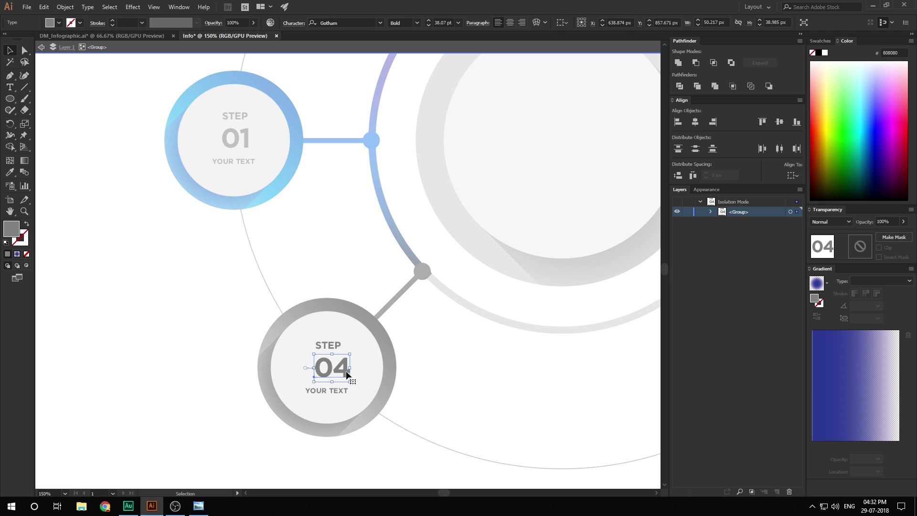
click(39, 47)
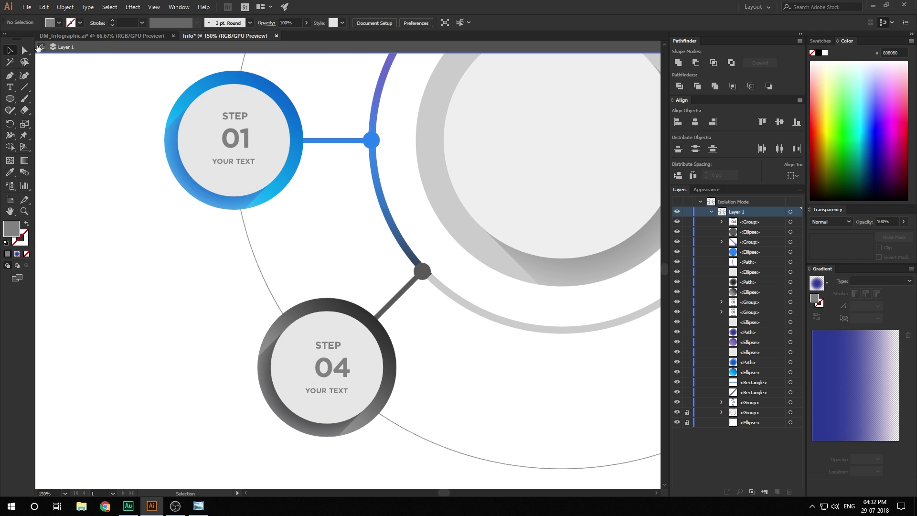
- Ungroup the text in the left dark grey circle
click(332, 343)
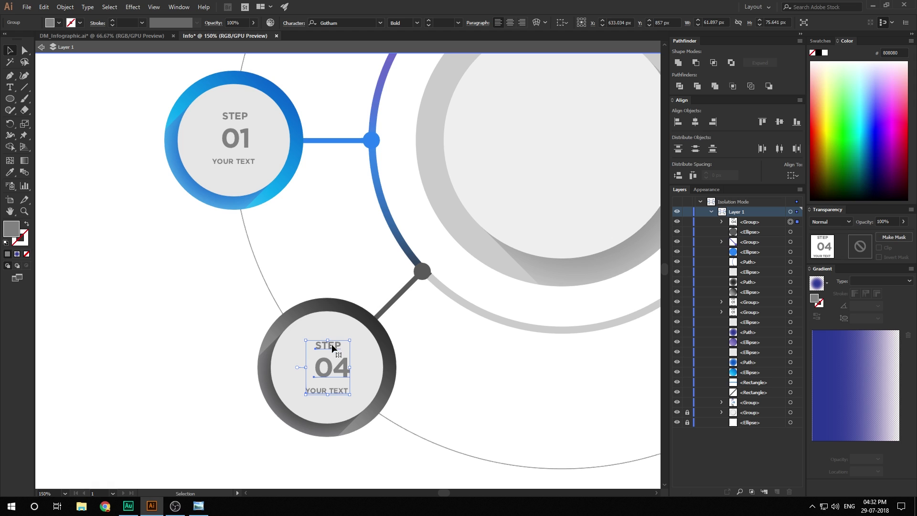
right_click(337, 367)
click(377, 291)
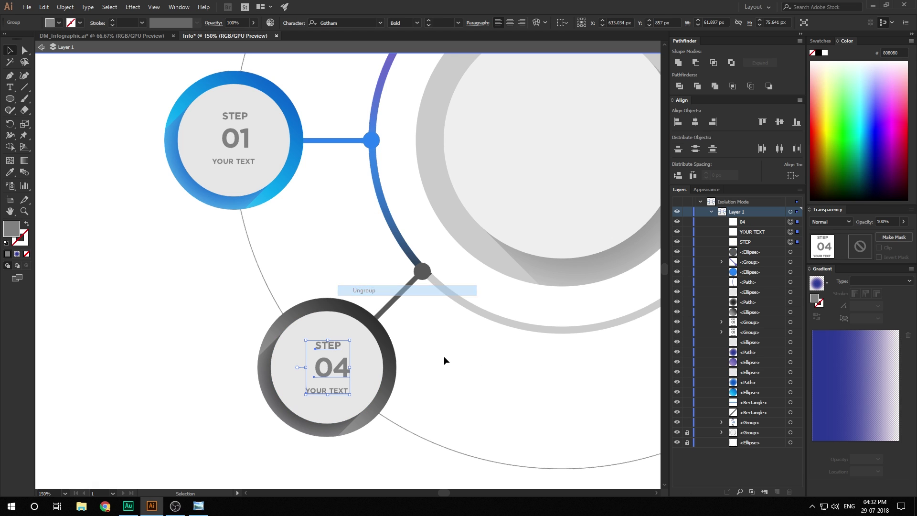
click(444, 360)
- Align the STEP, 04 and YOUR TEXT lines by their horizontal centres and group them again
click(334, 355)
shift+click(334, 367)
shift+click(341, 389)
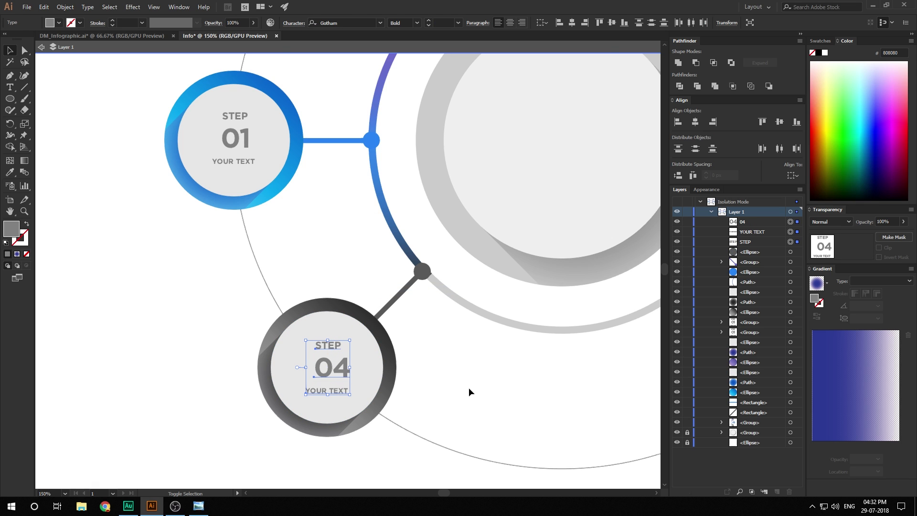
click(695, 123)
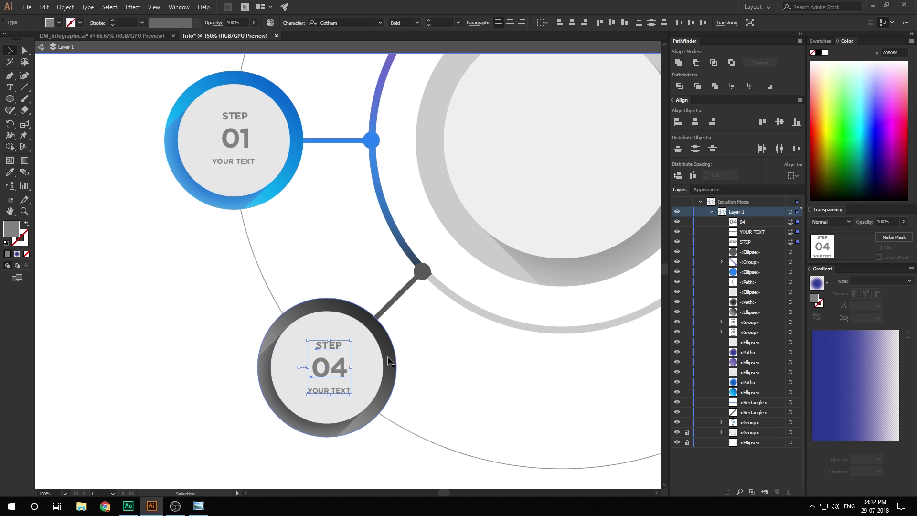
key(ctrl+g)
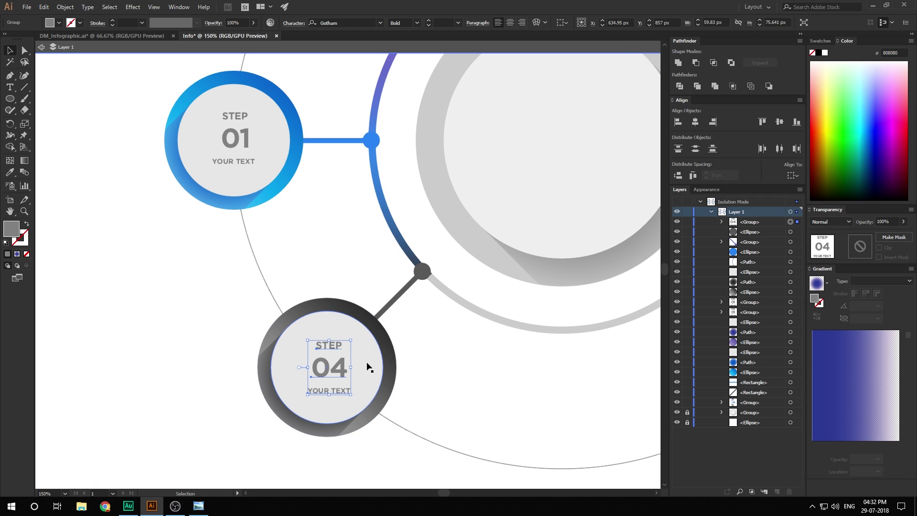
- Nudge the 04 text group slightly left on its inner disc to X 631.95 px
shift+click(368, 366)
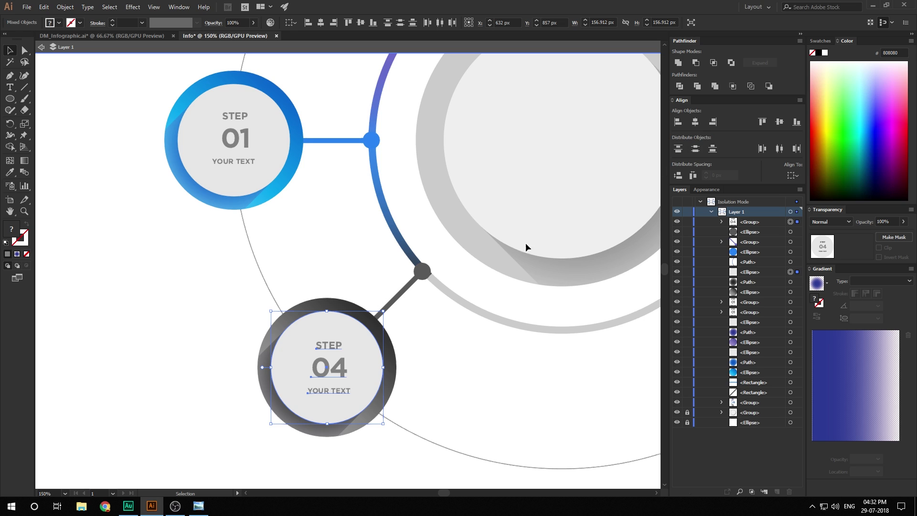
click(435, 346)
click(333, 370)
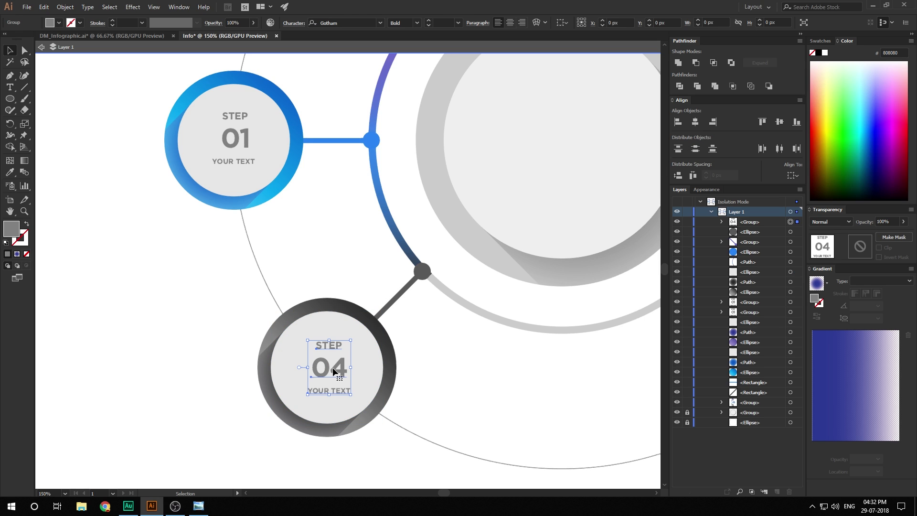
key(Left)
key(Left)
key(Left)
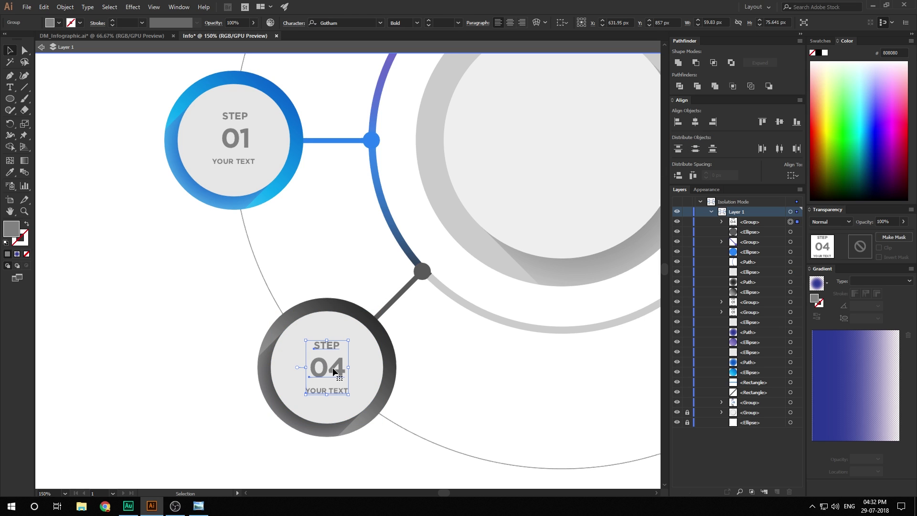
key(Left)
- Change the step number in the left blue circle to 05
scroll(374, 378, up, 1)
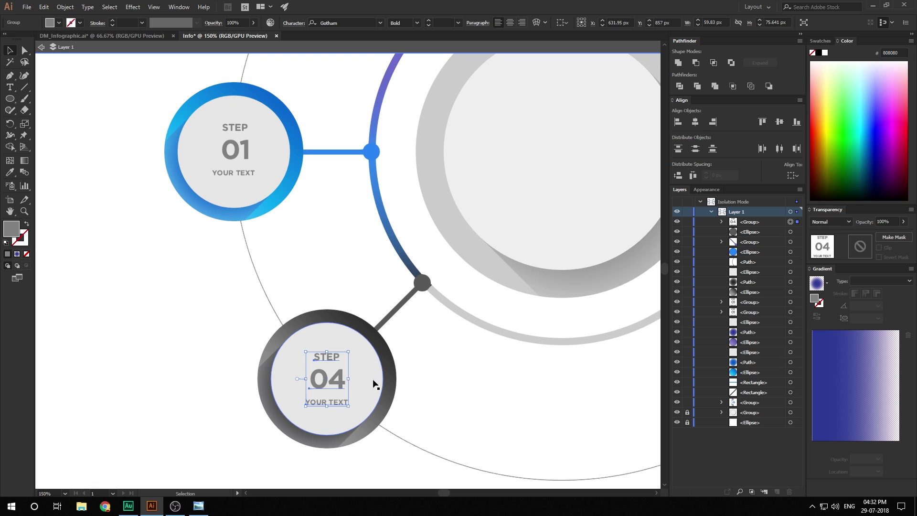
click(393, 266)
drag(280, 179, 252, 275)
double_click(208, 254)
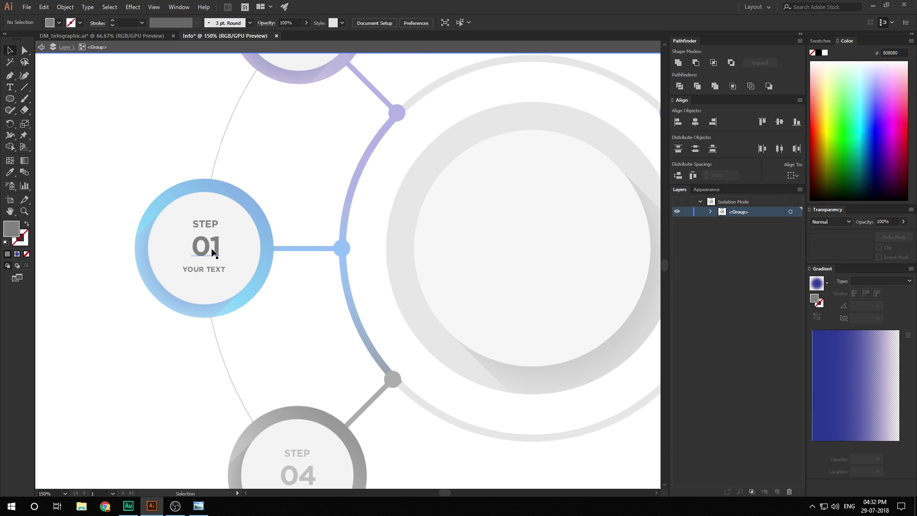
double_click(213, 250)
drag(212, 248, 243, 247)
text(5)
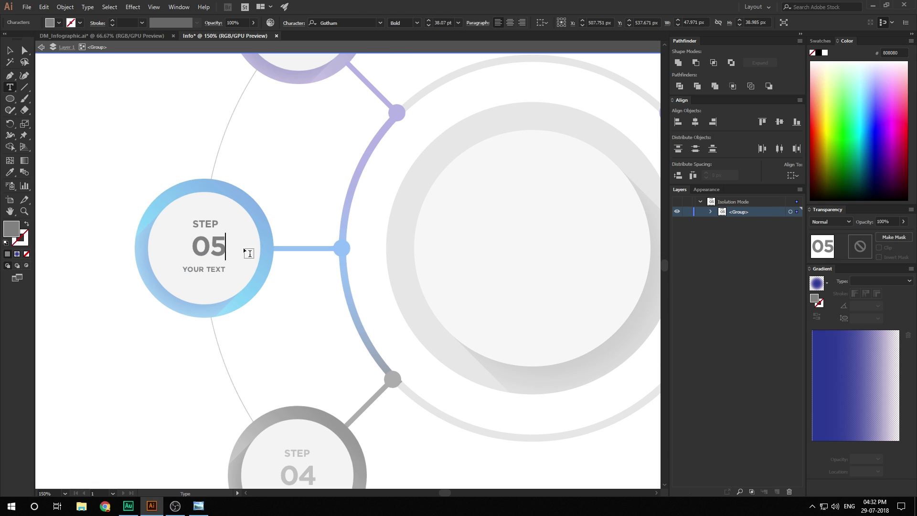
click(10, 48)
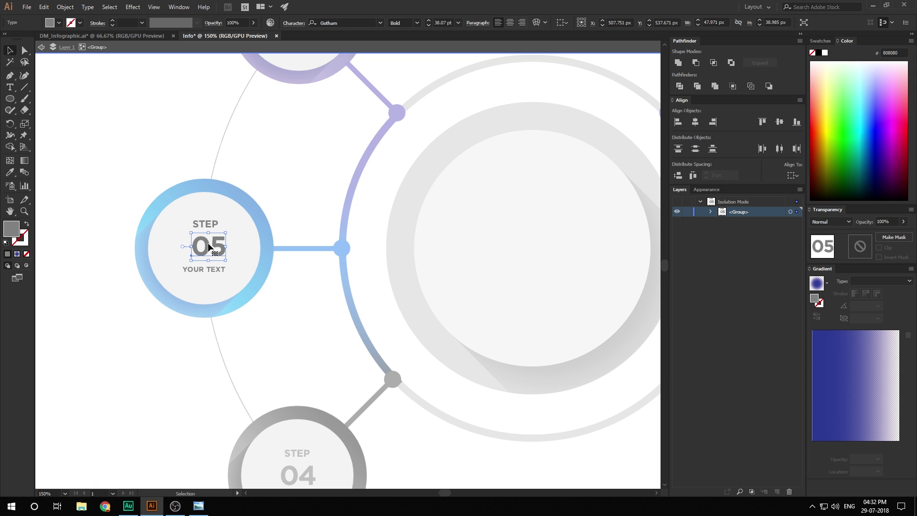
- Move the number 05 left to X 502.75 px so it sits centred between its text lines, and leave the group's isolation
drag(207, 244, 204, 244)
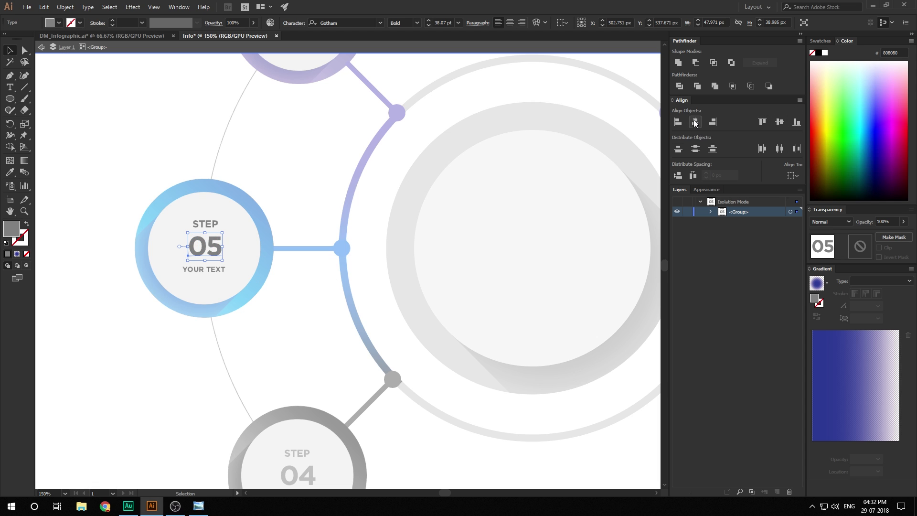
click(41, 46)
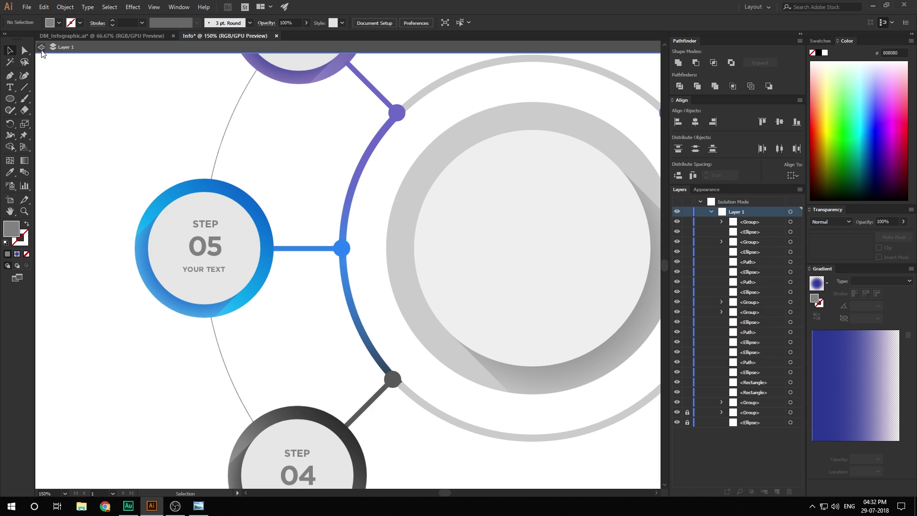
click(195, 228)
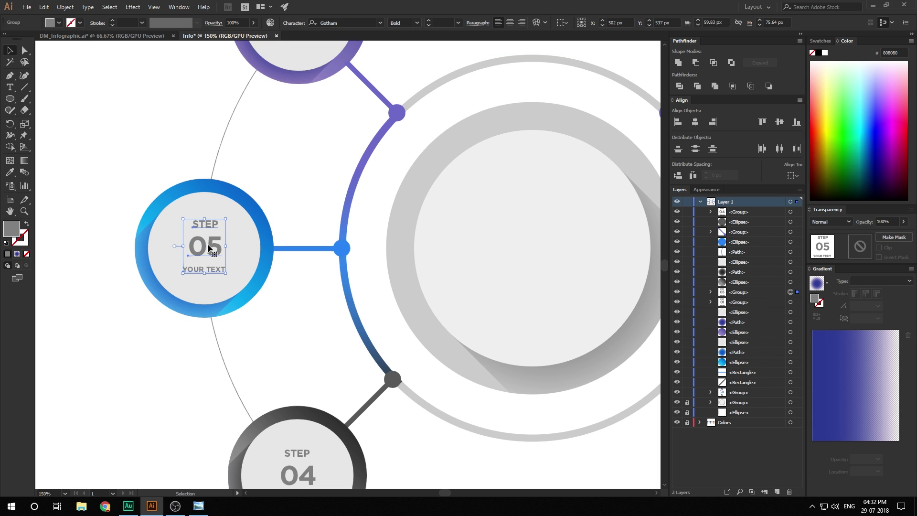
- Change the step number in the left purple circle from its mirrored copy to 06
drag(251, 172, 246, 296)
double_click(297, 150)
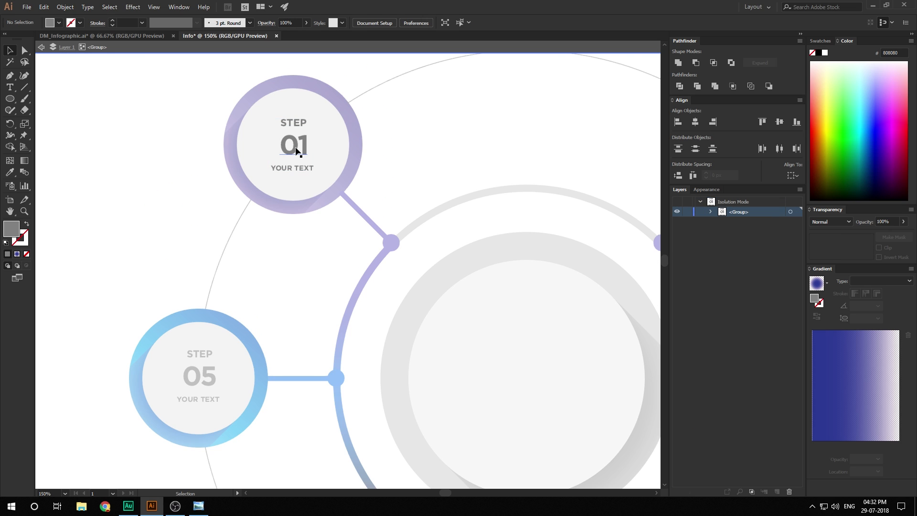
double_click(300, 146)
text(6)
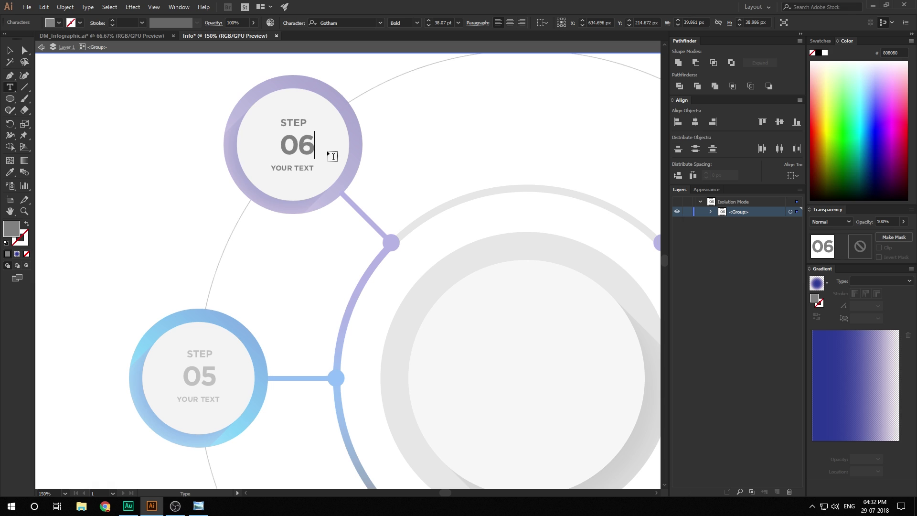
click(10, 51)
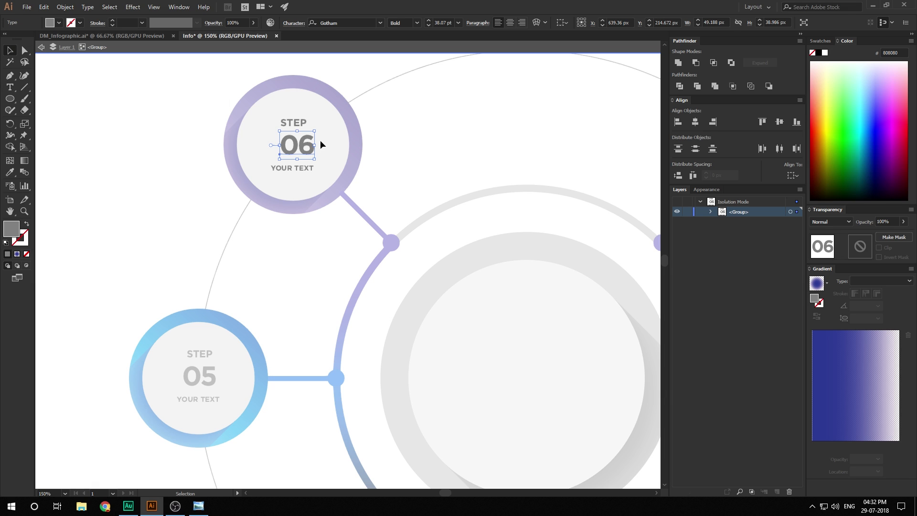
- Nudge the number 06 left to X 633.36 px to centre it between its text lines, and leave the group's isolation
key(Left)
key(Left)
key(Left)
key(Left)
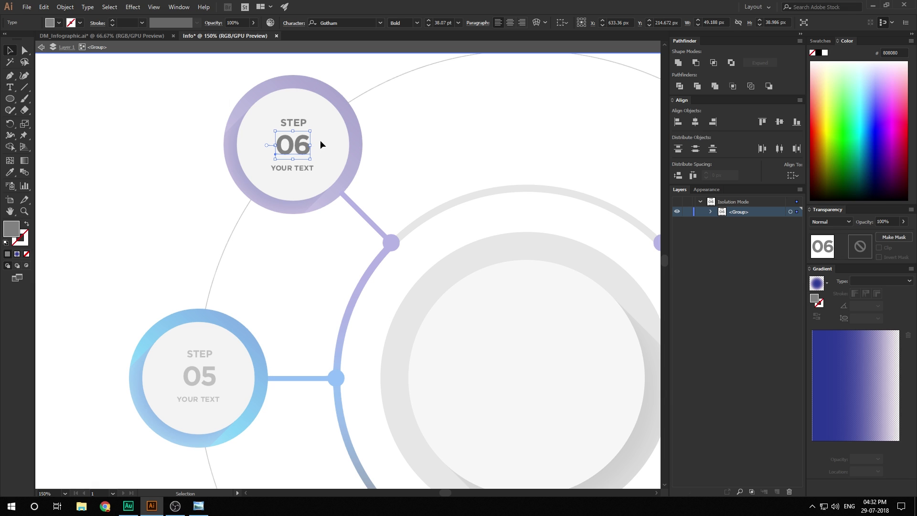
click(42, 48)
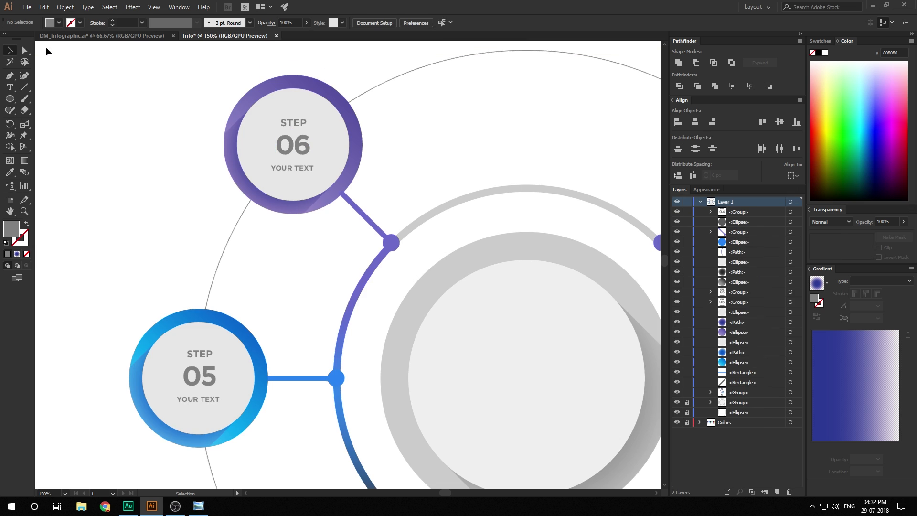
scroll(248, 236, down, 2)
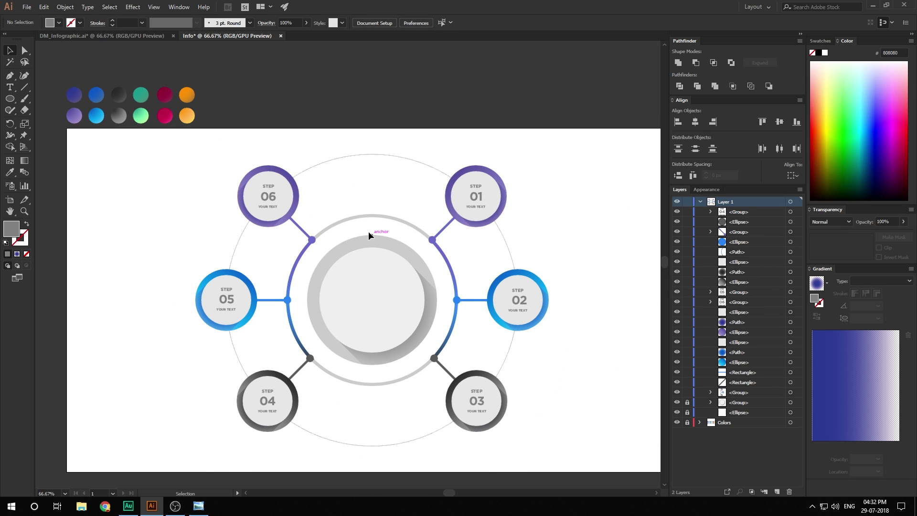
- Fill the outer circle of step 06 with the lighter orange sample gradient and change its type to Linear
scroll(369, 231, up, 1)
drag(178, 193, 307, 239)
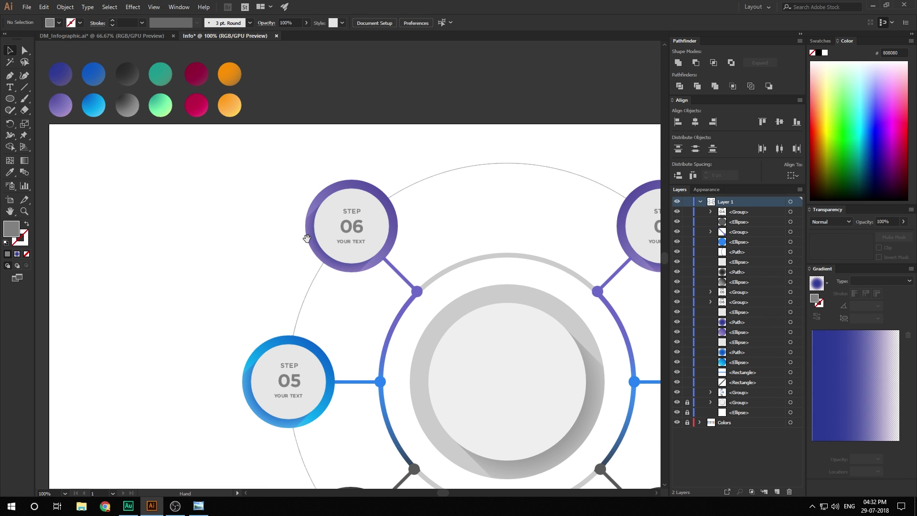
click(361, 186)
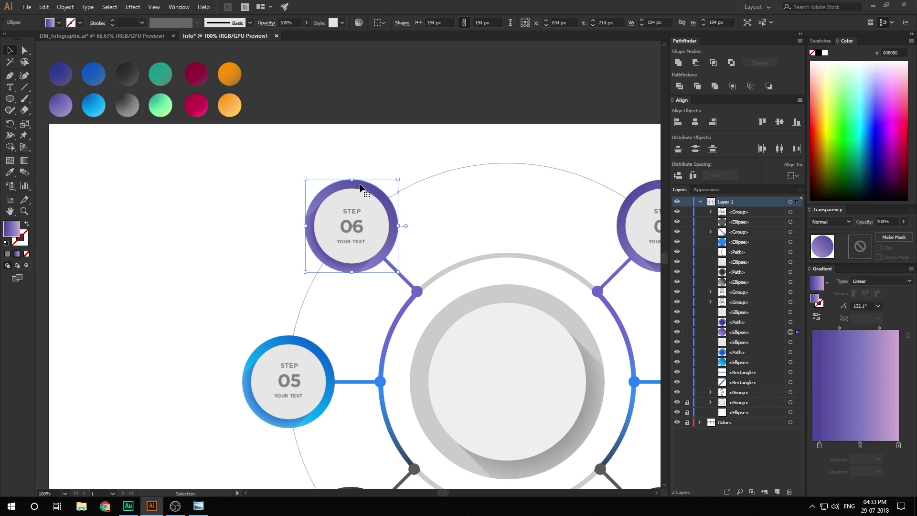
key(i)
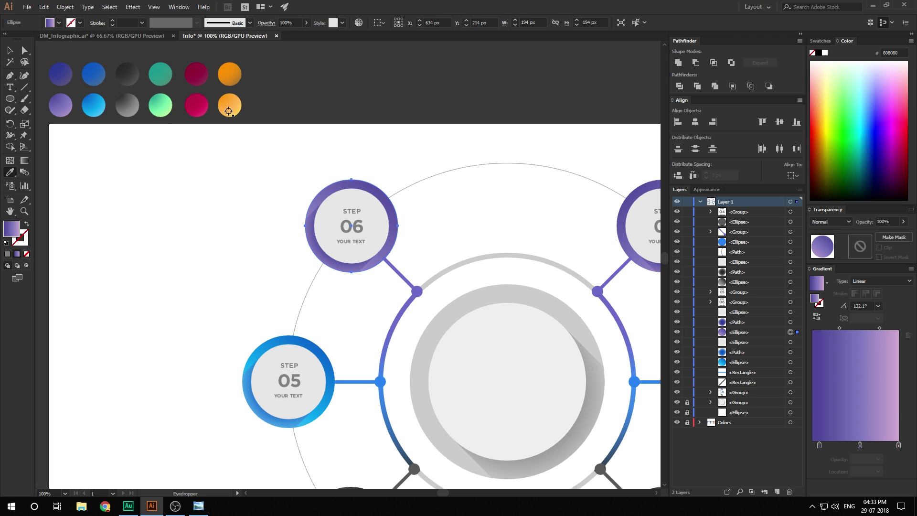
click(229, 111)
click(869, 281)
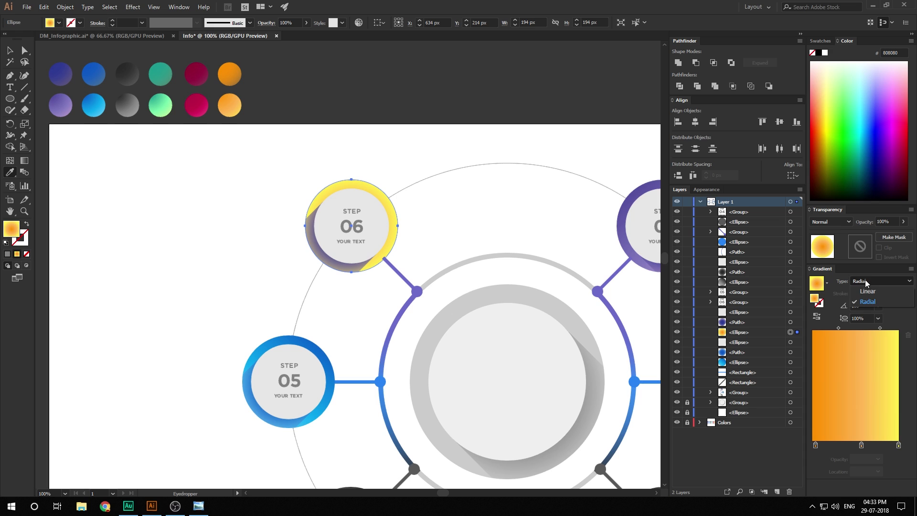
click(865, 289)
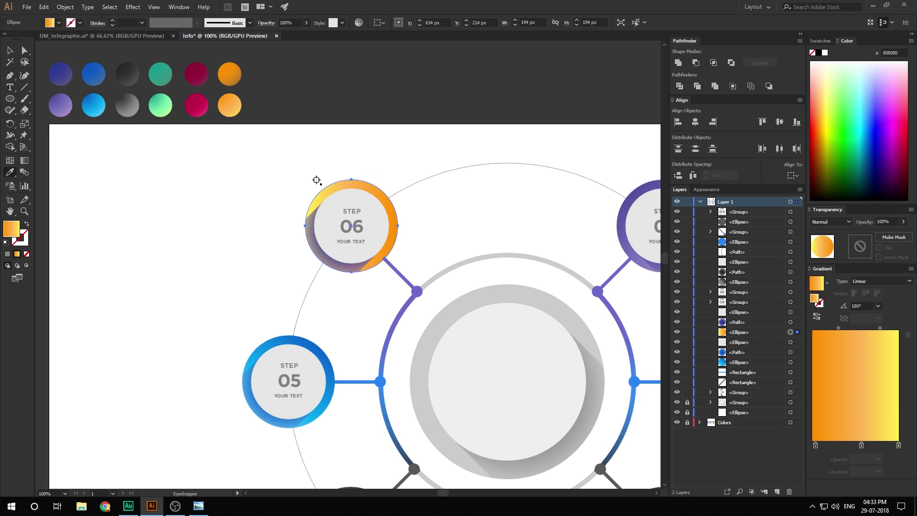
click(306, 188)
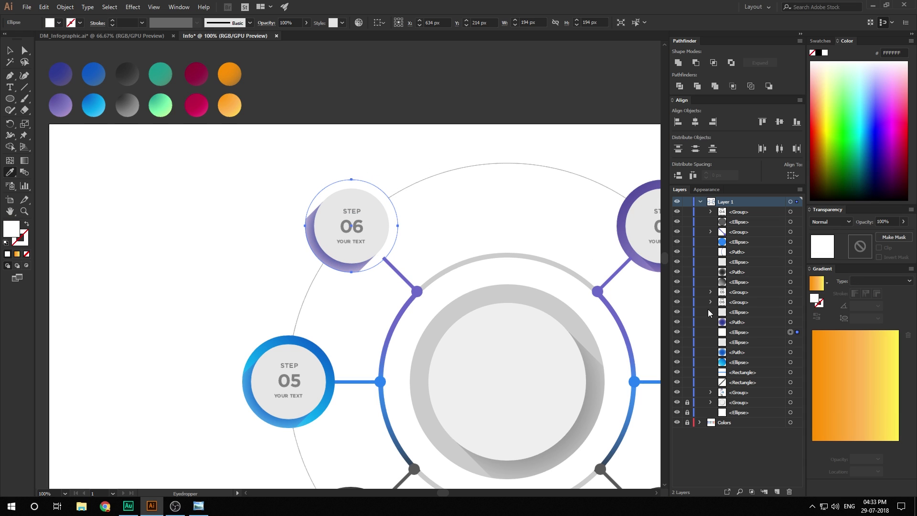
click(219, 111)
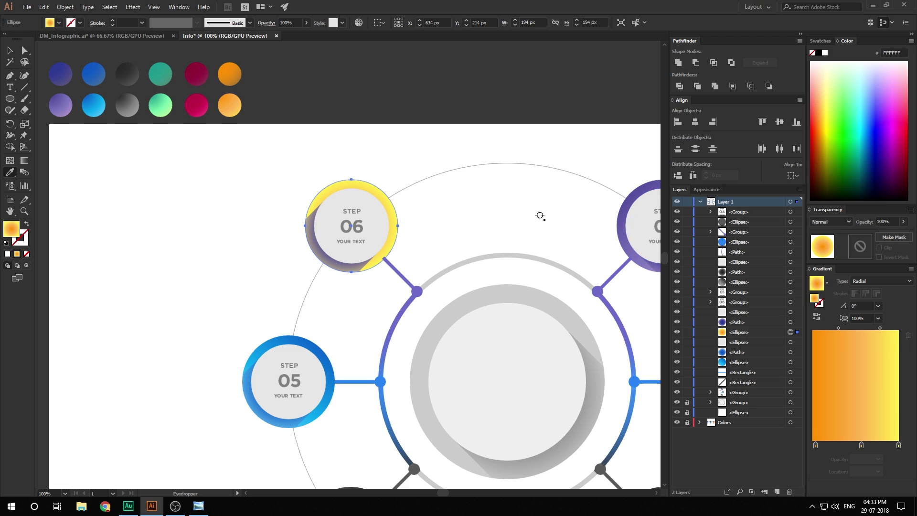
click(878, 281)
click(874, 289)
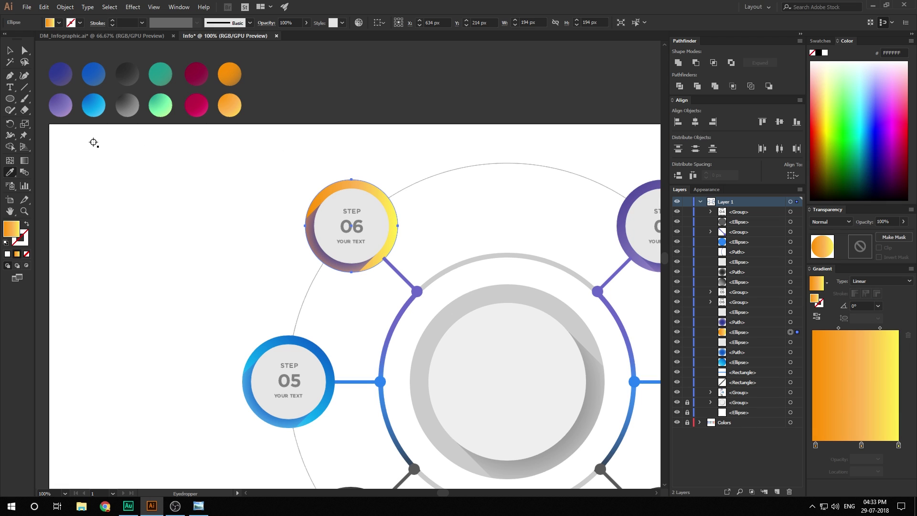
- Redraw the 06 circle's orange gradient diagonally from its upper left to its lower right, at about -48.9°
click(30, 166)
drag(318, 181, 394, 275)
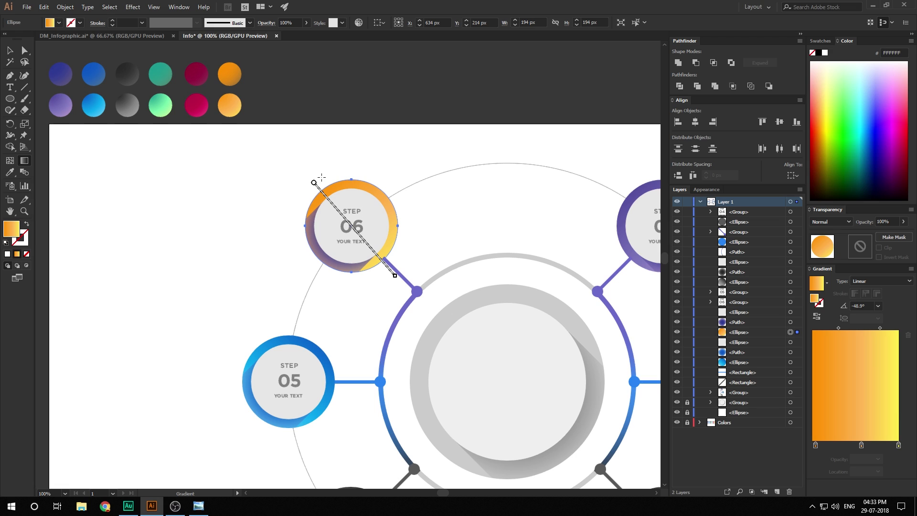
click(10, 50)
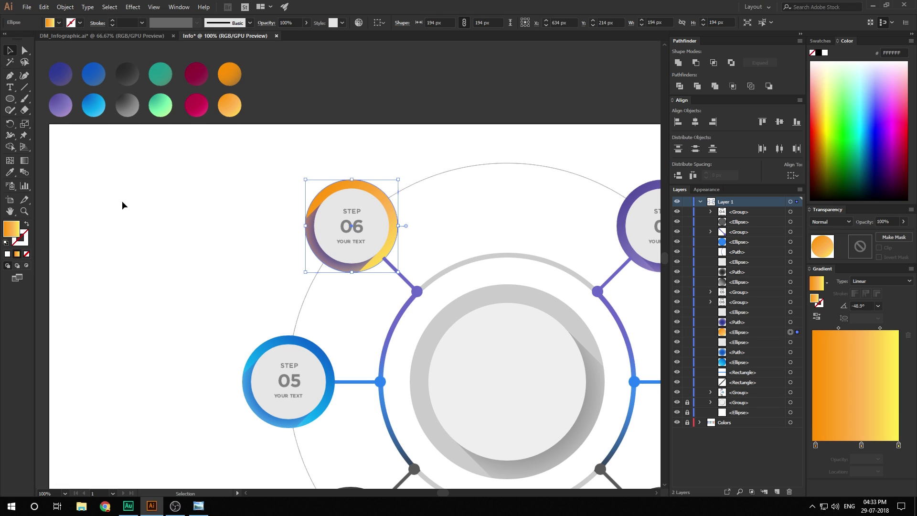
click(123, 202)
- Recolour the shadow shape on the 06 circle with the darker orange sample's gradient and deselect it
click(333, 266)
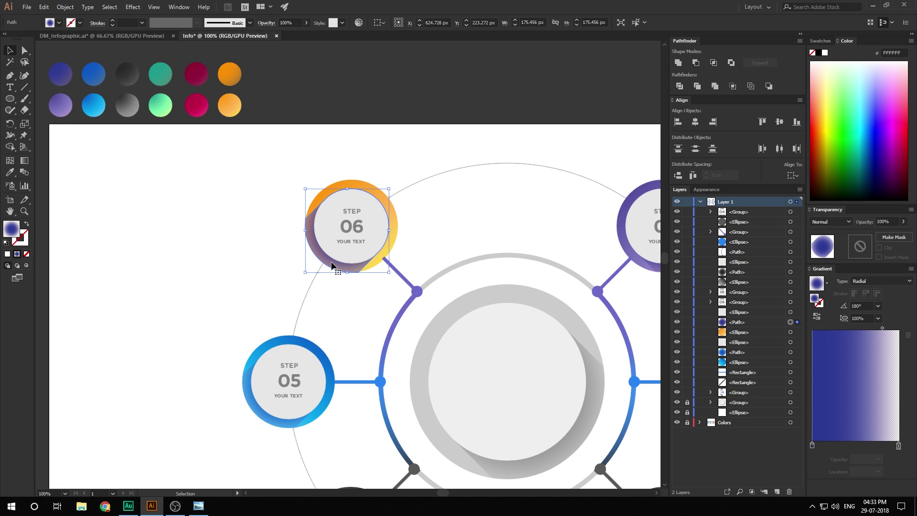
key(i)
click(233, 75)
key(v)
click(244, 125)
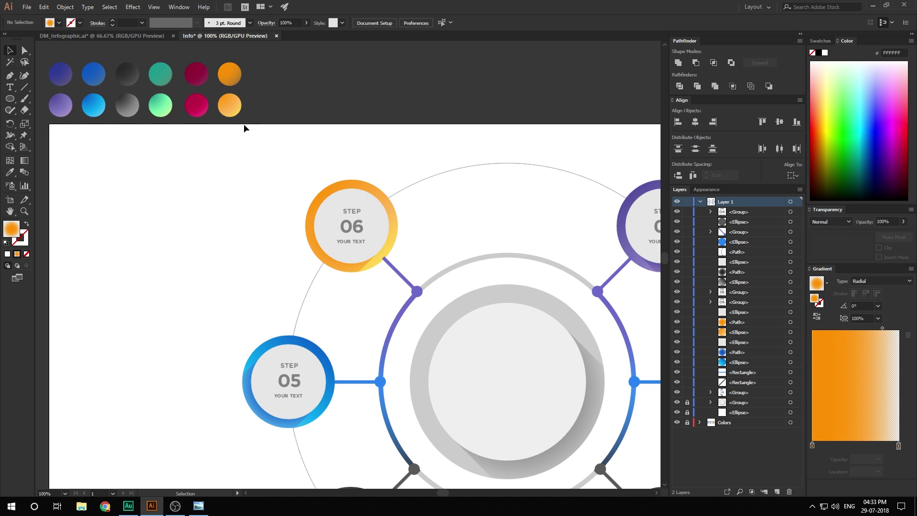
- Reflect the orange shadow shape of the 06 circle across the vertical axis
drag(281, 257, 254, 173)
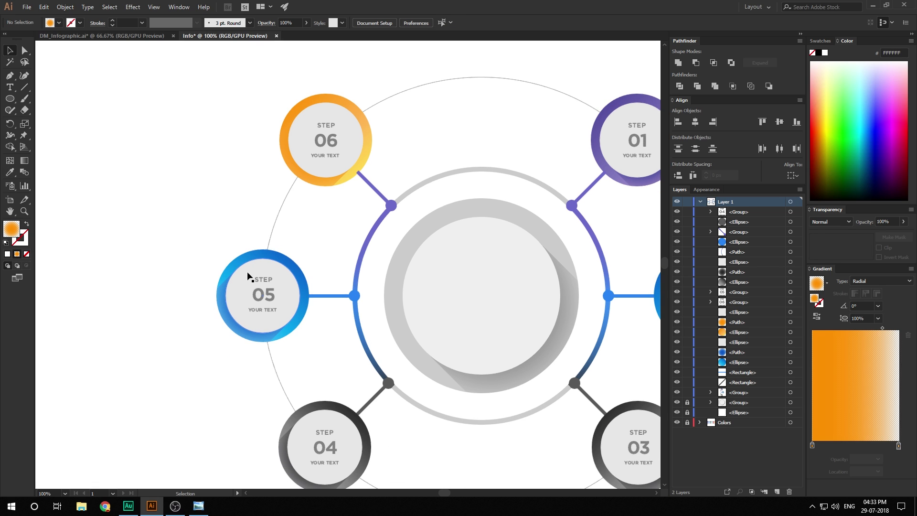
click(256, 340)
click(304, 176)
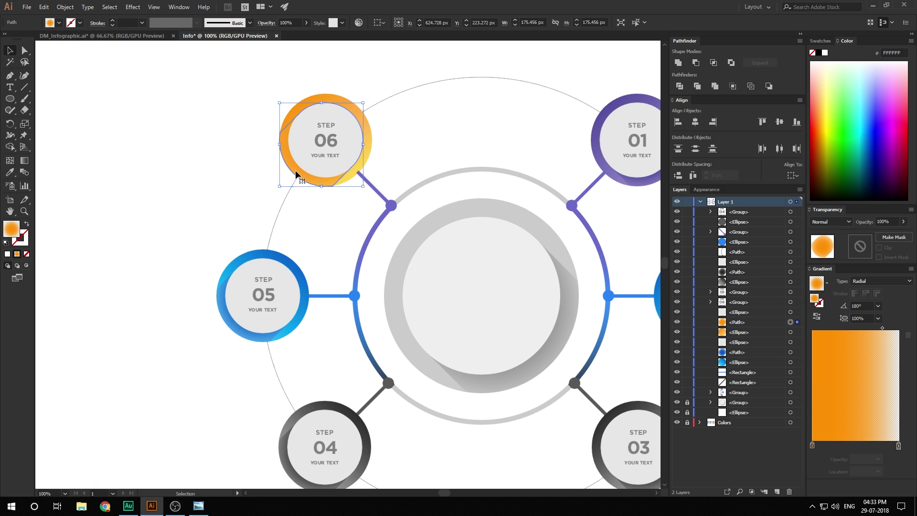
right_click(296, 173)
mouse_move(370, 310)
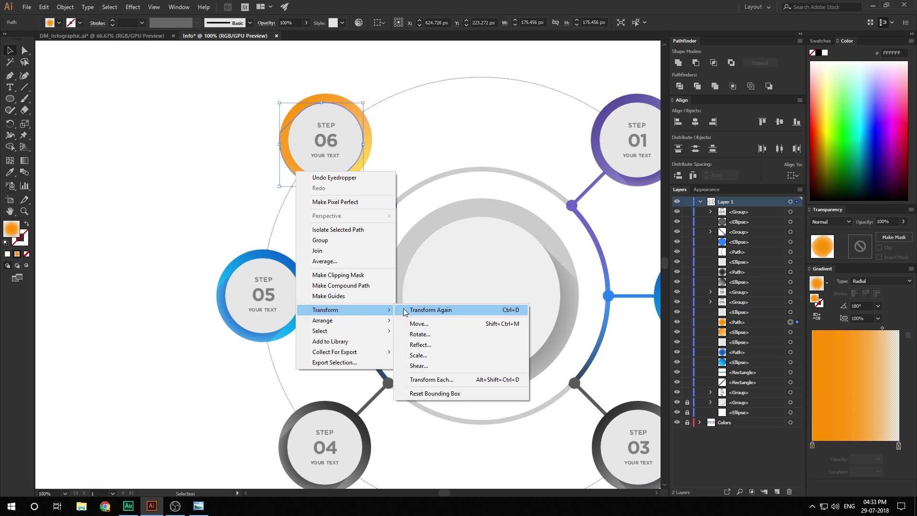
click(421, 345)
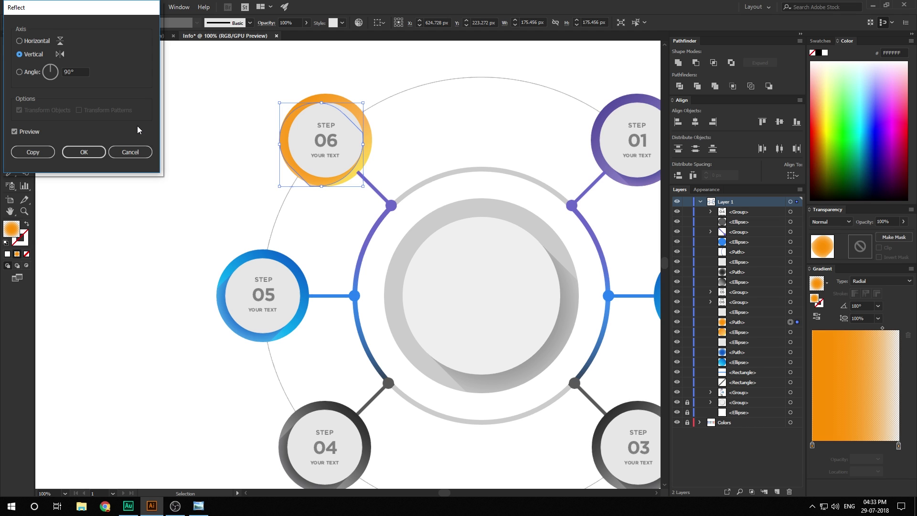
click(79, 152)
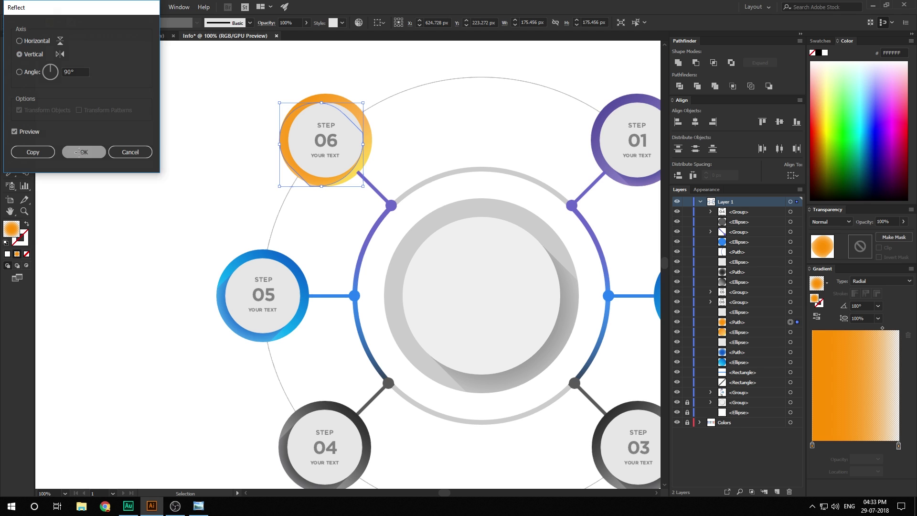
- Move the reflected orange shadow right until it lines up with the outer edge of the 06 circle
scroll(332, 159, up, 2)
drag(268, 185, 285, 185)
click(293, 277)
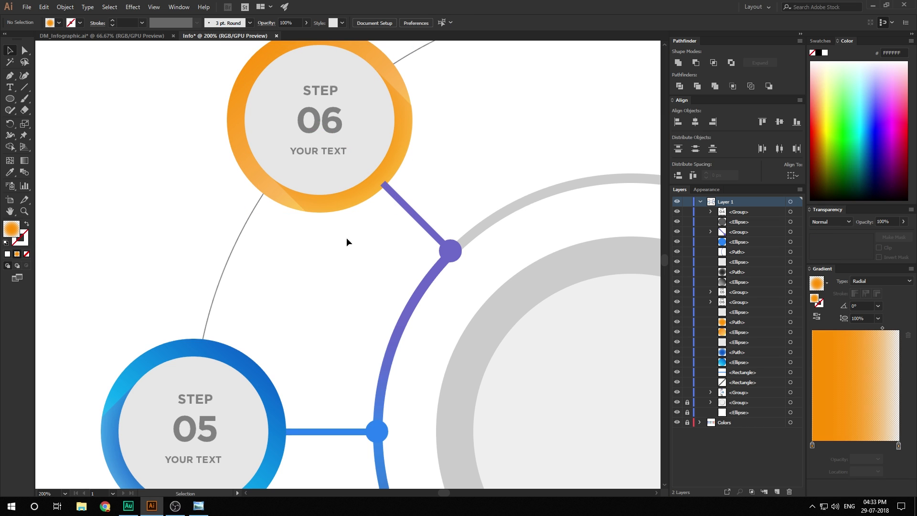
- Reflect the blue shadow shape of the 05 circle across the vertical axis
scroll(338, 231, down, 2)
scroll(317, 185, up, 1)
scroll(267, 268, down, 1)
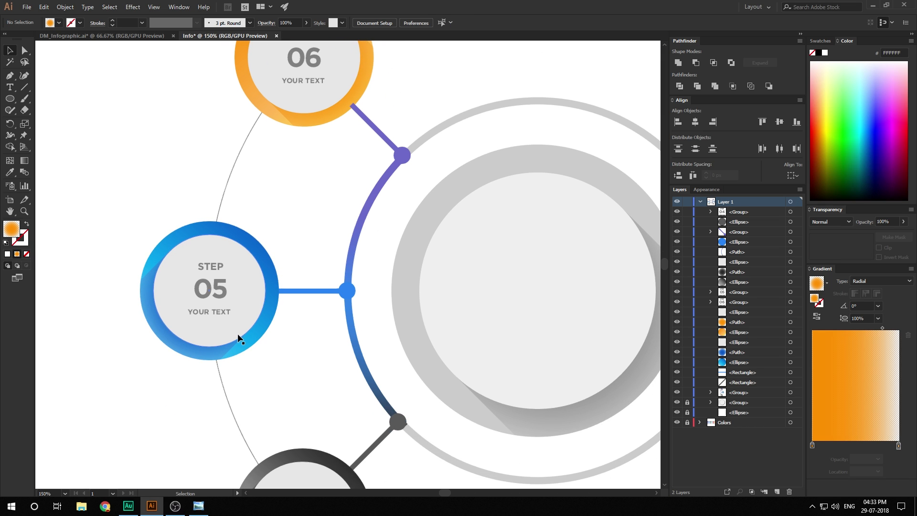
click(207, 348)
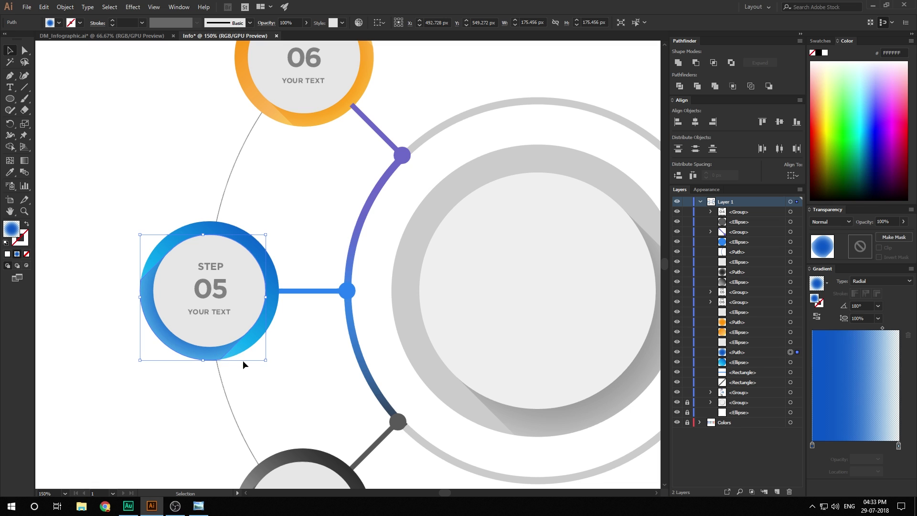
right_click(199, 351)
mouse_move(274, 292)
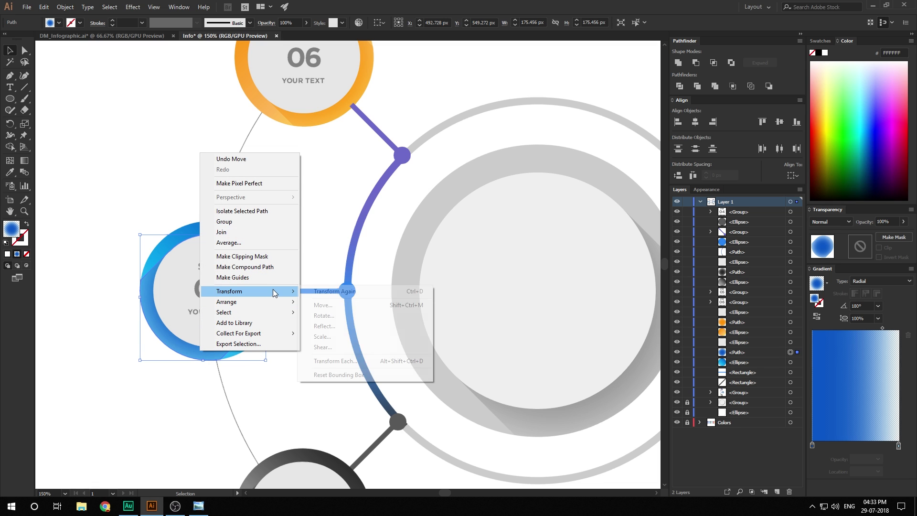
click(323, 316)
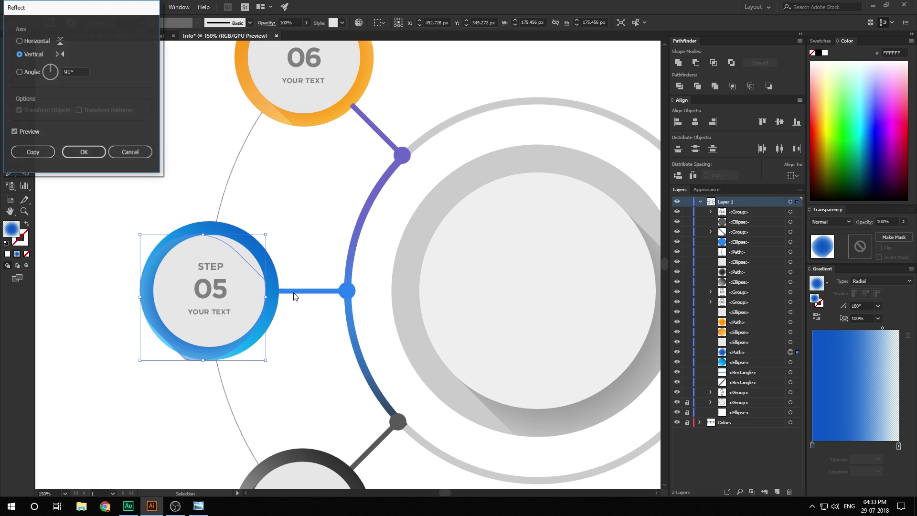
click(83, 151)
- Move the reflected blue shadow right to X 511.728 px against the 05 circle's outer edge
scroll(195, 350, up, 1)
drag(191, 348, 203, 350)
click(293, 398)
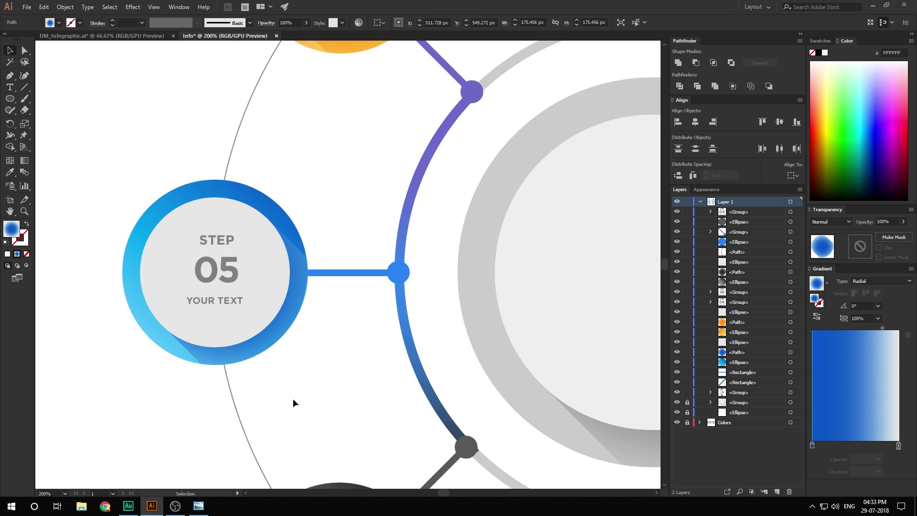
- Try to fit the blue shadow to the 05 circle's outer edge by shifting it in 1 px steps
scroll(312, 291, up, 2)
scroll(296, 253, up, 2)
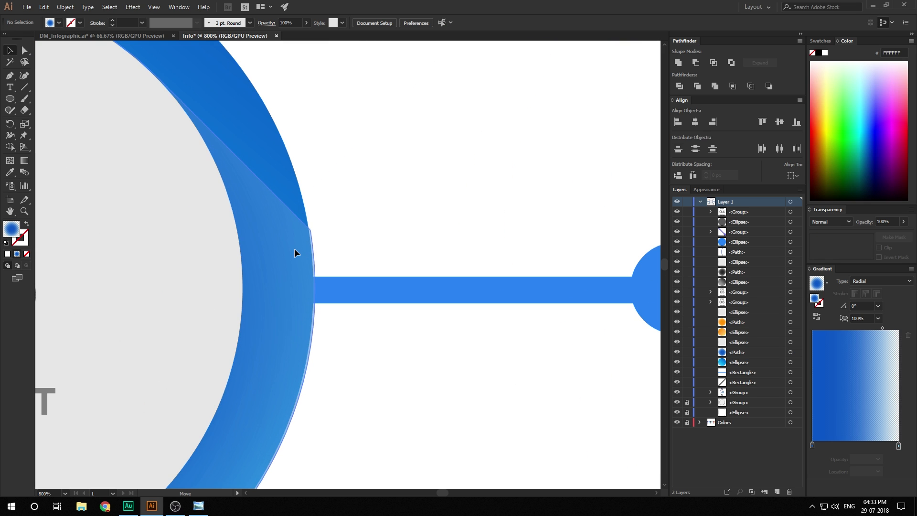
drag(294, 248, 292, 248)
scroll(280, 246, up, 2)
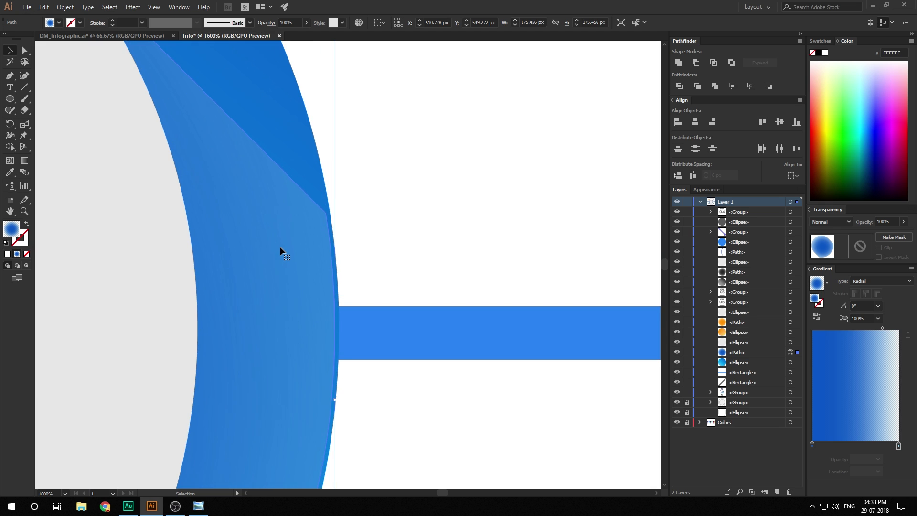
key(Right)
key(Left)
key(Right)
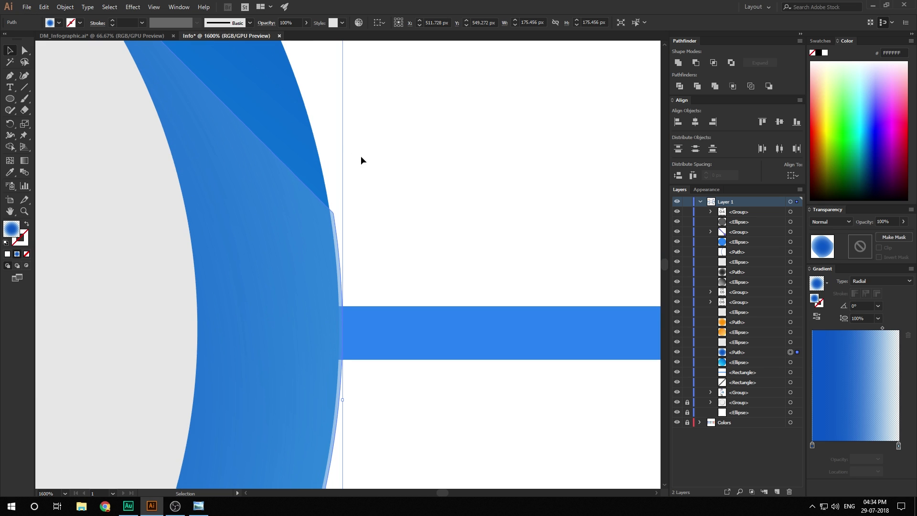
- Turn off Snap to Pixel and move the blue shadow to X 511.328 px, flush with the 05 circle's outer edge
click(153, 7)
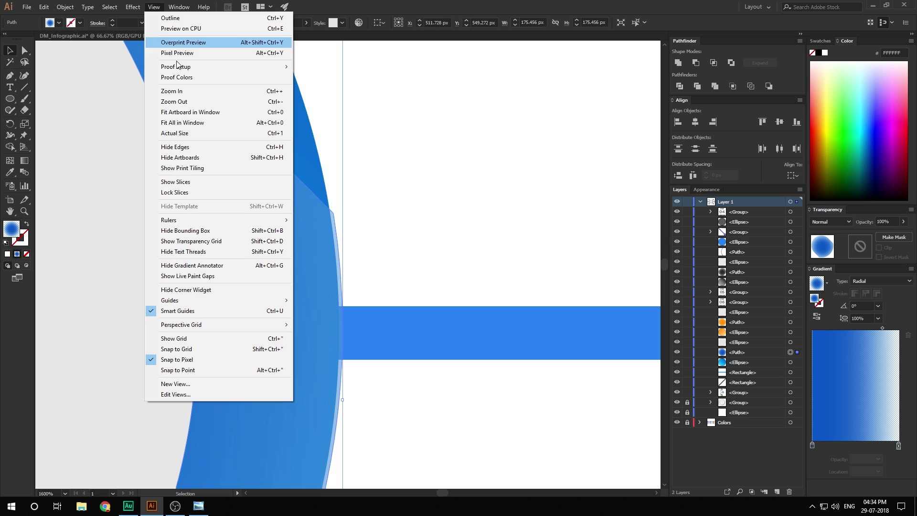
click(189, 365)
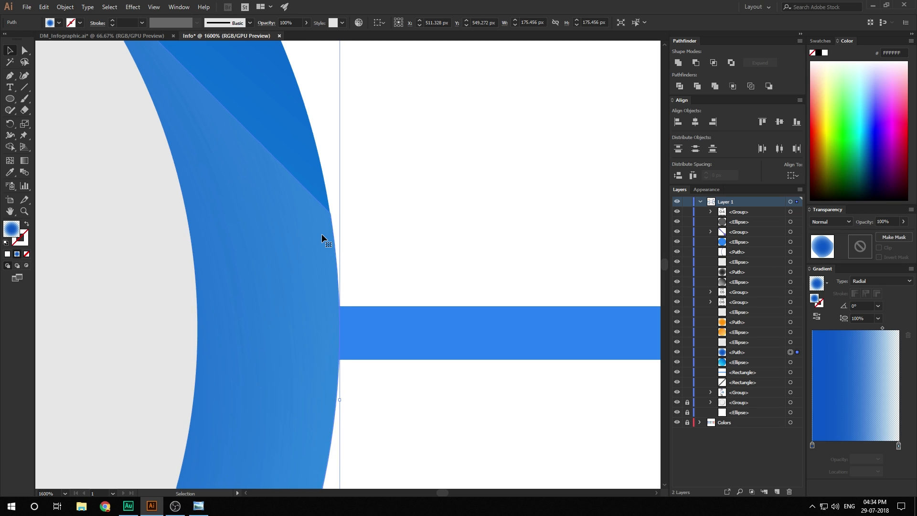
click(371, 219)
scroll(371, 219, down, 2)
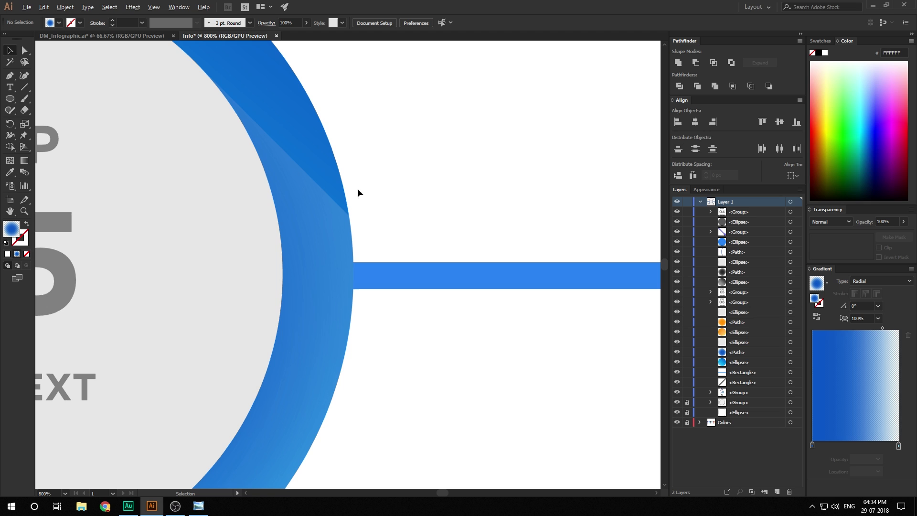
- Turn off Smart Guides and inspect the outline of the blue shadow on the 05 circle
click(178, 7)
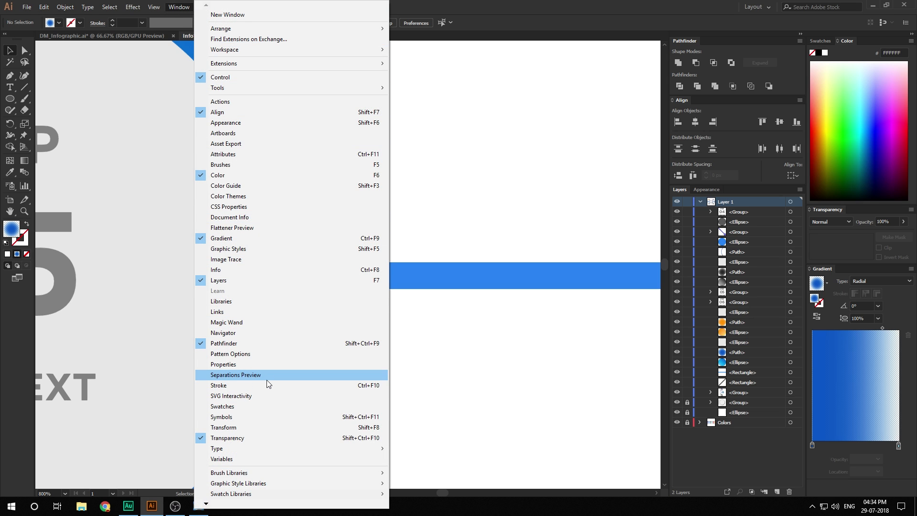
mouse_move(153, 7)
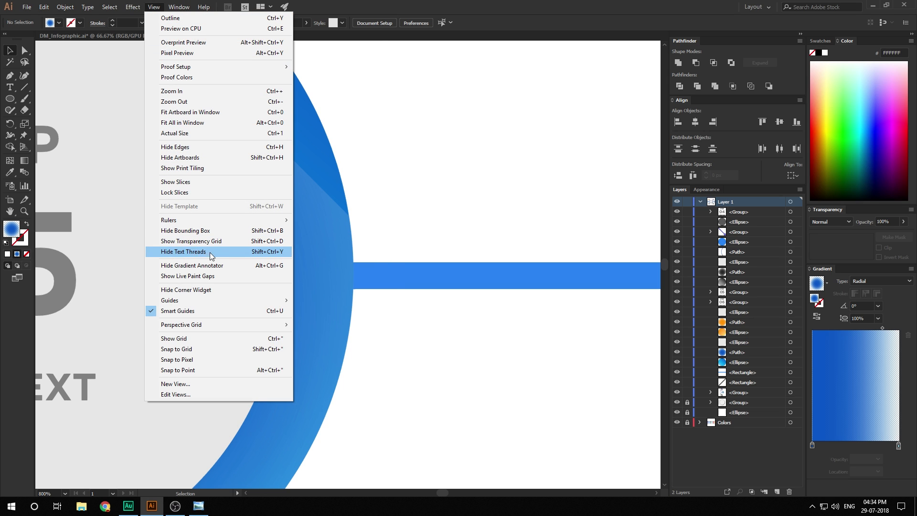
click(208, 311)
scroll(410, 178, down, 3)
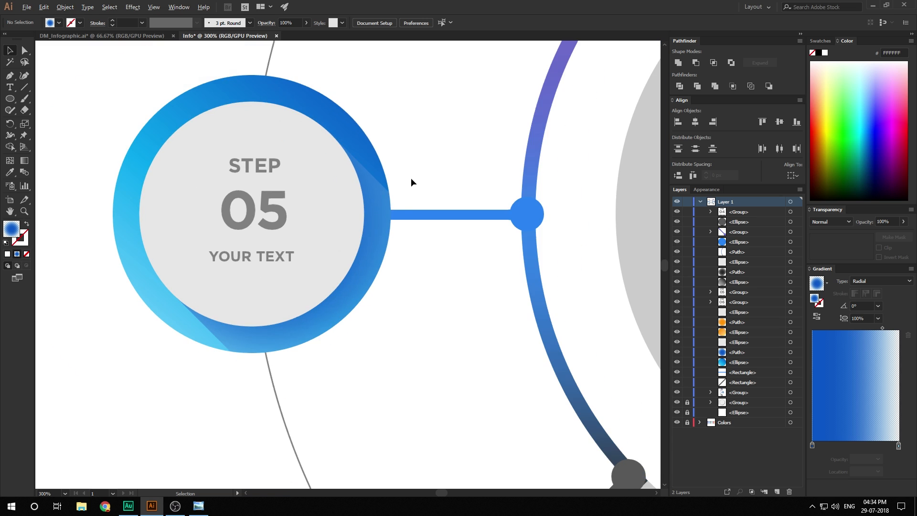
click(386, 208)
key(a)
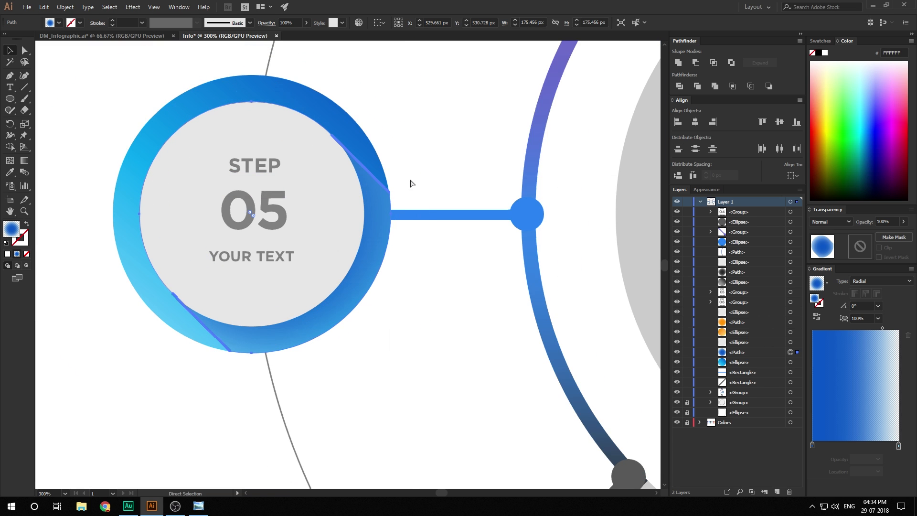
key(v)
click(411, 302)
- Reflect the dark grey shadow shape of the 04 circle across the vertical axis
scroll(395, 315, down, 2)
drag(453, 353, 336, 167)
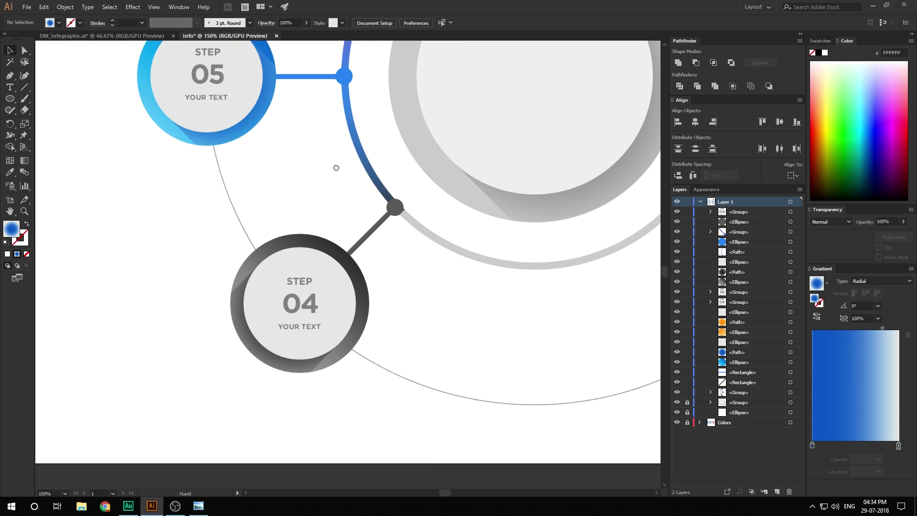
scroll(322, 325, up, 2)
click(206, 376)
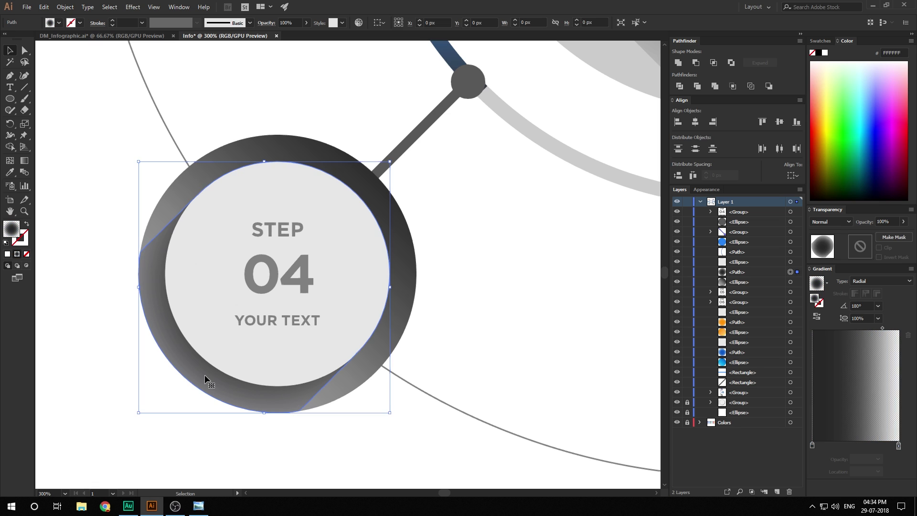
right_click(240, 386)
mouse_move(330, 340)
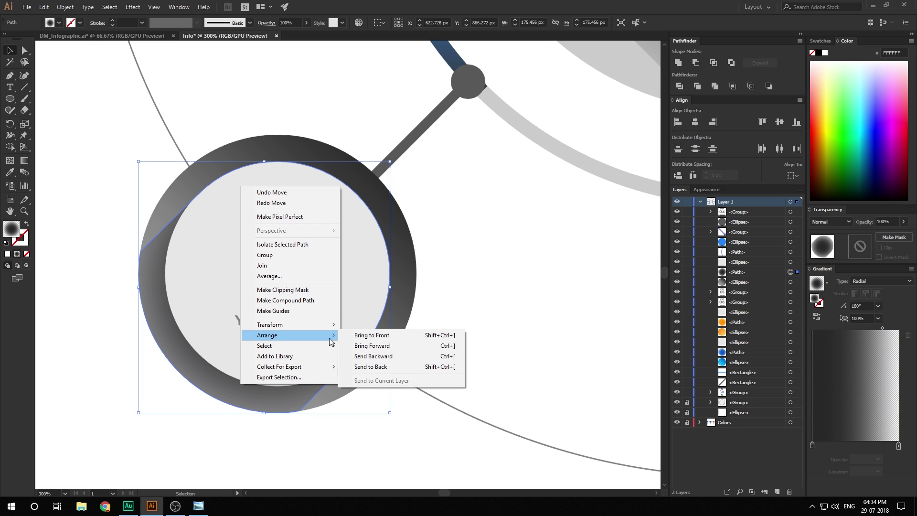
mouse_move(332, 324)
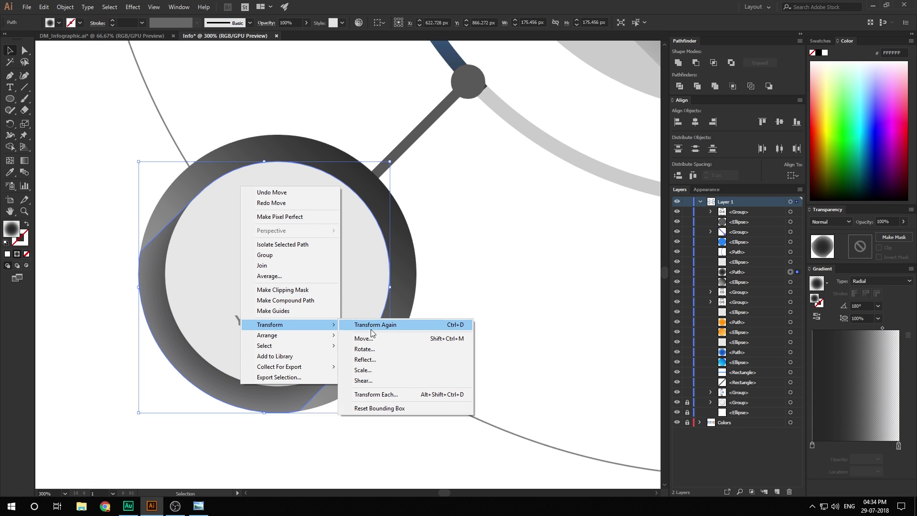
click(364, 360)
click(84, 152)
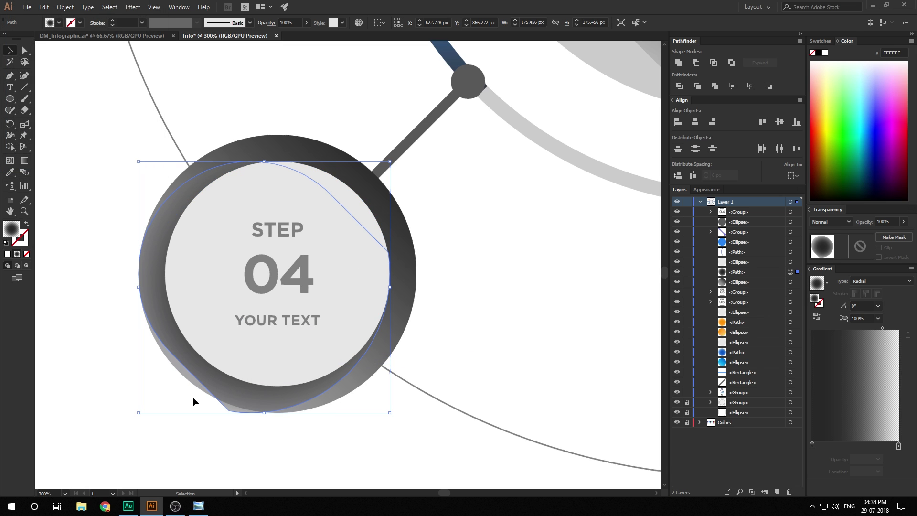
- Move the reflected grey shadow right so it sits flush with the 04 circle's outer edge
drag(198, 372, 222, 372)
click(442, 291)
scroll(441, 287, up, 5)
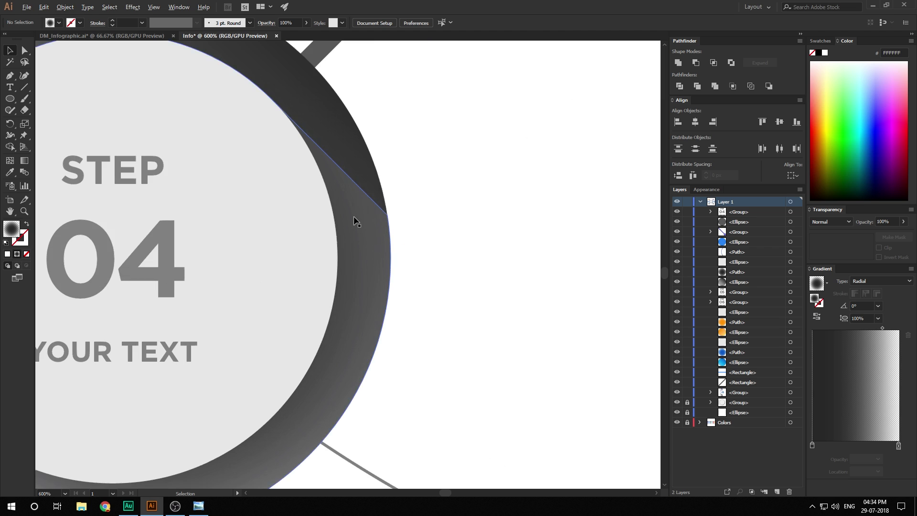
- Recolour the 05 circle's ring and shadow crimson, and the 04 circle's ring and shadow green, using the palette swatches above the artboard
scroll(355, 220, down, 9)
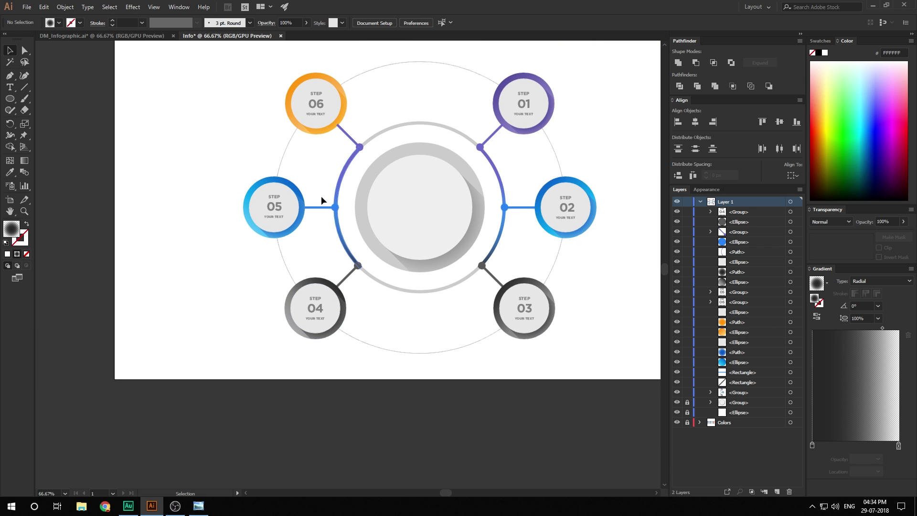
scroll(346, 286, down, 1)
scroll(367, 341, up, 3)
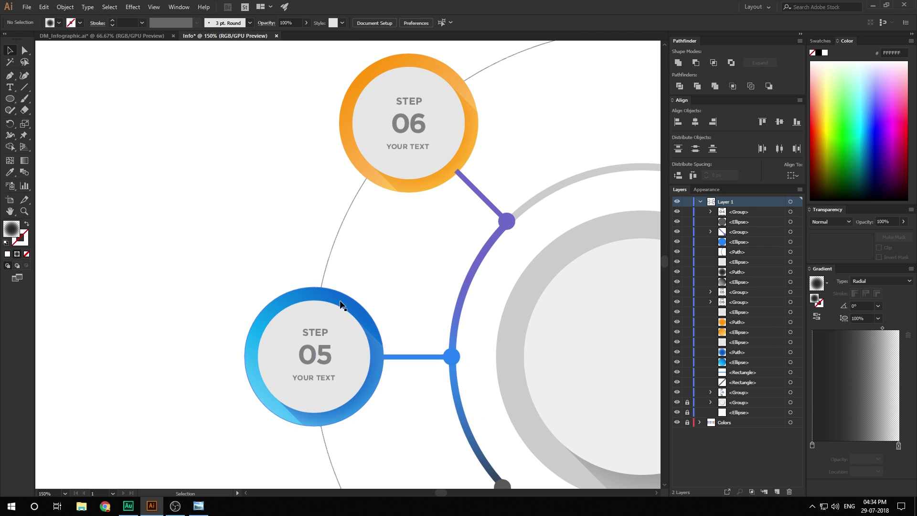
scroll(336, 298, down, 1)
click(324, 302)
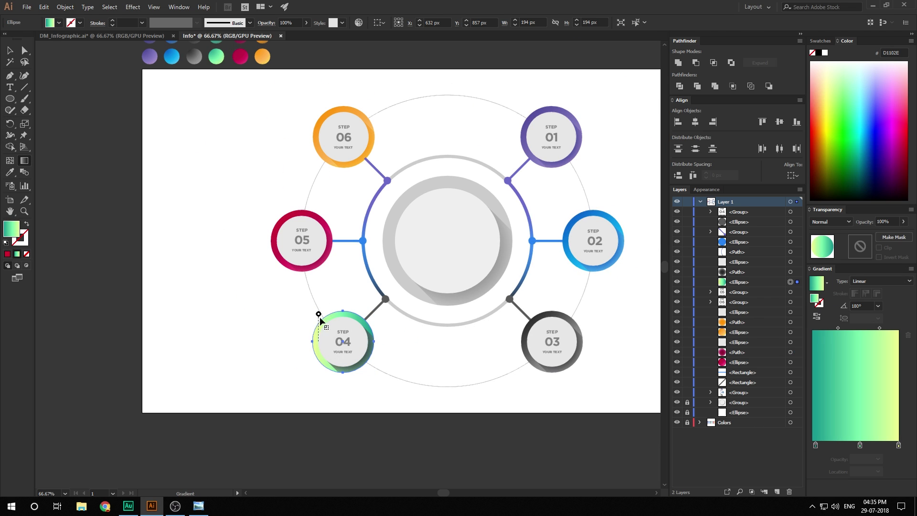
scroll(317, 317, up, 2)
click(403, 305)
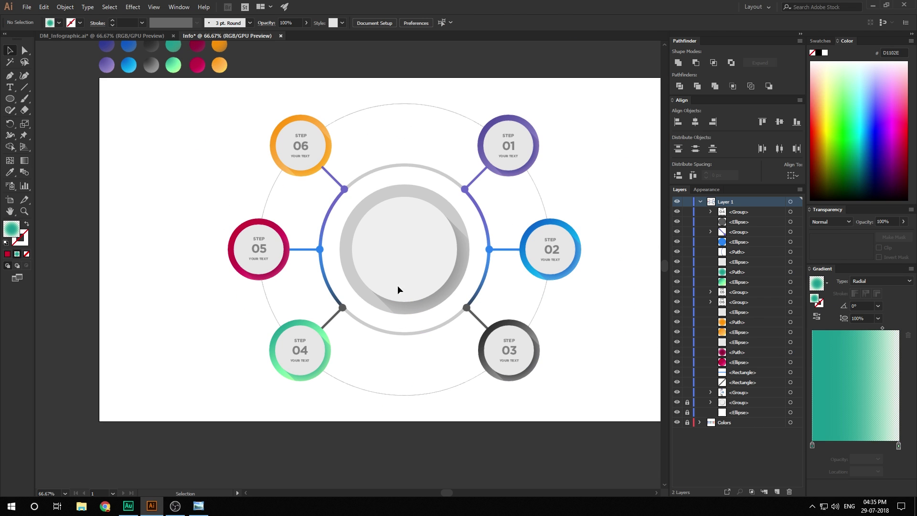
- Fill the 06 circle's connector line and dot with solid orange FF9100 sampled from the orange palette gradient
scroll(336, 185, up, 1)
click(334, 182)
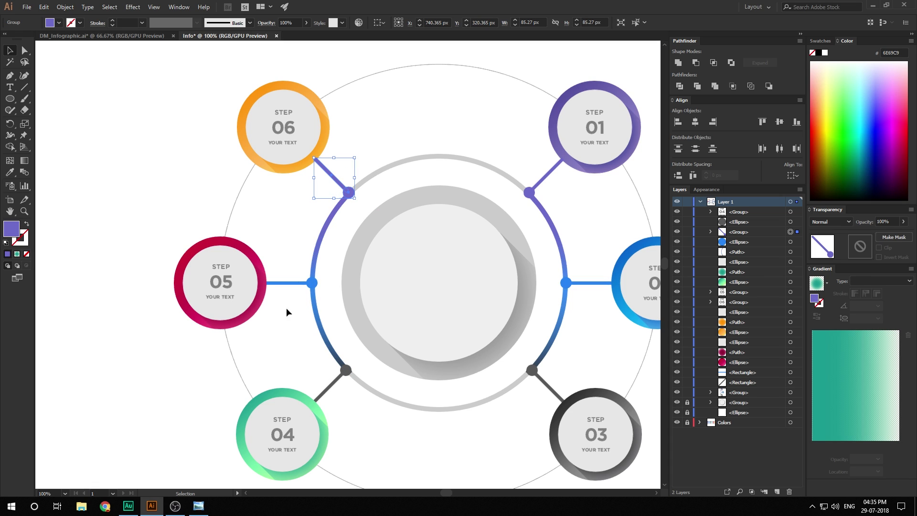
scroll(321, 182, down, 1)
scroll(302, 253, up, 1)
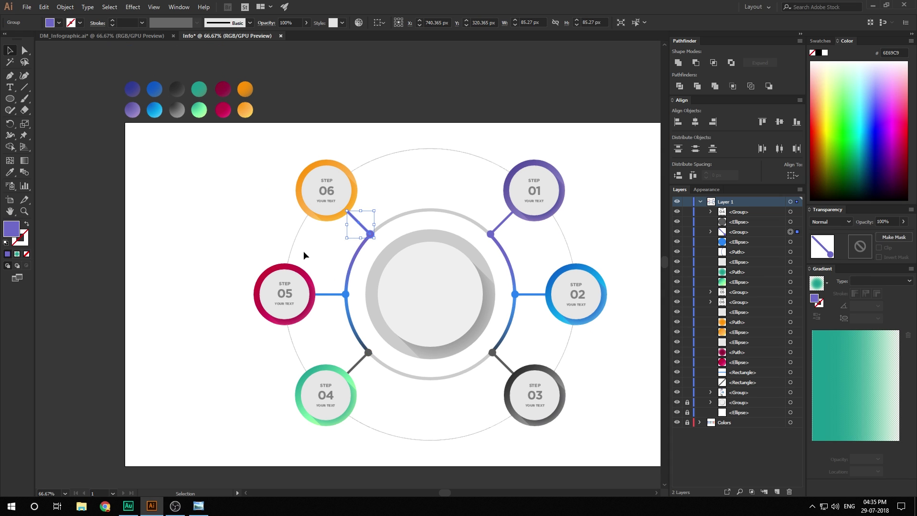
key(i)
click(245, 111)
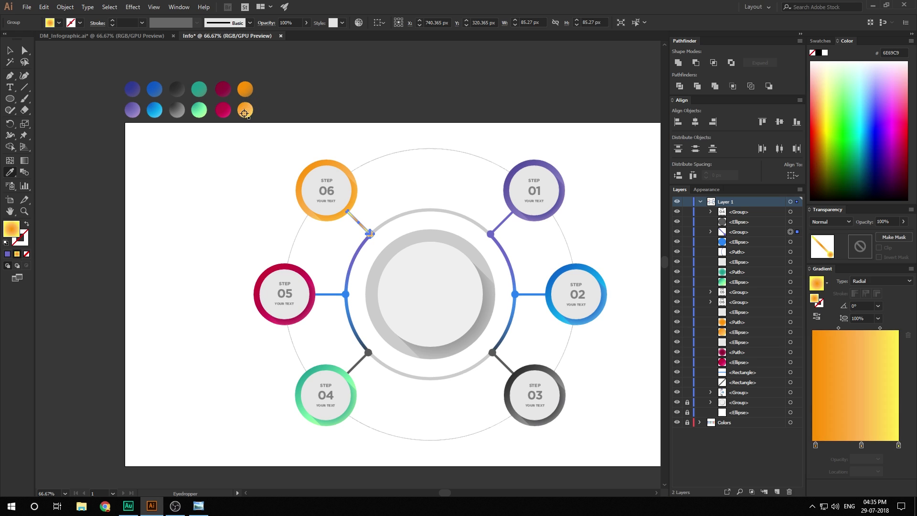
double_click(815, 445)
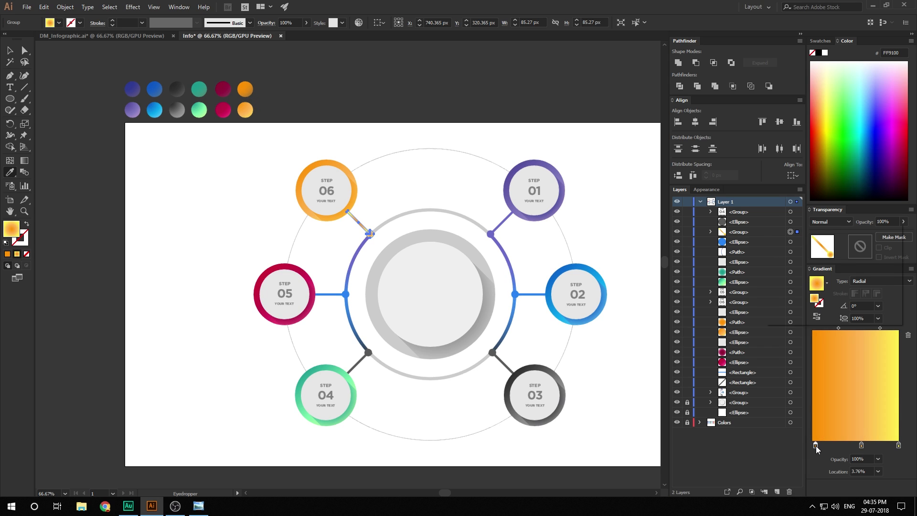
click(888, 299)
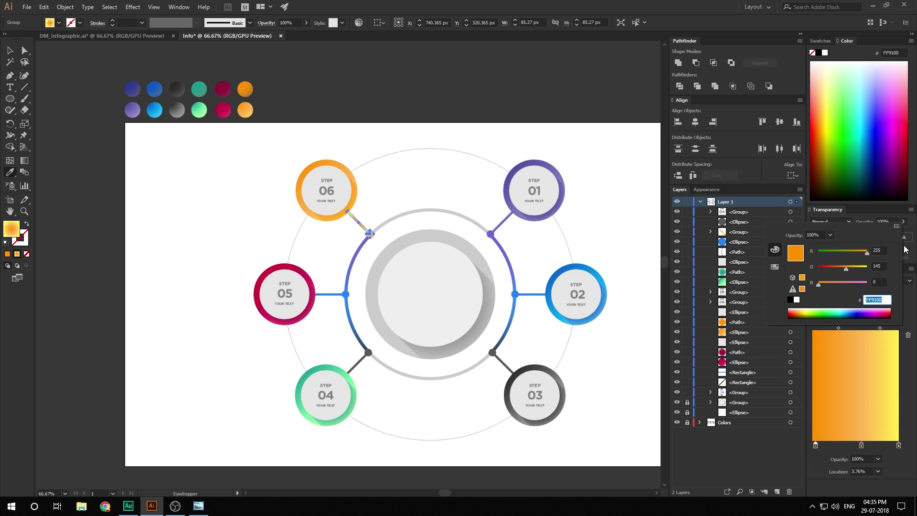
key(Escape)
click(8, 254)
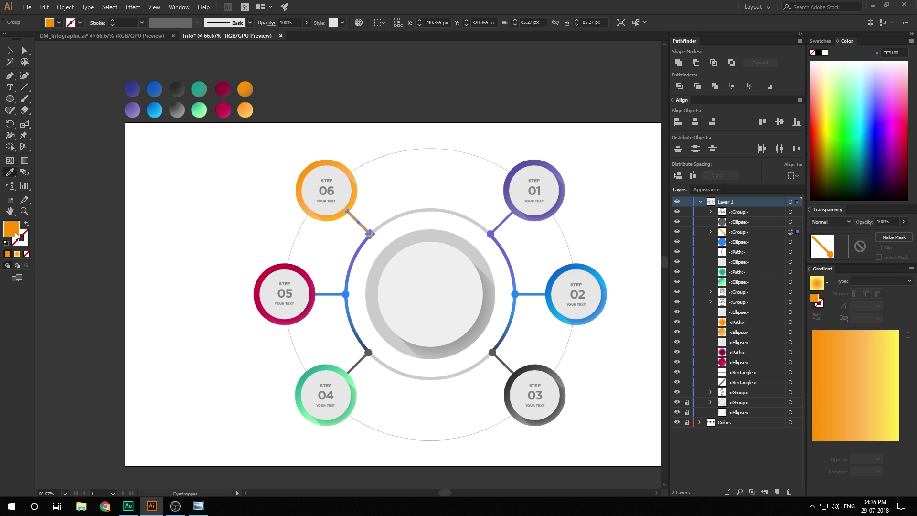
- Lighten the fill of the 06 circle's connector line and dot to FFA73E
double_click(14, 234)
click(500, 163)
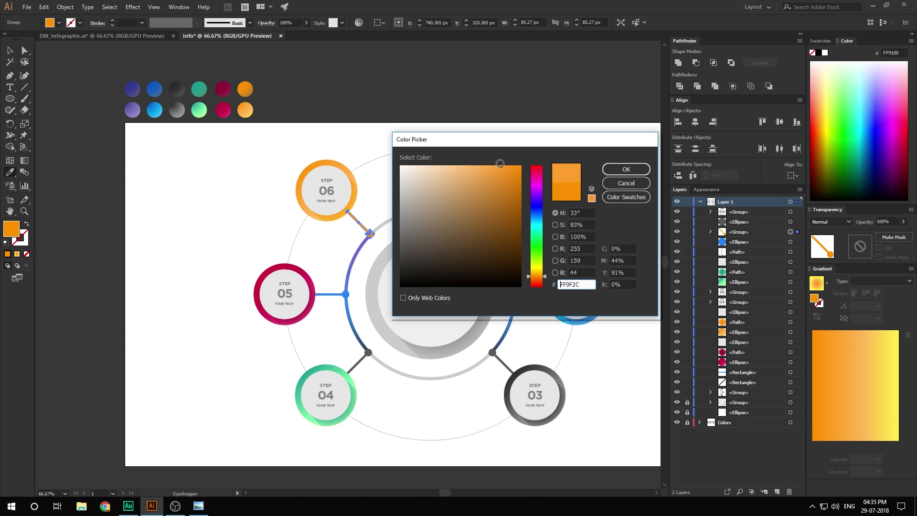
click(490, 164)
click(626, 169)
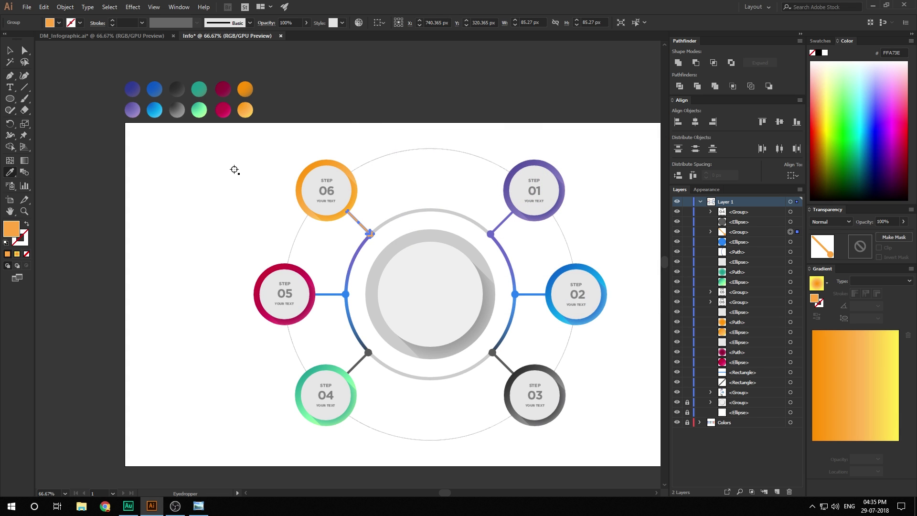
- Fill the 05 circle's connector line and dot with solid crimson, lightened to EA395B
ctrl+click(330, 295)
scroll(330, 294, up, 3)
click(311, 288)
click(7, 254)
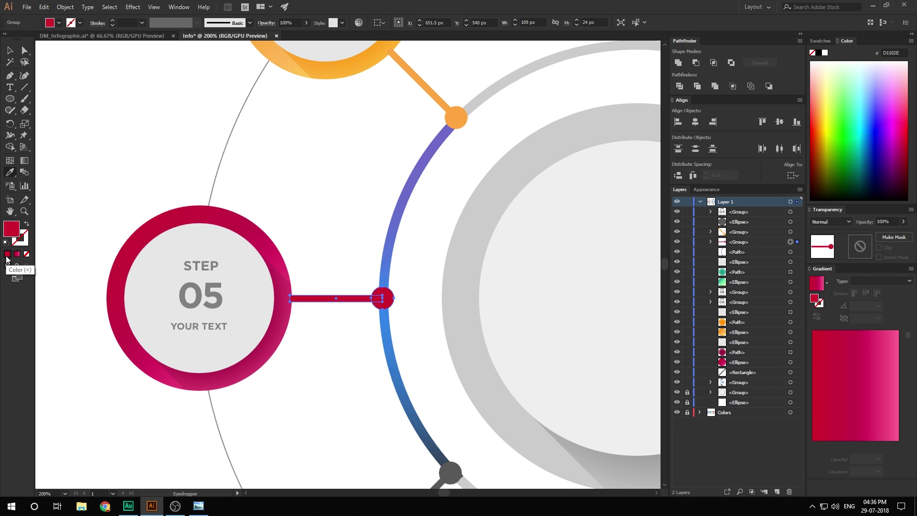
double_click(12, 230)
click(500, 177)
click(626, 169)
click(368, 198)
- Apply the 04 circle's green gradient to its connector line with the Eyedropper
click(291, 234)
click(342, 271)
key(i)
click(299, 290)
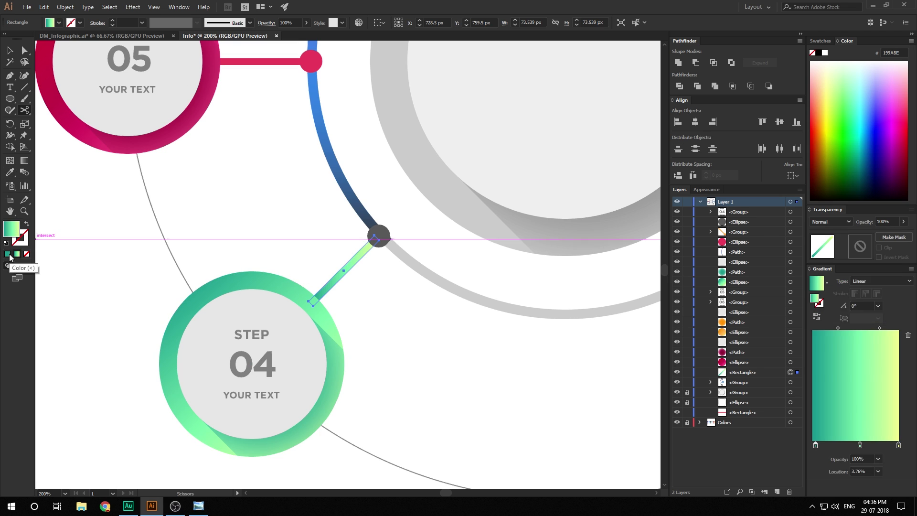
- Change the 04 circle's connector line to solid light turquoise 3BDBC7 and give its dot the same fill
click(7, 254)
double_click(11, 230)
click(483, 173)
click(625, 169)
click(378, 236)
click(335, 279)
click(393, 302)
- Copy the hex colour FFA73E from the fill of the 06 circle's connector
scroll(369, 282, down, 2)
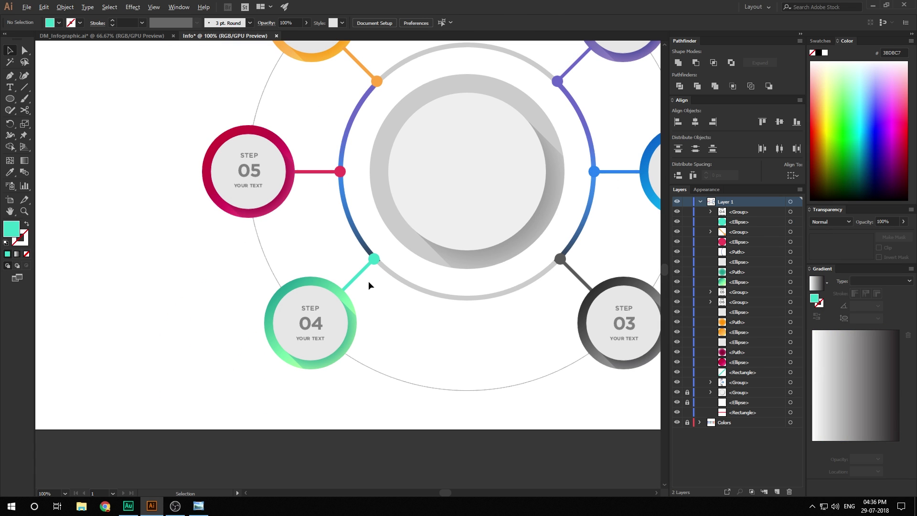
scroll(363, 287, up, 2)
scroll(363, 287, right, 2)
scroll(315, 248, up, 1)
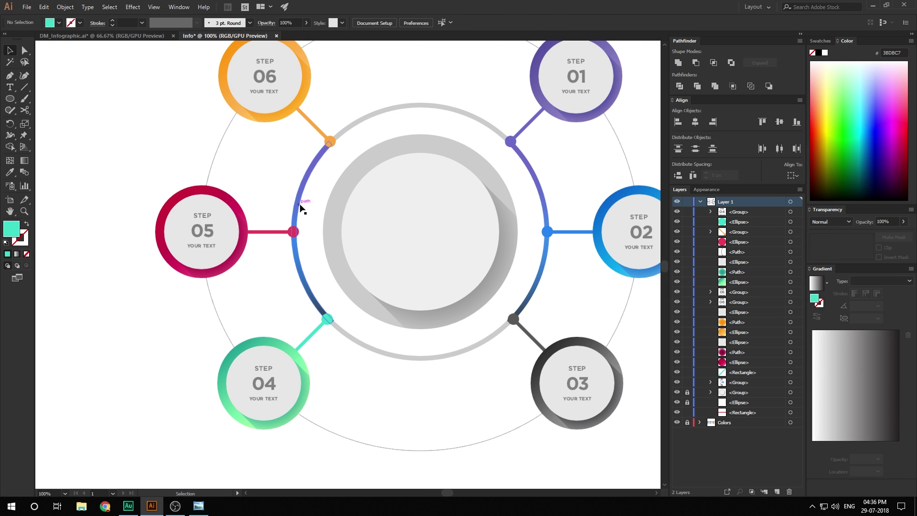
click(300, 204)
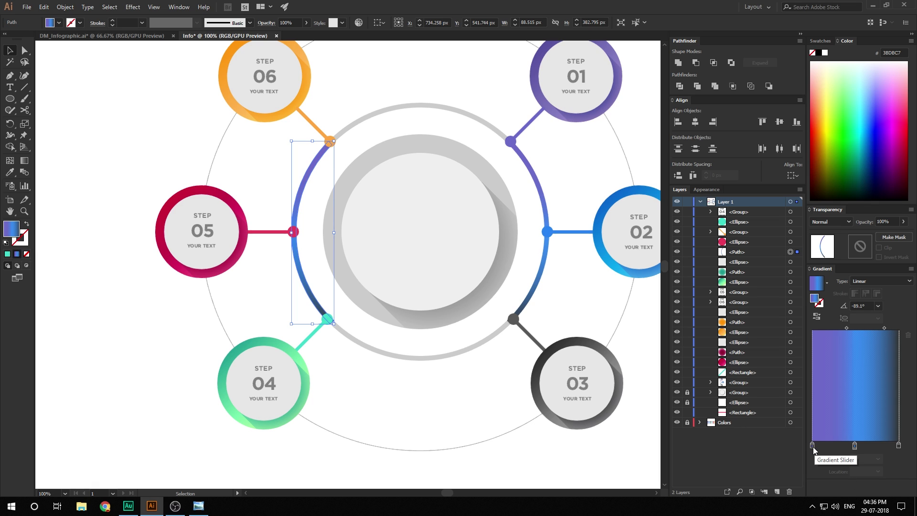
click(315, 126)
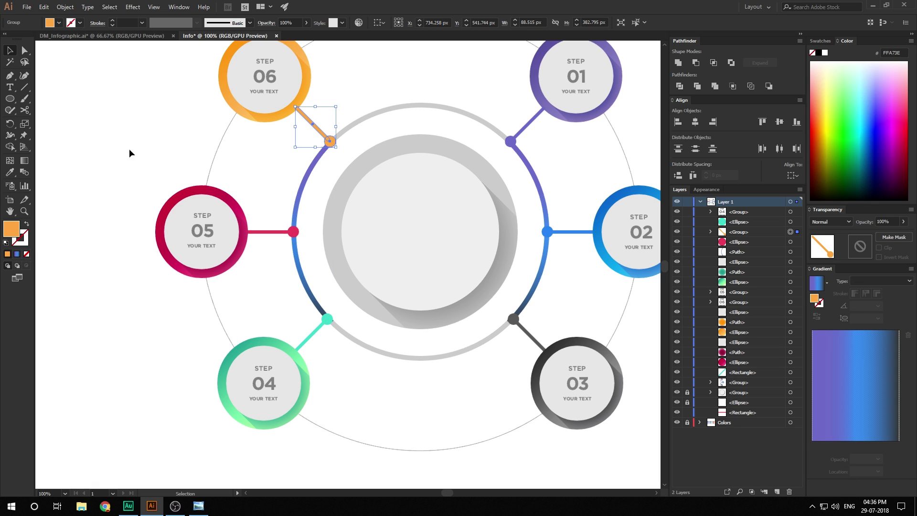
double_click(15, 226)
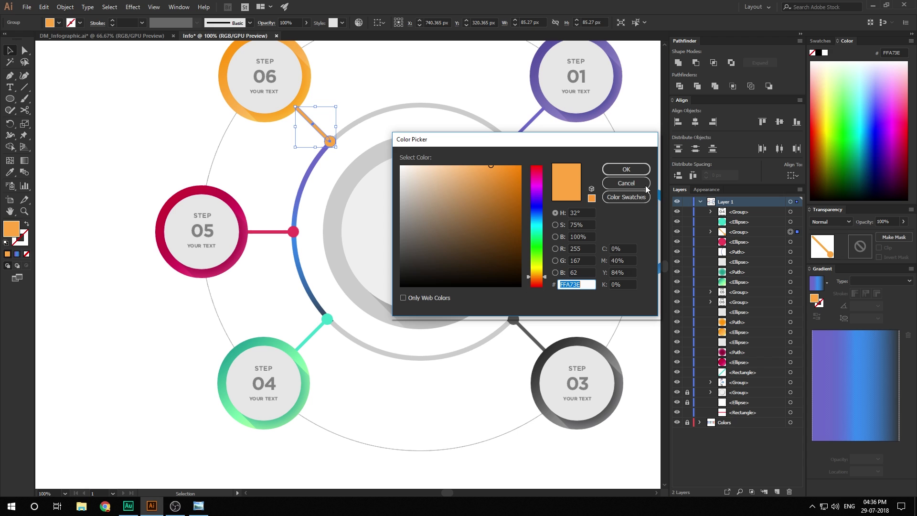
click(646, 187)
- Set the first gradient stop of the arc joining the 06, 05 and 04 dots to FFA73E
click(298, 205)
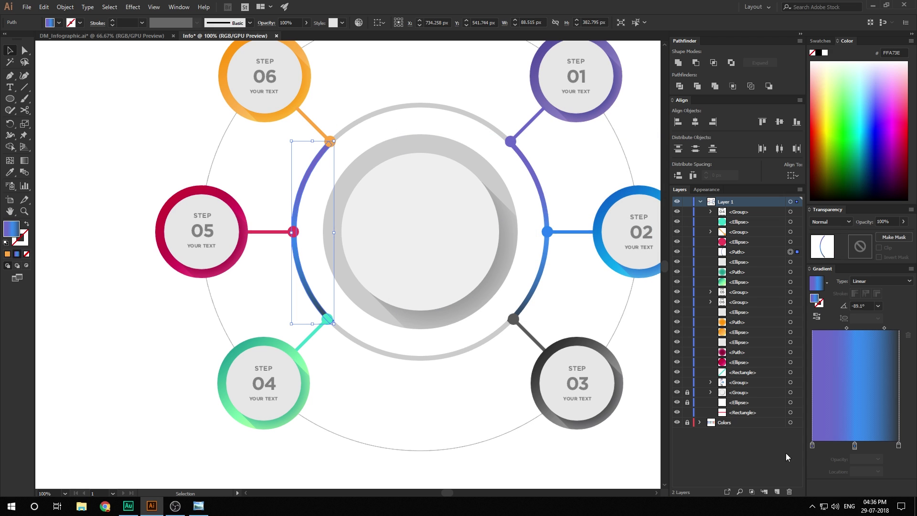
double_click(812, 446)
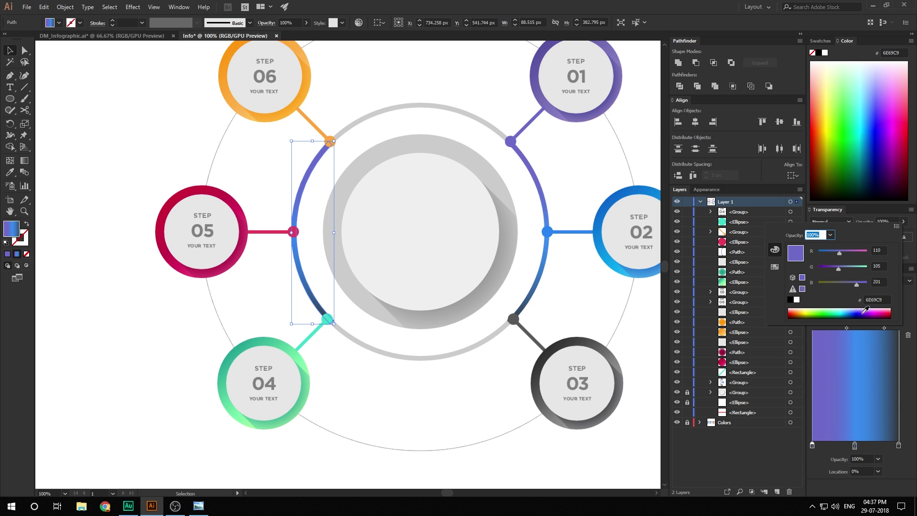
click(889, 299)
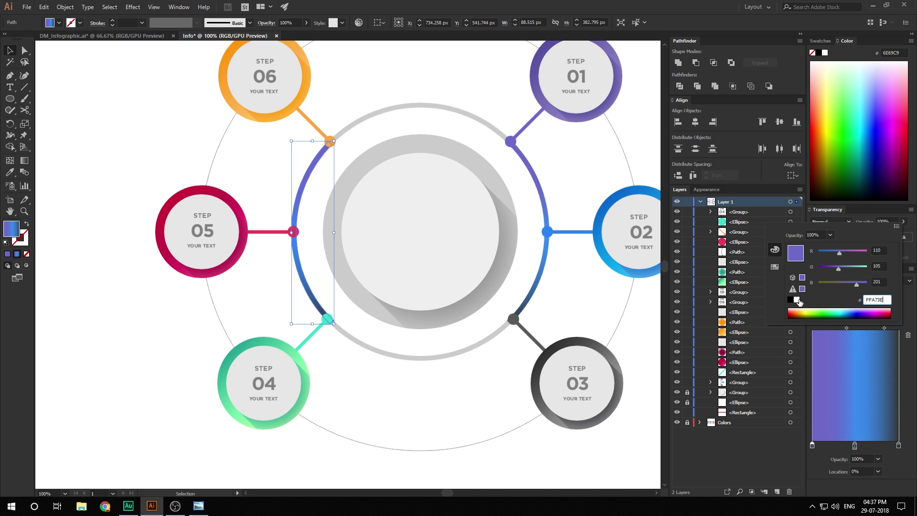
key(Return)
click(233, 273)
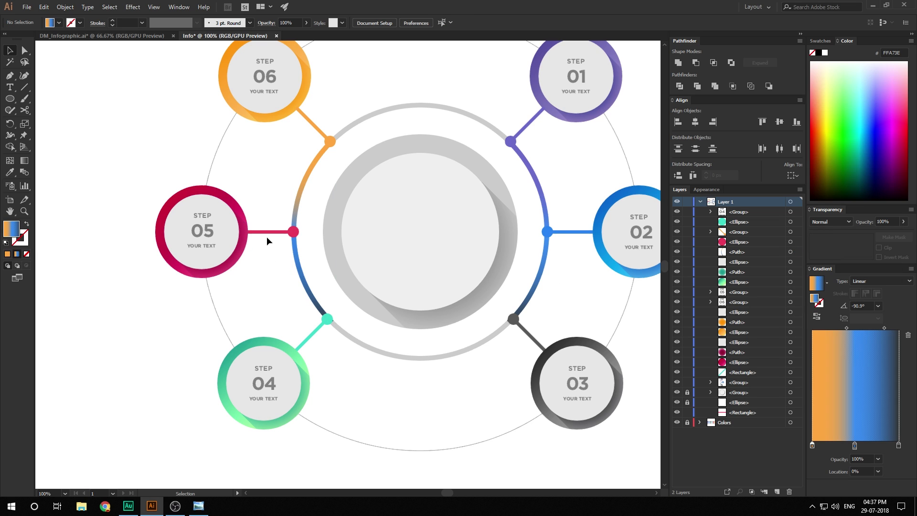
- Copy hex colour EA395B from the 05 connector's dot and apply it to the middle gradient stop of the 06-05-04 arc
click(292, 232)
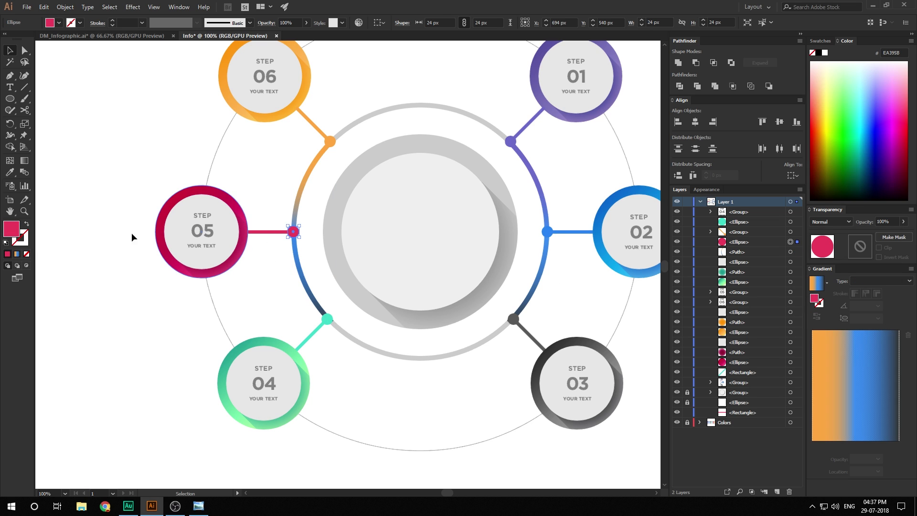
double_click(12, 229)
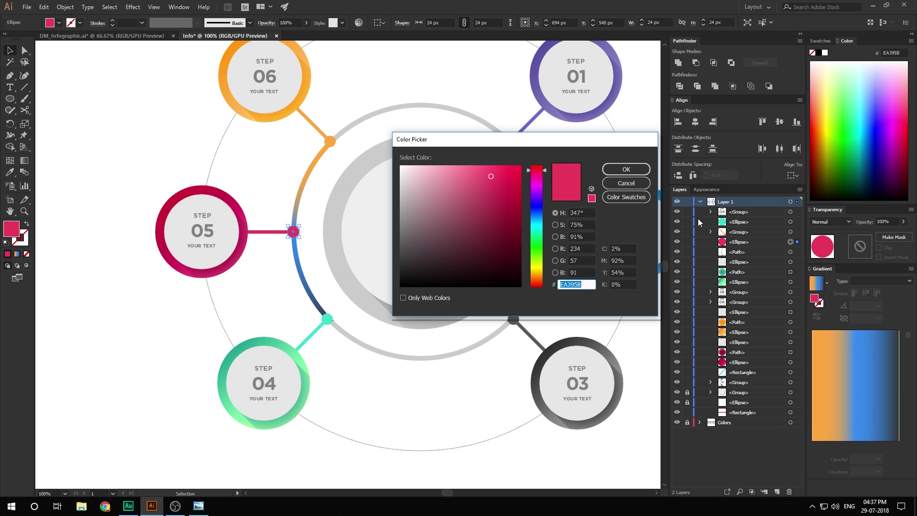
click(626, 169)
click(297, 258)
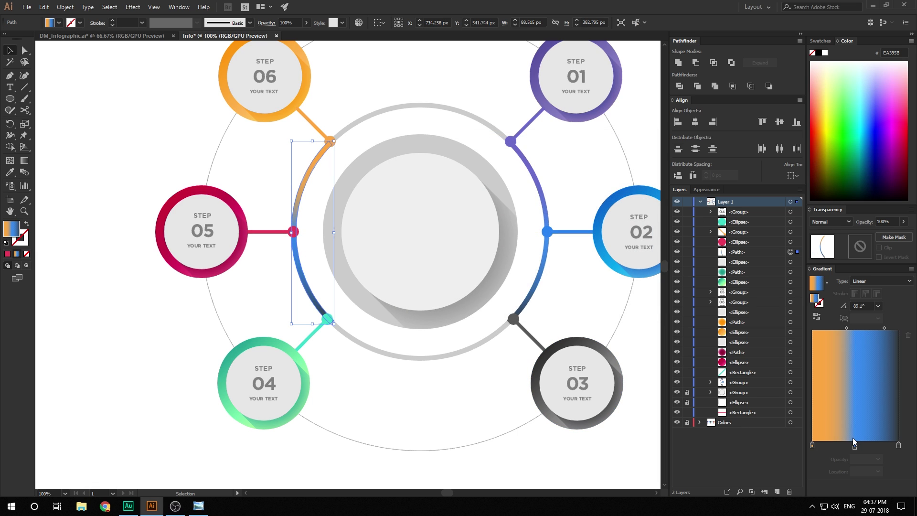
double_click(855, 445)
double_click(885, 298)
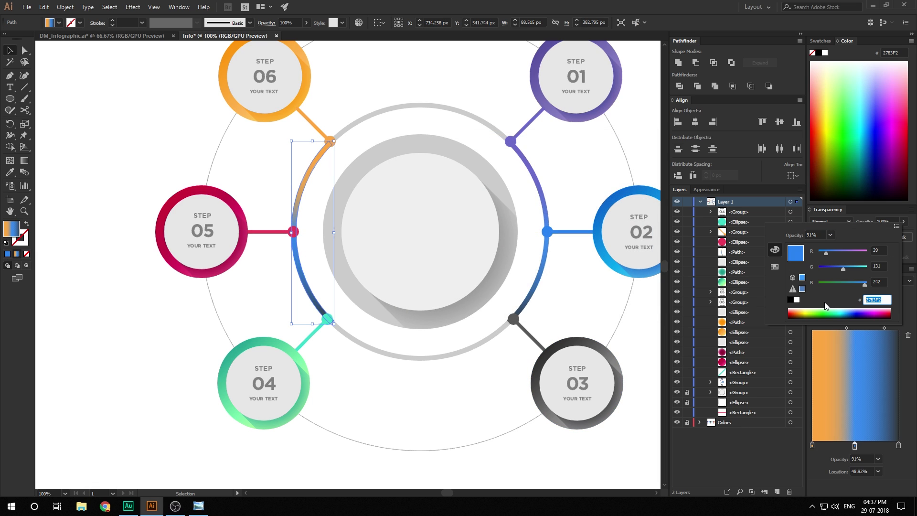
text(EA395B)
key(Return)
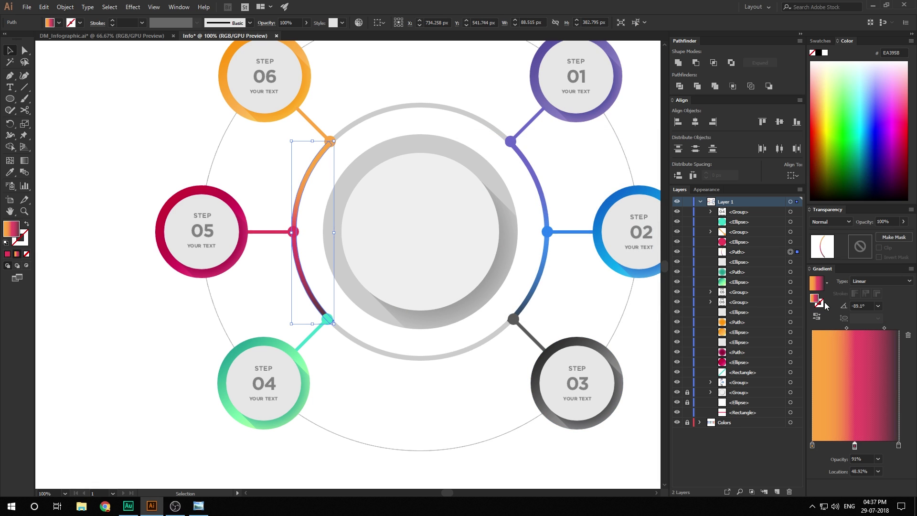
- Copy hex colour 3BDBC7 from the 04 connector line and apply it to the last gradient stop of the 06-05-04 arc
click(311, 336)
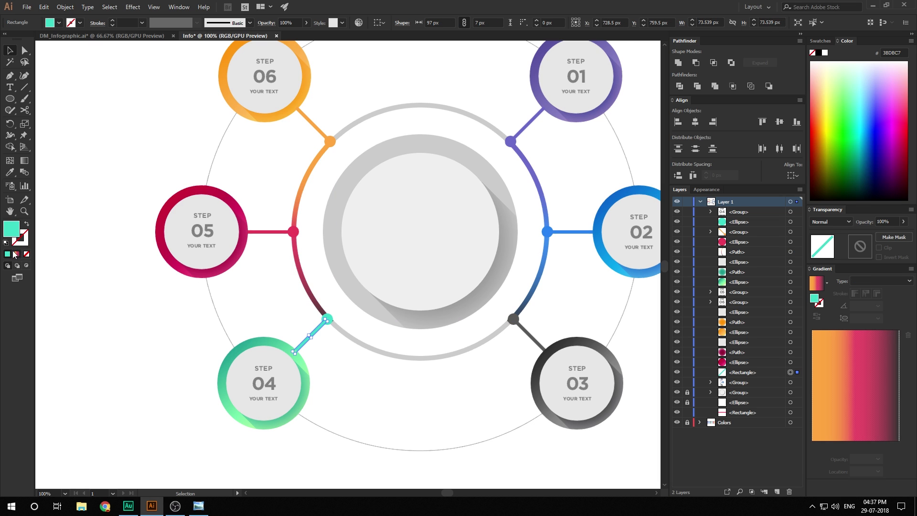
double_click(13, 234)
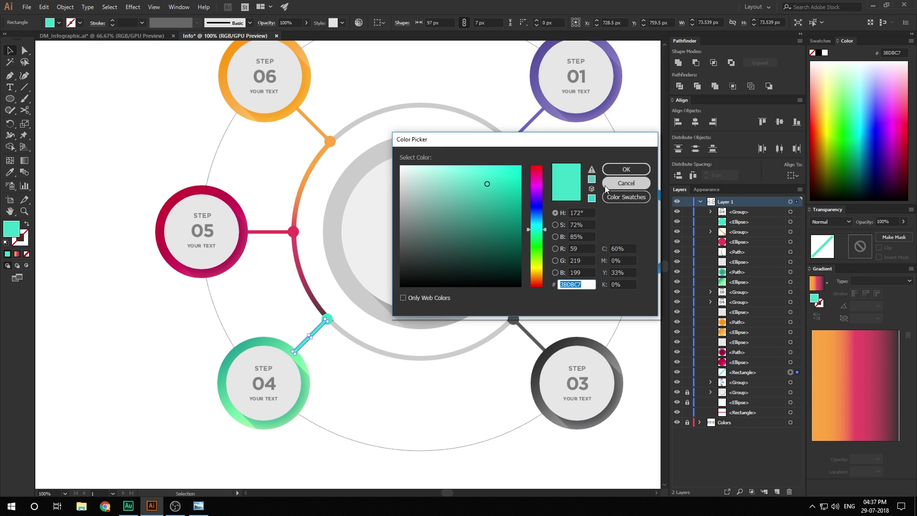
key(Escape)
click(315, 301)
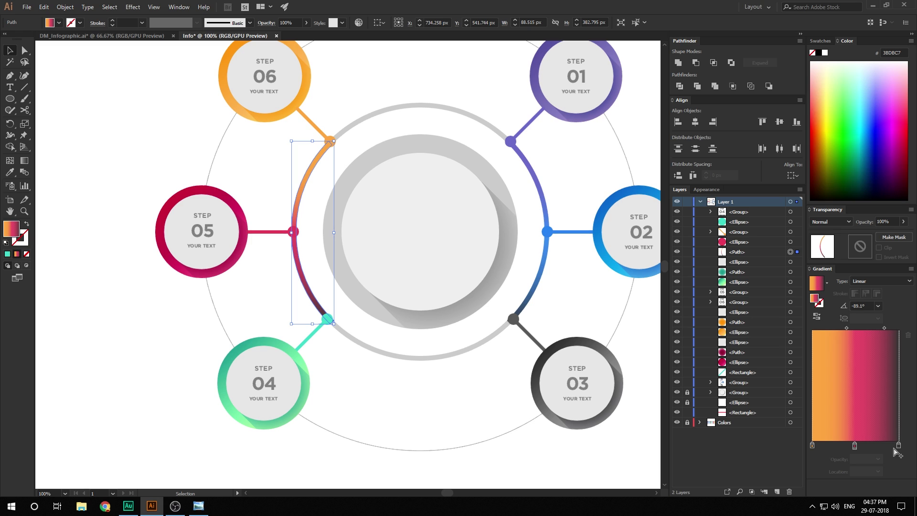
double_click(899, 446)
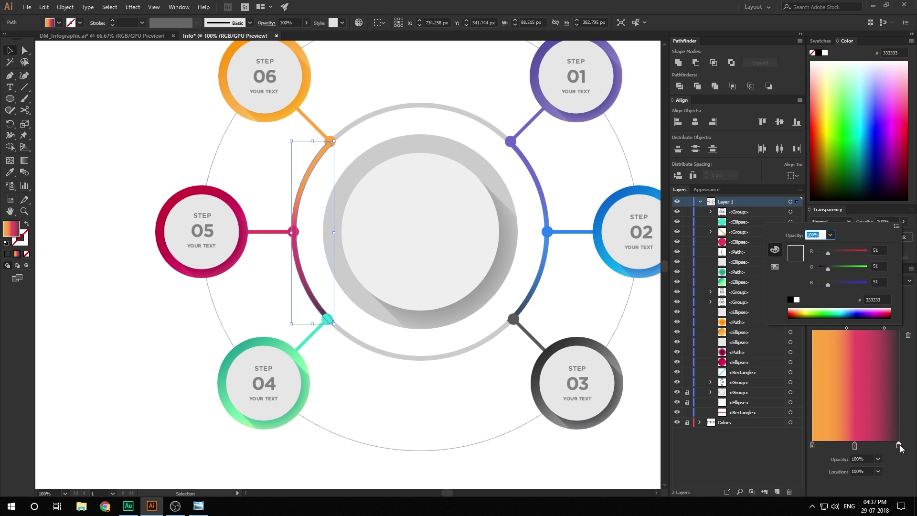
click(881, 299)
key(Return)
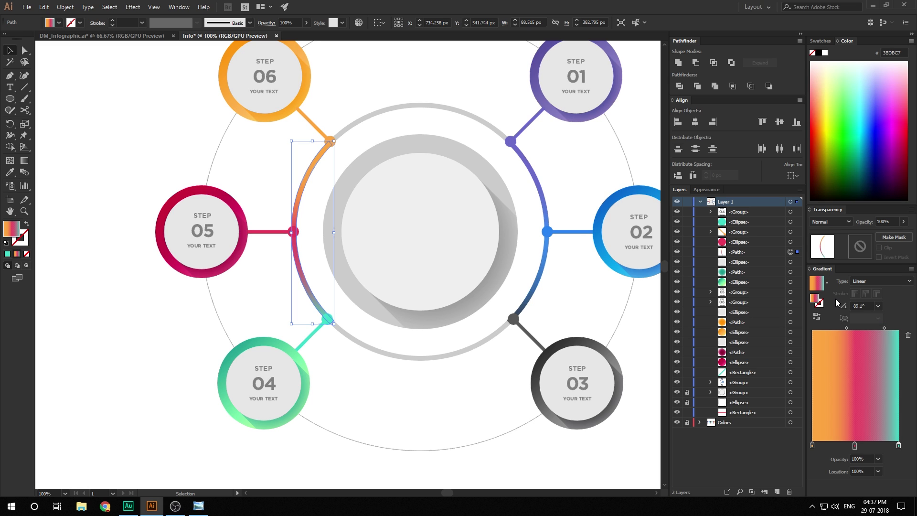
click(430, 423)
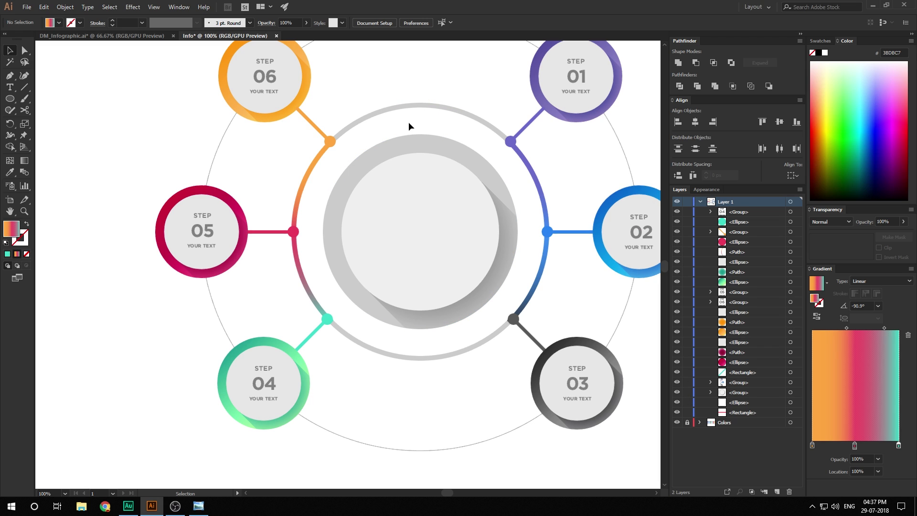
- Ungroup the central grey ring and circle artwork
click(416, 104)
right_click(451, 260)
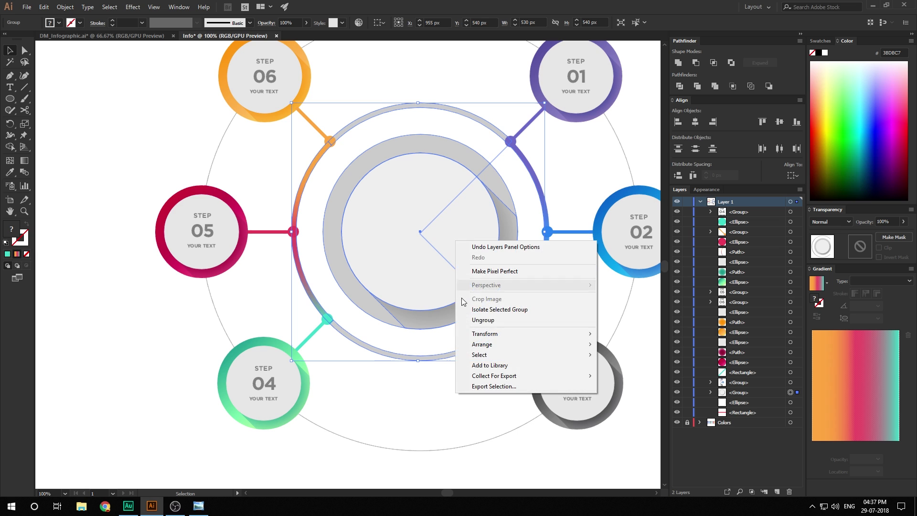
click(480, 320)
click(459, 373)
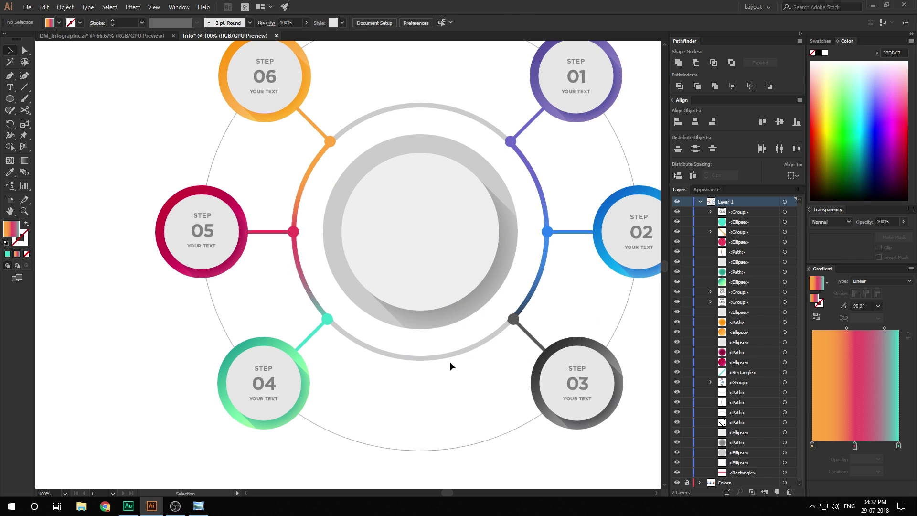
- Change the fill of the upper and lower grey arcs around the centre to light grey E6E6E6
click(446, 356)
shift+click(421, 105)
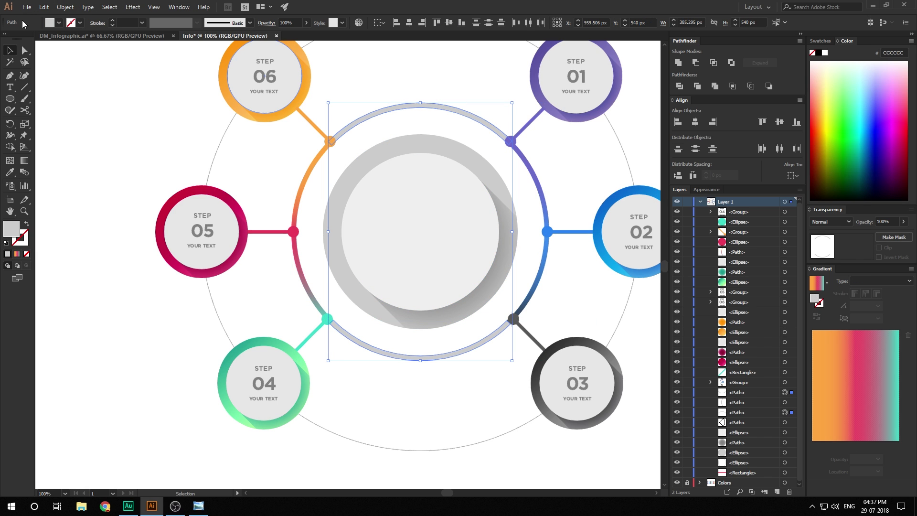
click(58, 23)
click(74, 69)
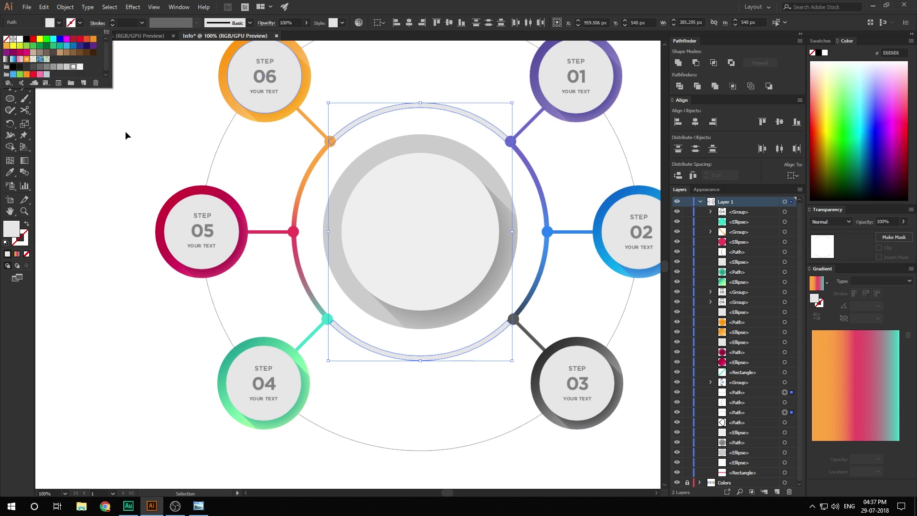
click(123, 139)
- Delete the thin outer guide circle running through the step circles
key(ctrl+minus)
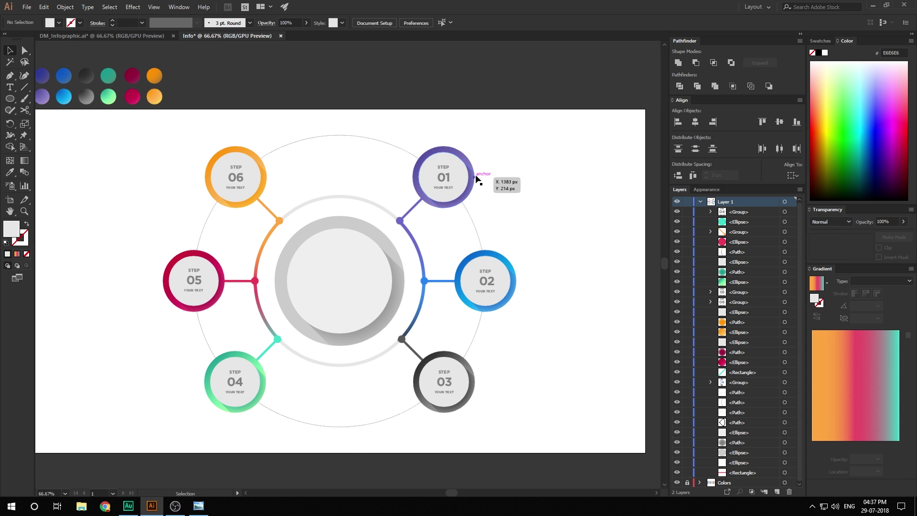
click(467, 210)
key(Delete)
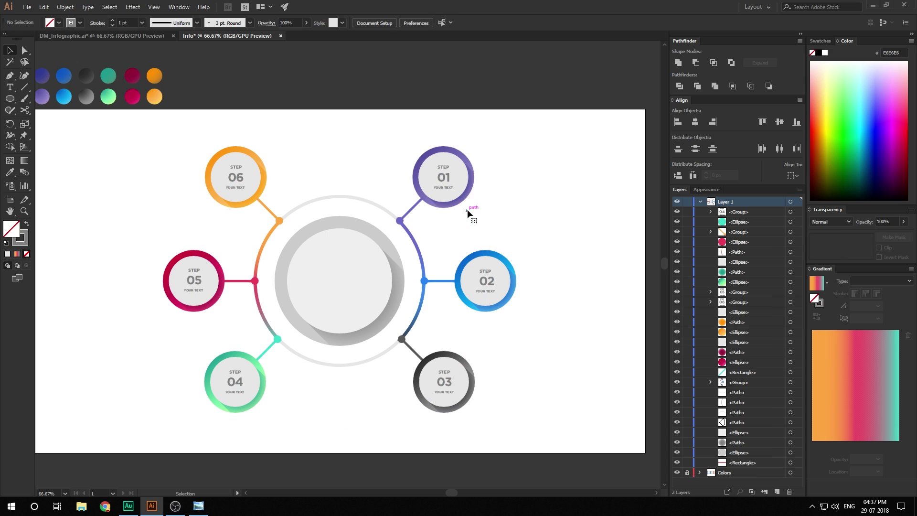
drag(507, 237, 505, 255)
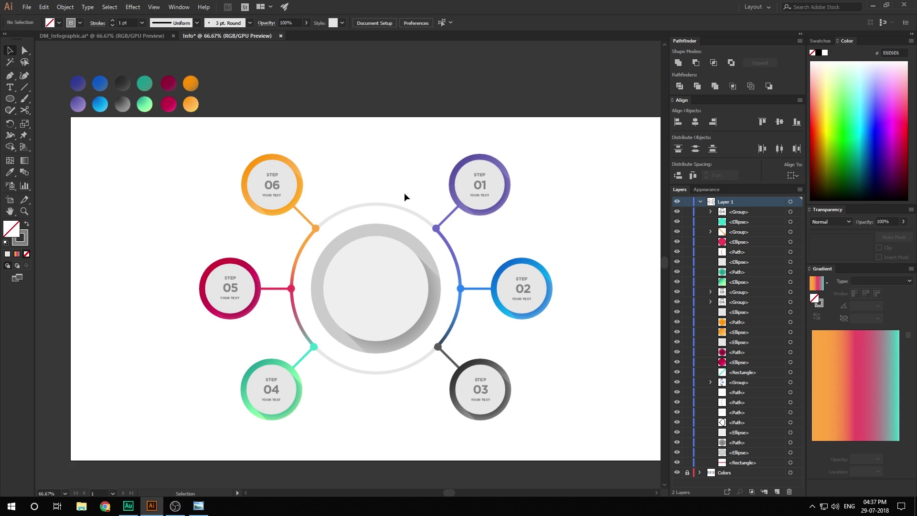
- Add a text object above the central ring, scale it up to about 46 pt and enter "business"
click(9, 87)
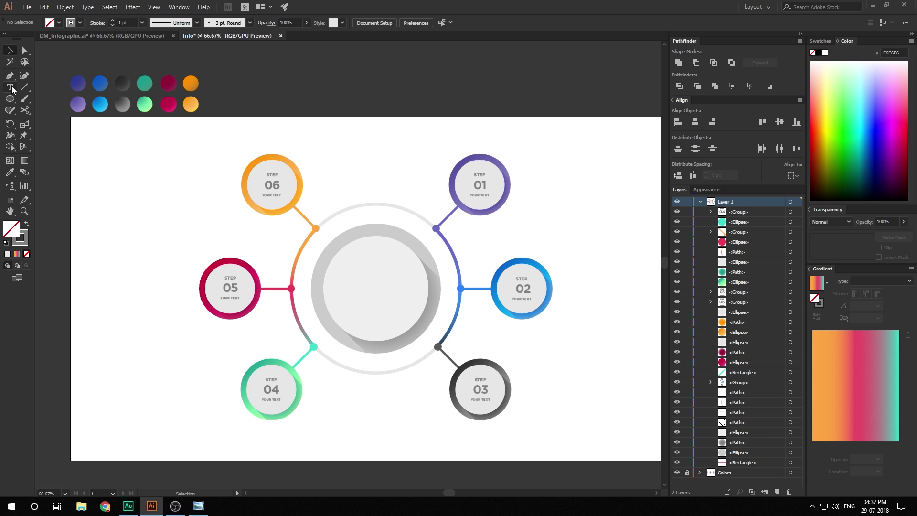
click(325, 168)
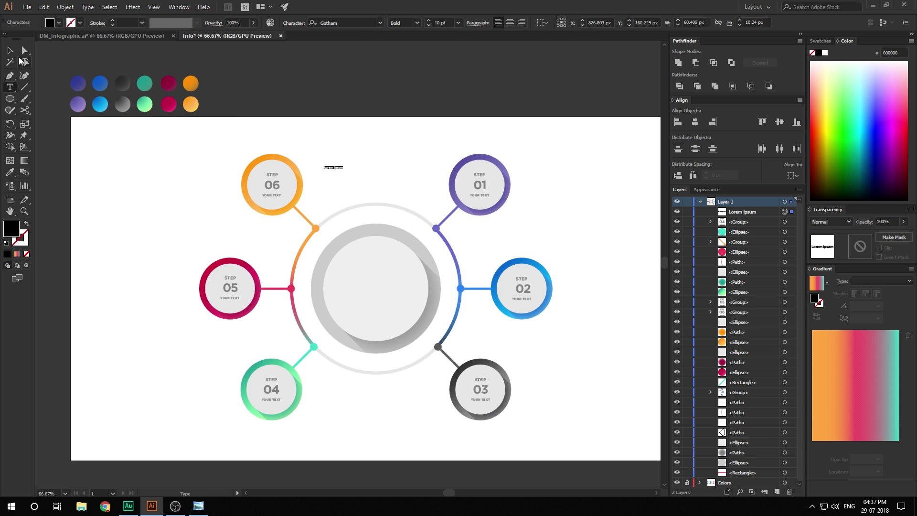
click(9, 50)
drag(343, 171, 275, 173)
key(t)
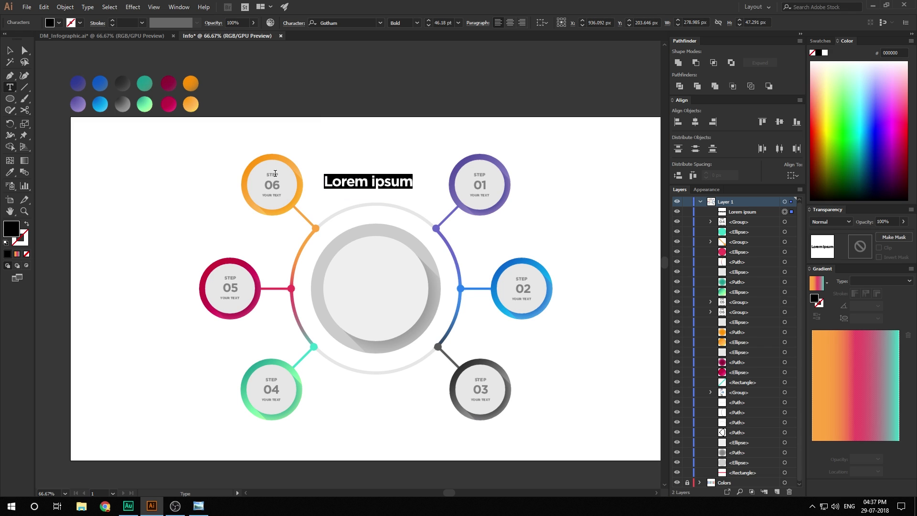
text(business)
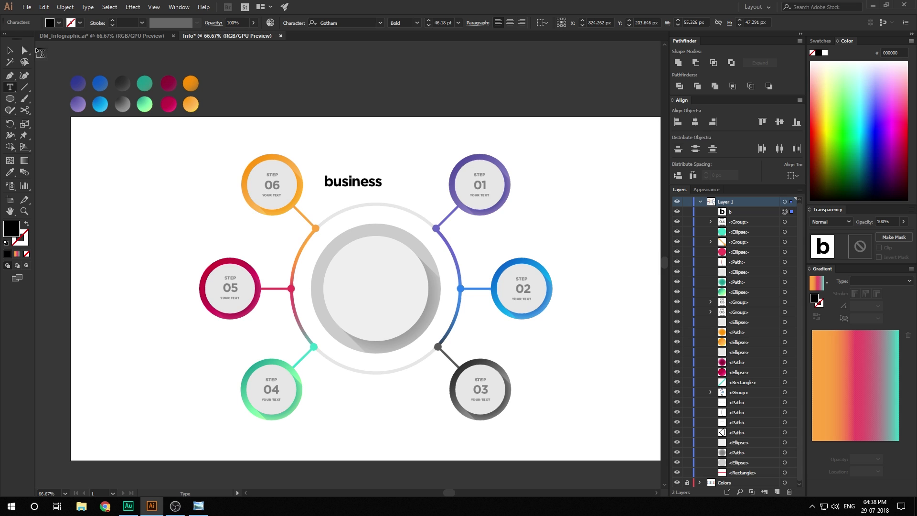
key(Escape)
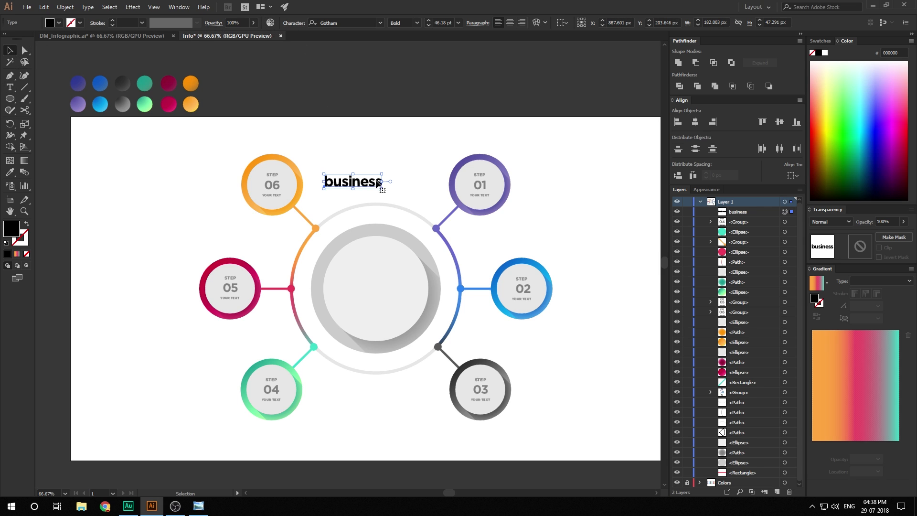
- Set the "business" text to All Caps and fill it with grey 666666
click(294, 23)
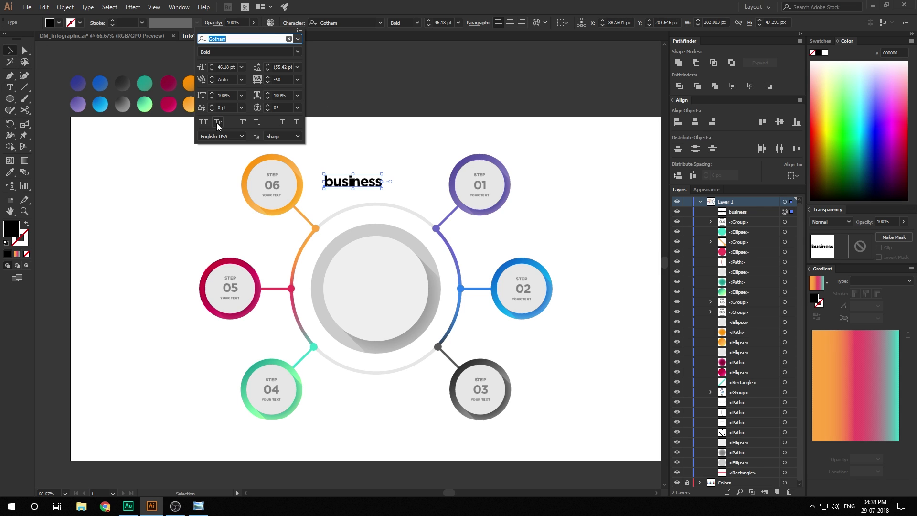
click(203, 122)
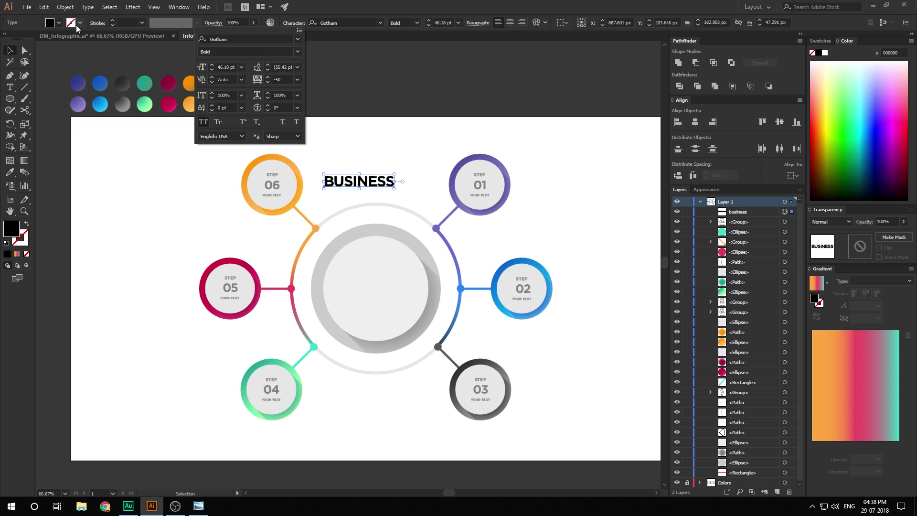
click(59, 23)
click(59, 66)
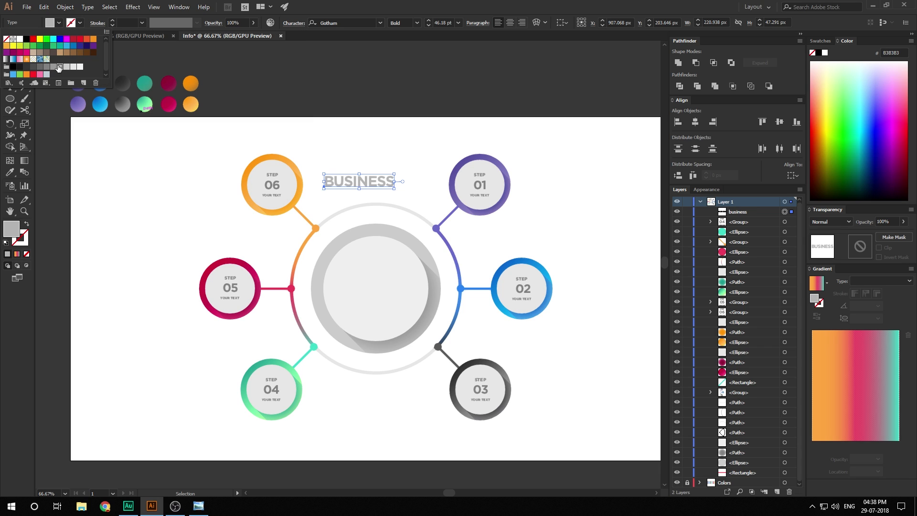
click(40, 67)
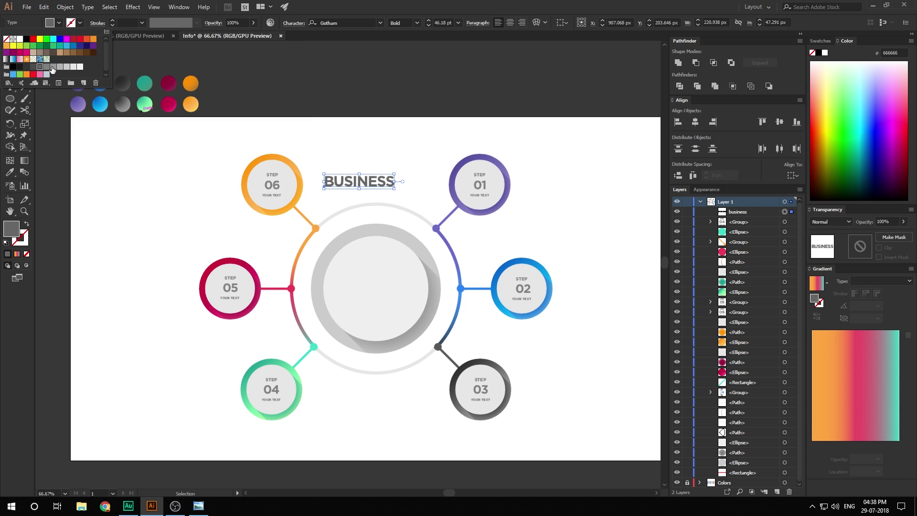
- Change the BUSINESS text's Gotham font style to Book
click(420, 24)
click(417, 23)
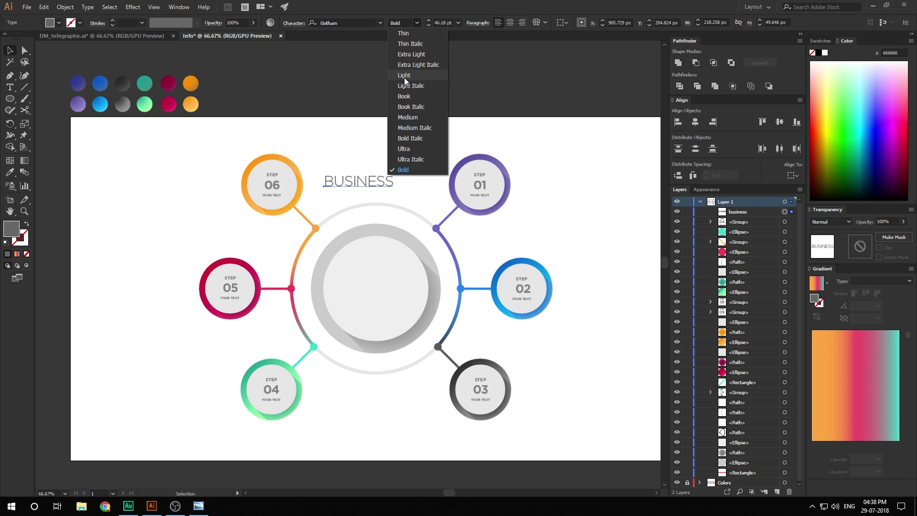
click(405, 96)
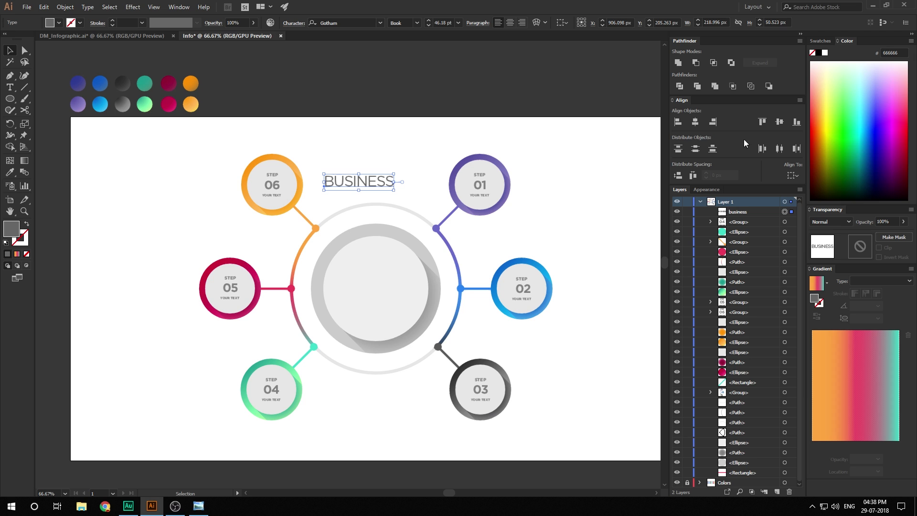
- Centre the BUSINESS text horizontally and vertically on the artboard so it sits inside the central circle
click(793, 175)
click(822, 210)
click(695, 122)
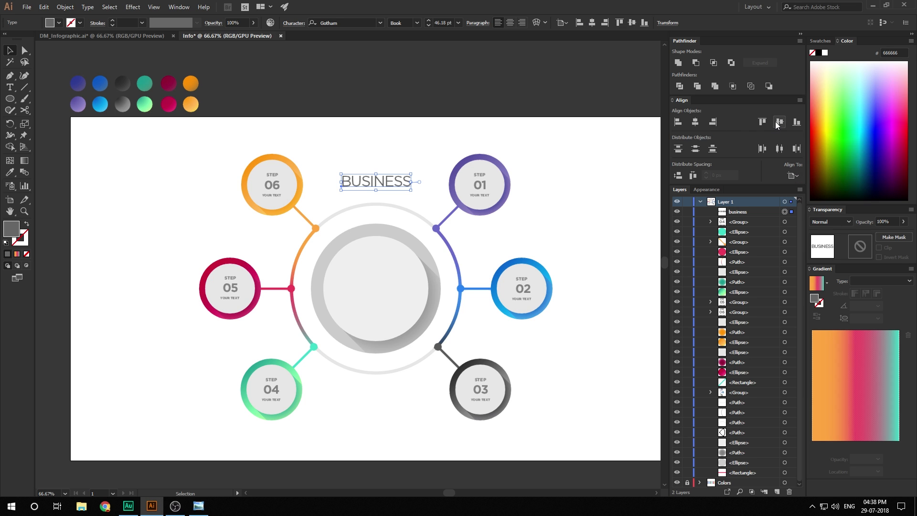
click(779, 122)
click(629, 172)
scroll(401, 298, up, 2)
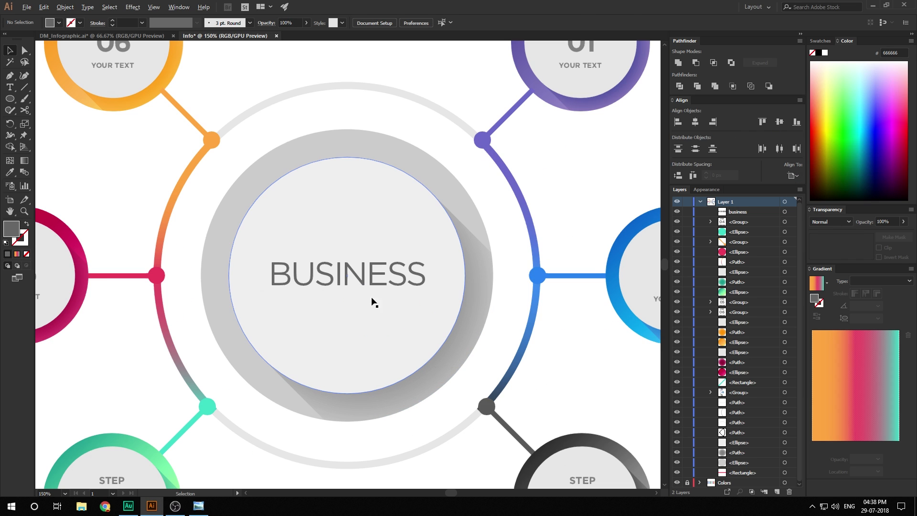